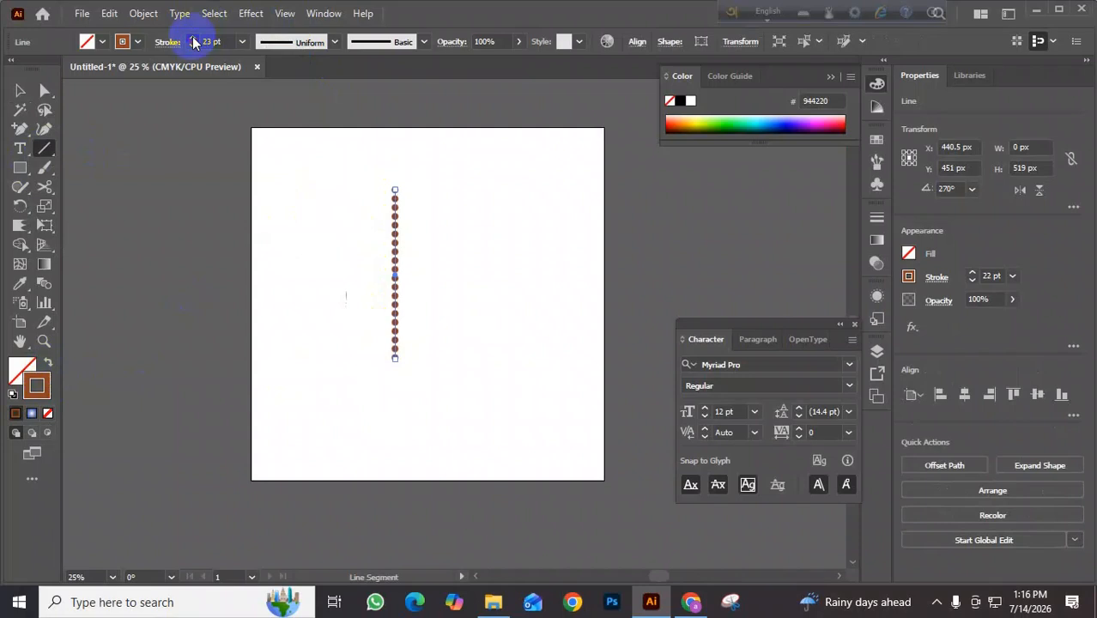
- Turn off the dashed line option for the vertical brown line's 23 pt stroke so it is solid
left_click(169, 42)
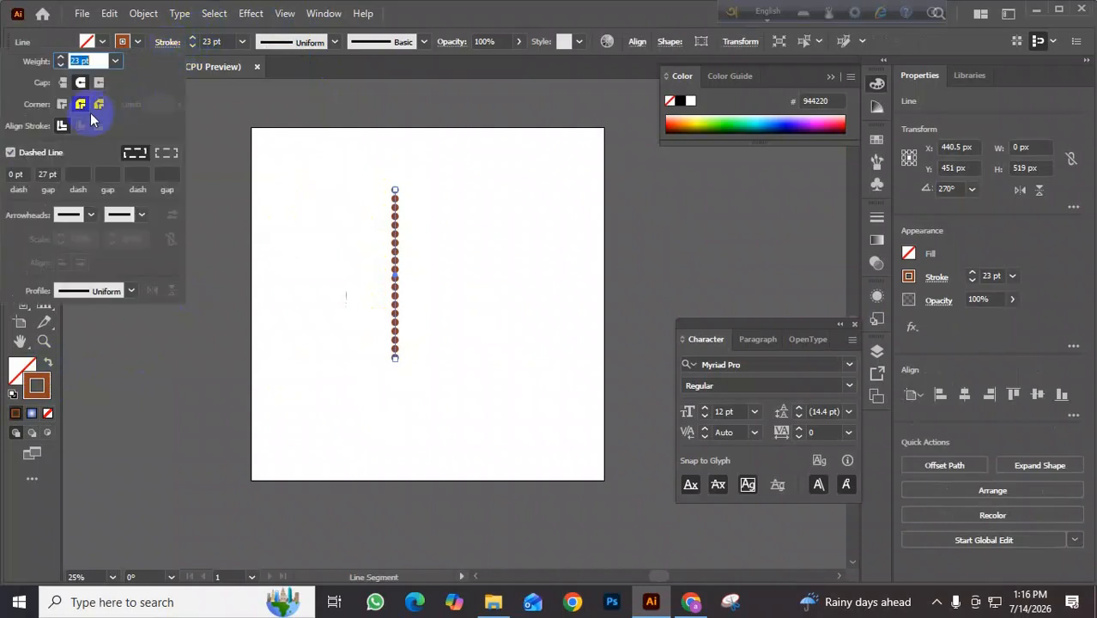
left_click(10, 151)
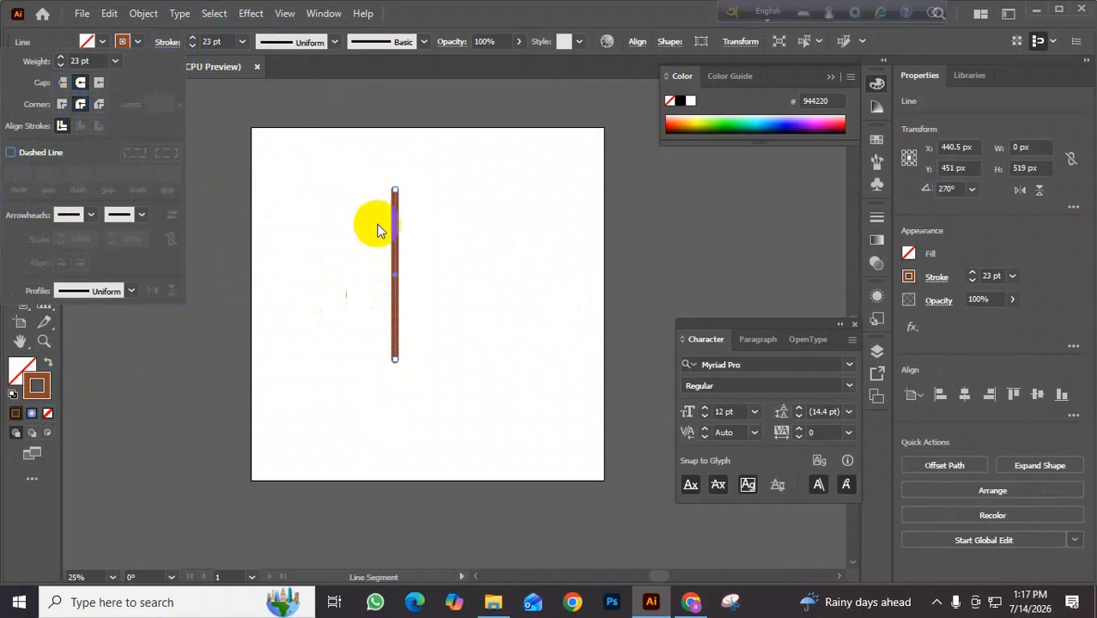
left_click(278, 118)
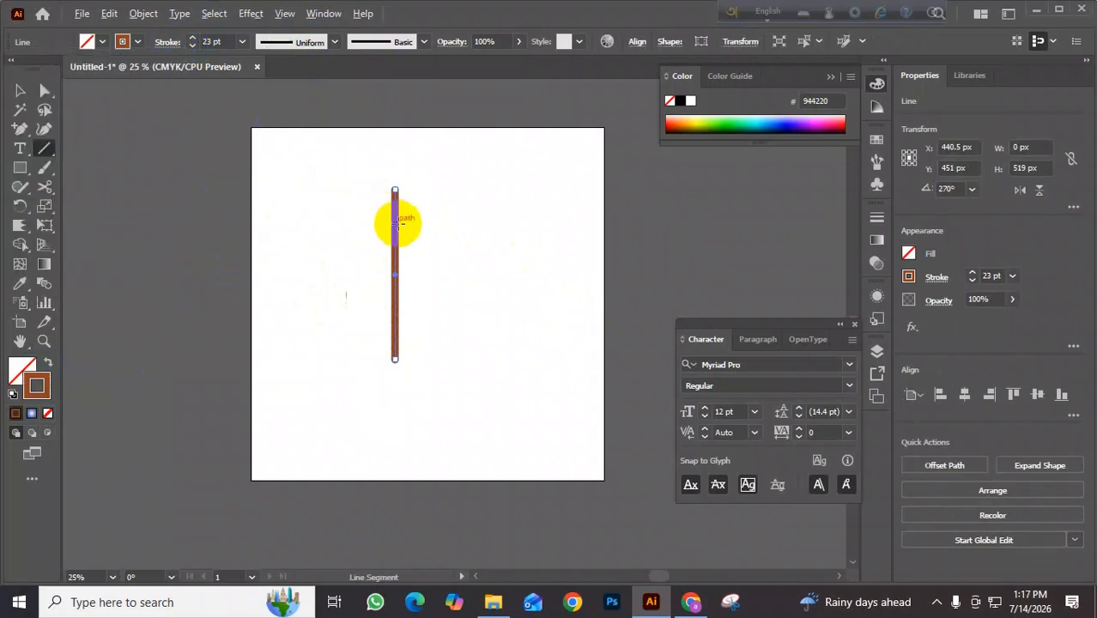
scroll(397, 221, "up", 2)
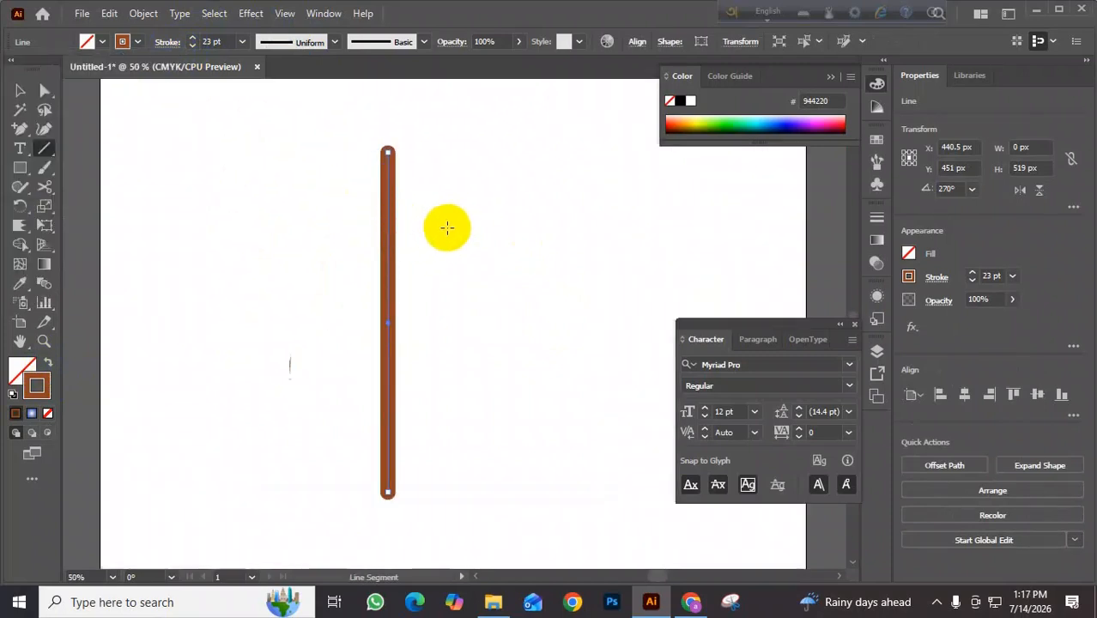
- Apply Width Profile 1 to the solid line and turn its dashed line option back on
left_click(335, 43)
left_click(288, 92)
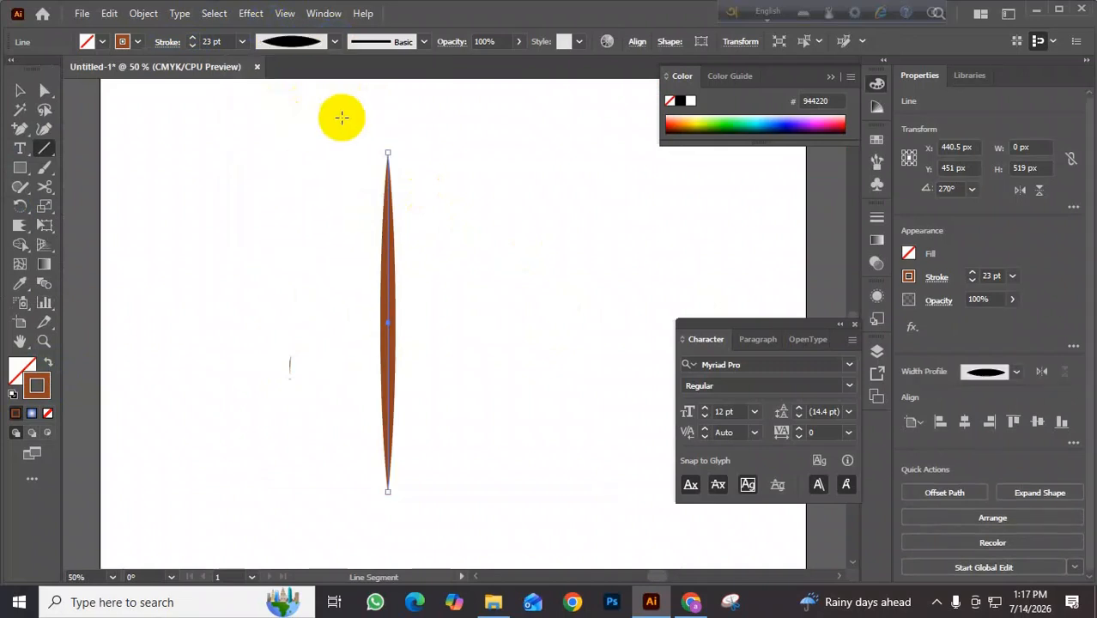
left_click(169, 47)
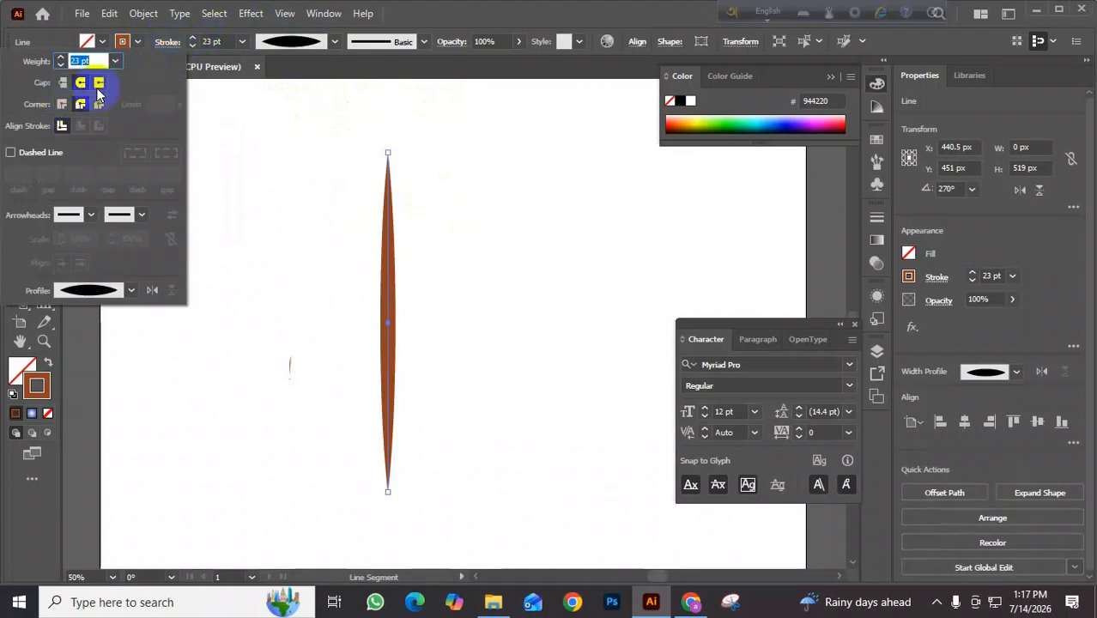
left_click(11, 153)
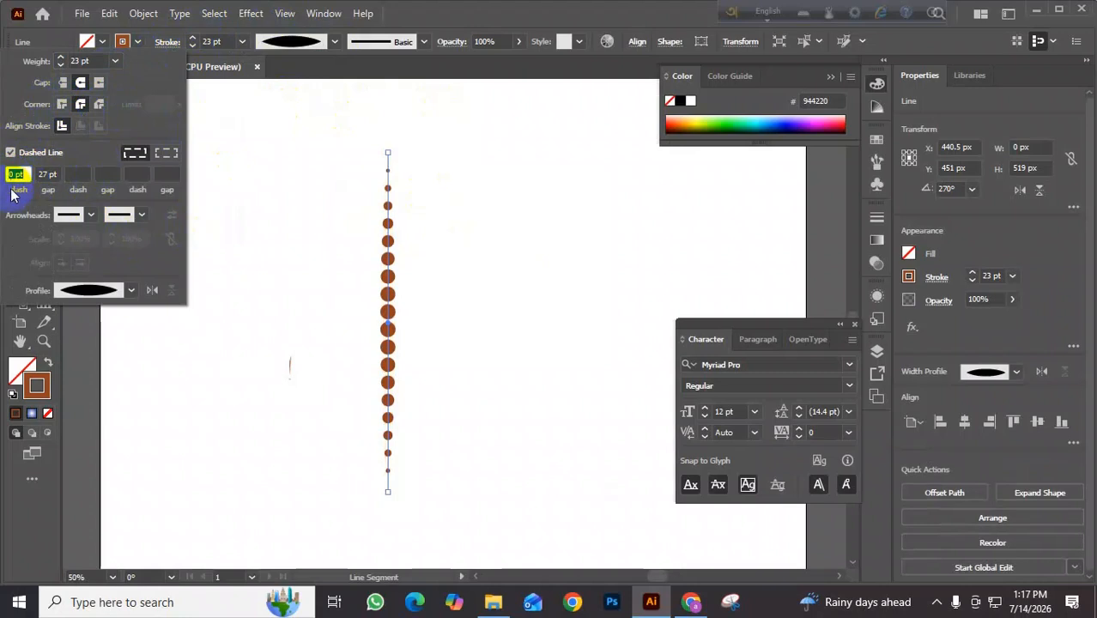
left_click(232, 74)
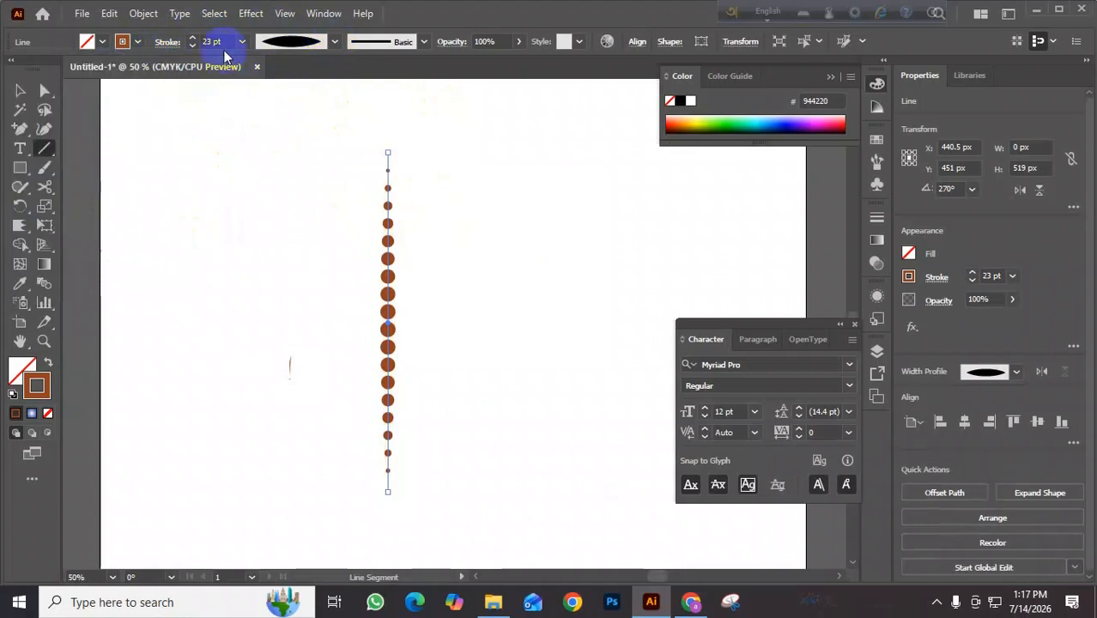
- Turn off the dashed line option and reset the line's width profile to Uniform
left_click(169, 41)
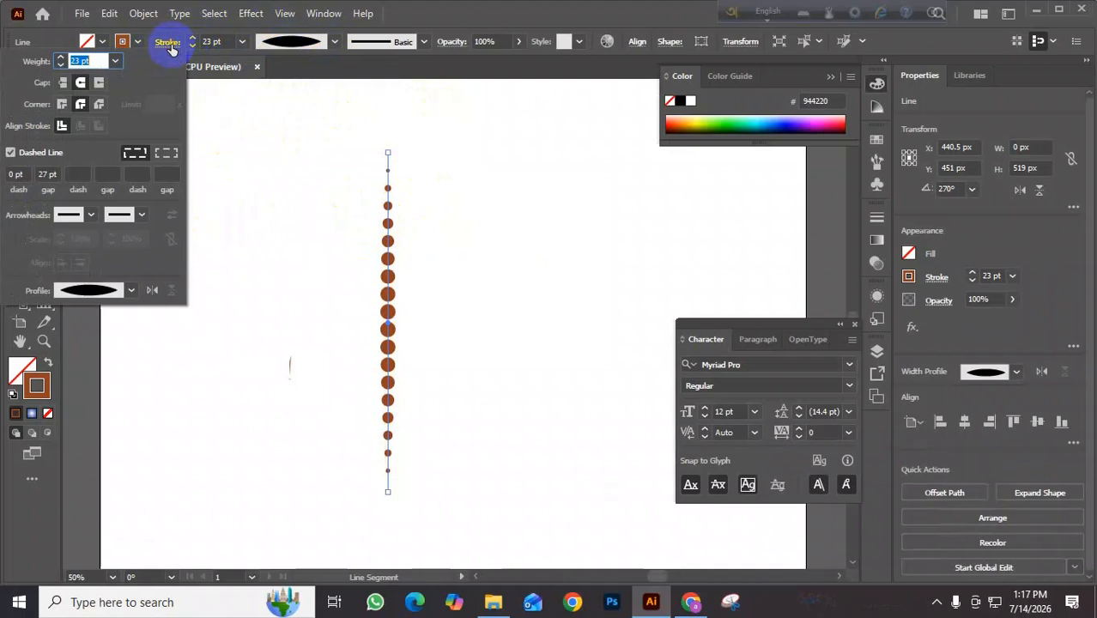
left_click(10, 152)
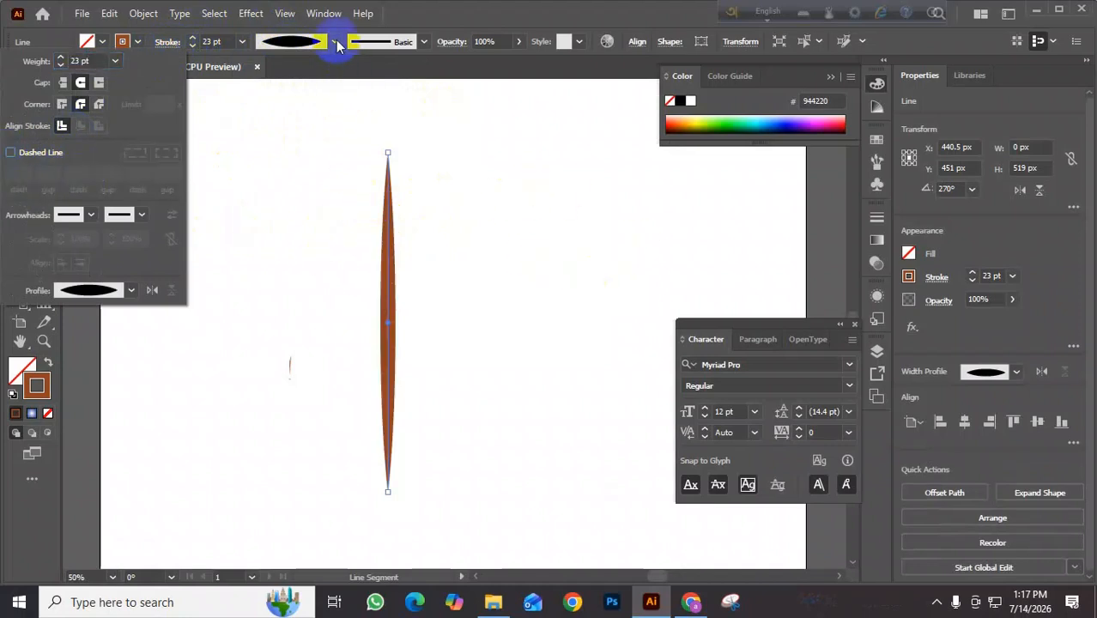
left_click(294, 67)
left_click(335, 43)
left_click(287, 72)
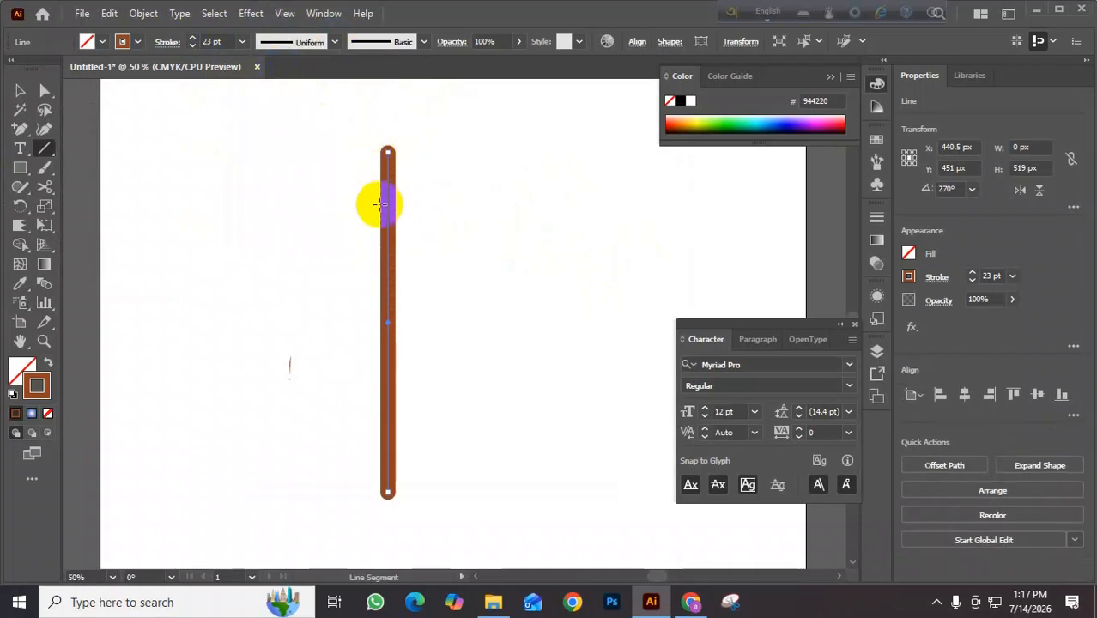
- Apply Width Profile 1 to the vertical line again and turn on its dashed line option
left_click(335, 43)
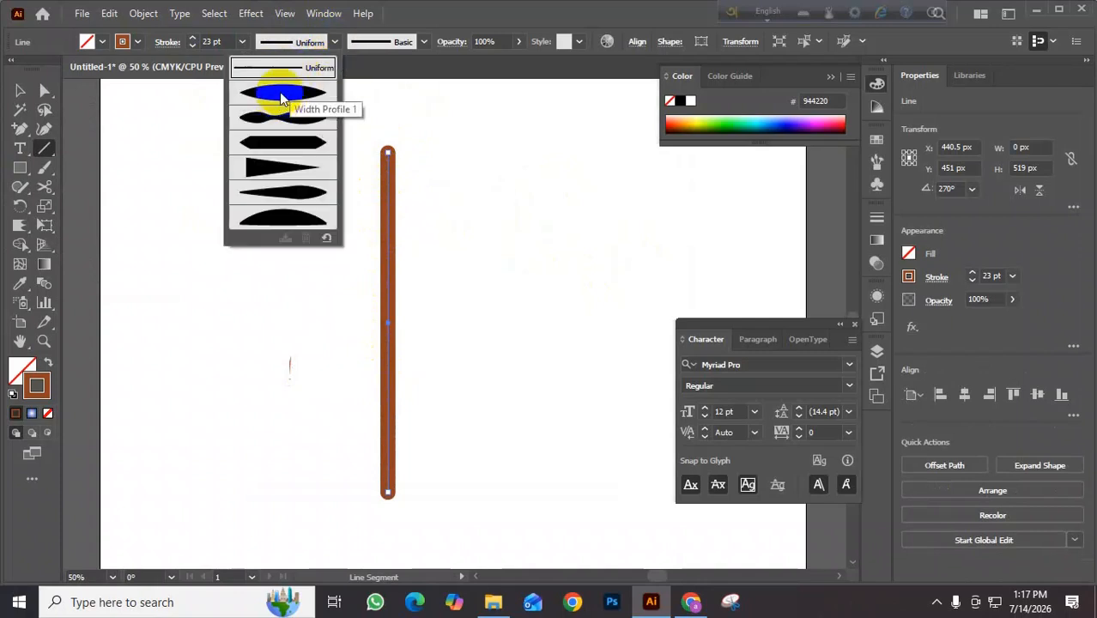
left_click(279, 91)
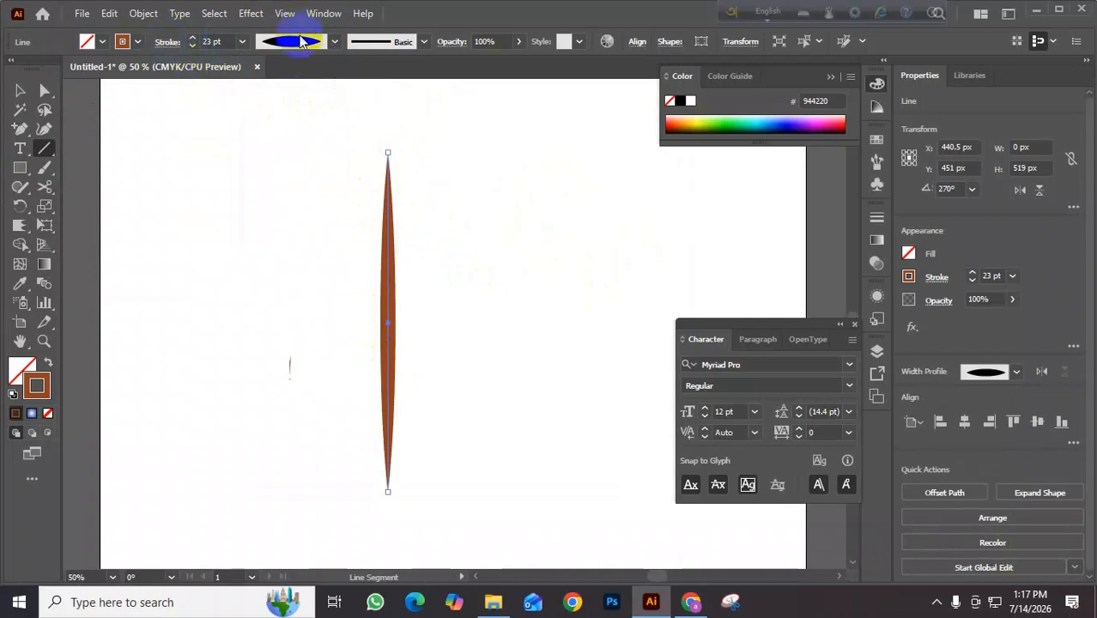
left_click(334, 43)
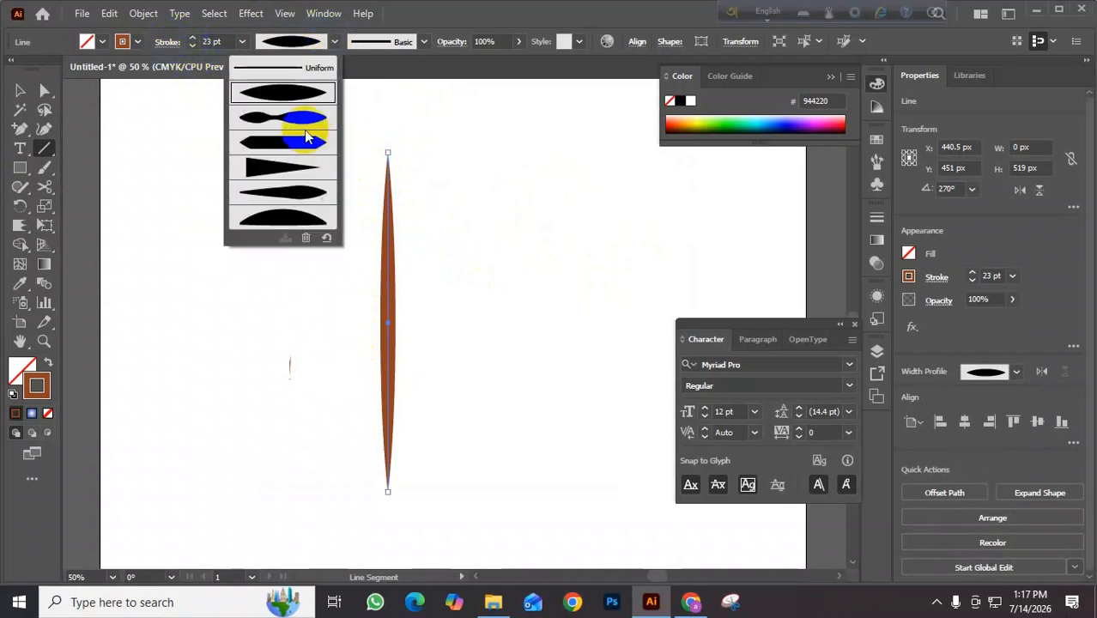
left_click(333, 45)
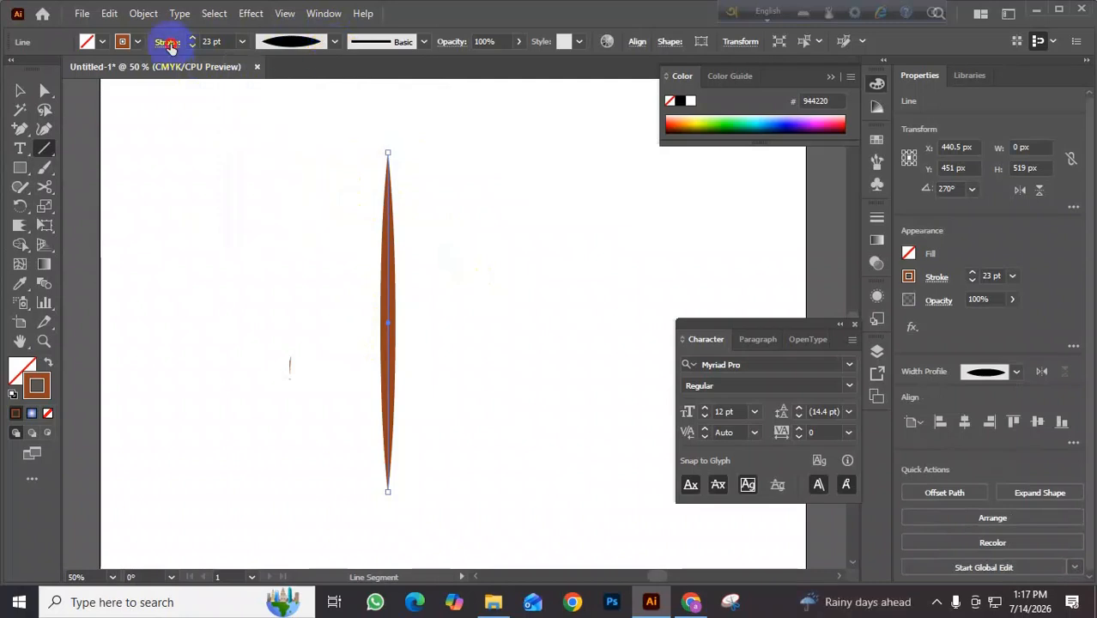
left_click(168, 41)
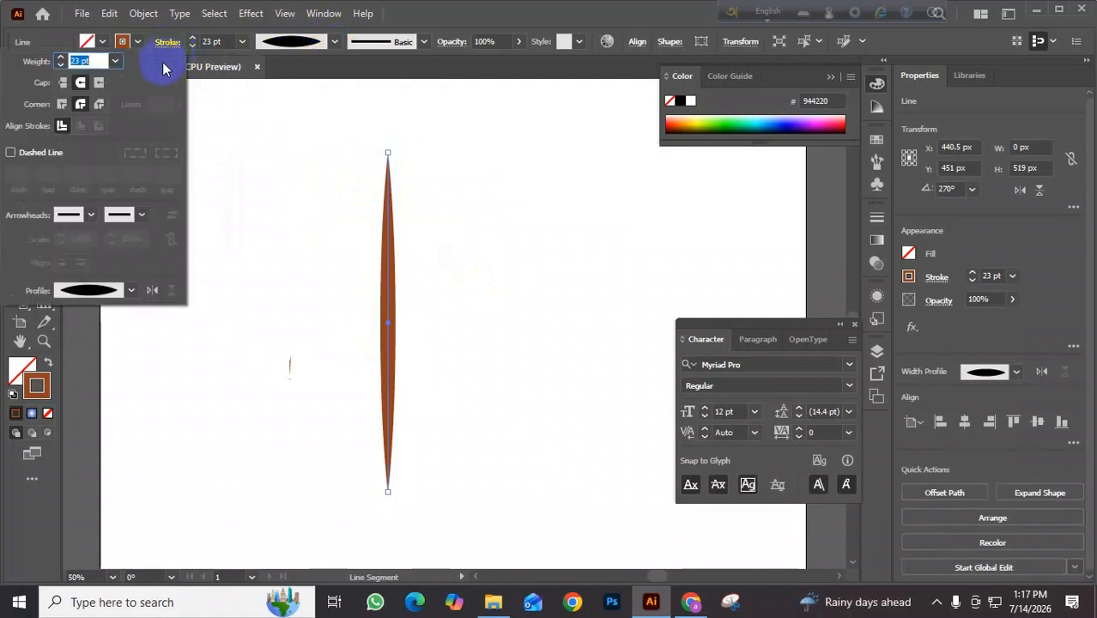
left_click(11, 153)
- Increase the dash length of the line's dashed stroke to 17 pt
left_click(27, 175)
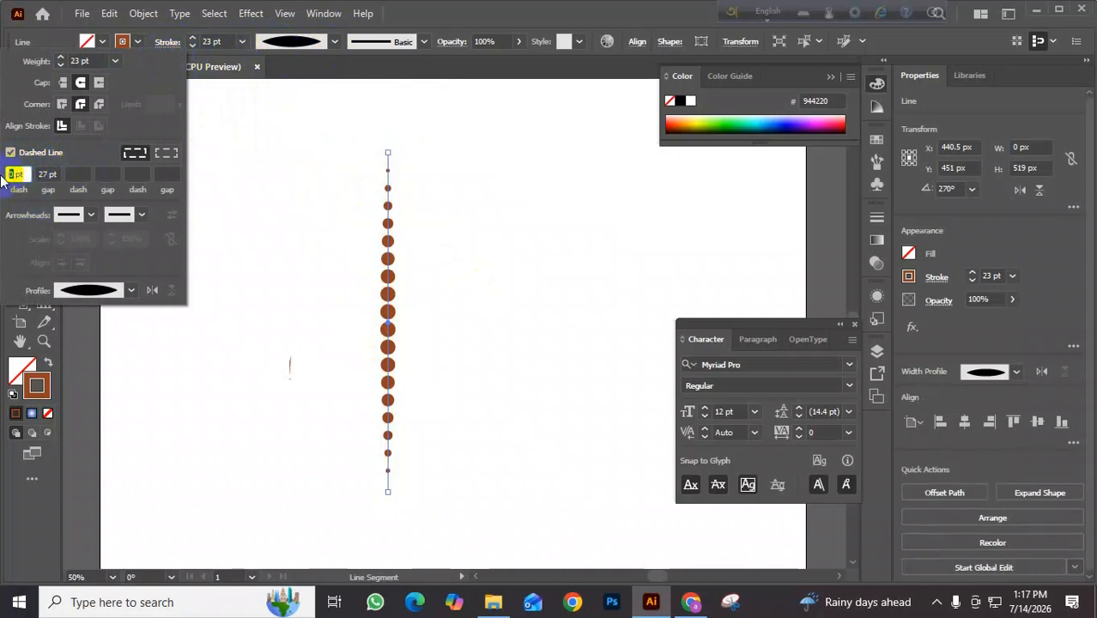
key("Up")
key("Up")
key("Up")
key("Up")
key("Up")
key("Up")
key("Up")
key("Up")
key("Up")
key("Up")
key("Up")
key("Up")
key("Up")
key("Up")
key("Up")
key("Up")
key("Up")
key("Up")
key("Up")
key("Up")
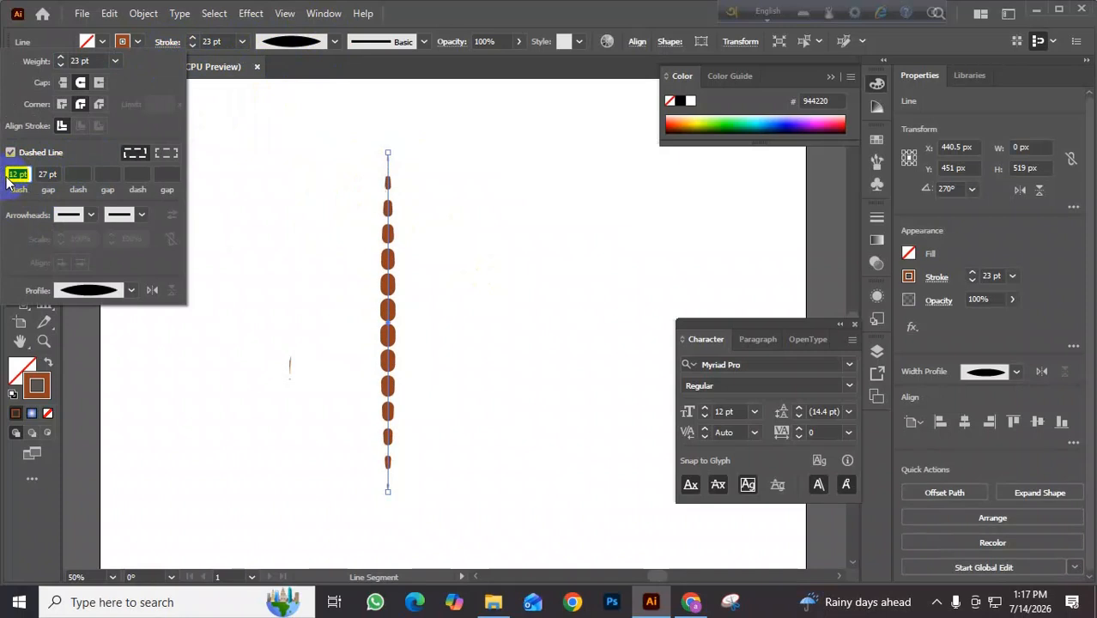
key("Down")
key("Down")
key("Down")
key("Down")
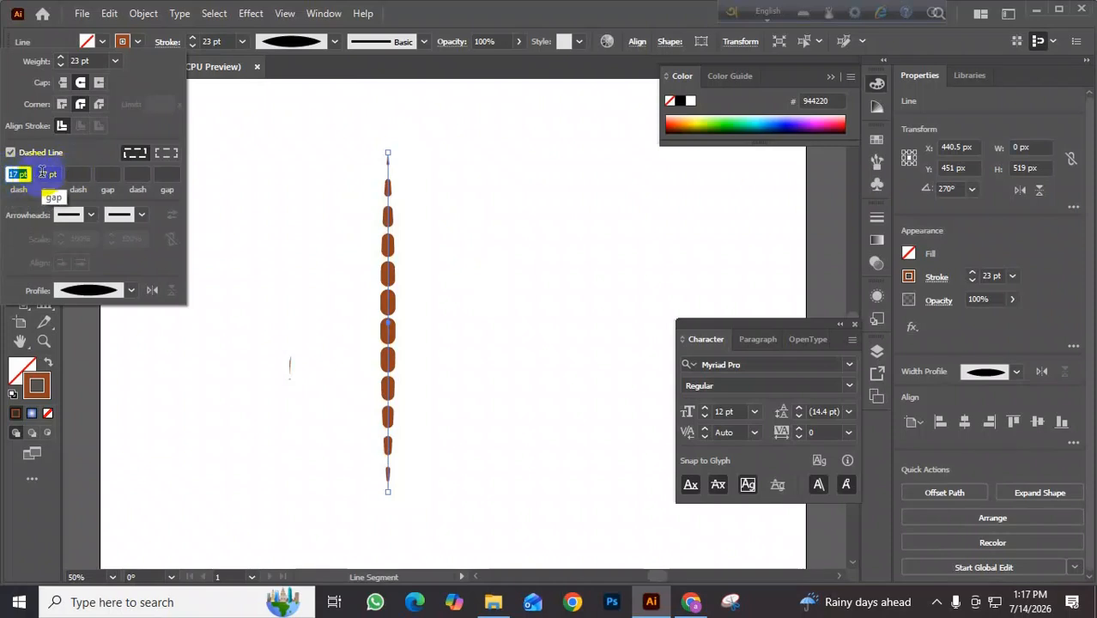
- Reduce the dash length to 0 pt so the stroke is made of round dots
key("Down")
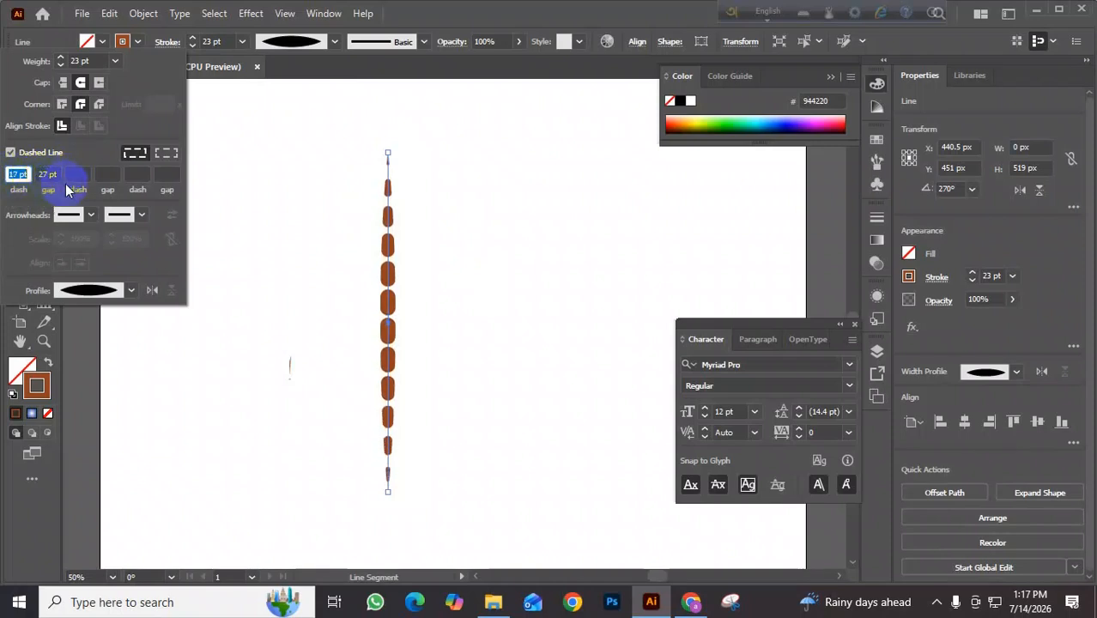
key("Down")
key("Down")
key("Down")
key("Down")
key("Down")
key("Down")
key("Down")
key("Down")
key("Down")
key("Down")
key("Down")
key("Down")
key("Down")
key("Down")
key("Down")
key("Down")
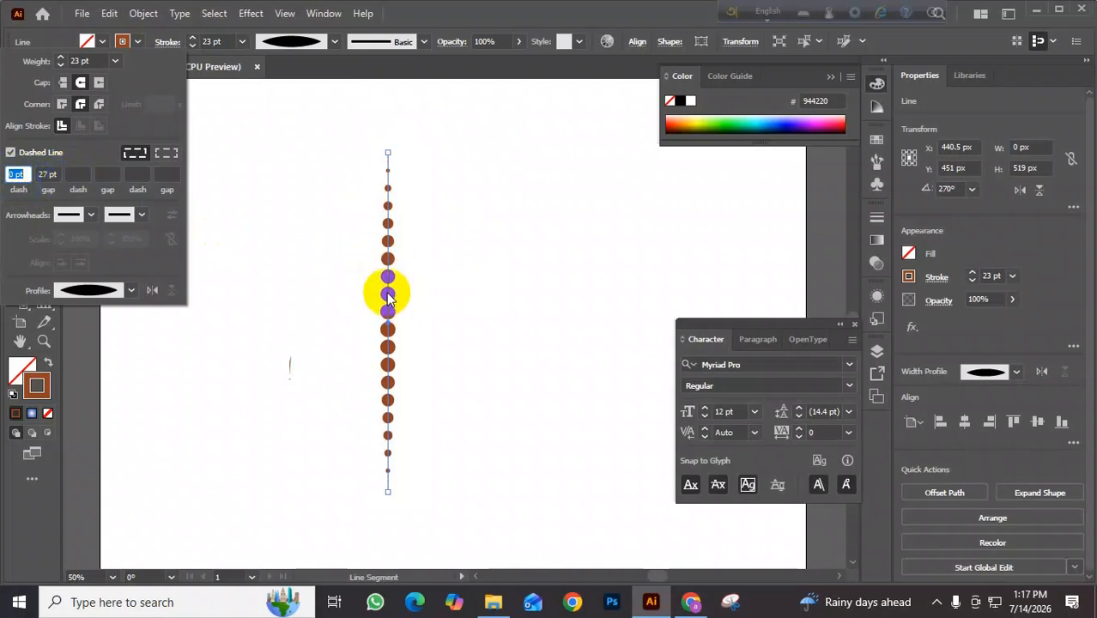
- Increase the gap between the stroke's dots to 72 pt
key("Tab")
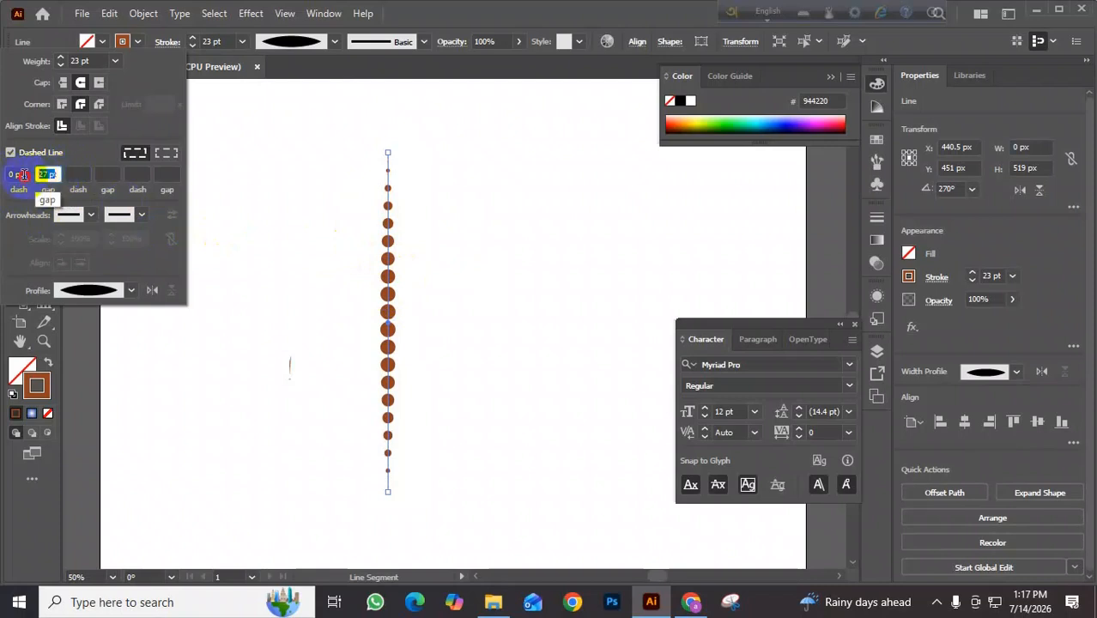
key("Up")
key("Up")
key("Up")
key("Up")
key("Up")
key("Up")
key("Up")
key("Up")
key("Up")
key("Up")
key("Up")
key("Up")
key("Up")
key("Up")
key("Up")
key("Up")
key("Up")
key("Up")
key("Up")
key("Up")
key("Up")
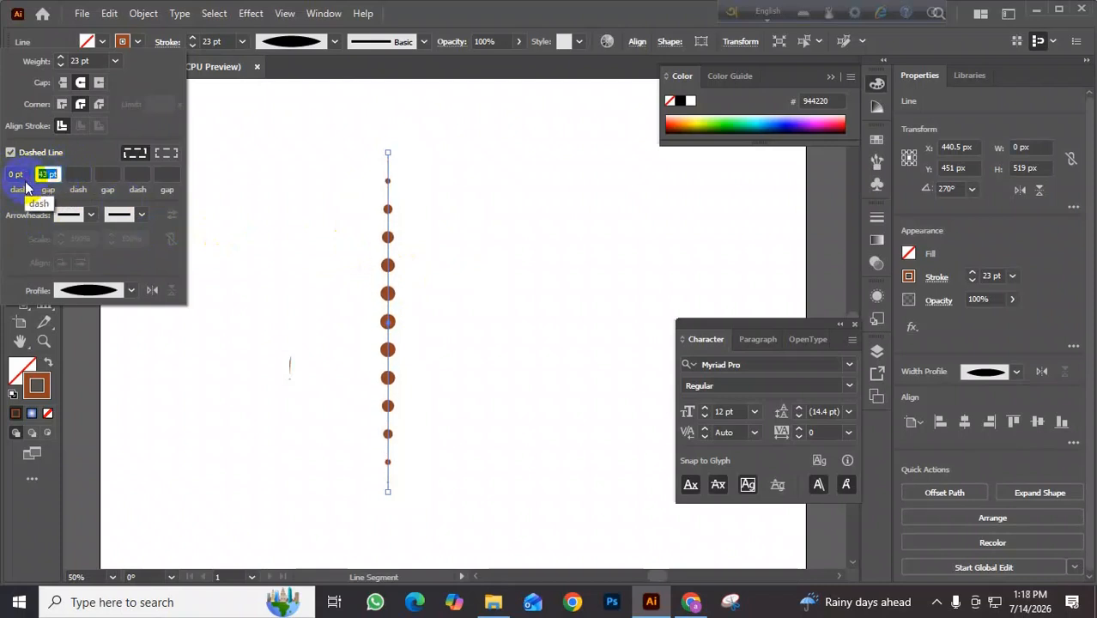
key("Up")
key("Up")
key("Up")
key("Up")
key("Up")
key("Up")
key("Up")
key("Up")
key("Up")
key("Up")
key("Up")
key("Up")
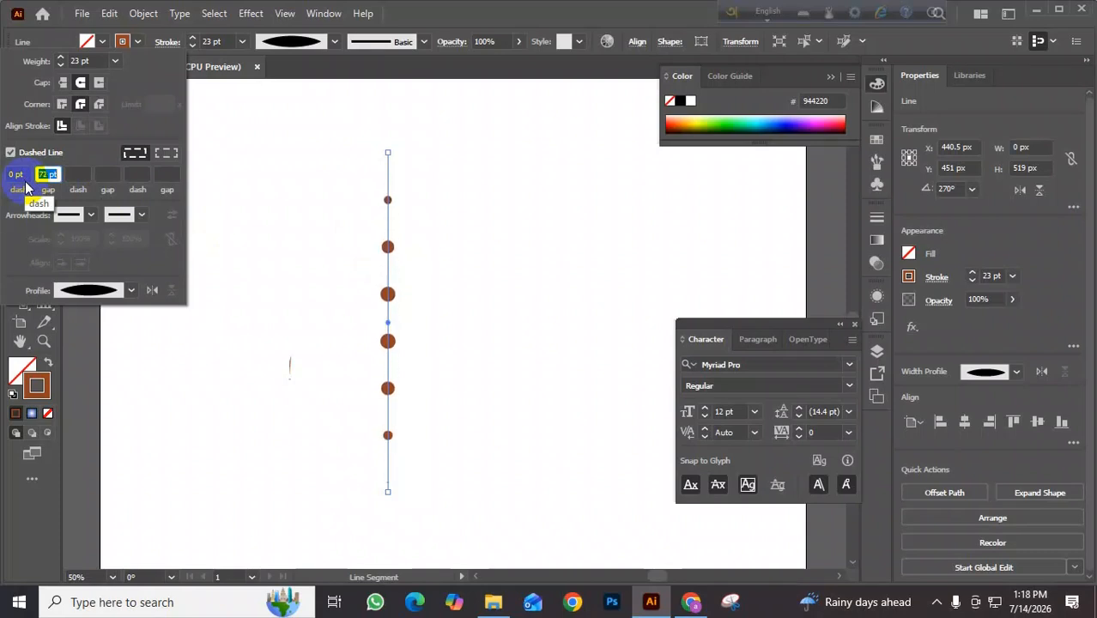
- Reduce the gap between the stroke's dots to 0 pt
key("Down")
key("Down")
key("Down")
key("Down")
key("Down")
key("Down")
key("Down")
key("Down")
key("Down")
key("Down")
key("Down")
key("Down")
key("Down")
key("Down")
key("Down")
key("Down")
key("Down")
key("Down")
key("Down")
key("Down")
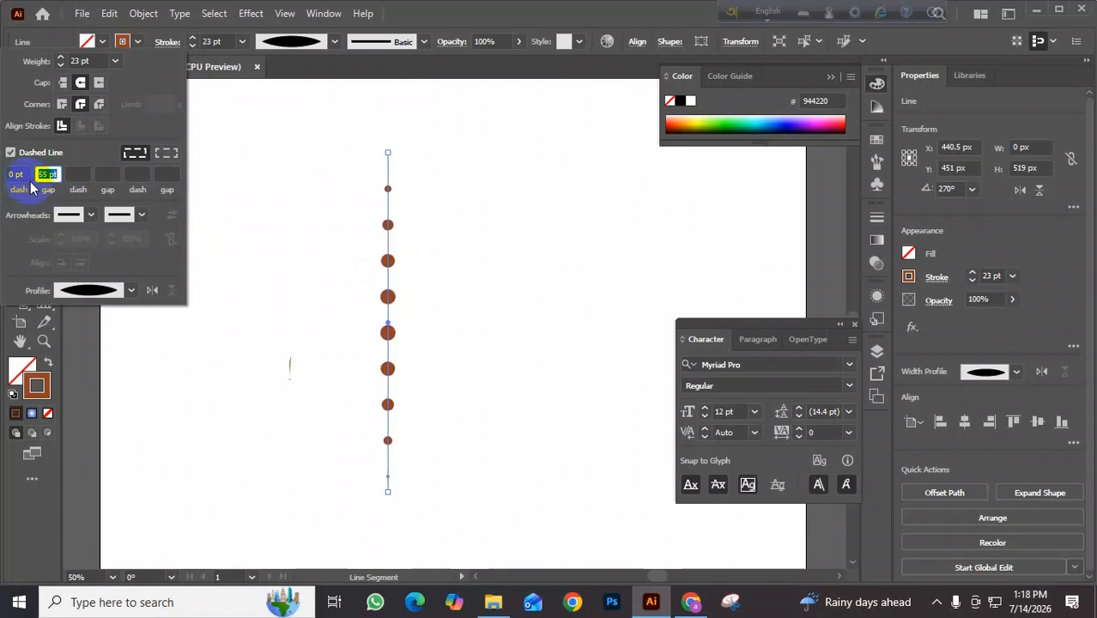
key("Down")
key("Down")
key("Down")
key("Down")
key("Down")
key("Down")
key("Down")
key("Down")
key("Down")
key("Down")
key("Down")
key("Down")
key("Down")
key("Down")
key("Down")
key("Down")
key("Down")
key("Down")
key("Down")
key("Down")
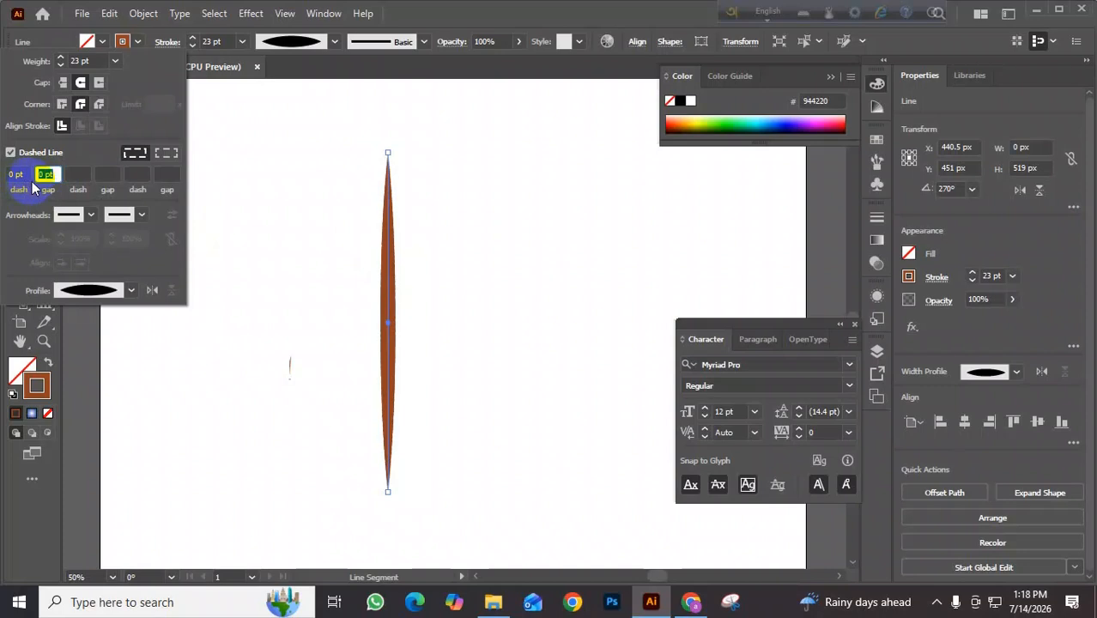
- Raise the gap of the dashed stroke to 27 pt
key("Up")
key("Up")
key("Up")
key("Up")
key("Up")
key("Up")
key("Up")
key("Up")
key("Up")
key("Up")
key("Up")
key("Up")
key("Up")
key("Up")
key("Up")
key("Up")
key("Up")
key("Up")
key("Up")
key("Up")
key("Up")
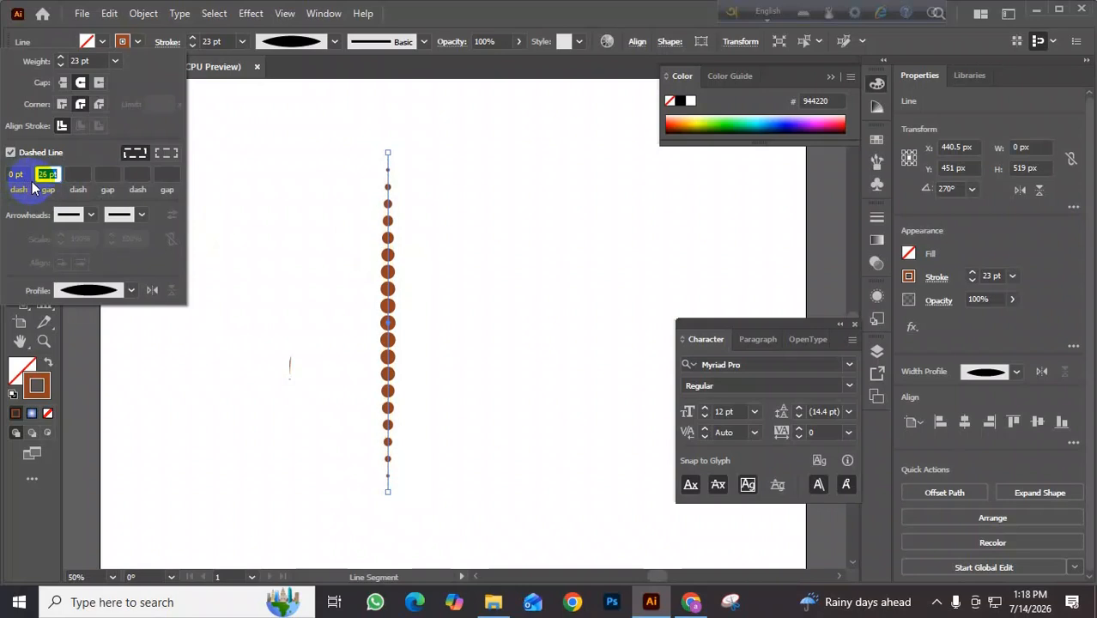
key("Up")
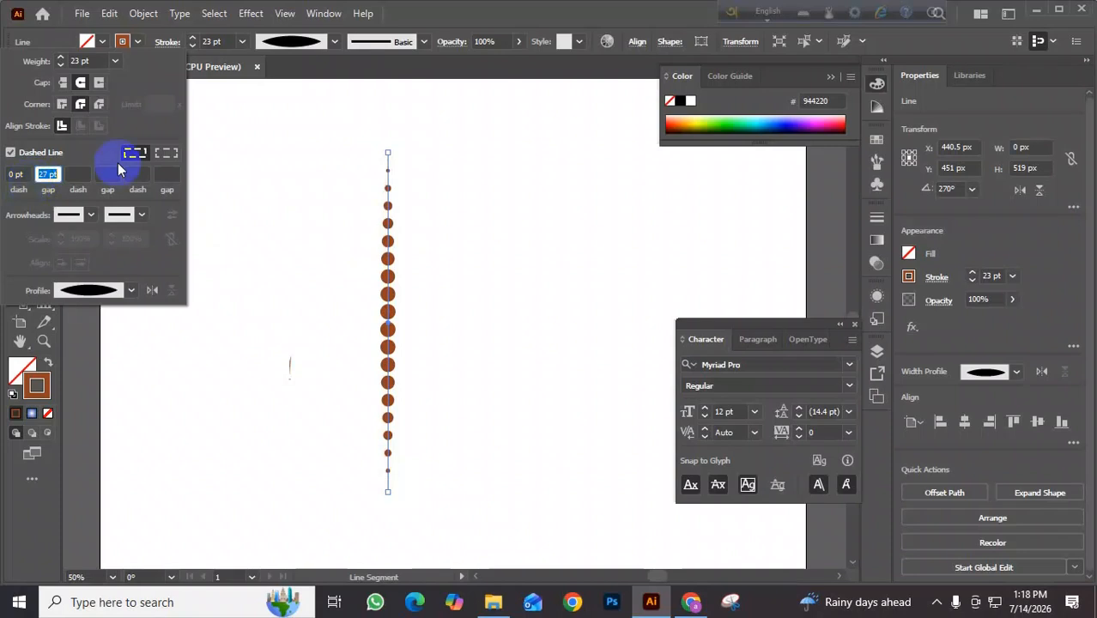
- Apply the triangular width profile to the dotted line so its dots shrink from the upper to the lower end
left_click(336, 47)
left_click(336, 47)
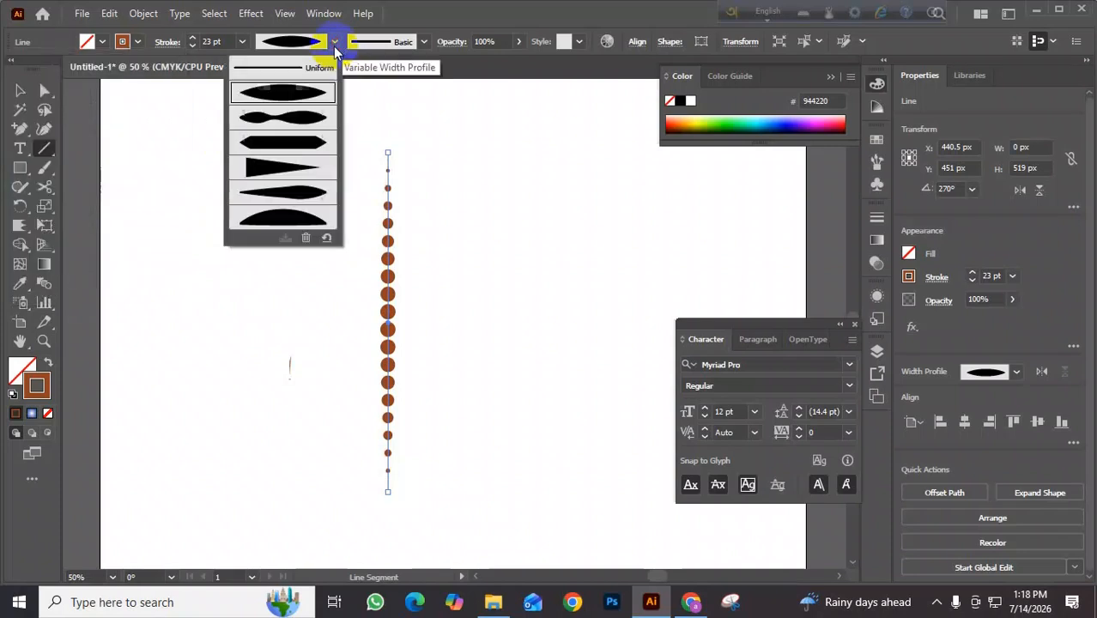
left_click(277, 178)
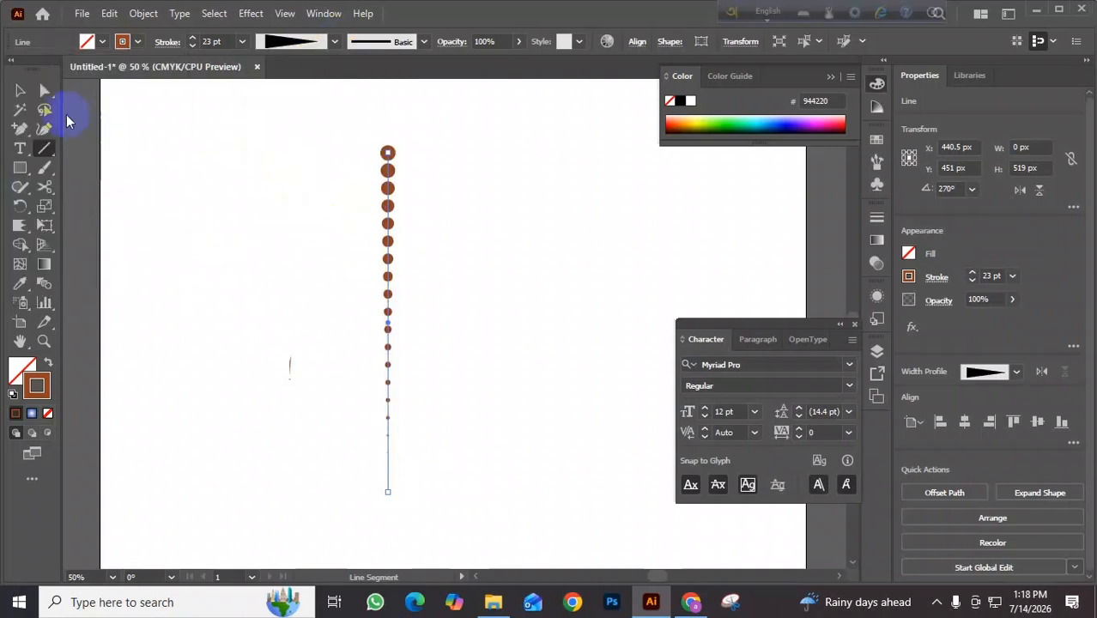
- Try moving the dotted line's upper endpoint down and to the left, and undo the move
left_click(20, 90)
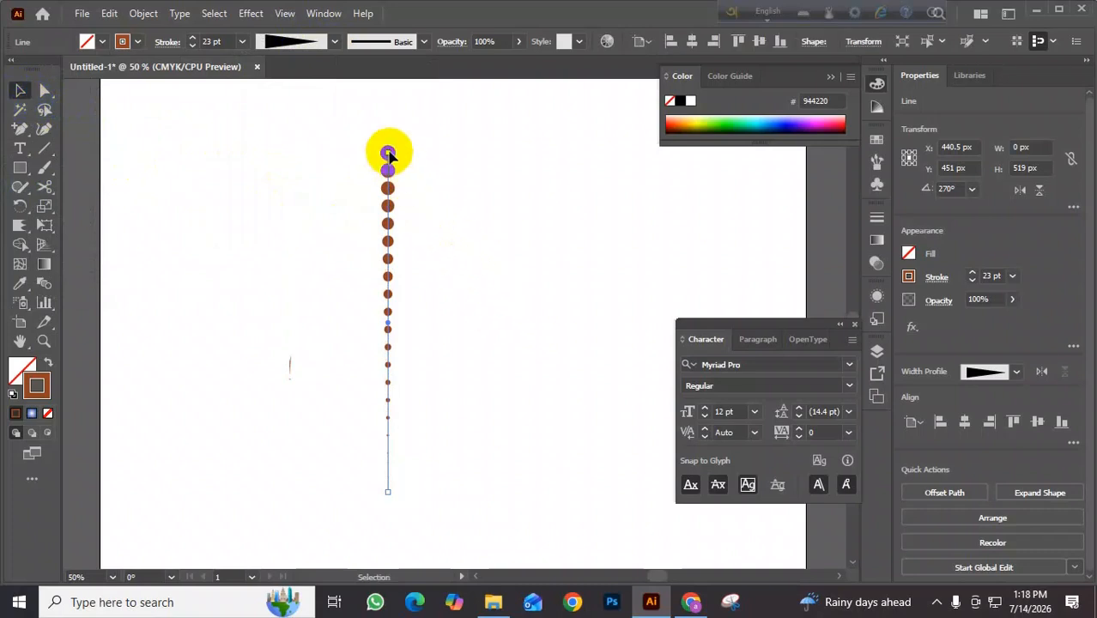
left_click_drag(389, 154, 254, 217)
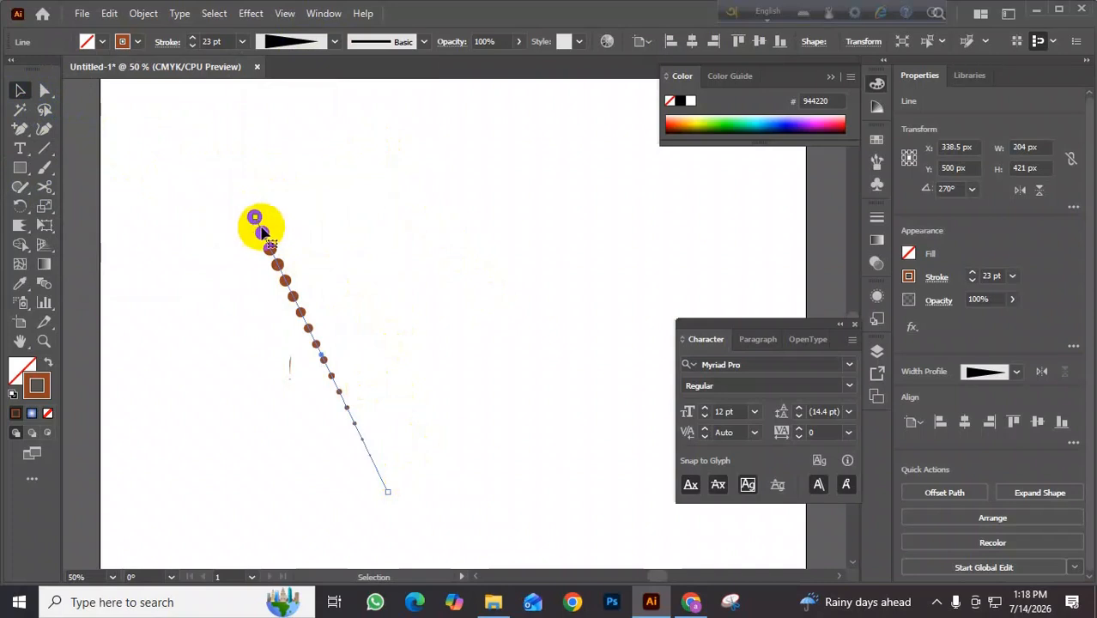
key("ctrl+z")
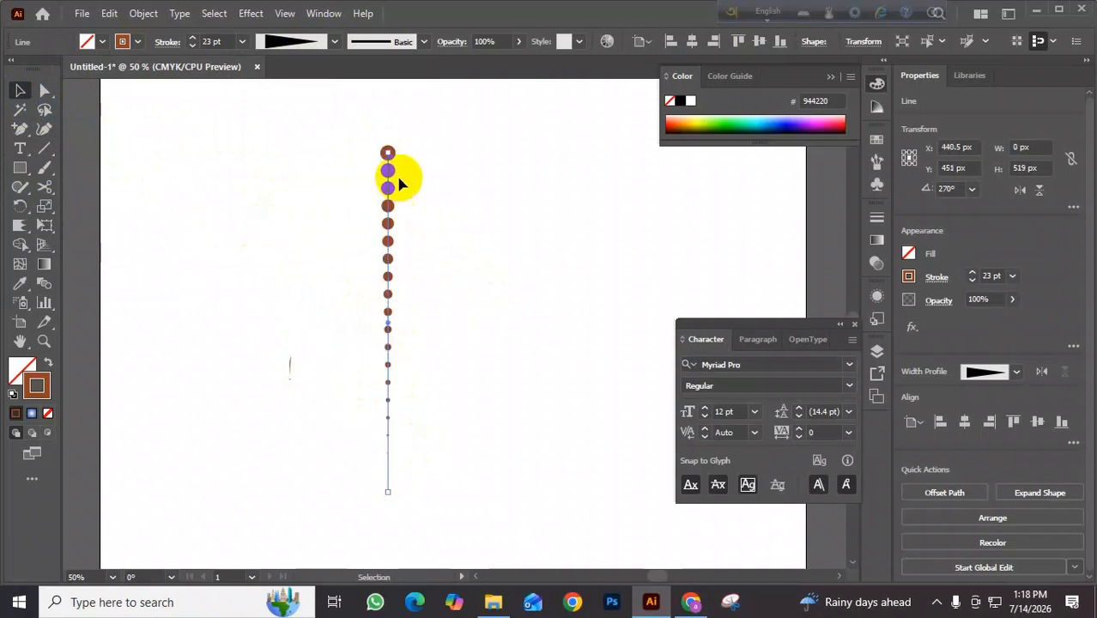
- Switch the dotted line to Width Profile 1 and back to the triangular tapered profile
left_click(333, 41)
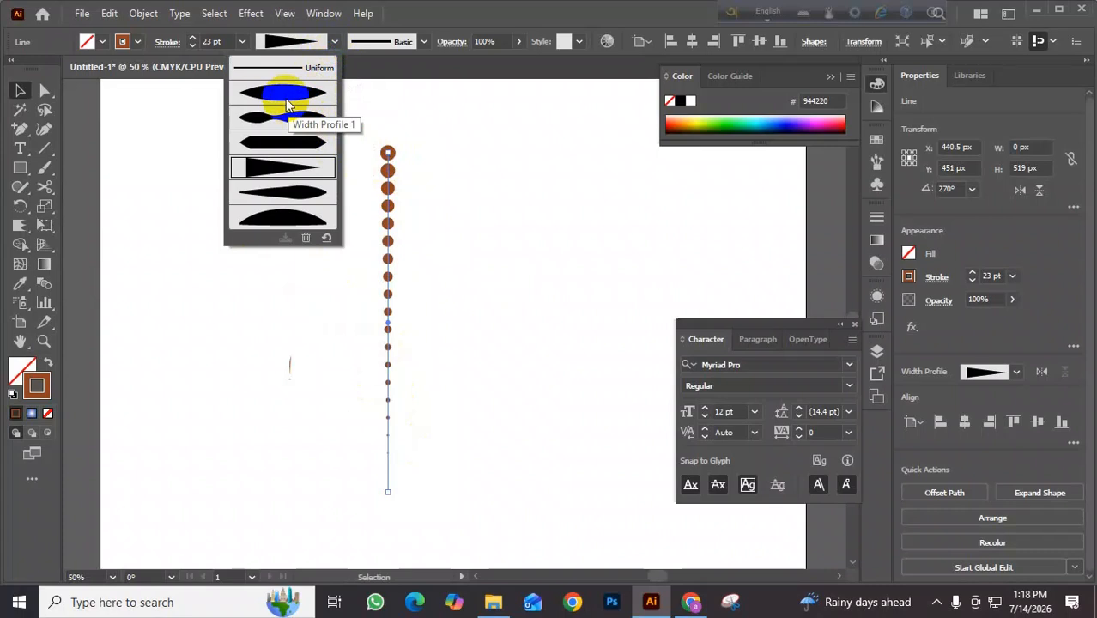
left_click(286, 99)
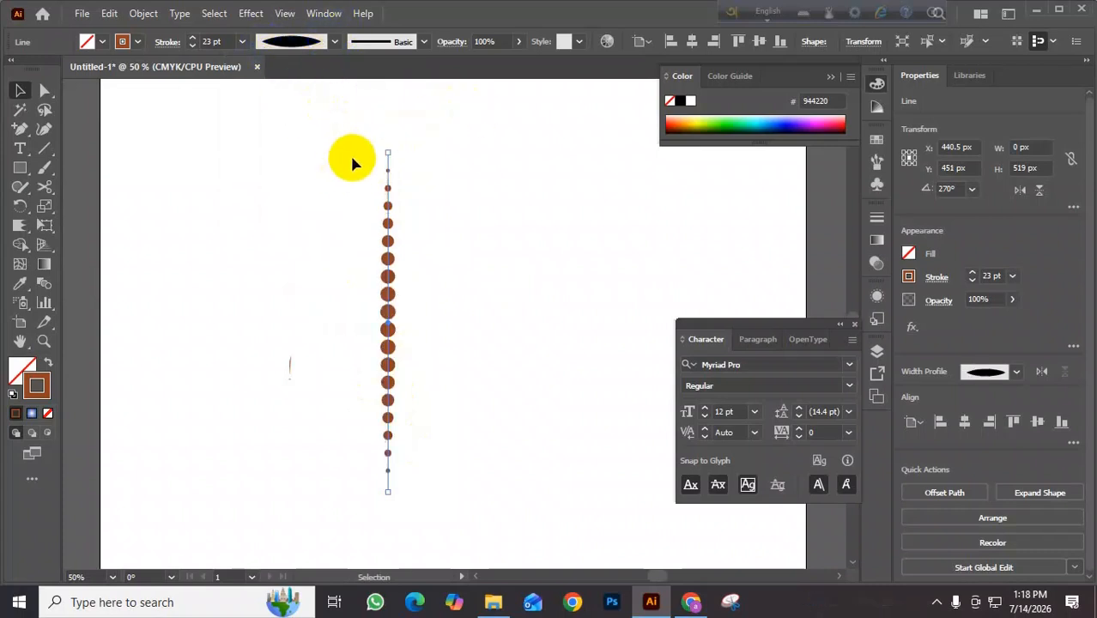
left_click(334, 42)
left_click(290, 175)
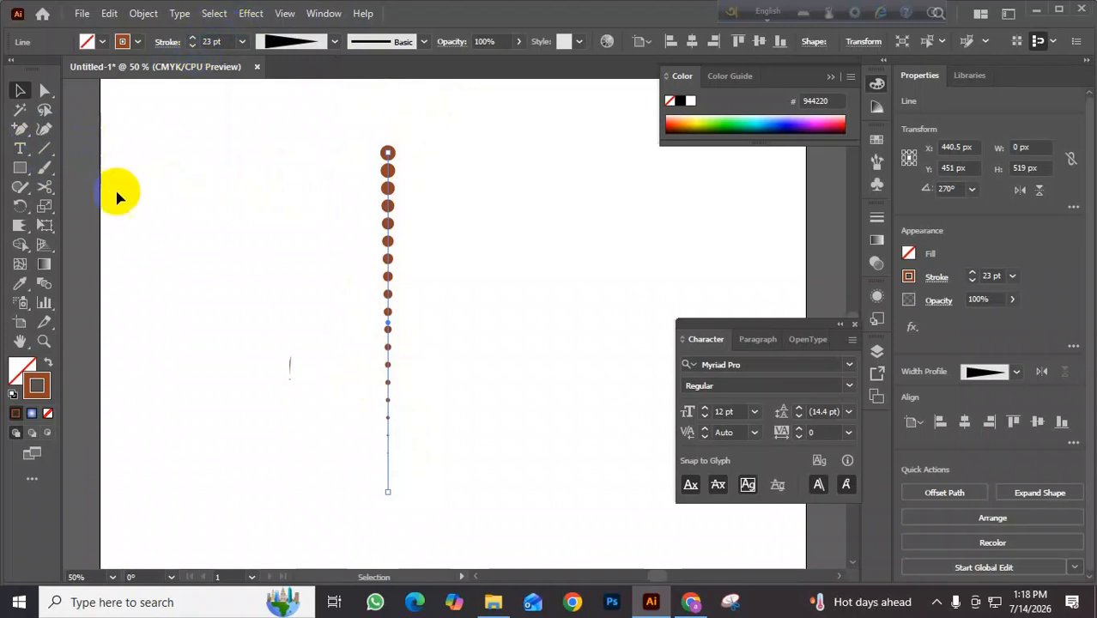
- Move the dotted line off the artboard to its left and draw a circle about 468 px in diameter on the artboard
scroll(252, 238, "down", 2, "alt")
left_click_drag(325, 225, 153, 212)
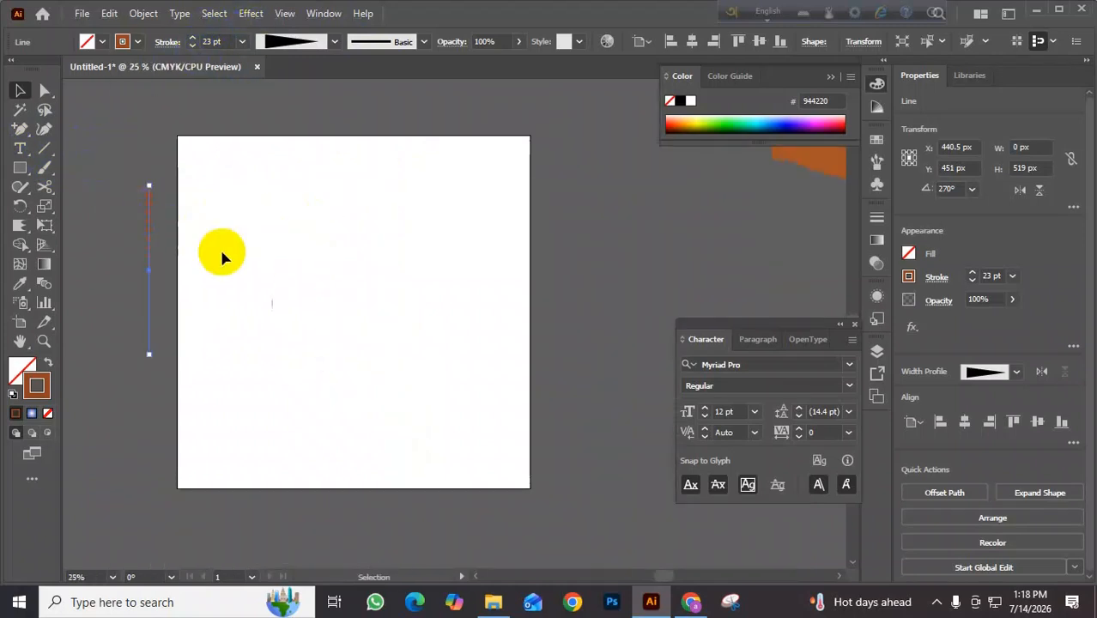
left_click(20, 167)
left_click(86, 206)
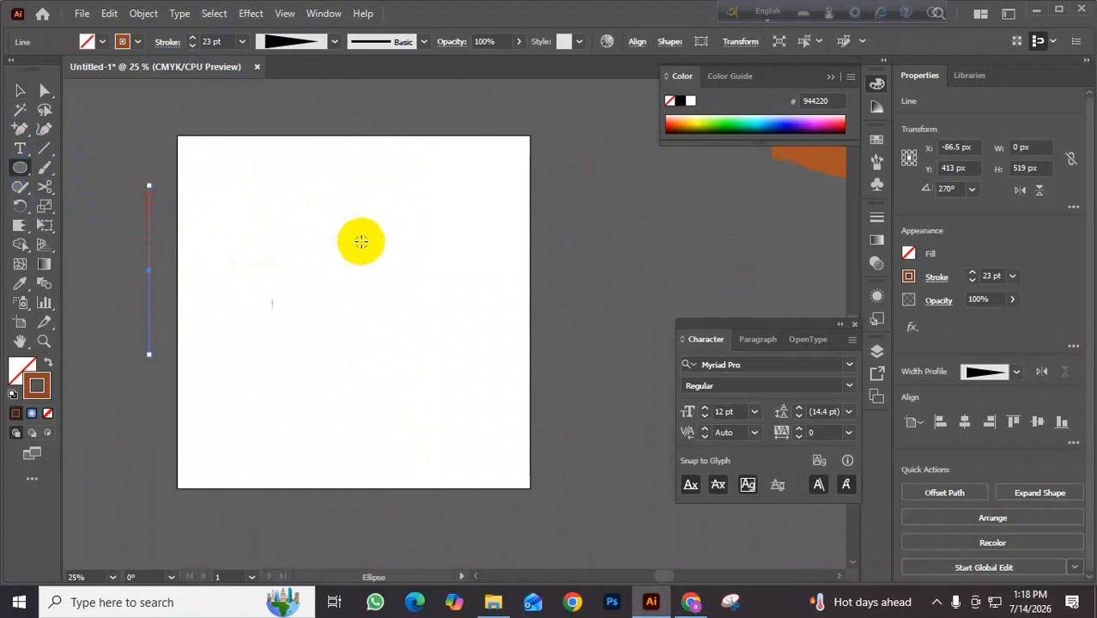
left_click_drag(361, 241, 394, 314)
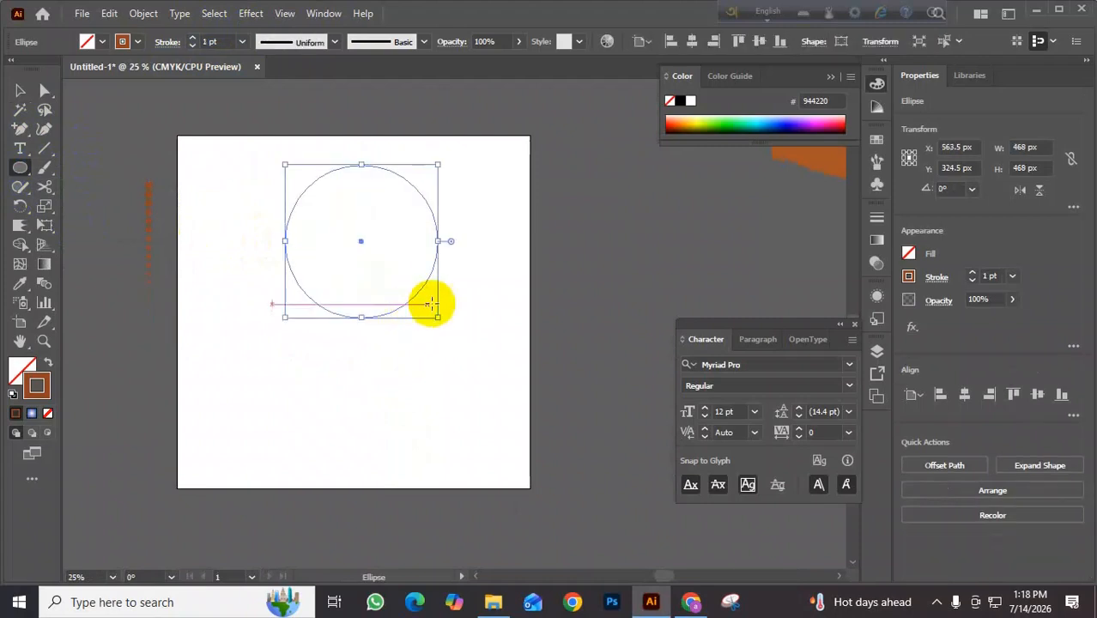
- Copy the dotted line's stroke onto the circle with the Eyedropper and give the circle the triangular tapered width profile
left_click(20, 285)
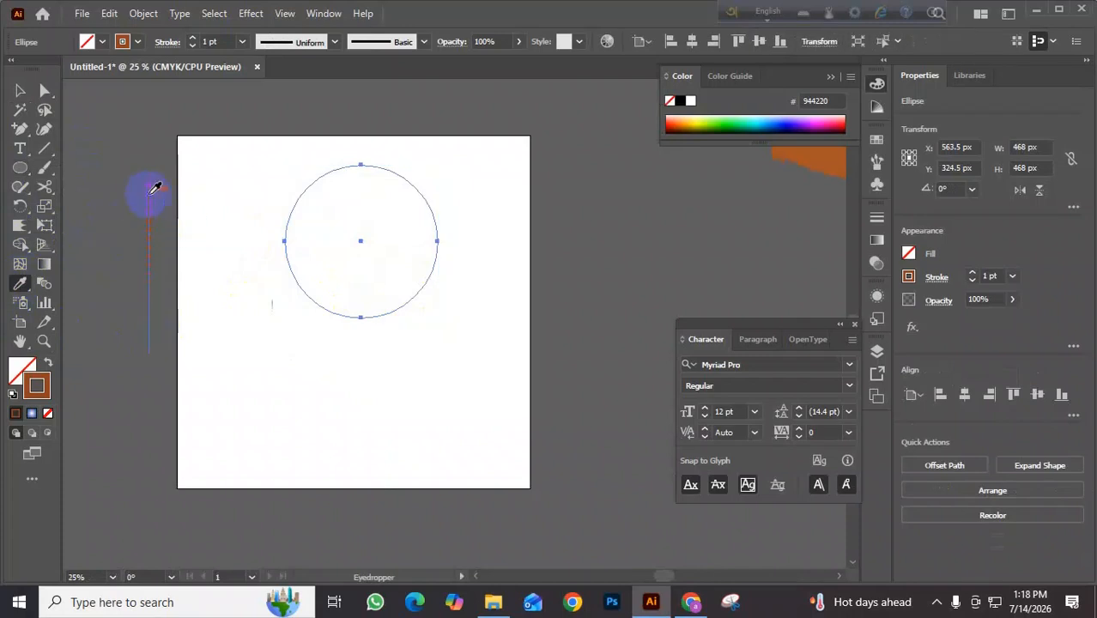
left_click(151, 191)
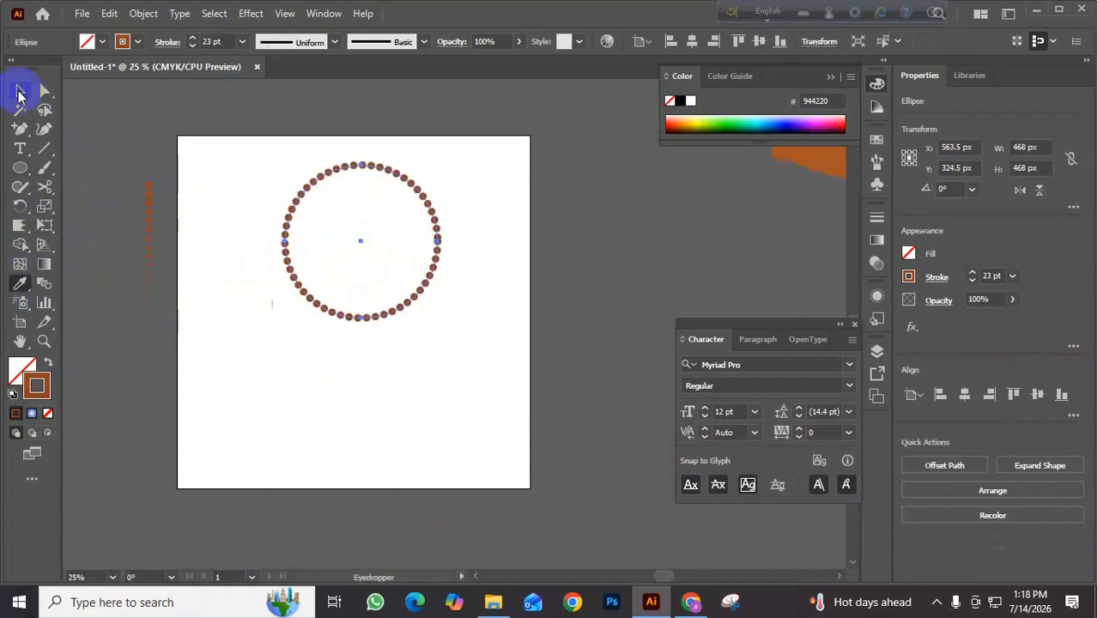
left_click(19, 91)
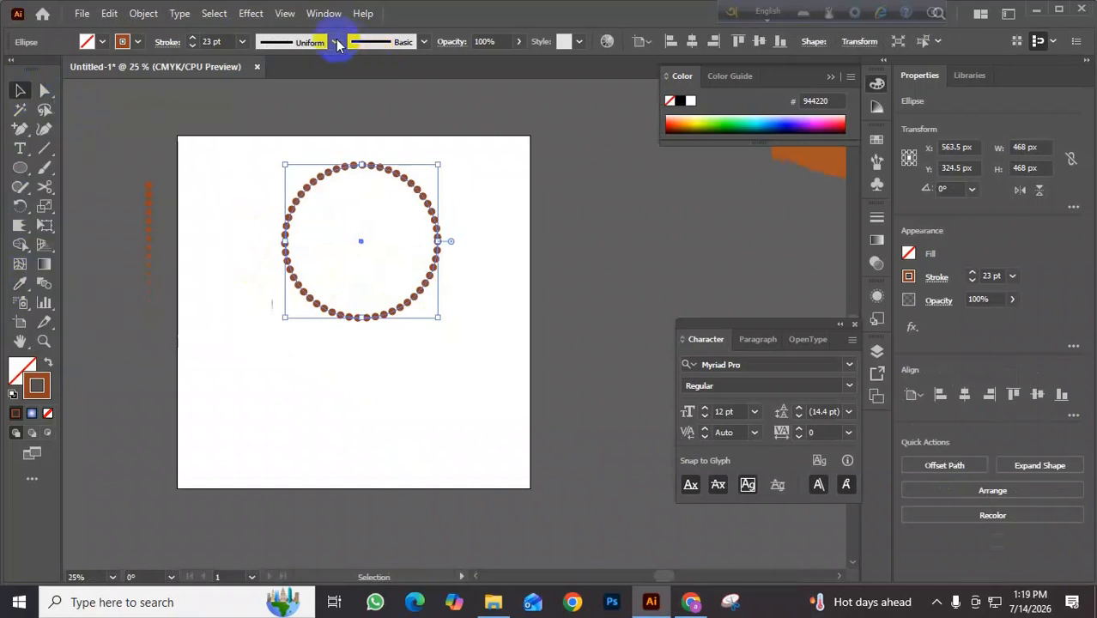
left_click(337, 46)
left_click(282, 169)
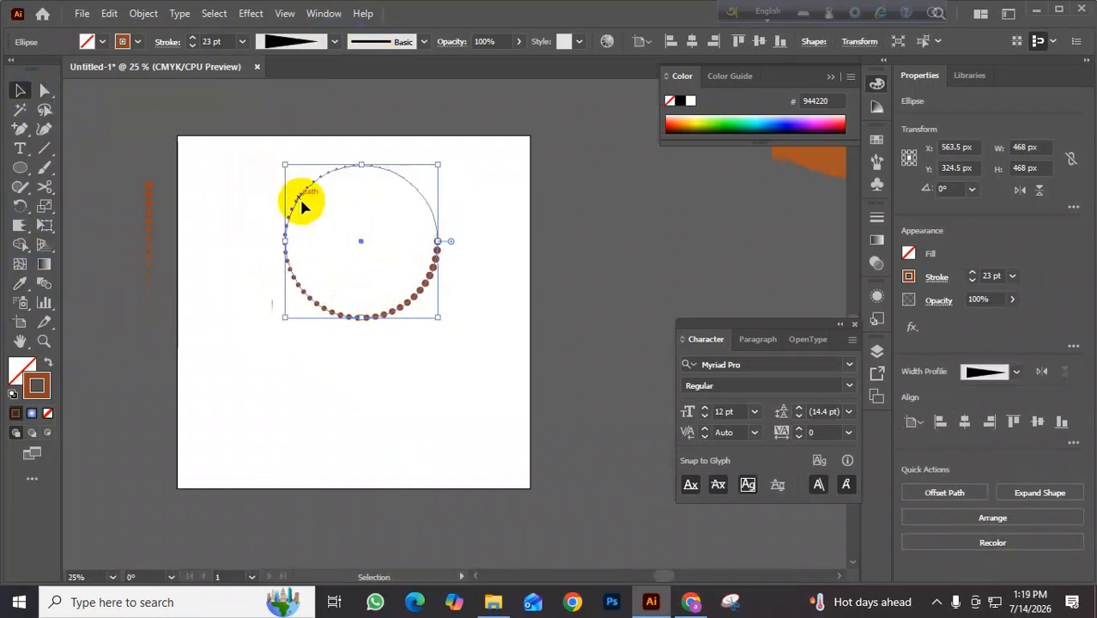
left_click(477, 225)
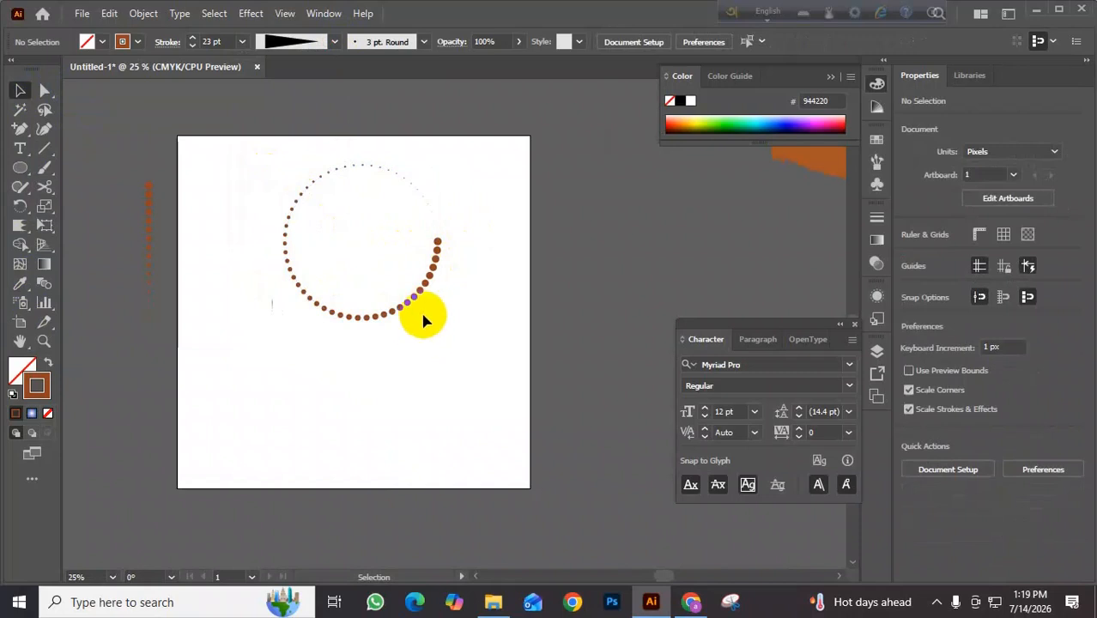
- Move the dotted circle down and to the left, towards the middle of the artboard
left_click(434, 240)
left_click_drag(434, 240, 404, 320)
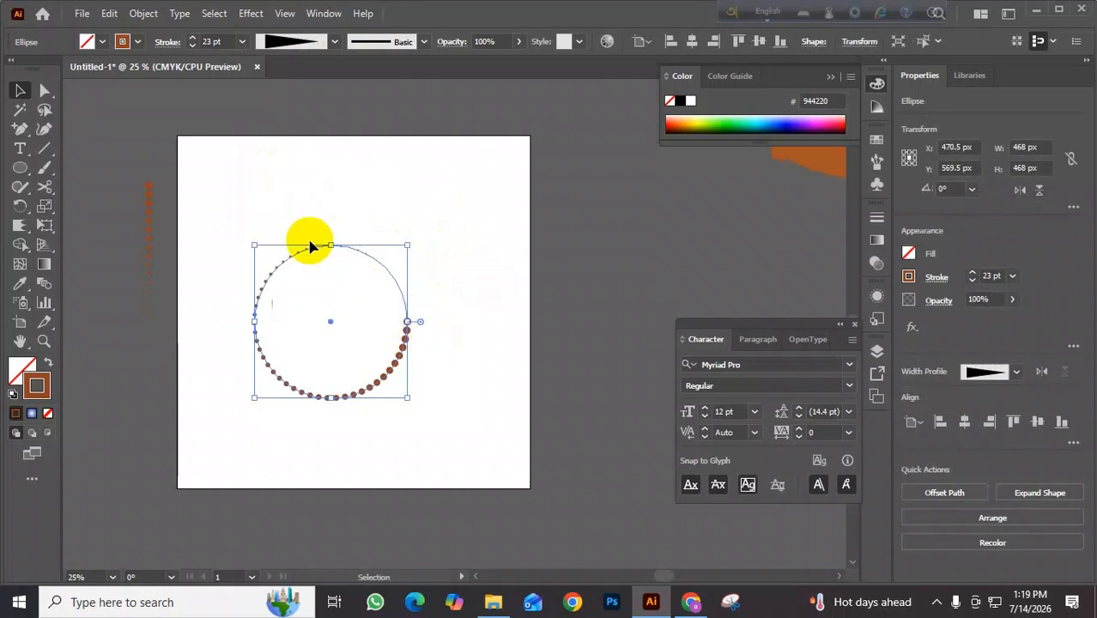
- Raise the dotted circle's stroke weight to 70 pt
left_click(191, 39)
left_click(192, 38)
left_click(192, 38)
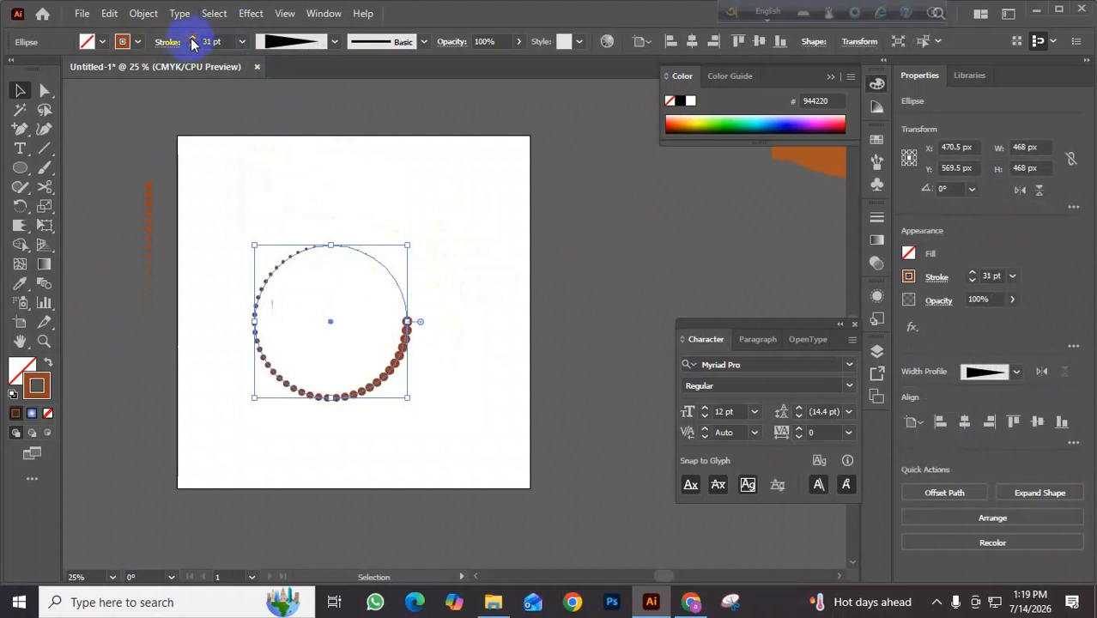
left_click(191, 38)
left_click(192, 39)
left_click(192, 39)
left_click(191, 39)
left_click(191, 39)
left_click(192, 38)
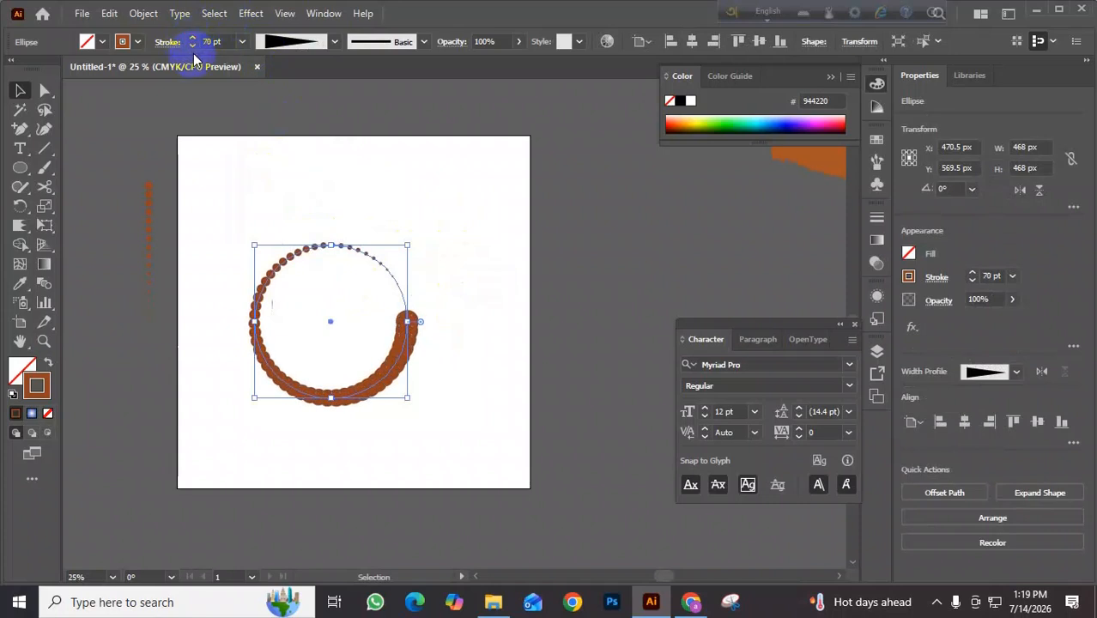
- Set the dotted circle's stroke weight to 28 pt
left_click_drag(192, 46, 191, 46)
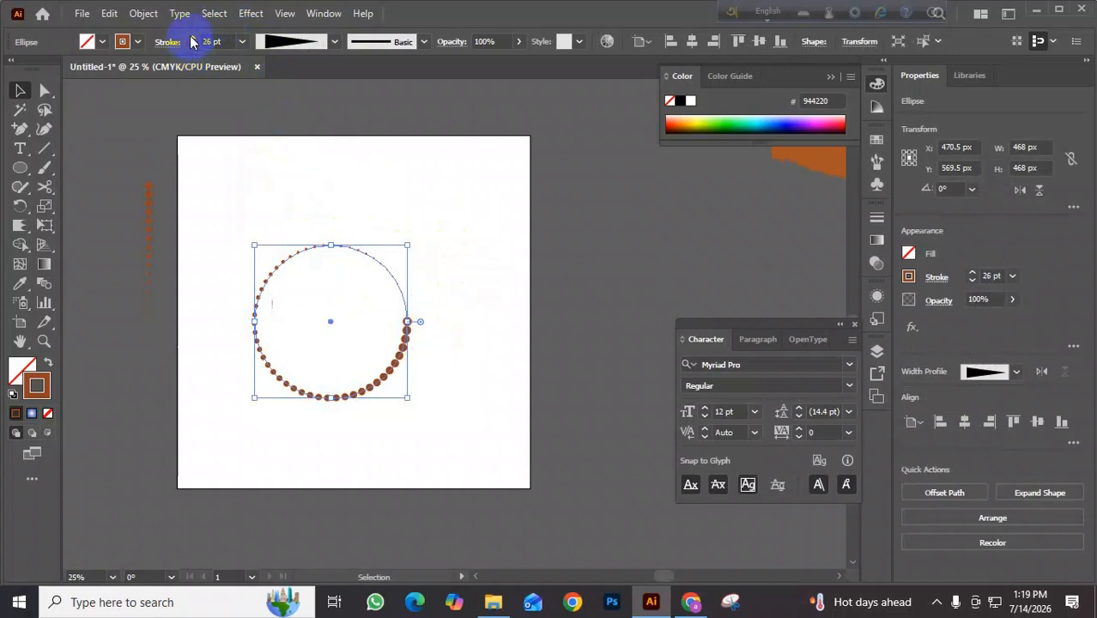
left_click(191, 38)
left_click(191, 39)
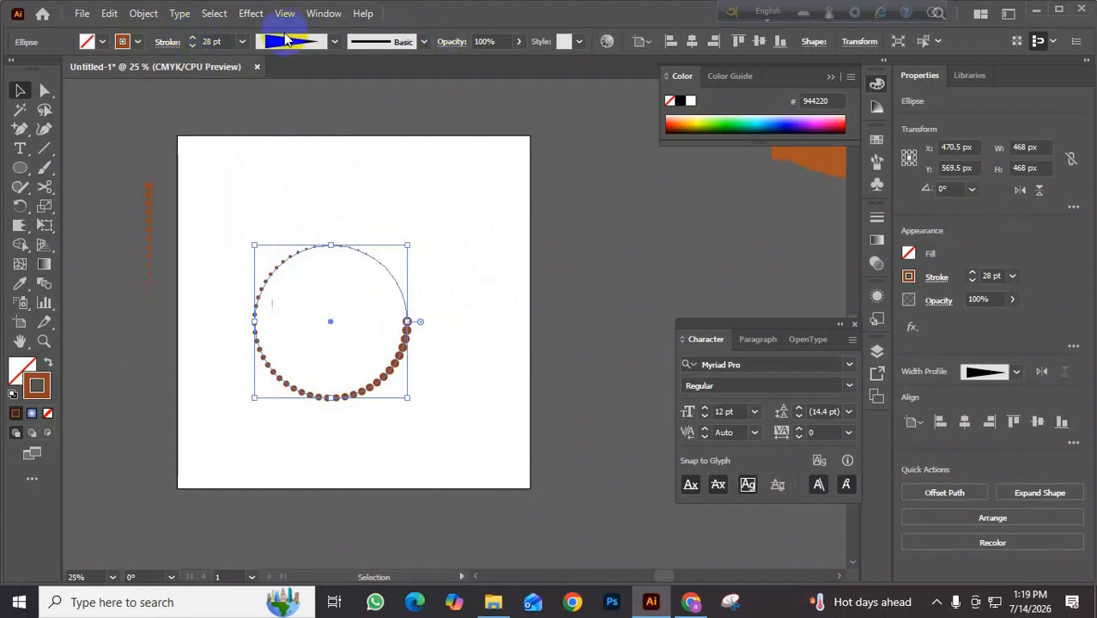
- Start a Transform effect on the dotted circle with horizontal and vertical scale set to 98%
left_click(251, 13)
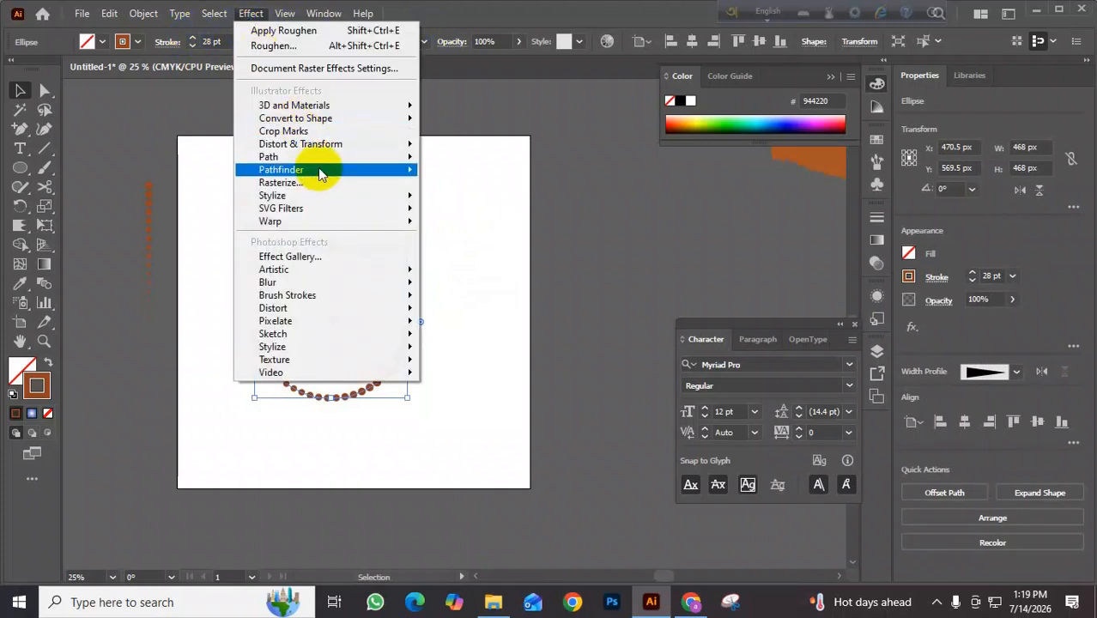
mouse_move(307, 143)
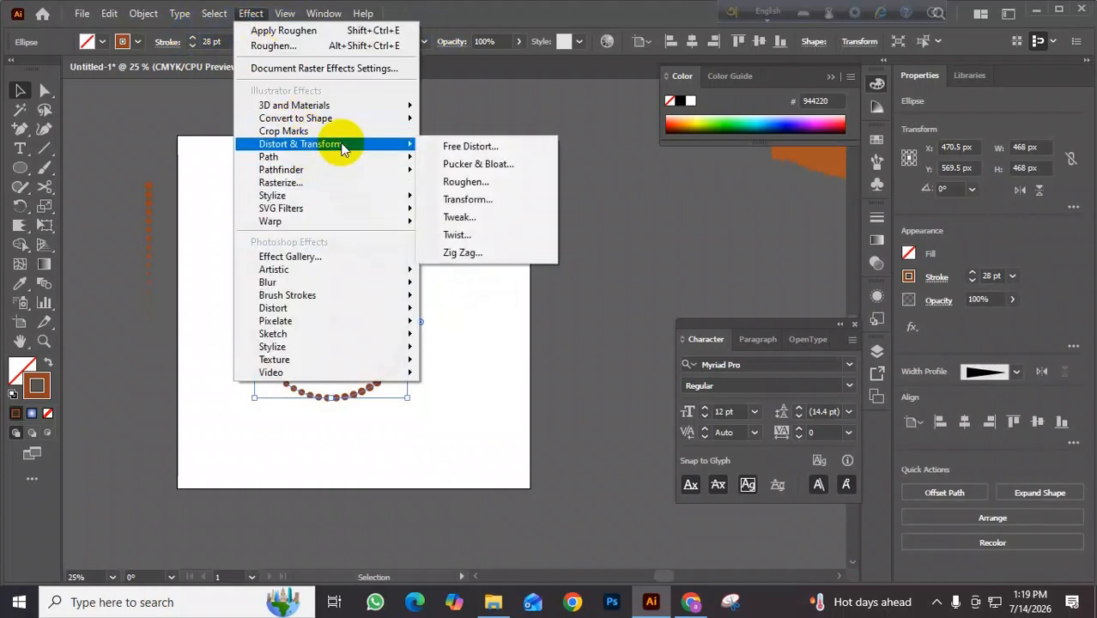
left_click(456, 200)
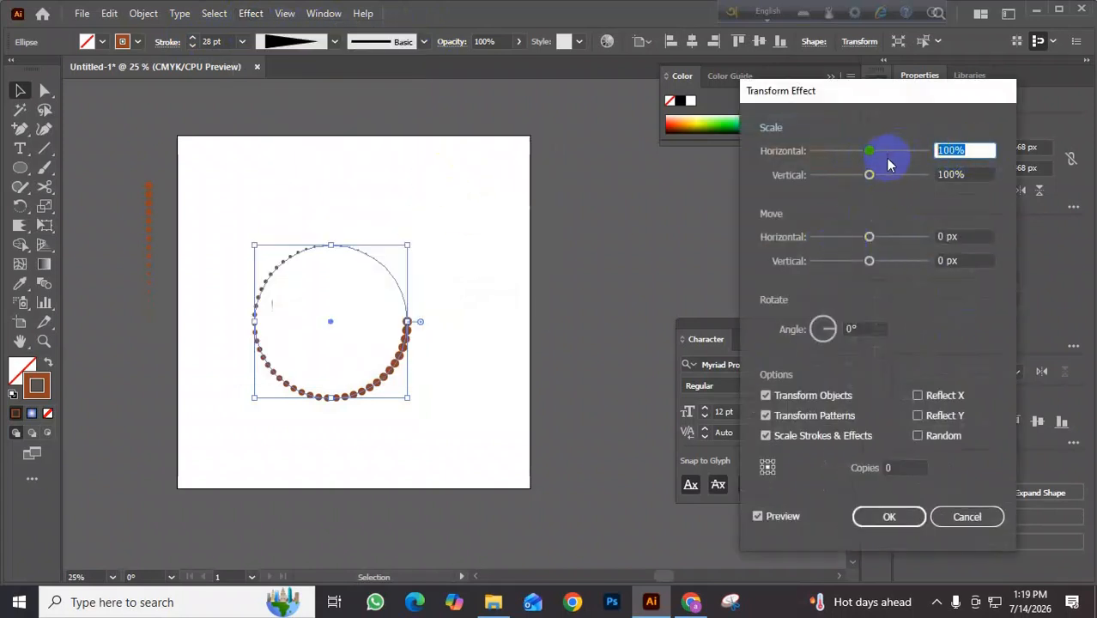
type("9")
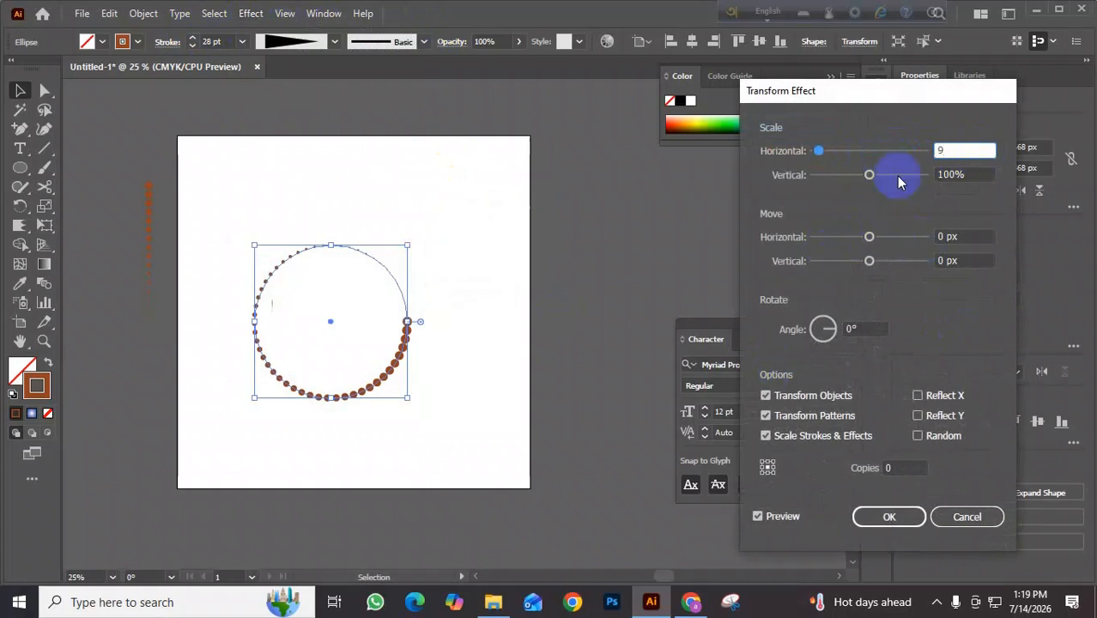
type("8")
key("Tab")
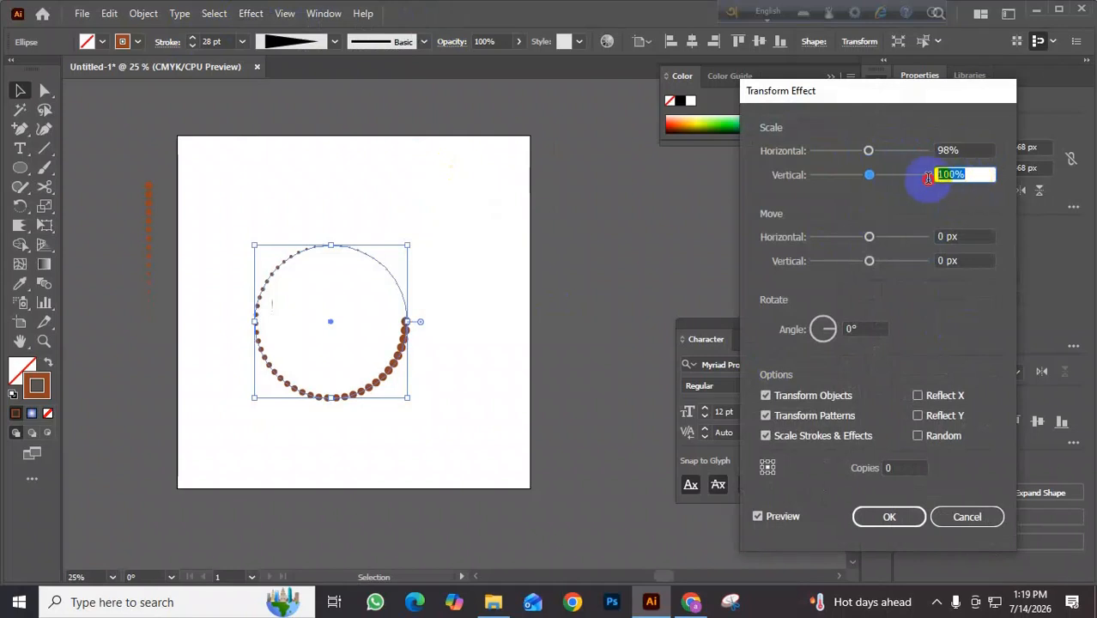
type("98")
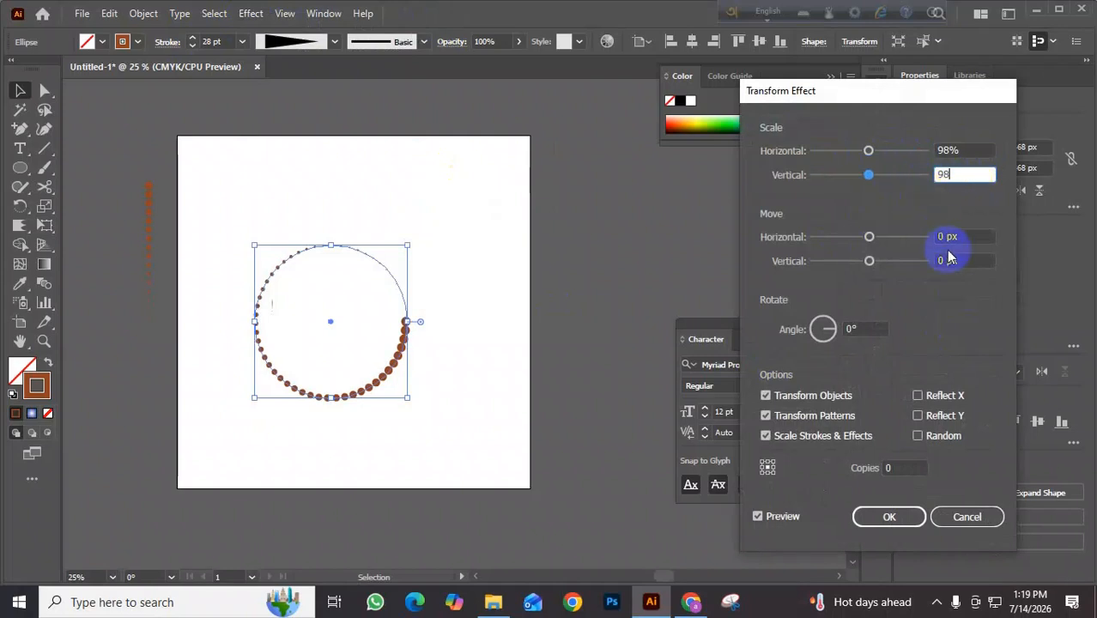
- Set the Transform effect's rotation angle to 30° and its number of copies to 19
left_click(835, 330)
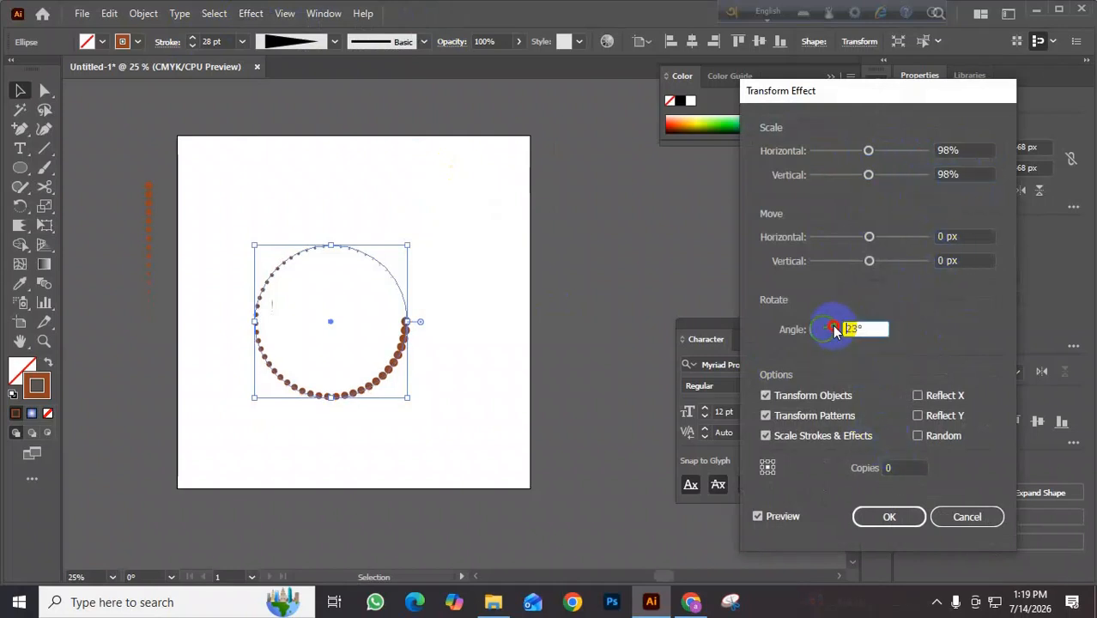
left_click(888, 468)
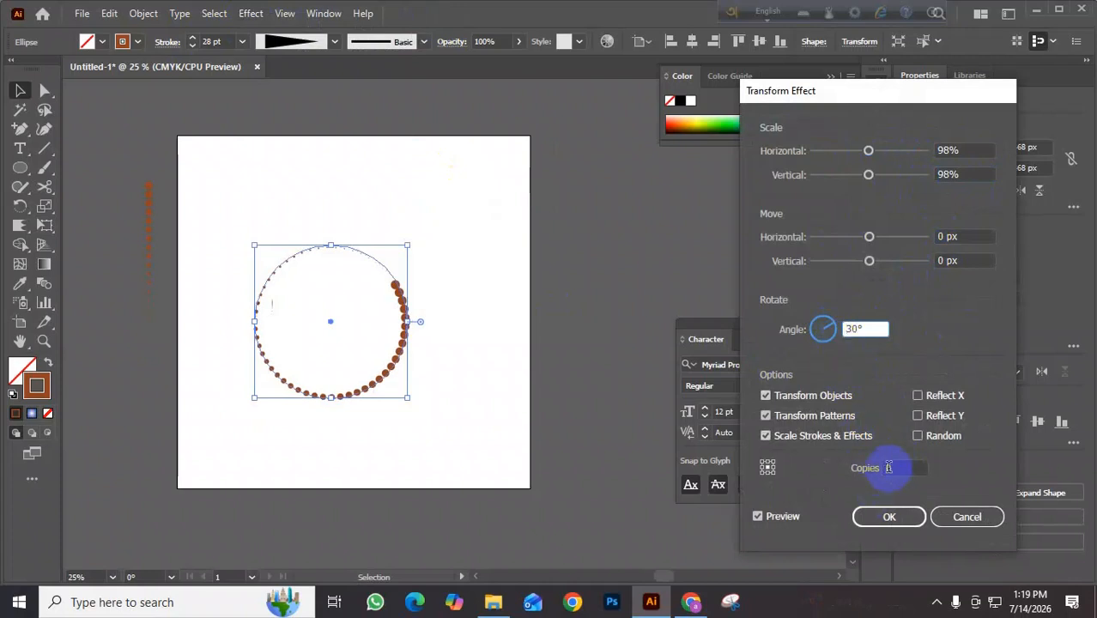
type("1")
left_click(862, 468)
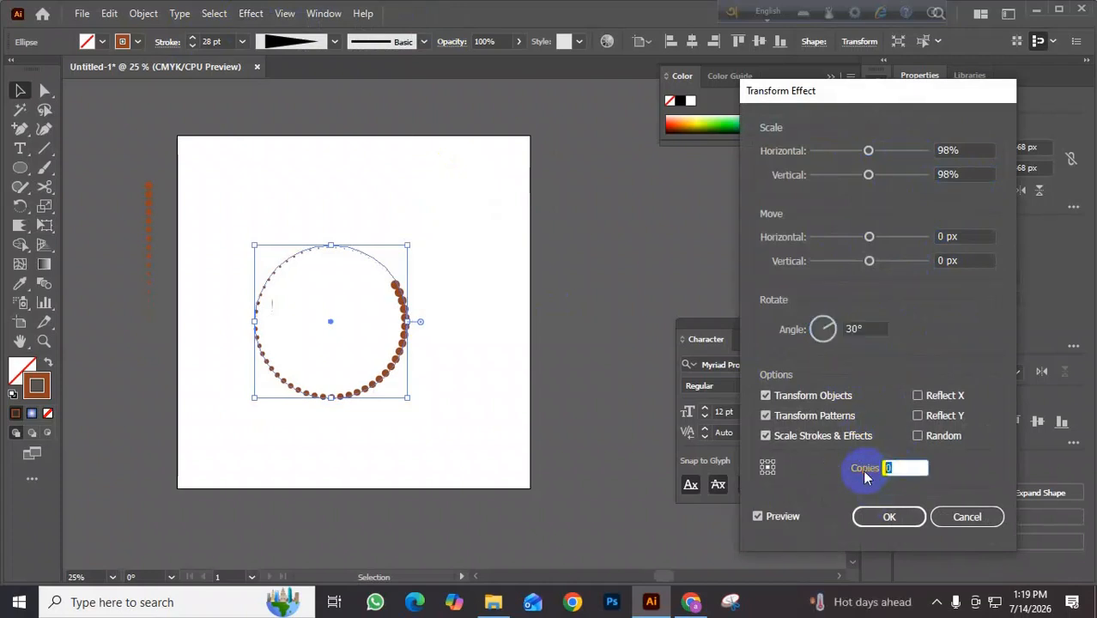
type("19")
- Raise the Transform effect's number of copies to 400, apply the effect and deselect the circle
left_click(865, 471)
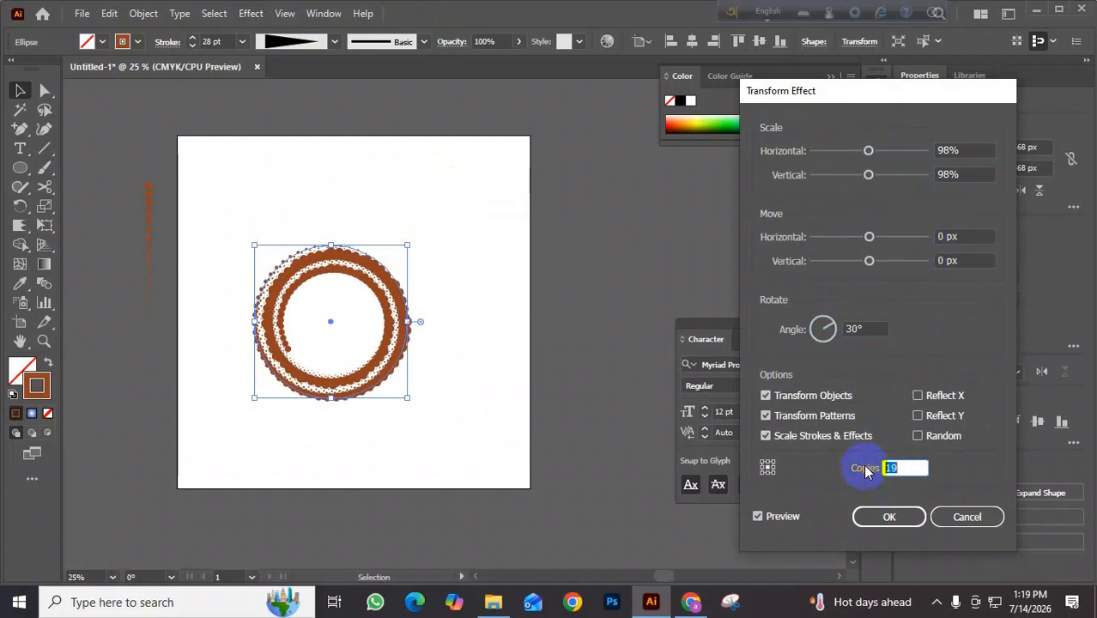
key("Up")
key("Up")
key("Up")
key("Up")
key("Up")
key("Up")
key("Up")
key("Up")
key("Up")
key("Up")
key("Up")
key("Up")
key("Up")
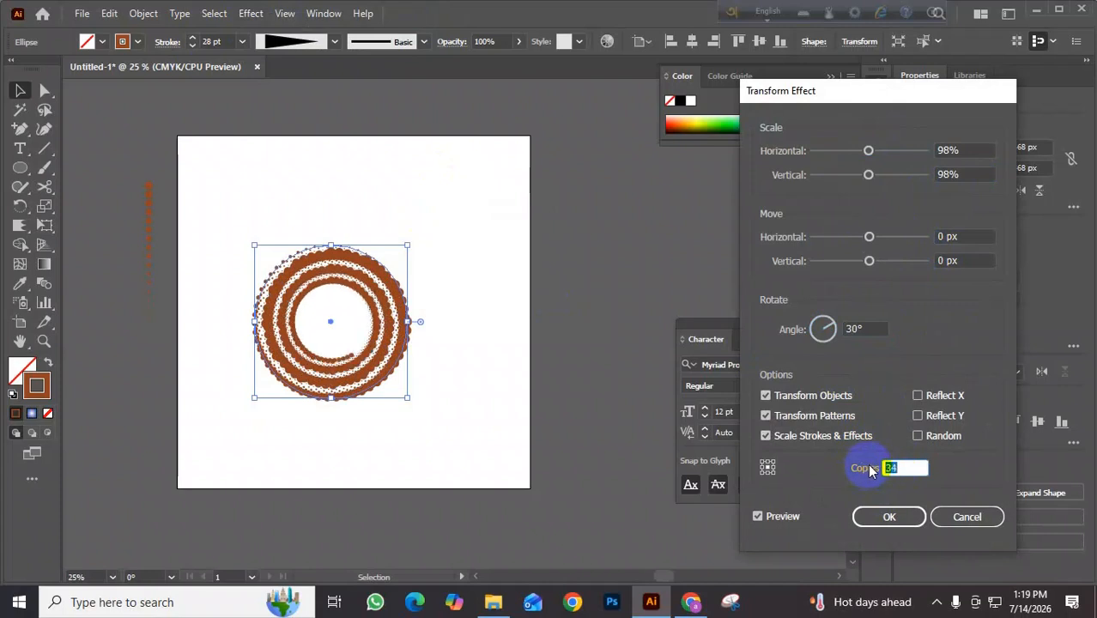
key("Up")
key("Up")
key("Up")
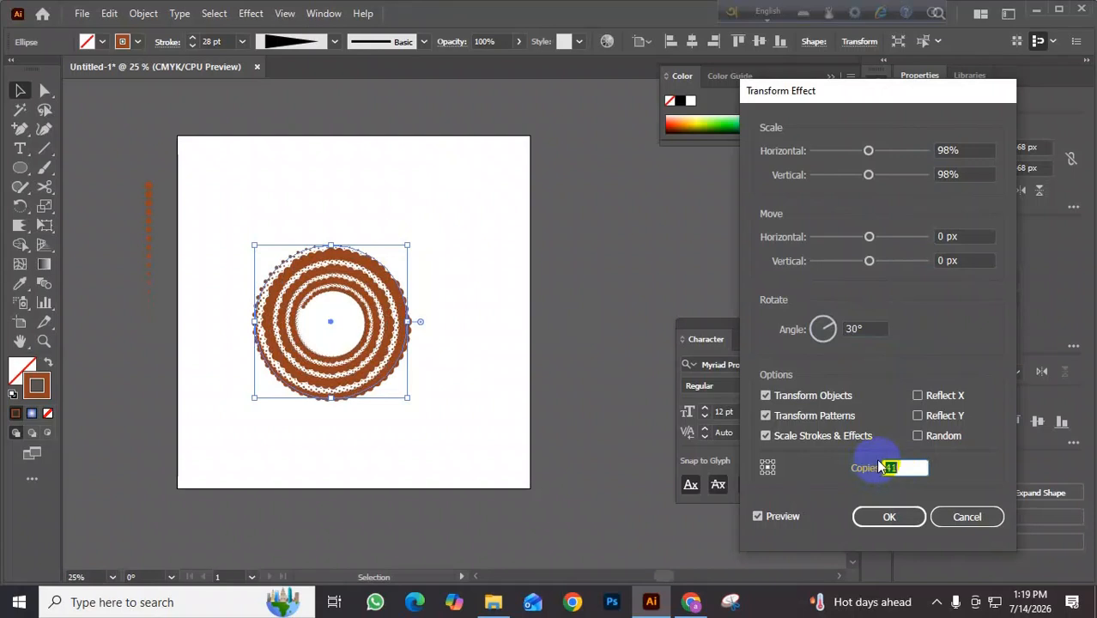
key("Up")
key("Up")
key("Up")
key("Up")
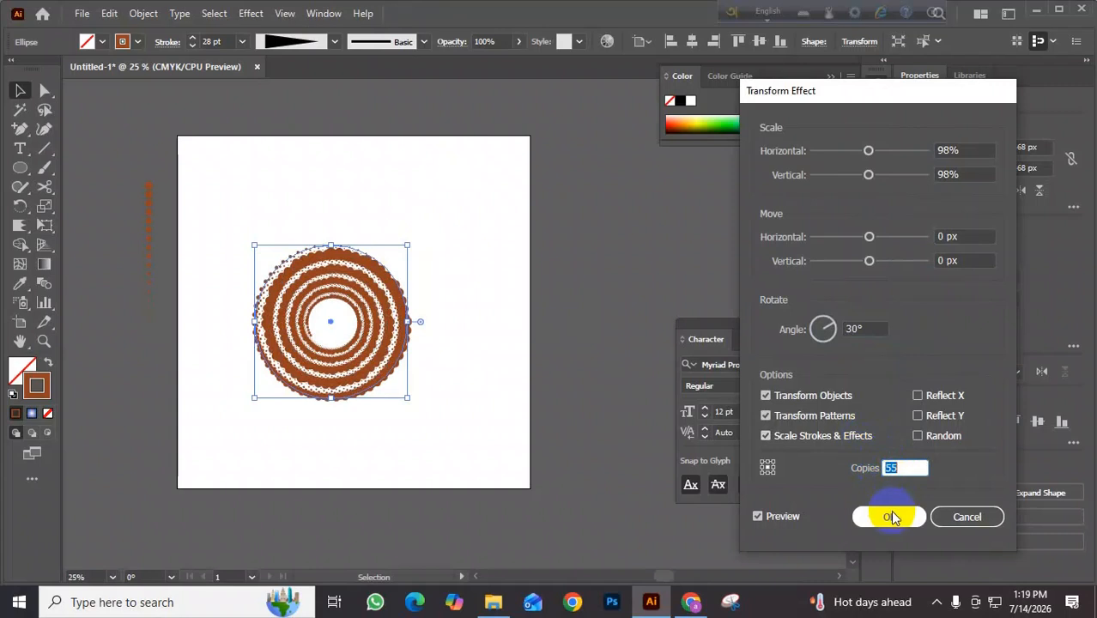
key("Up")
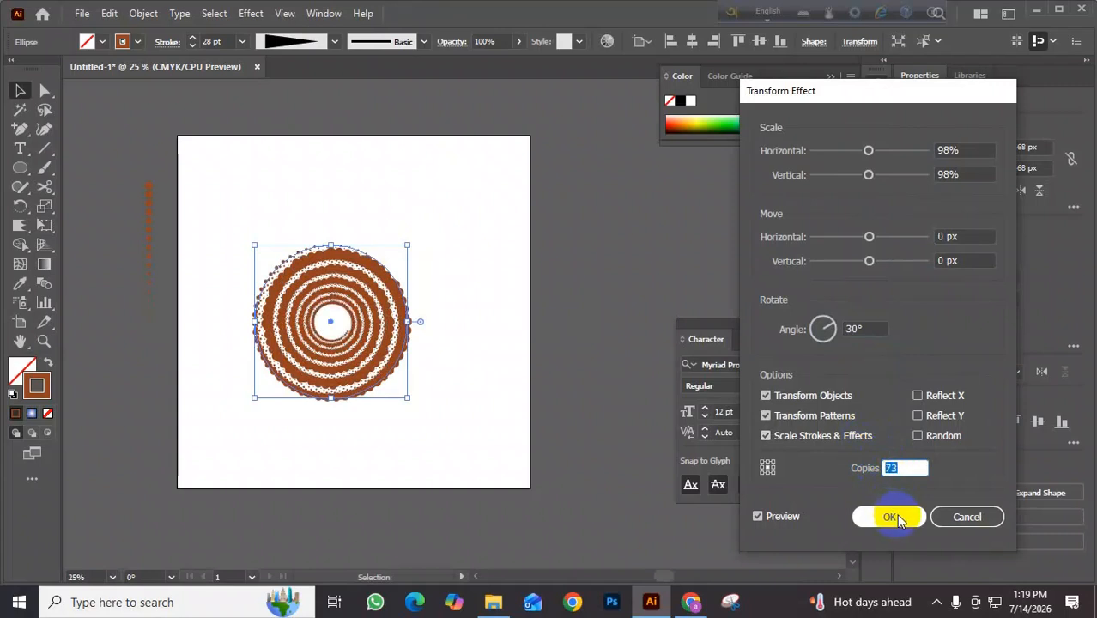
key("Up")
key("Up")
key("Up")
key("Up")
key("Up")
key("Up")
key("Up")
key("Up")
key("Up")
key("Up")
key("Up")
key("Up")
key("Up")
key("Up")
key("Up")
key("Up")
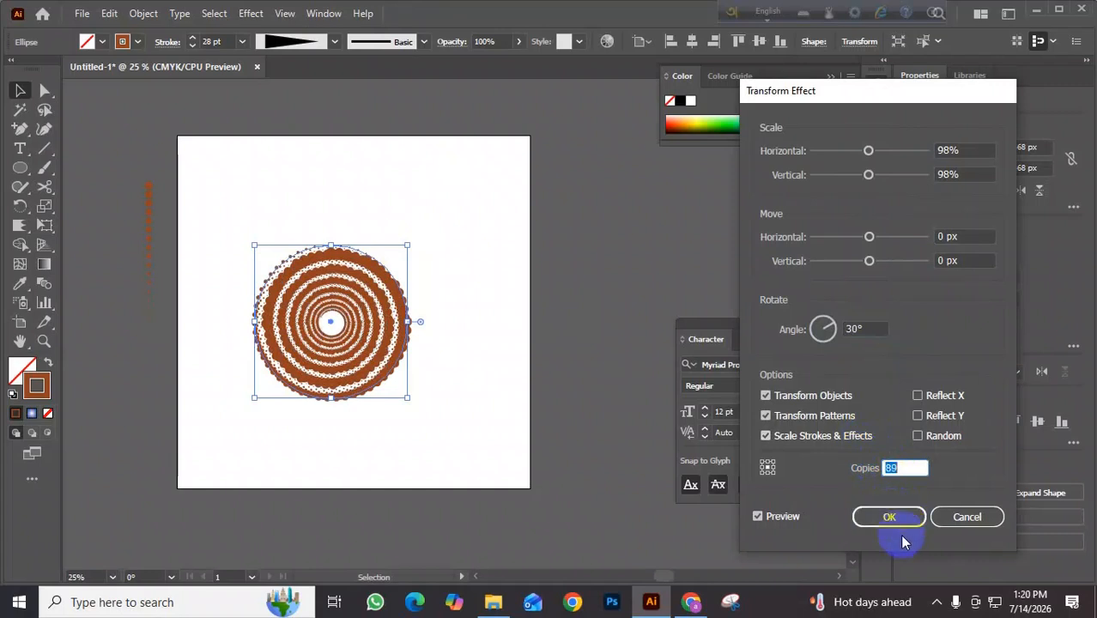
key("Up")
key("Up")
key("Up")
key("Up")
key("Up")
key("Up")
key("Up")
key("Up")
key("Up")
key("Up")
key("Up")
key("Up")
key("Up")
key("Up")
key("Up")
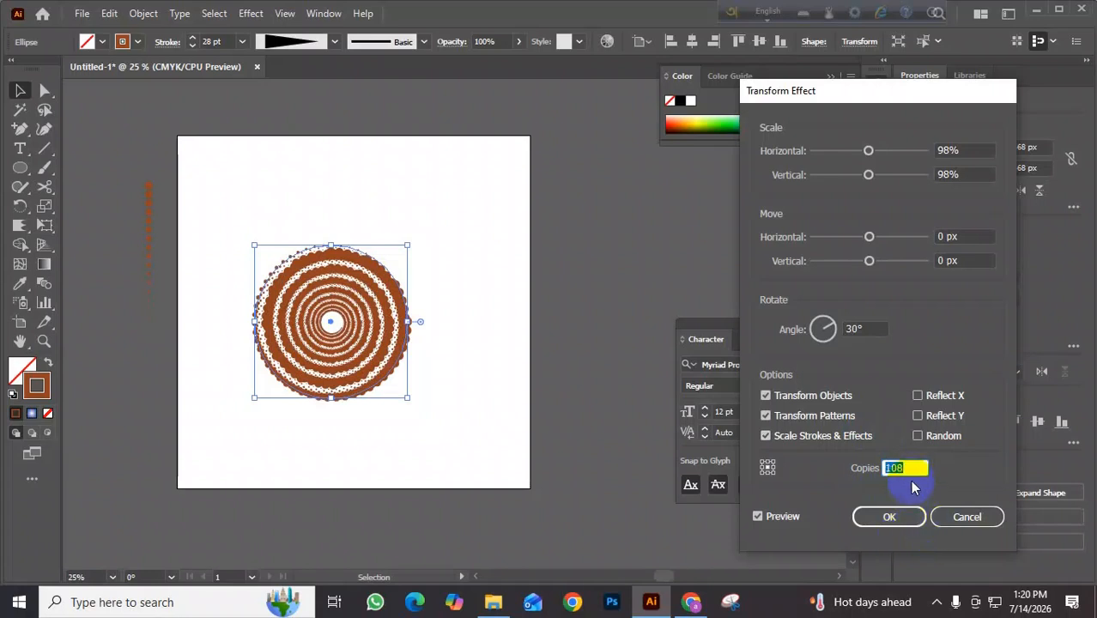
key("Up")
key("Up")
key("Up")
key("Up")
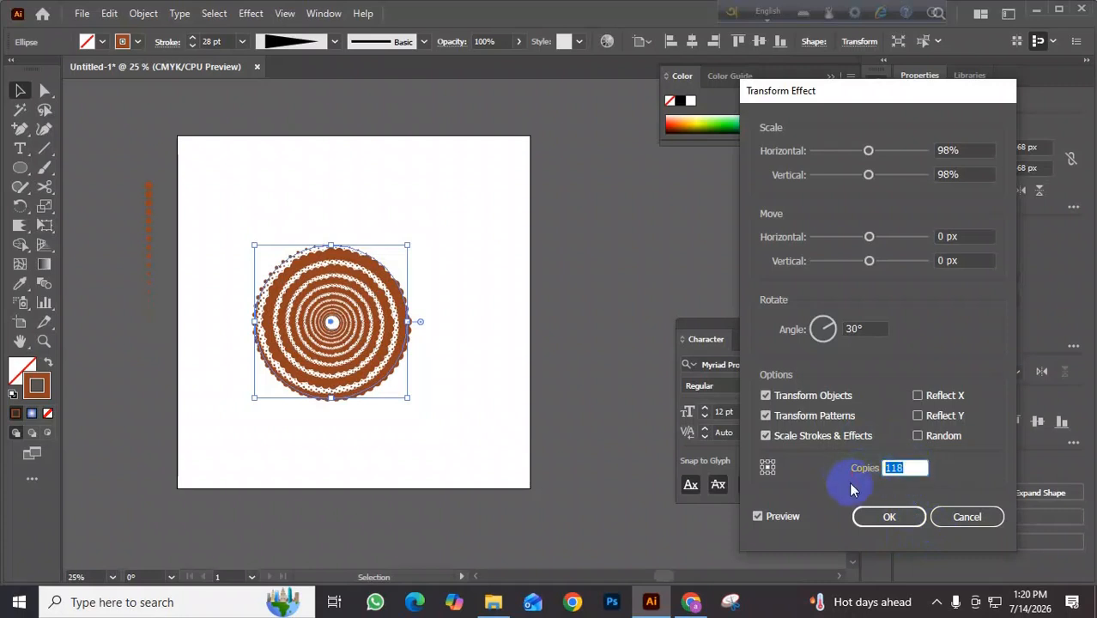
left_click(893, 517)
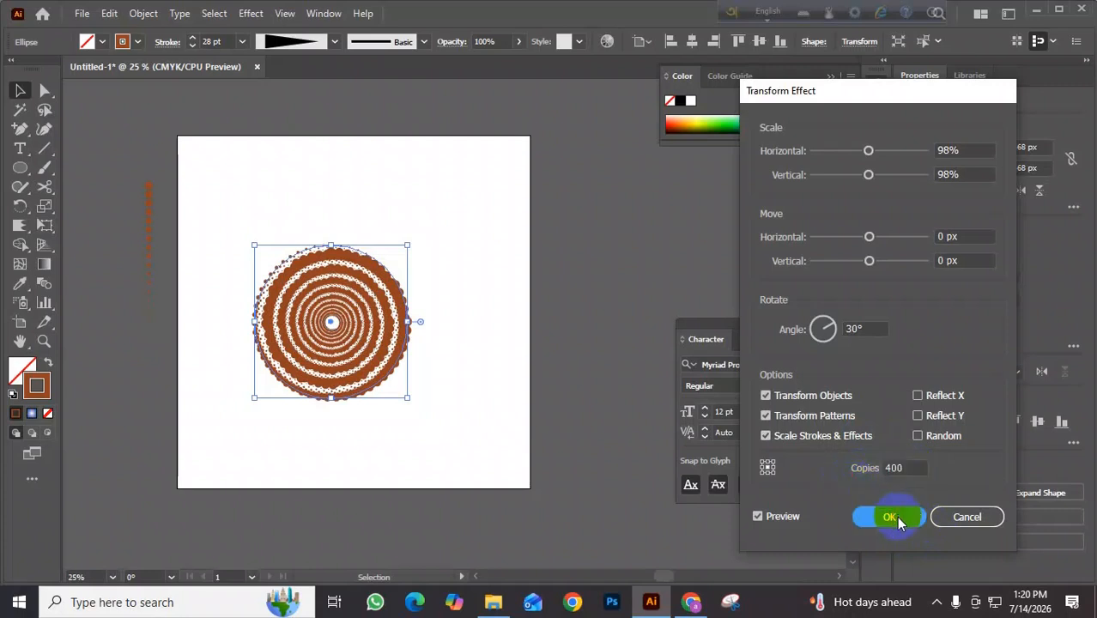
left_click(465, 286)
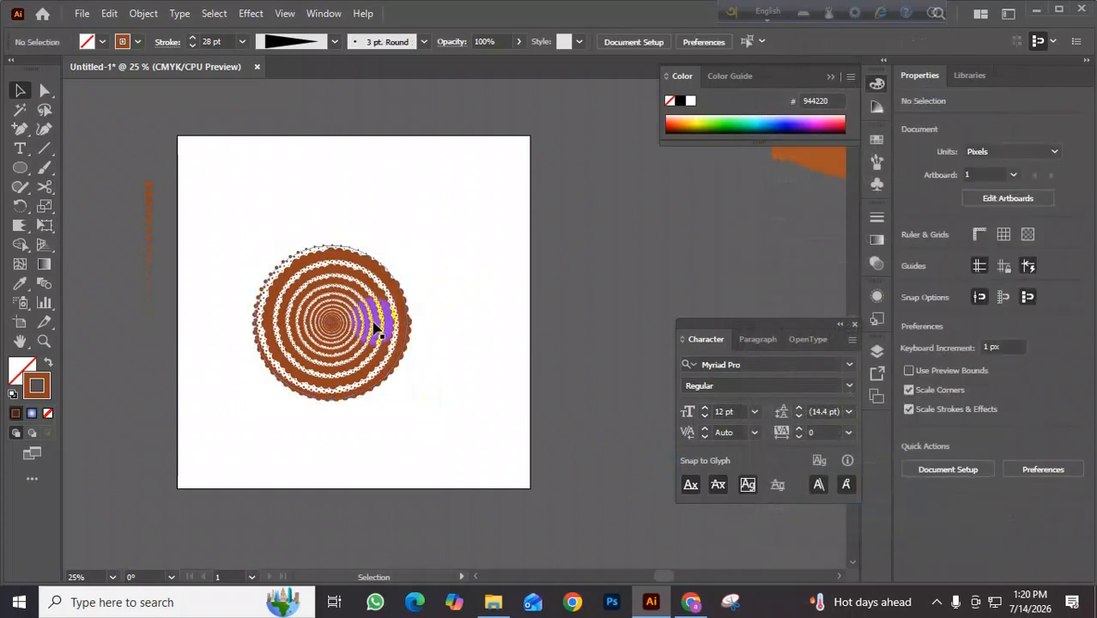
- Move the spiral pattern toward the artboard's upper right and enlarge it proportionally from its center to about 909 px wide
left_click_drag(375, 322, 434, 299)
left_click_drag(473, 317, 474, 319)
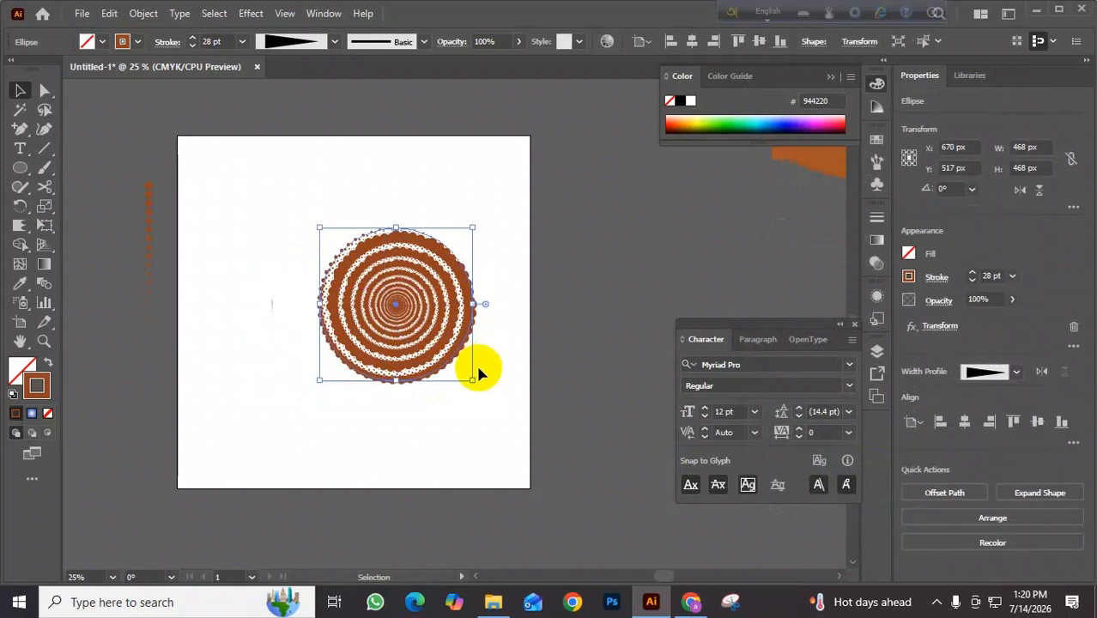
mouse_move(472, 378)
left_mouse_down()
mouse_move(532, 470)
mouse_move(555, 461)
left_mouse_up()
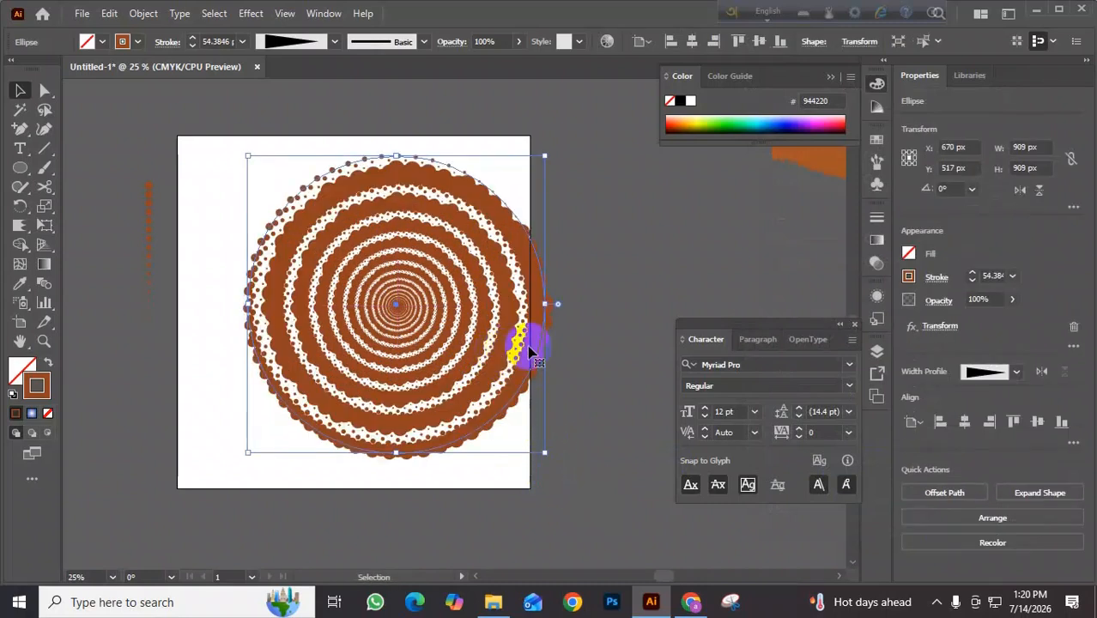
left_click(559, 225)
- Reduce the enlarged spiral pattern's stroke weight to 20 pt and deselect it
left_click(517, 238)
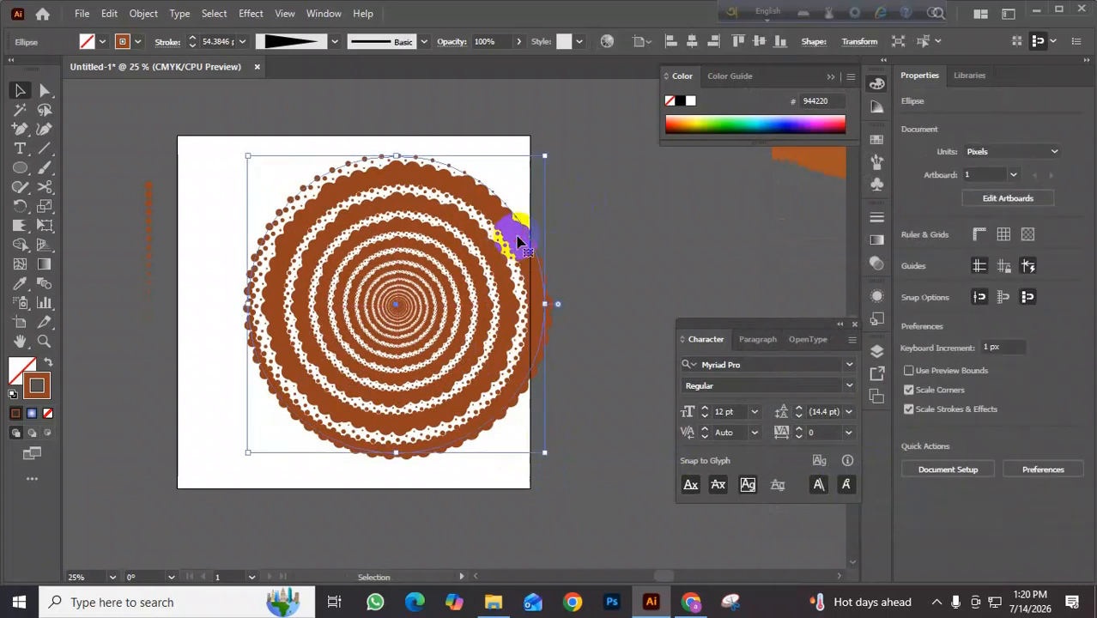
left_click(191, 46)
left_click(190, 47)
left_click(191, 47)
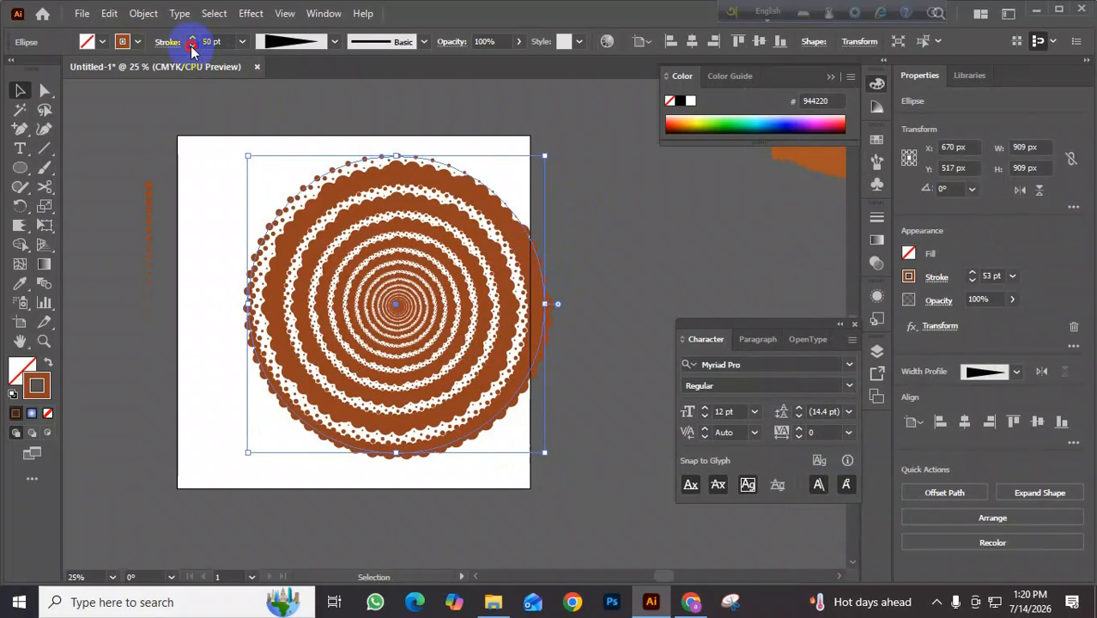
left_click(190, 46)
left_click(190, 46)
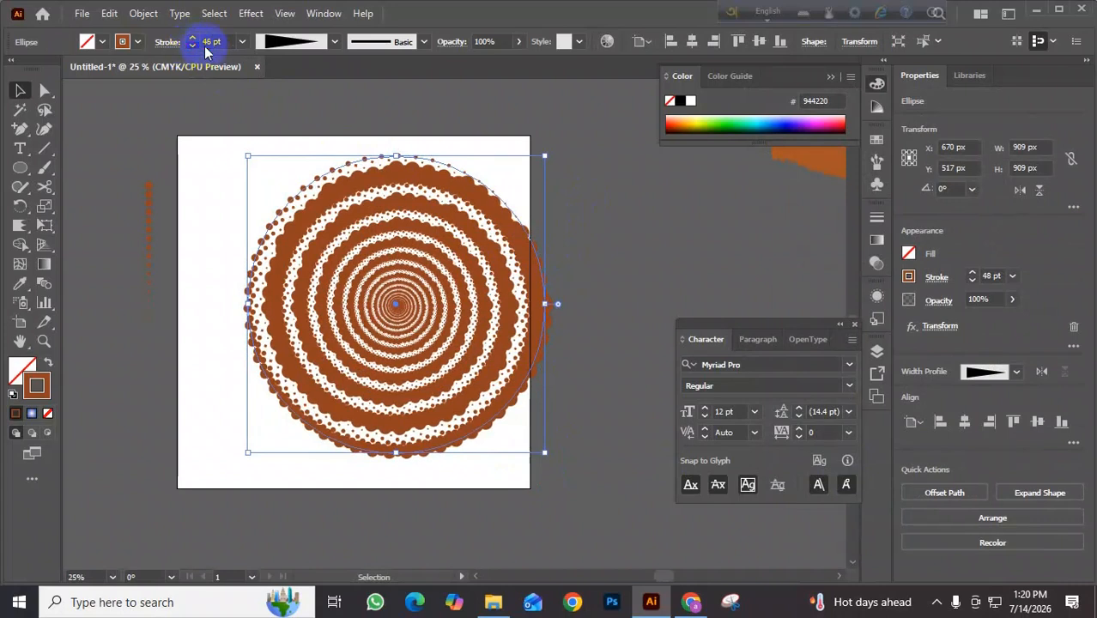
left_click(214, 41)
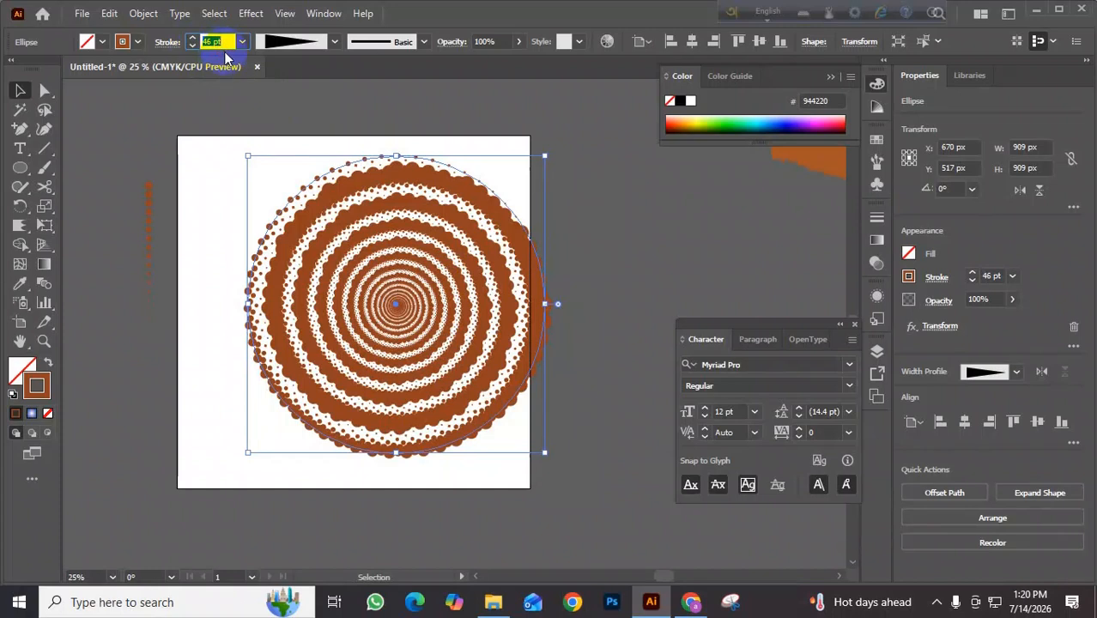
type("20")
key("Return")
left_click(614, 224)
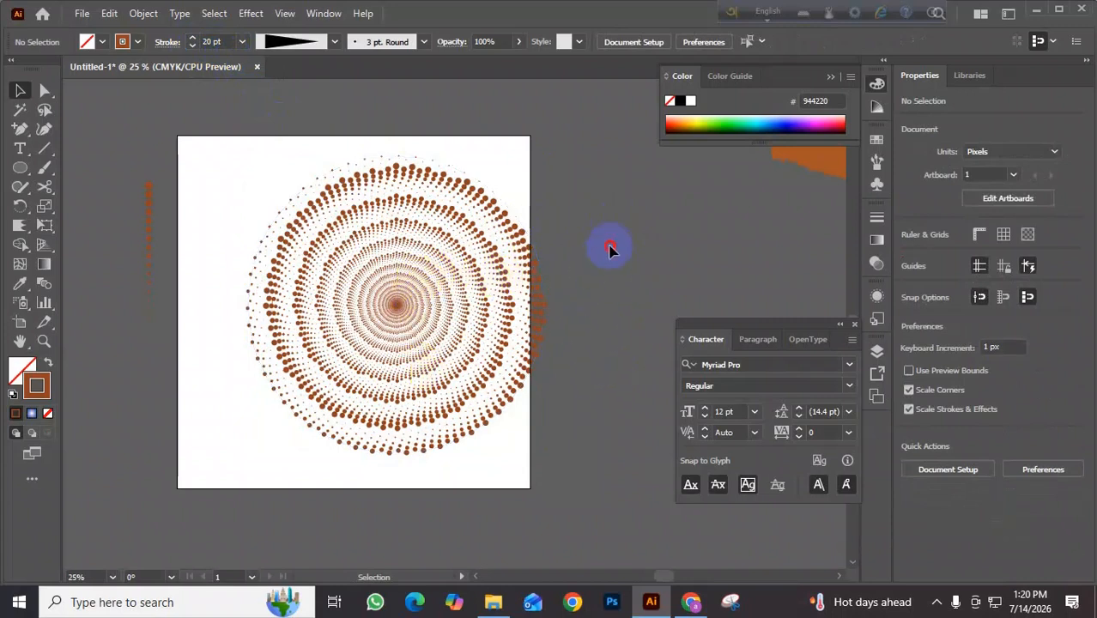
- Center the spiral pattern horizontally and vertically on the artboard
scroll(390, 333, "up", 3)
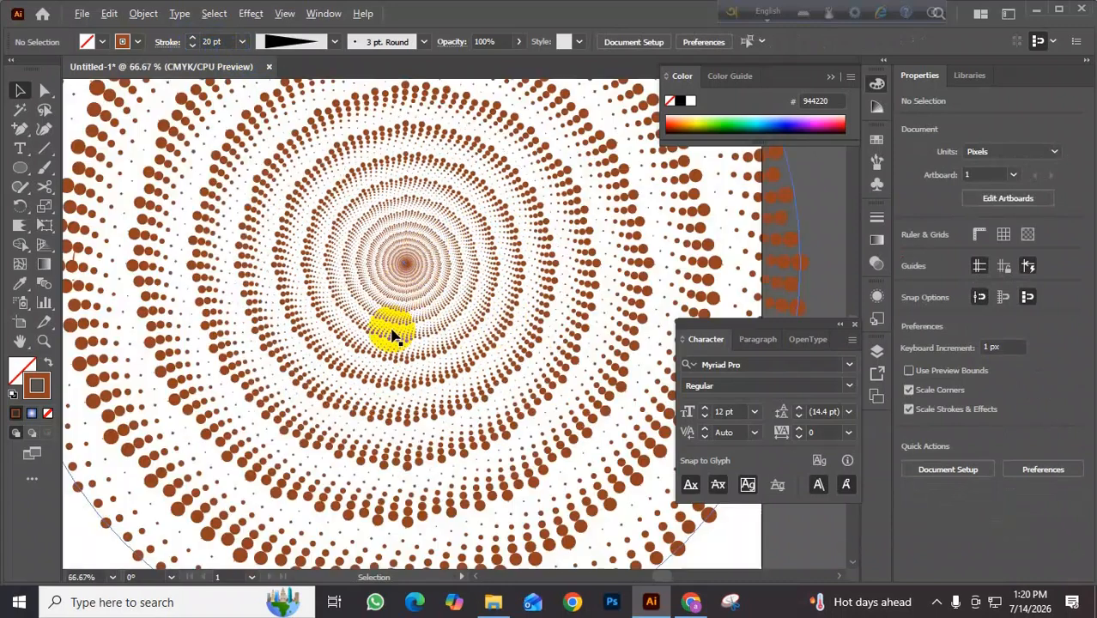
scroll(433, 267, "down", 3)
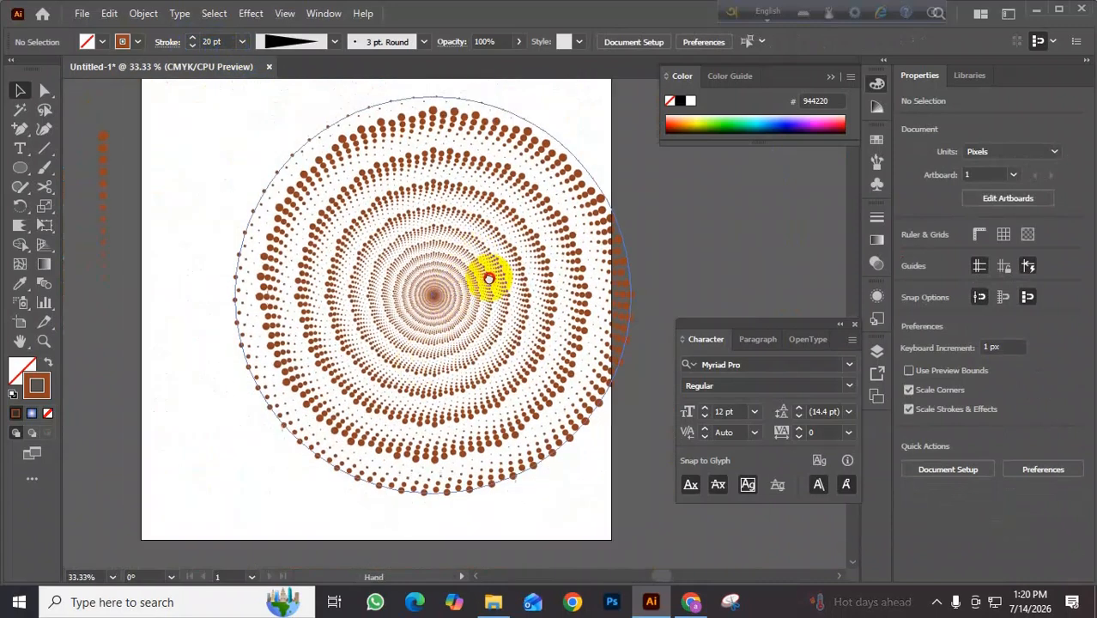
left_click_drag(541, 247, 468, 260)
left_click(965, 420)
left_click(1042, 421)
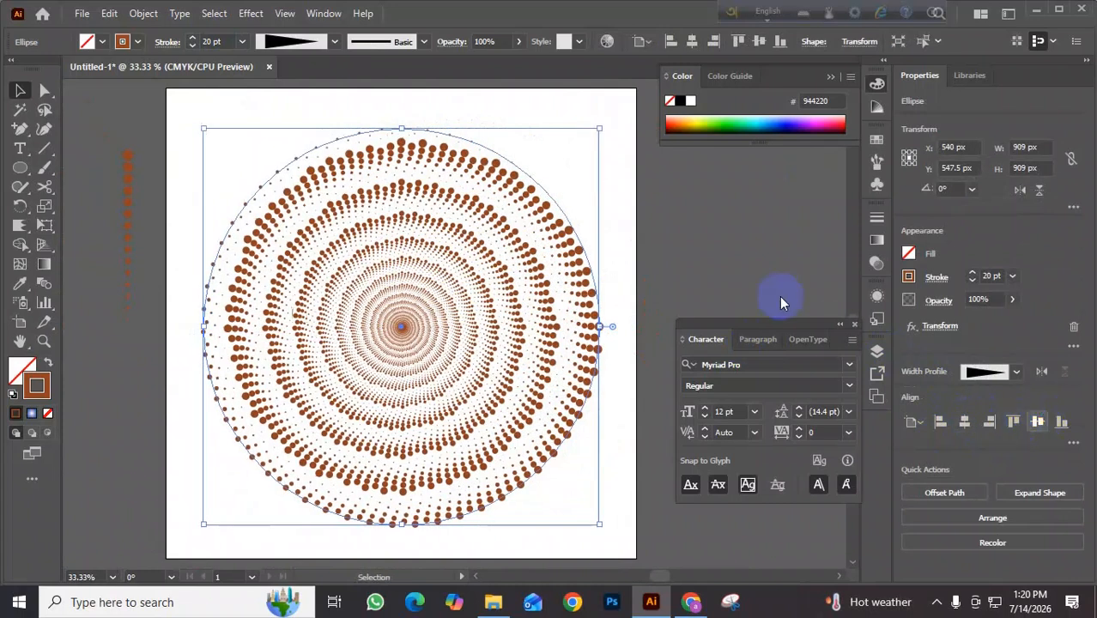
left_click(780, 258)
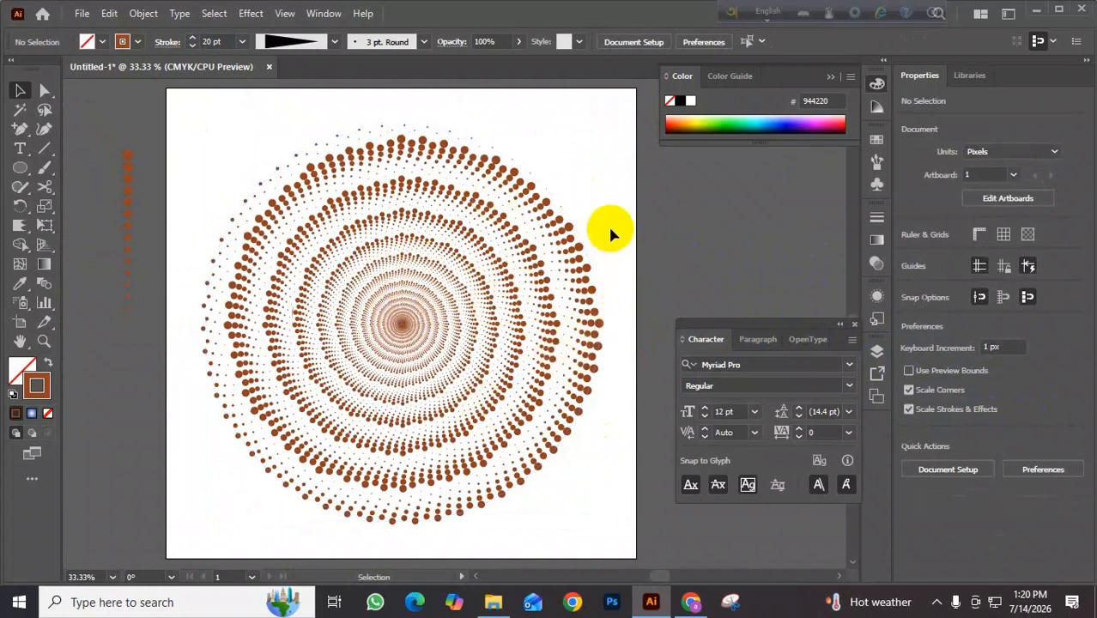
- Lower the centered spiral's stroke weight to 16 pt and check its Transform effect settings without changing them
left_click(356, 151)
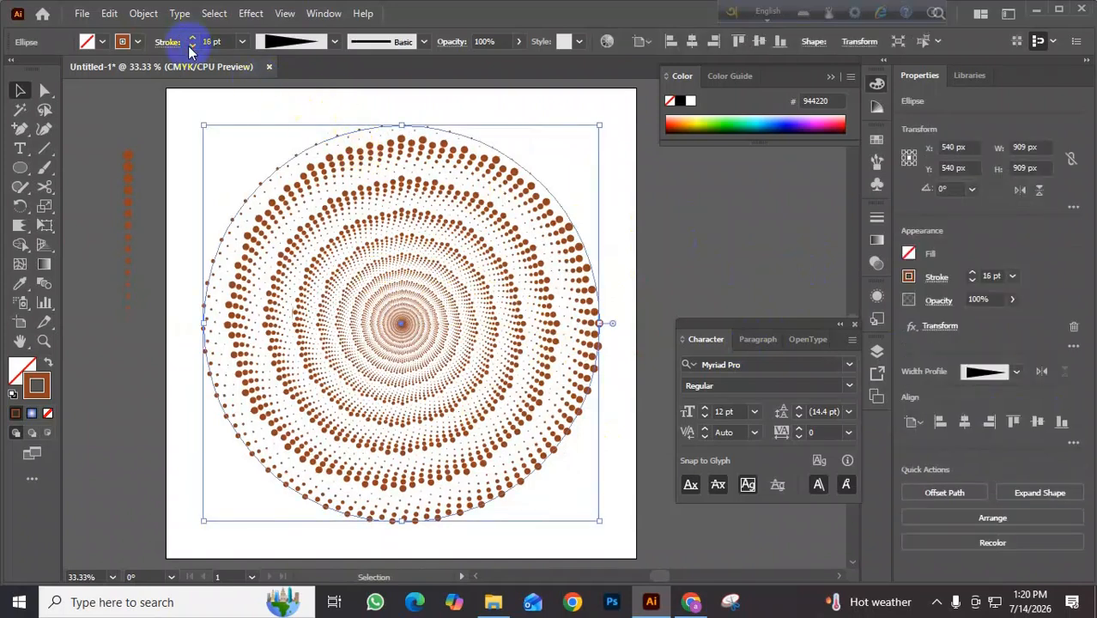
left_click(934, 330)
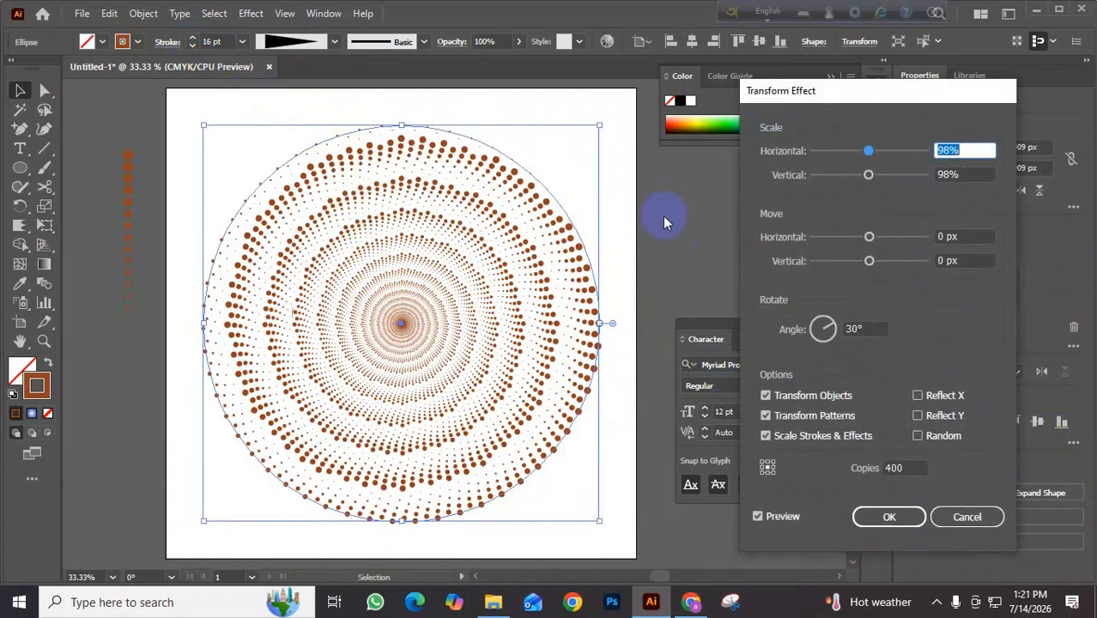
left_click(968, 516)
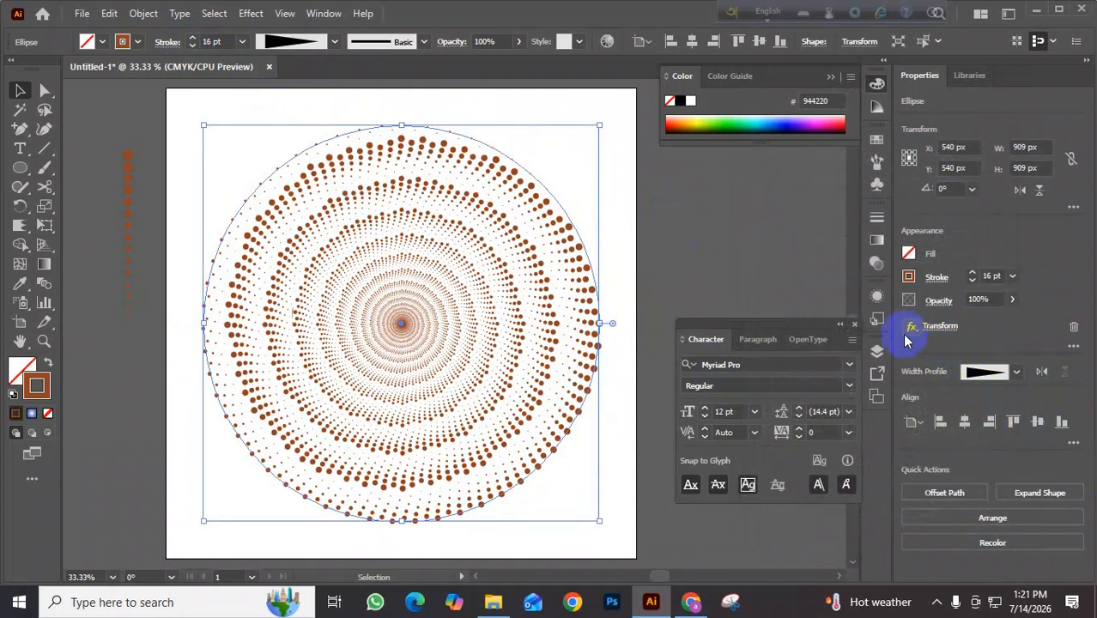
- Edit the spiral's existing Transform effect, setting the horizontal scale to 92% and the vertical scale to 90%
left_click(923, 329)
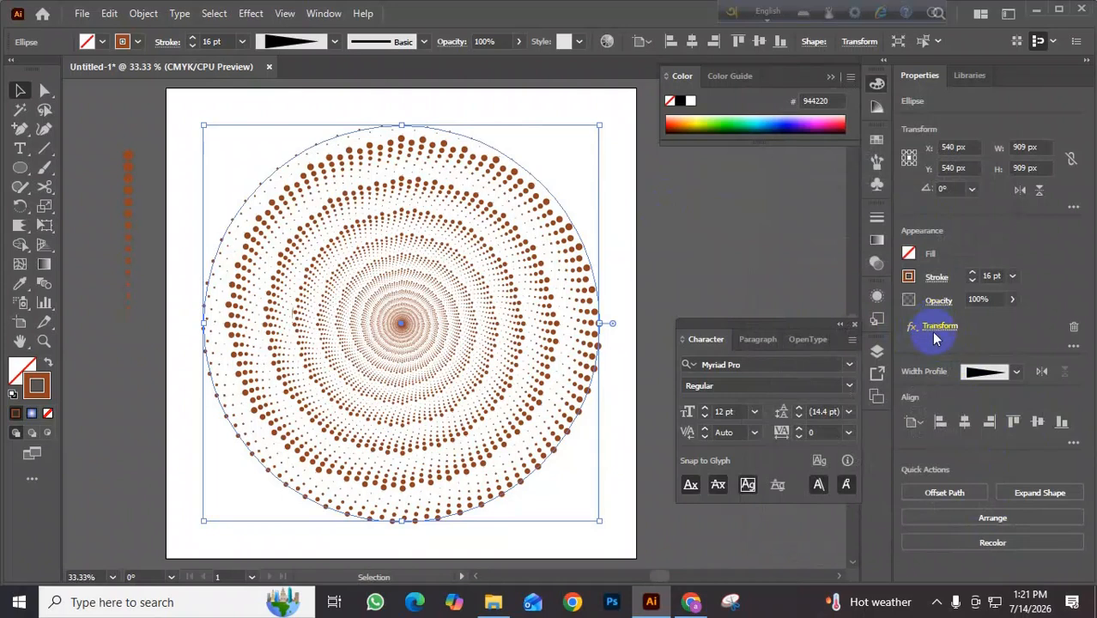
left_click(933, 333)
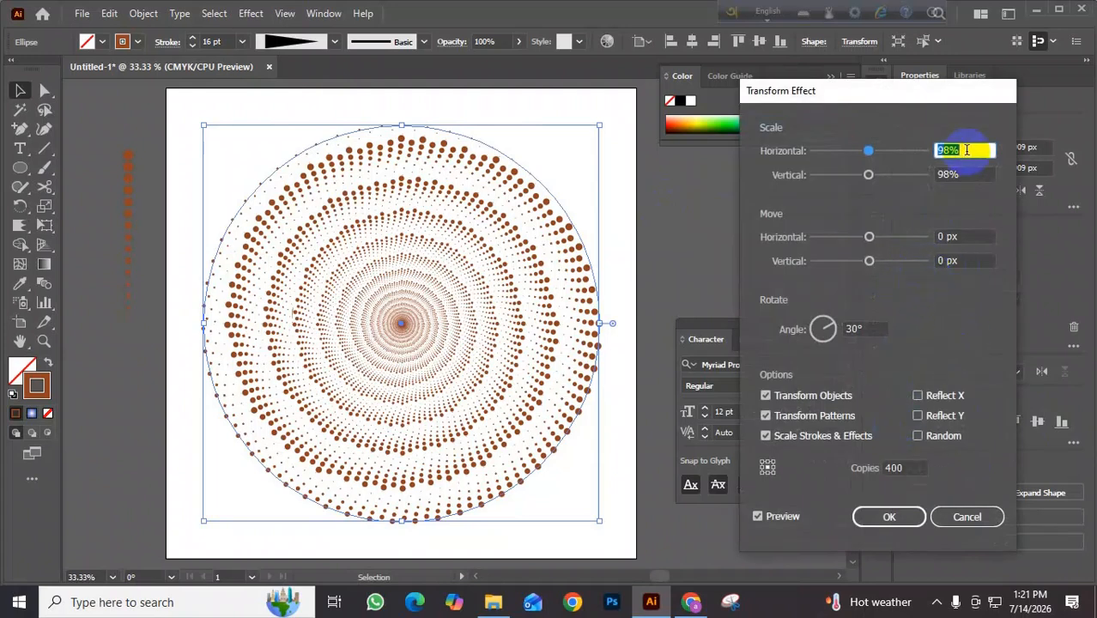
left_click_drag(869, 151, 871, 187)
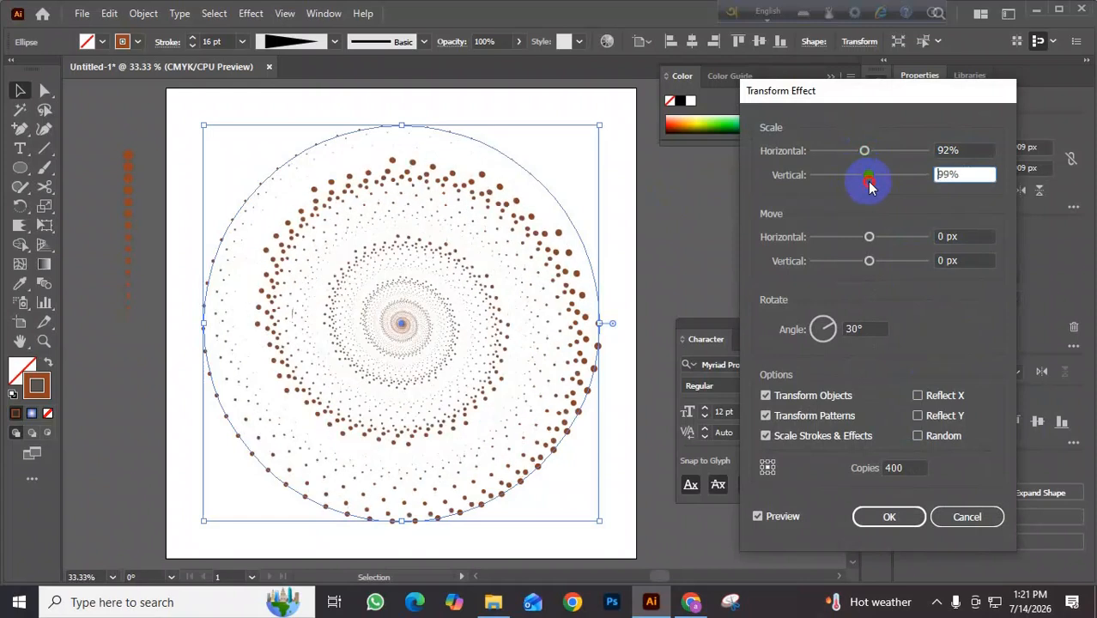
- Experiment with the Transform effect's move offsets and set both horizontal and vertical move to -6 px
mouse_move(868, 237)
left_mouse_down()
mouse_move(879, 246)
mouse_move(828, 246)
mouse_move(835, 238)
mouse_move(861, 256)
left_mouse_up()
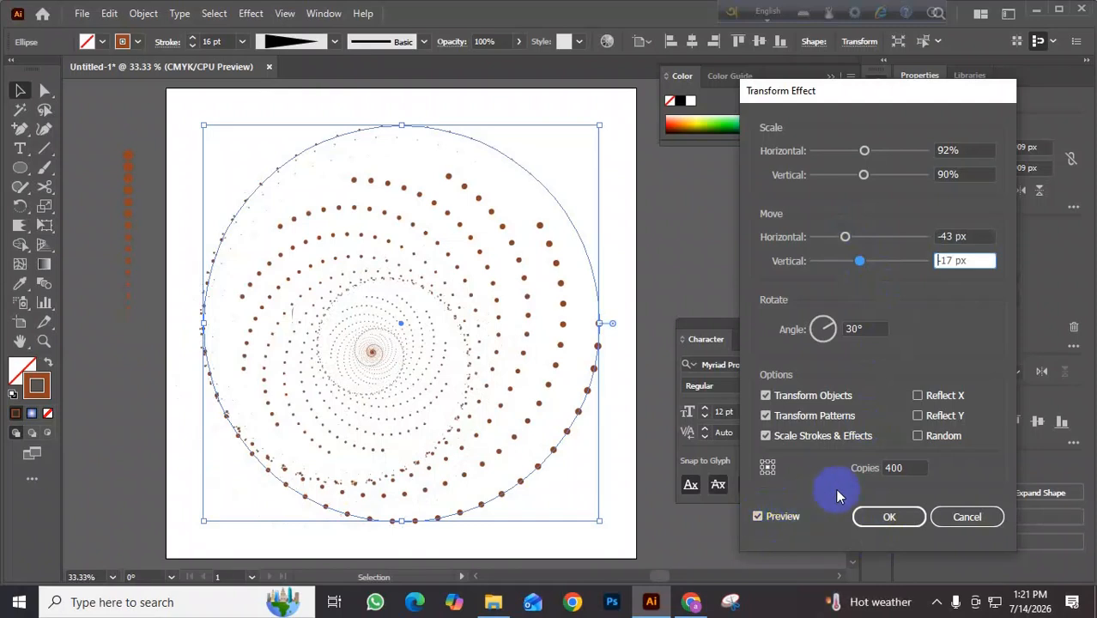
left_click_drag(860, 260, 844, 268)
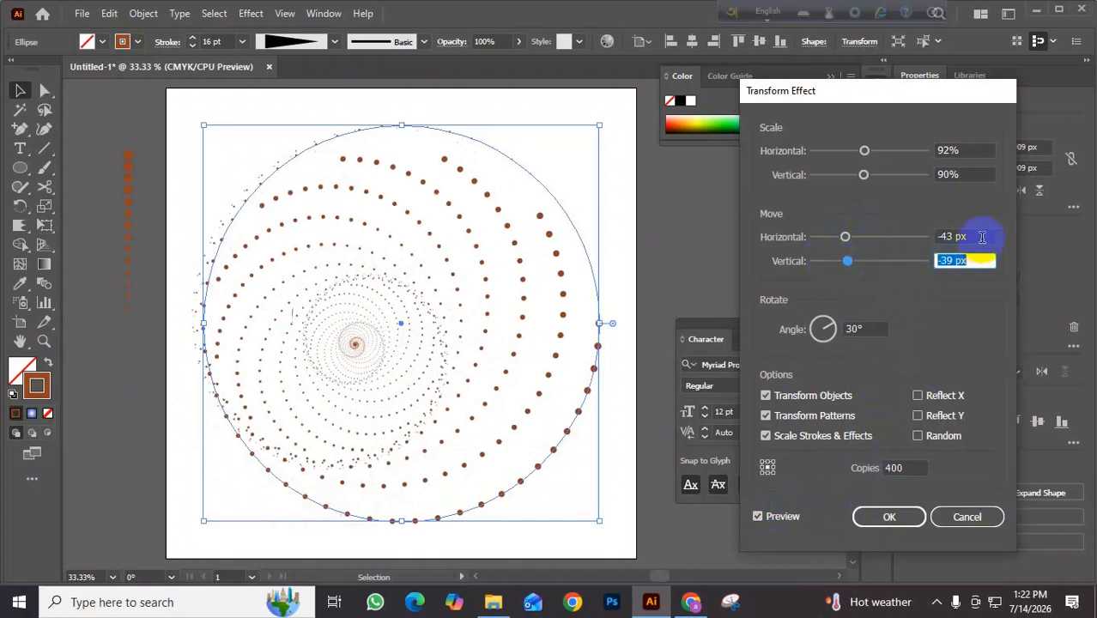
left_click_drag(843, 238, 867, 267)
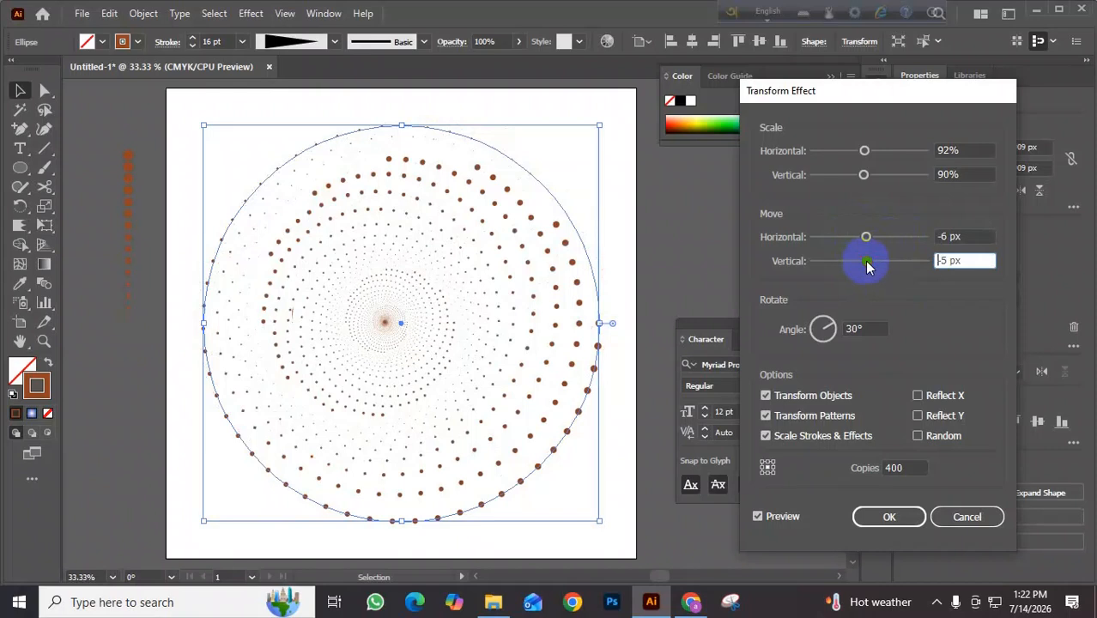
left_click(936, 264)
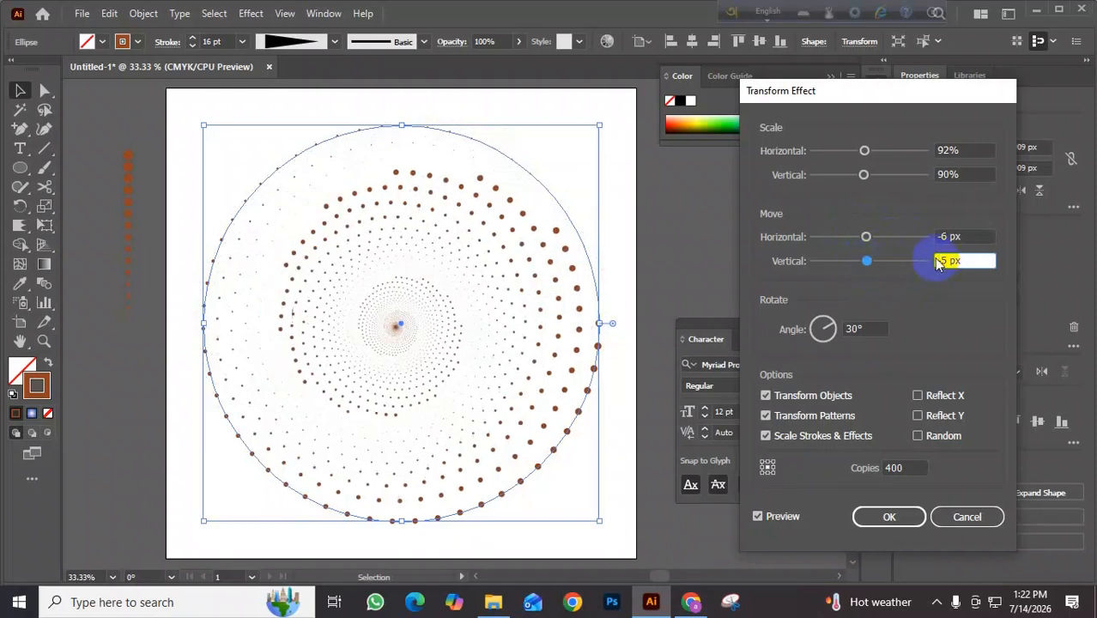
left_click(949, 261)
key("BackSpace")
type("6")
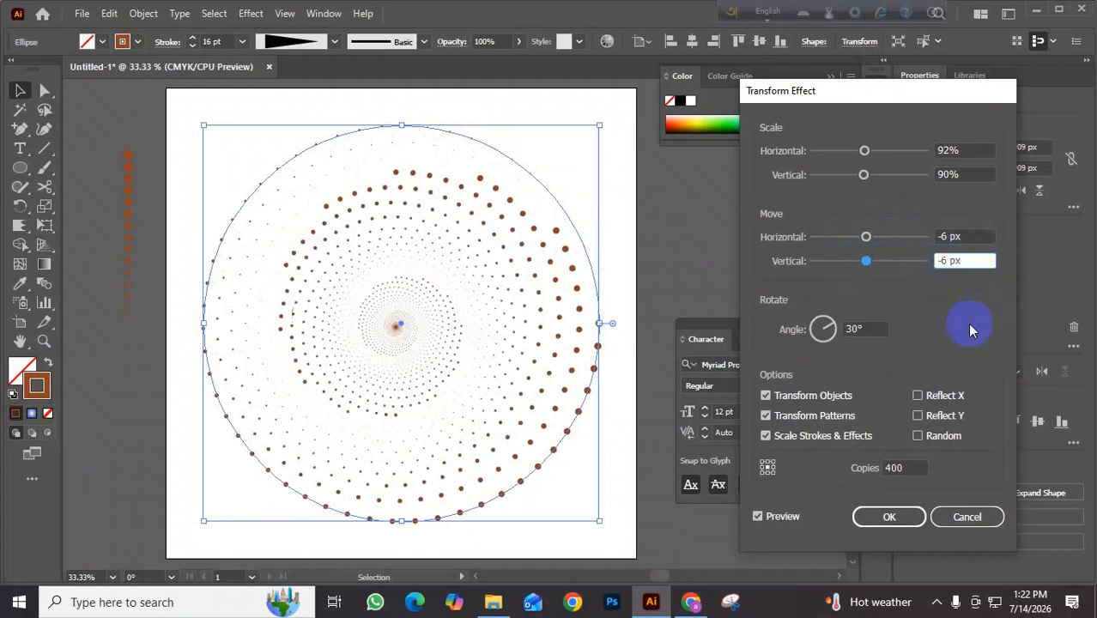
- Set the Transform effect's rotation angle to 60°
left_click(832, 323)
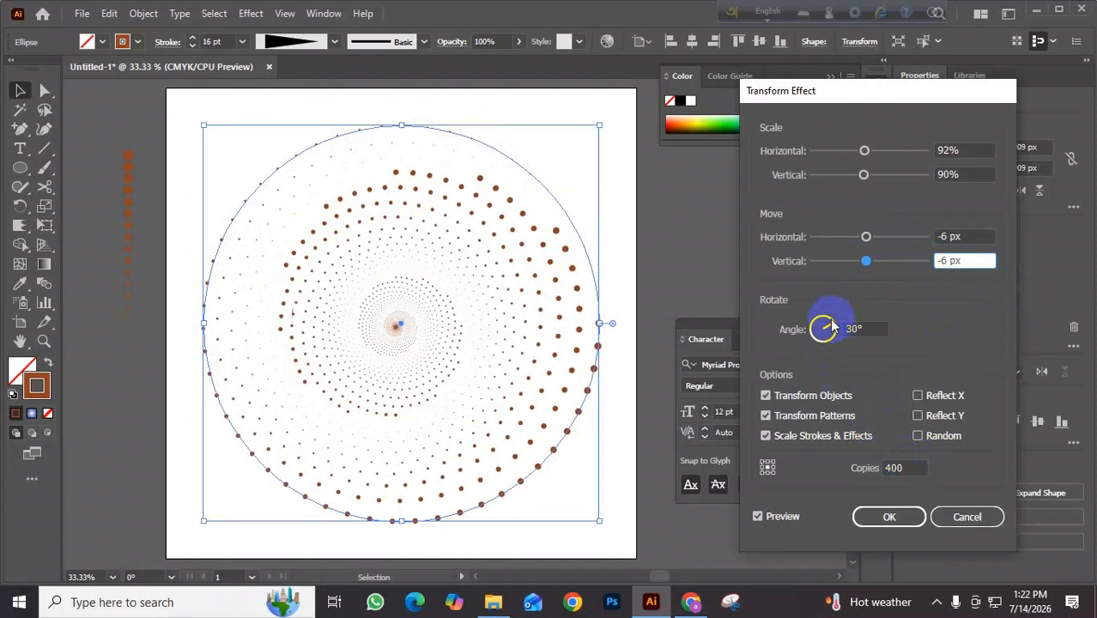
left_click(832, 328)
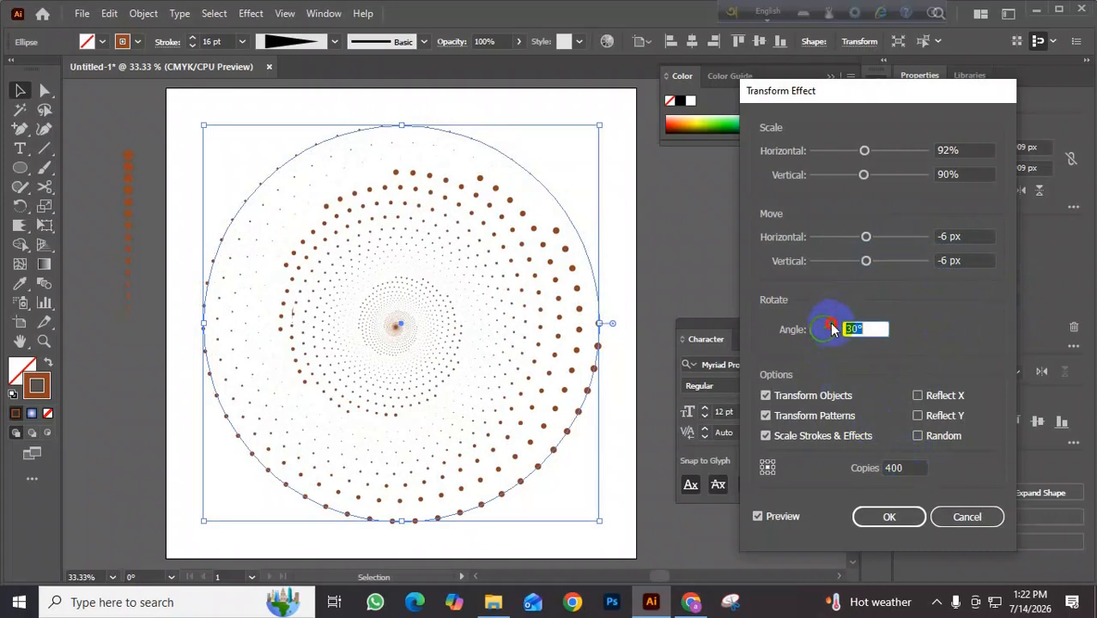
left_click_drag(831, 324, 829, 320)
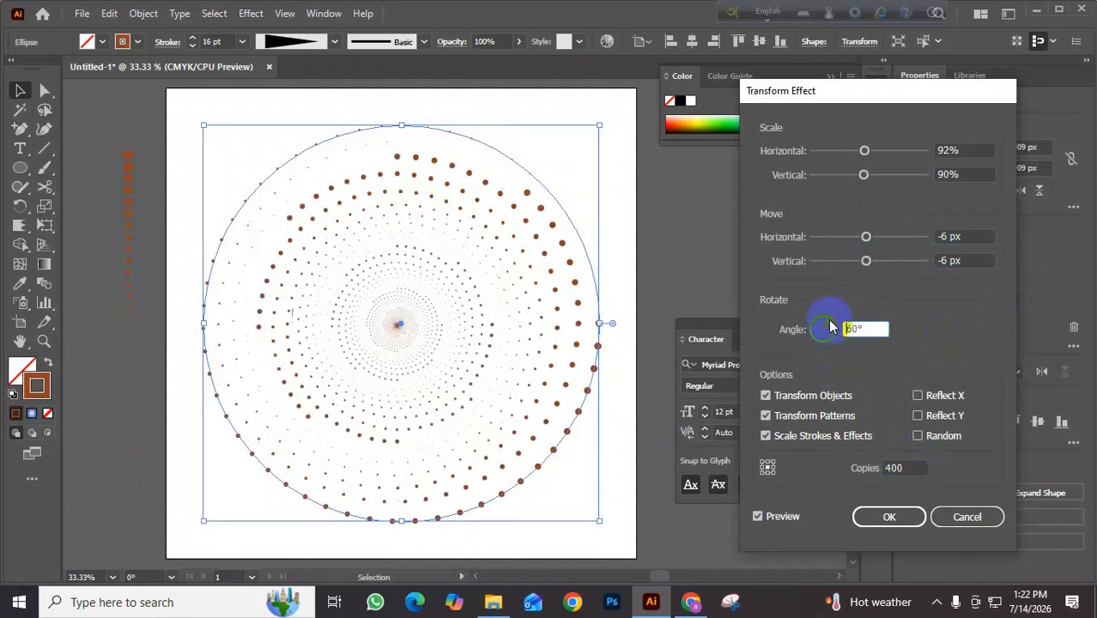
- Set the number of copies in the Transform effect to 200 and apply the changes
double_click(899, 468)
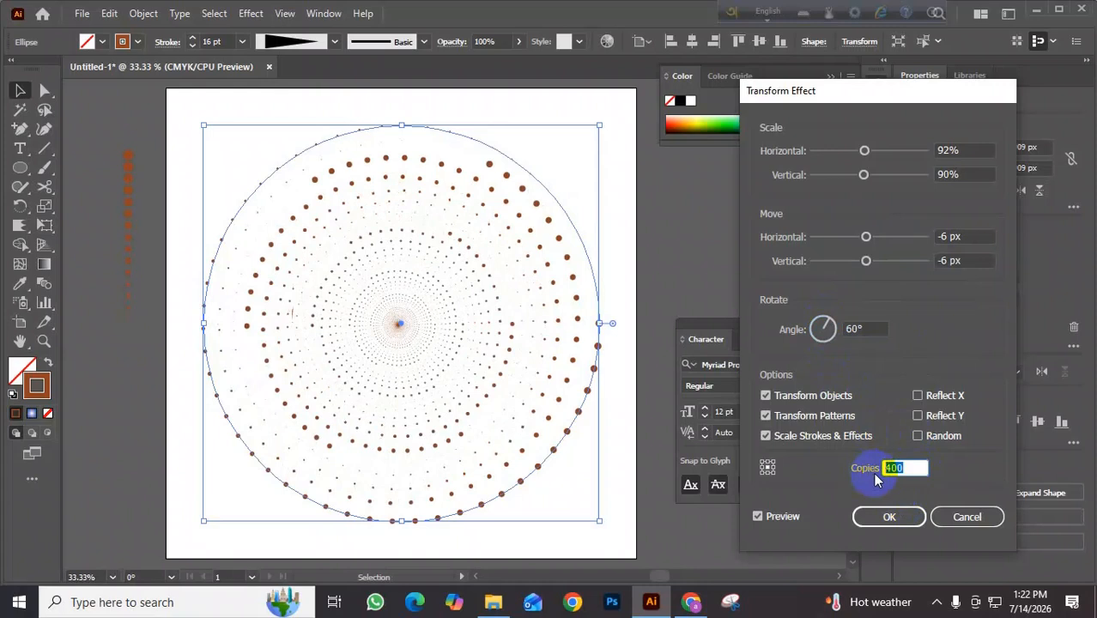
key("Down")
key("Down")
key("Down")
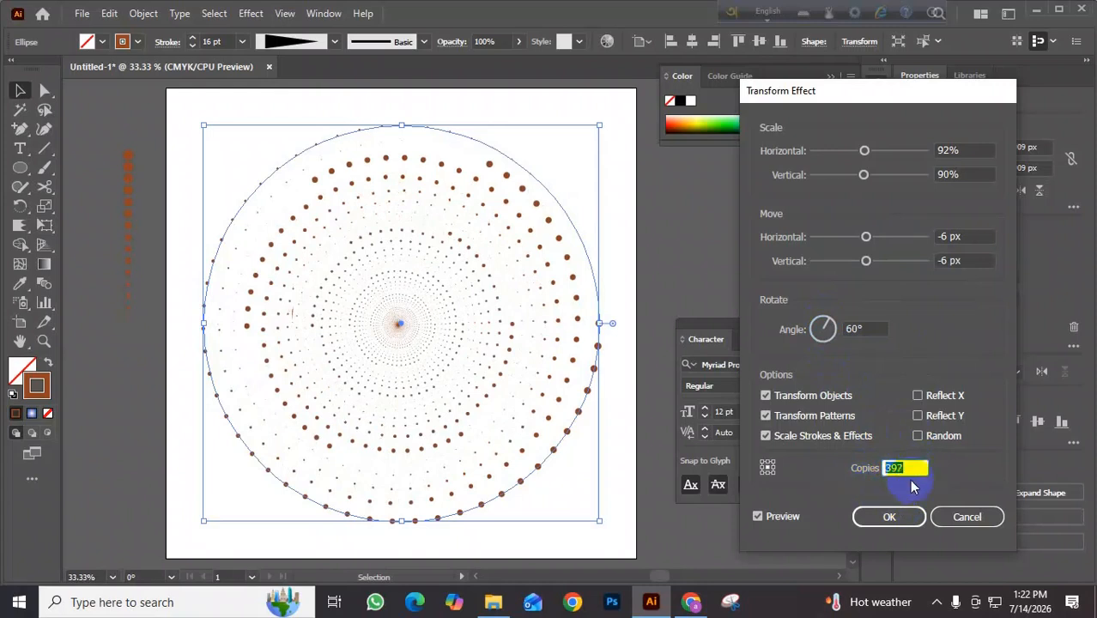
type("200")
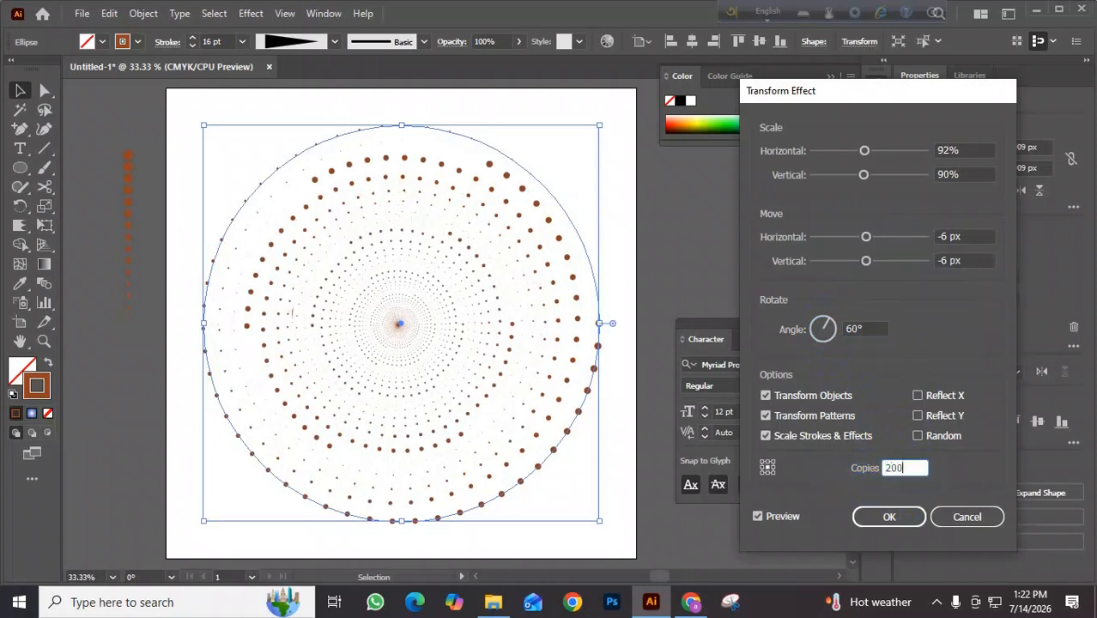
left_click(893, 517)
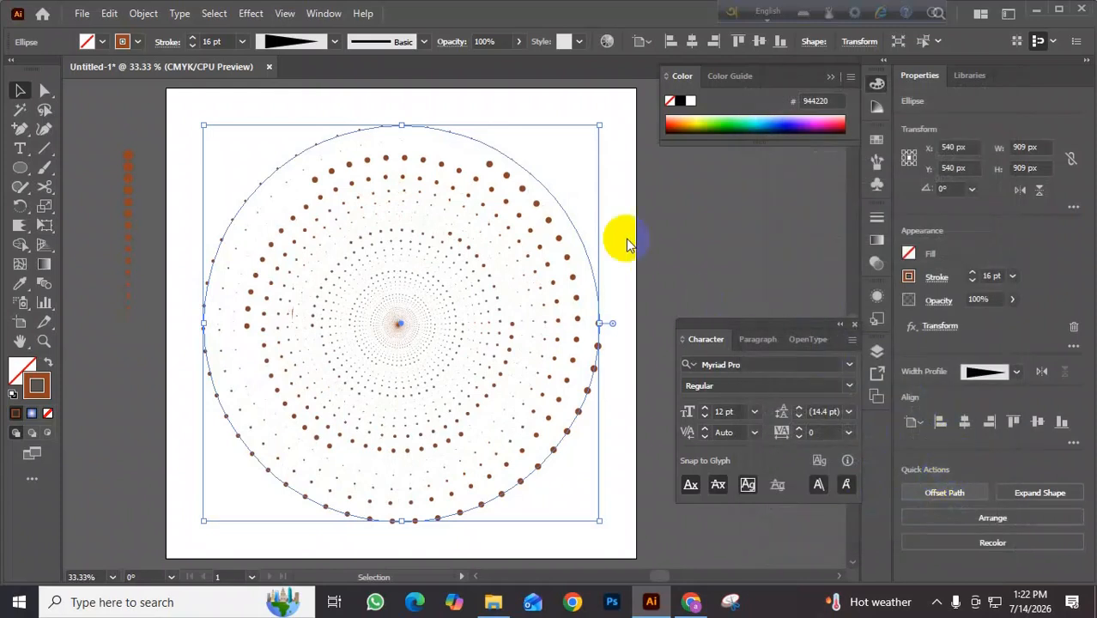
- Raise the spiral's stroke weight to 49 pt
left_click(193, 39)
left_click(194, 39)
left_click(193, 39)
left_click(193, 39)
left_click(193, 38)
left_click(193, 39)
left_click(193, 39)
left_click(193, 38)
left_click(194, 39)
left_click(193, 39)
left_click(193, 39)
left_click(193, 39)
left_click(193, 38)
left_click(193, 38)
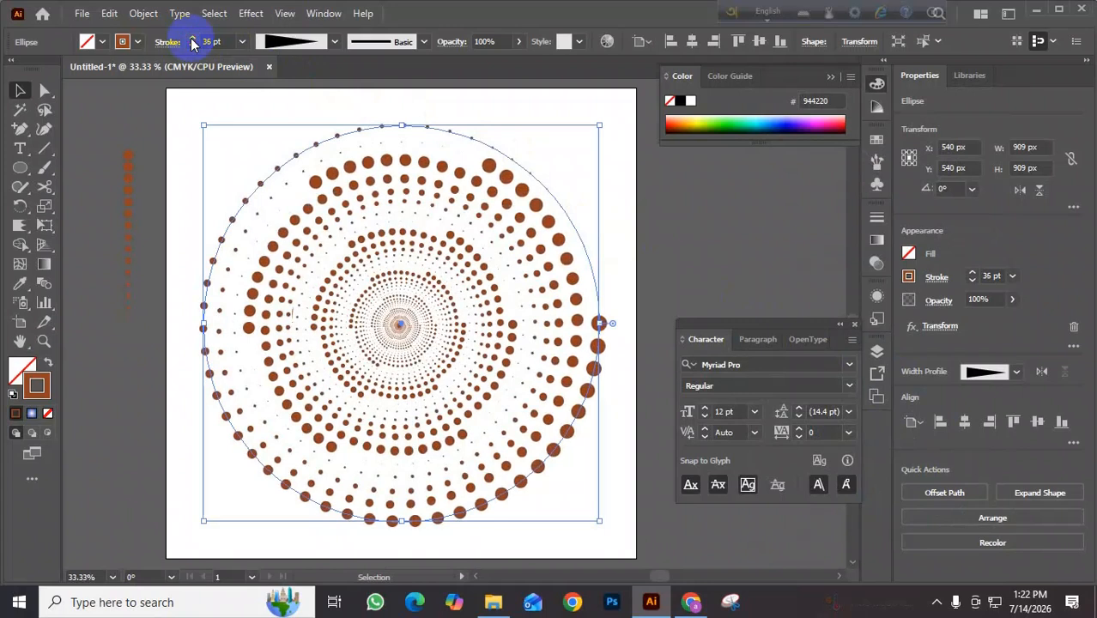
left_click(193, 38)
left_click(194, 38)
left_click(193, 39)
left_click(193, 38)
left_click(193, 41)
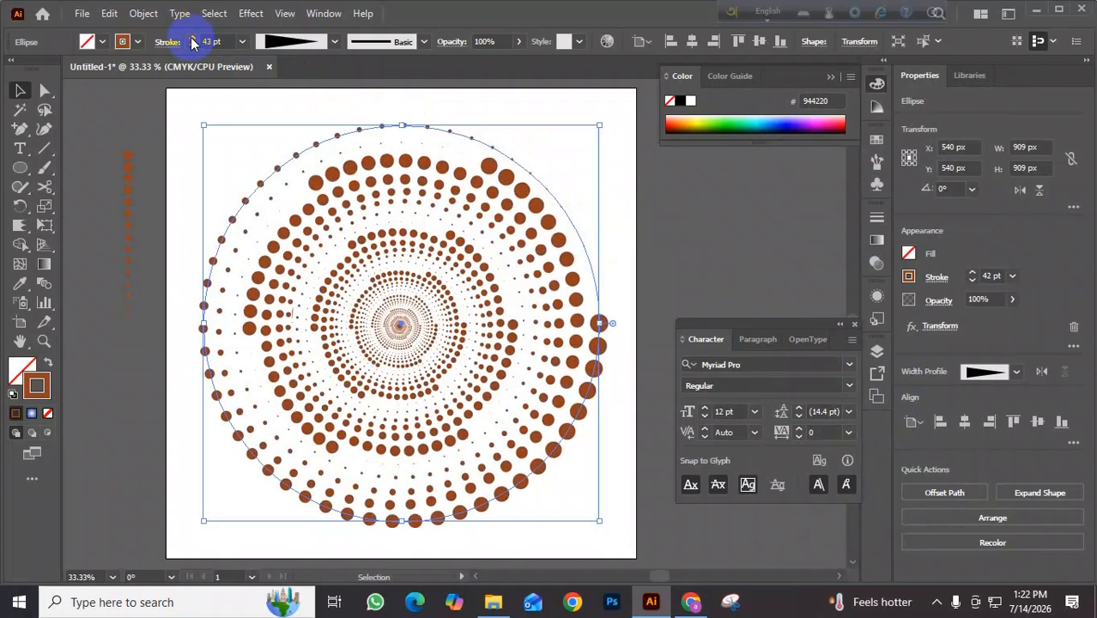
left_click(194, 38)
left_click(193, 39)
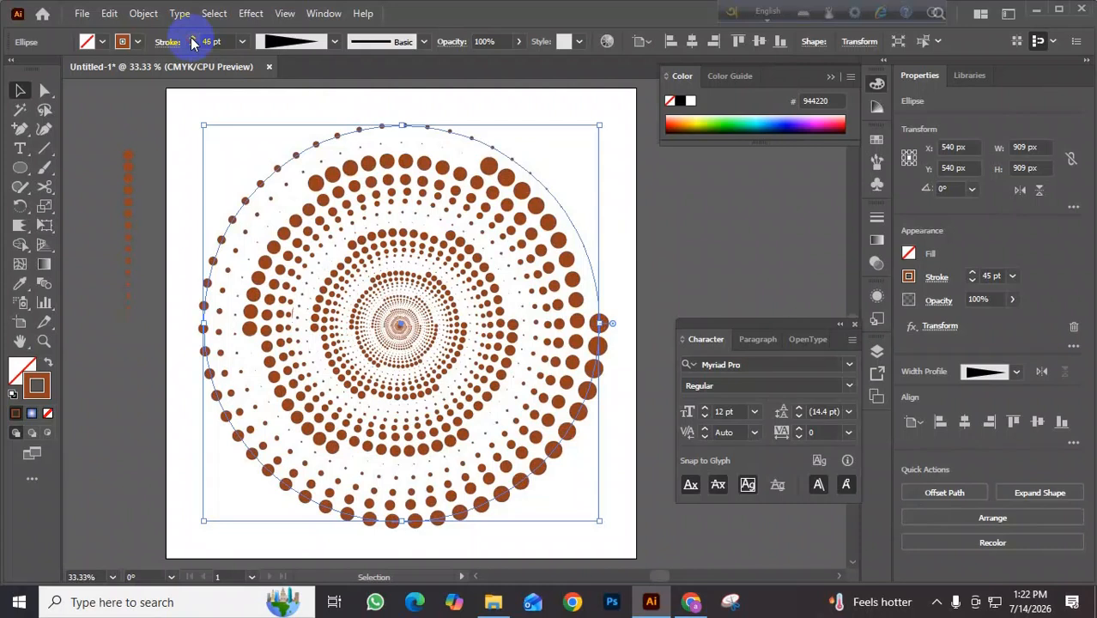
left_click(193, 39)
left_click(193, 39)
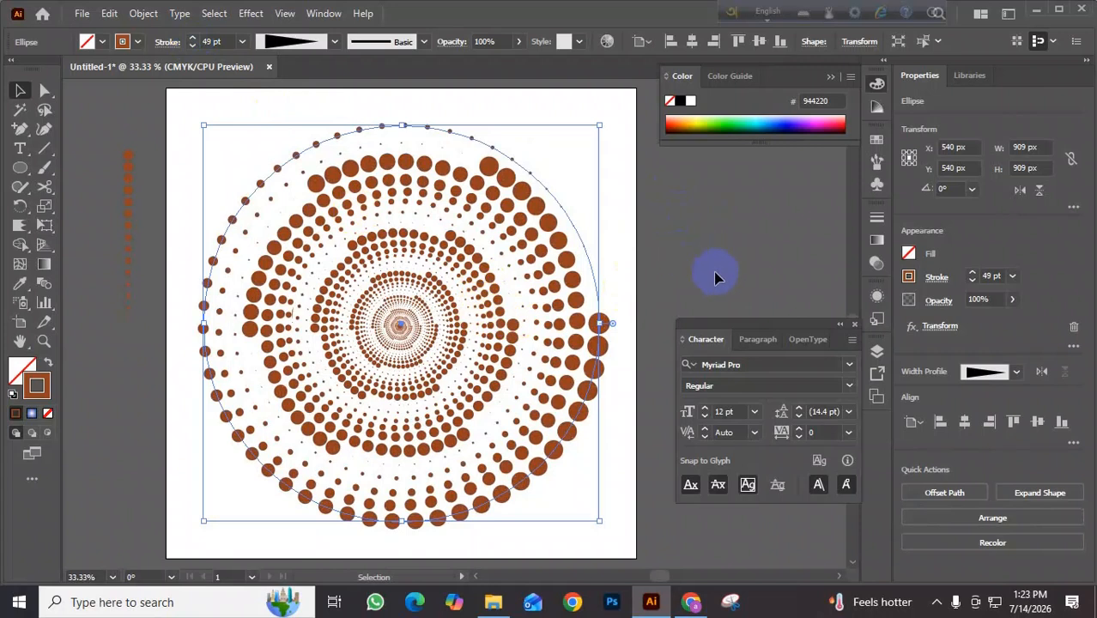
- Reopen the spiral's Transform effect settings and set the horizontal scale to 90%
left_click(941, 327)
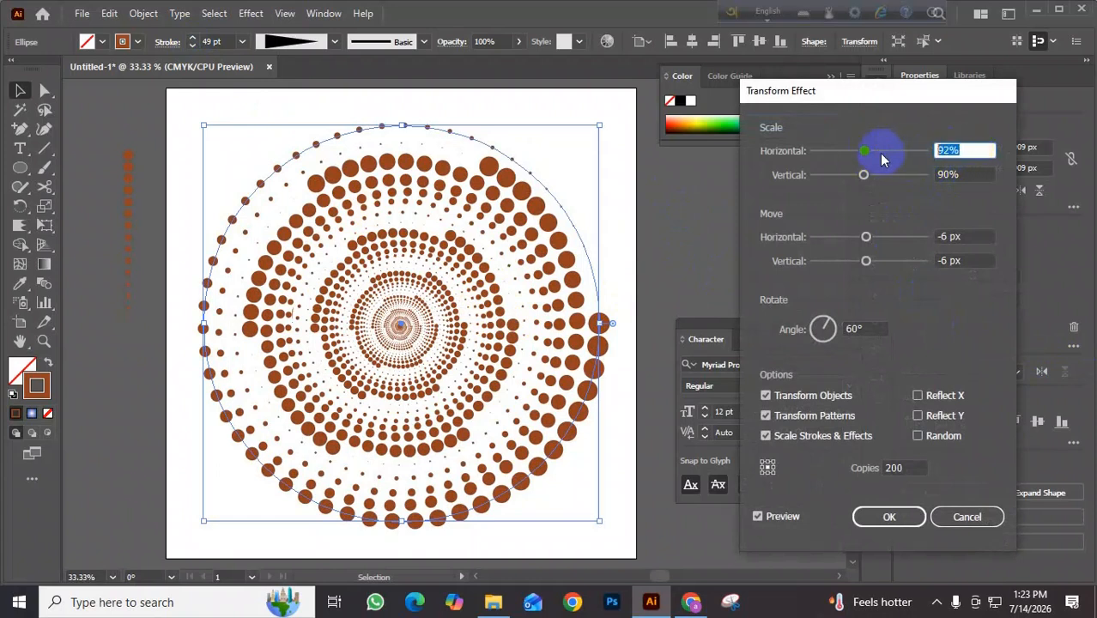
left_click_drag(884, 161, 912, 158)
key("Tab")
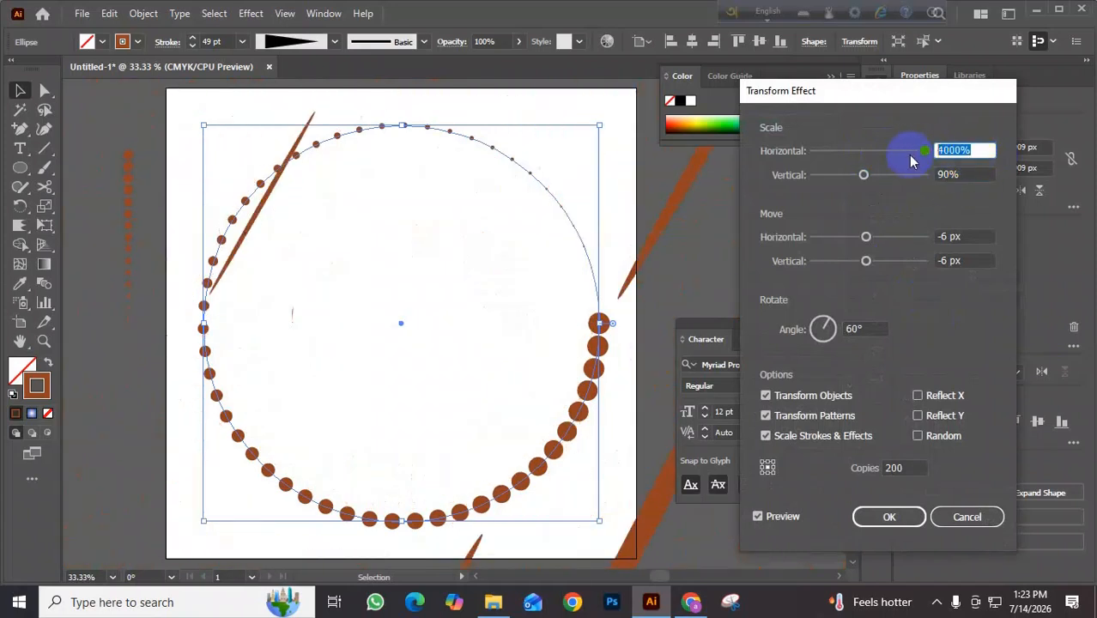
type("90")
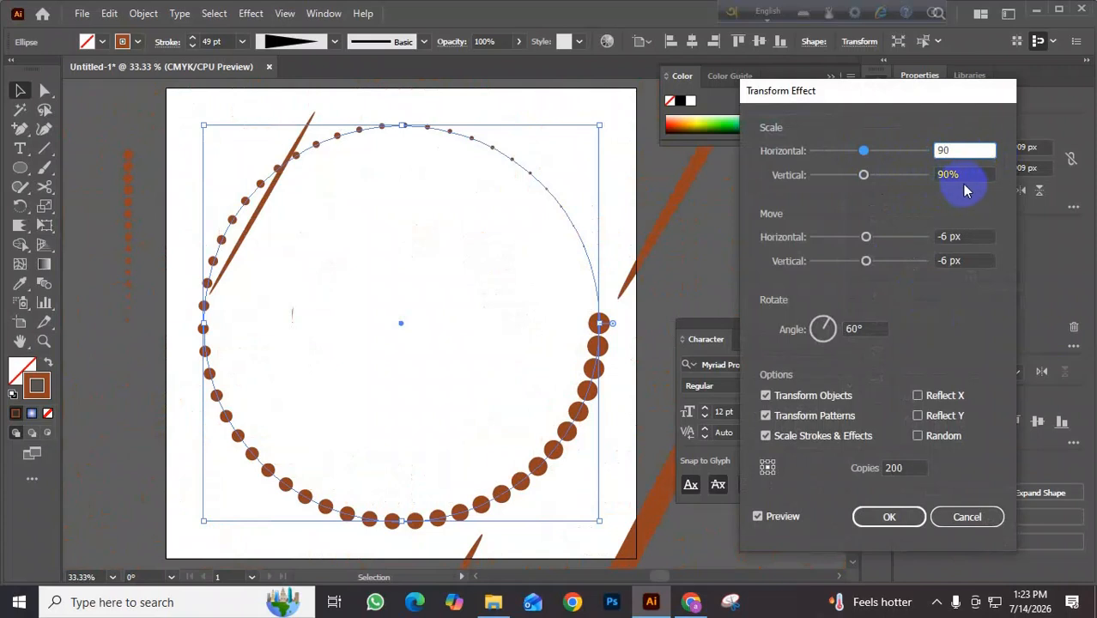
key("Tab")
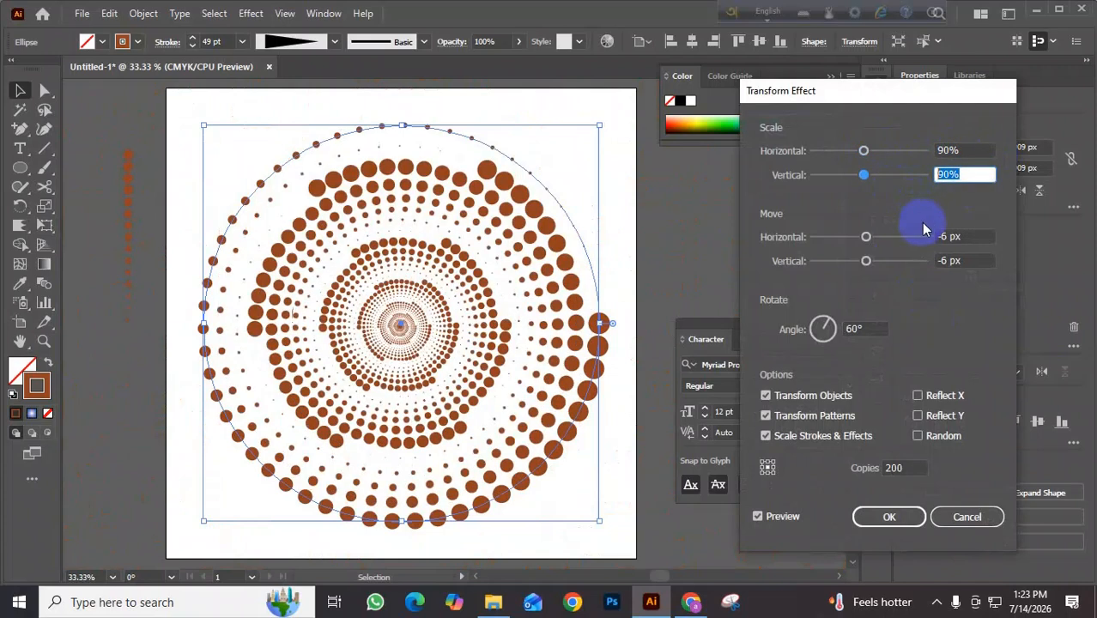
- Try a horizontal scale of 9000% in the Transform effect and set it back to 90%
left_click(949, 149)
type("0")
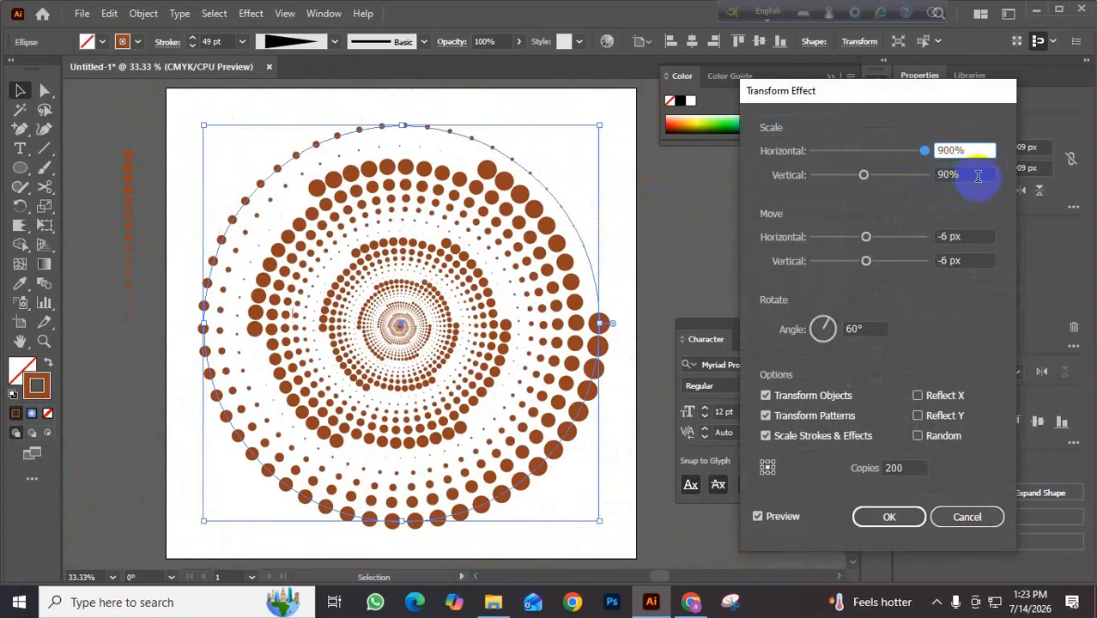
type("0")
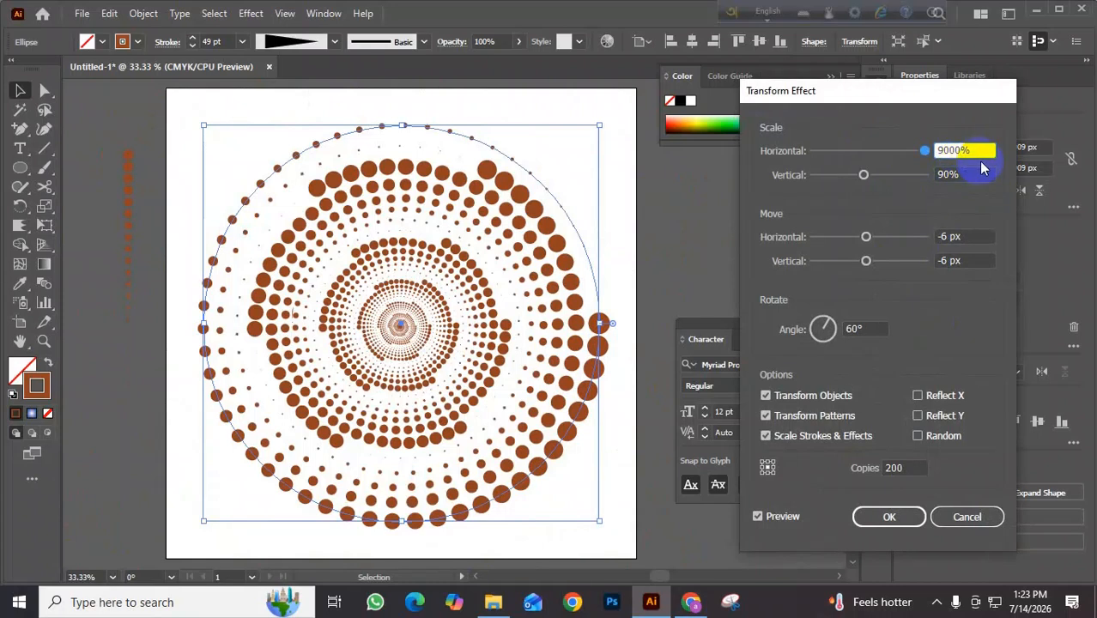
left_click(952, 175)
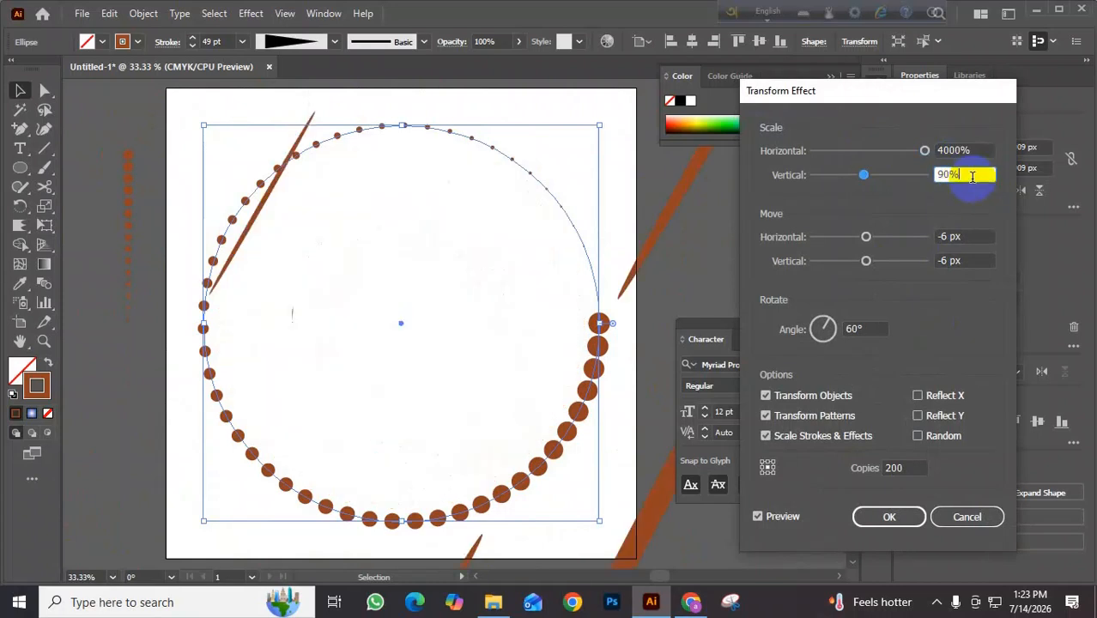
left_click_drag(976, 147, 920, 152)
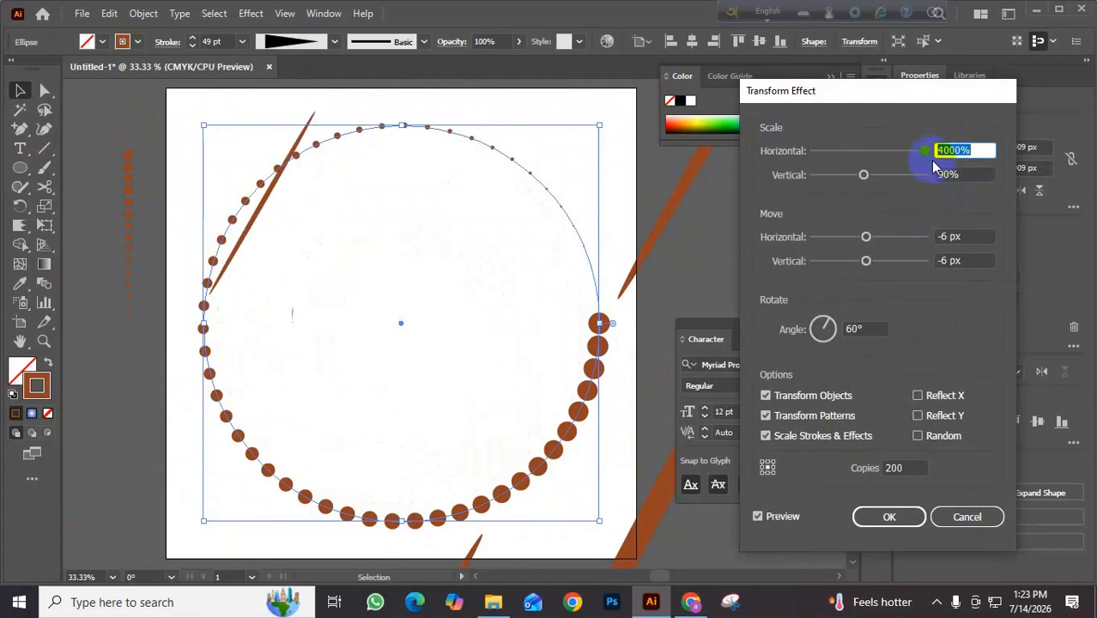
type("90")
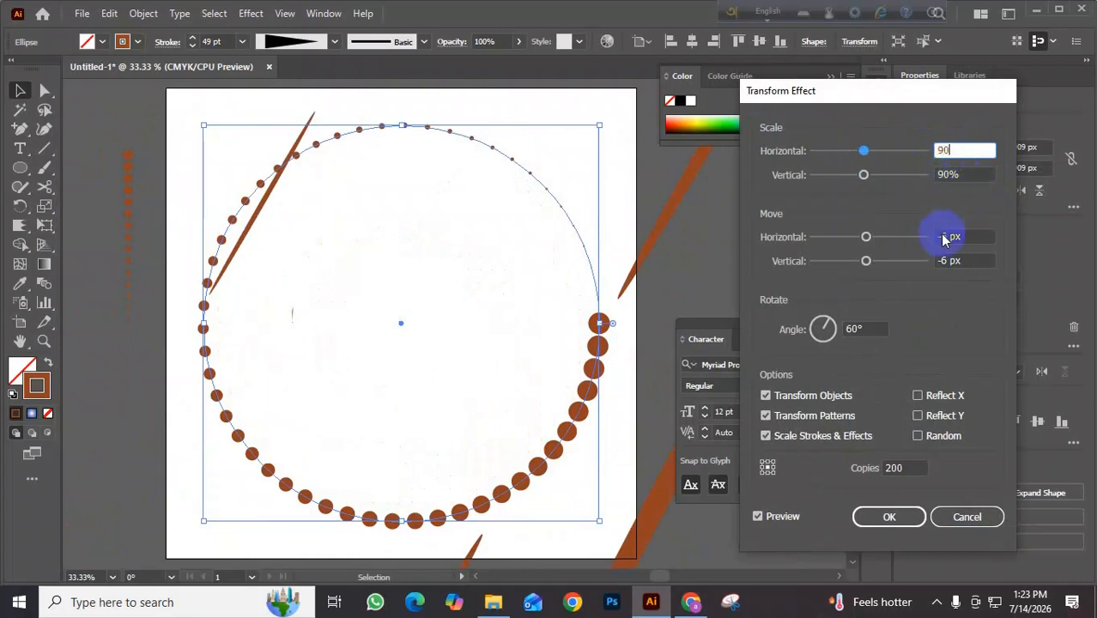
left_click(967, 175)
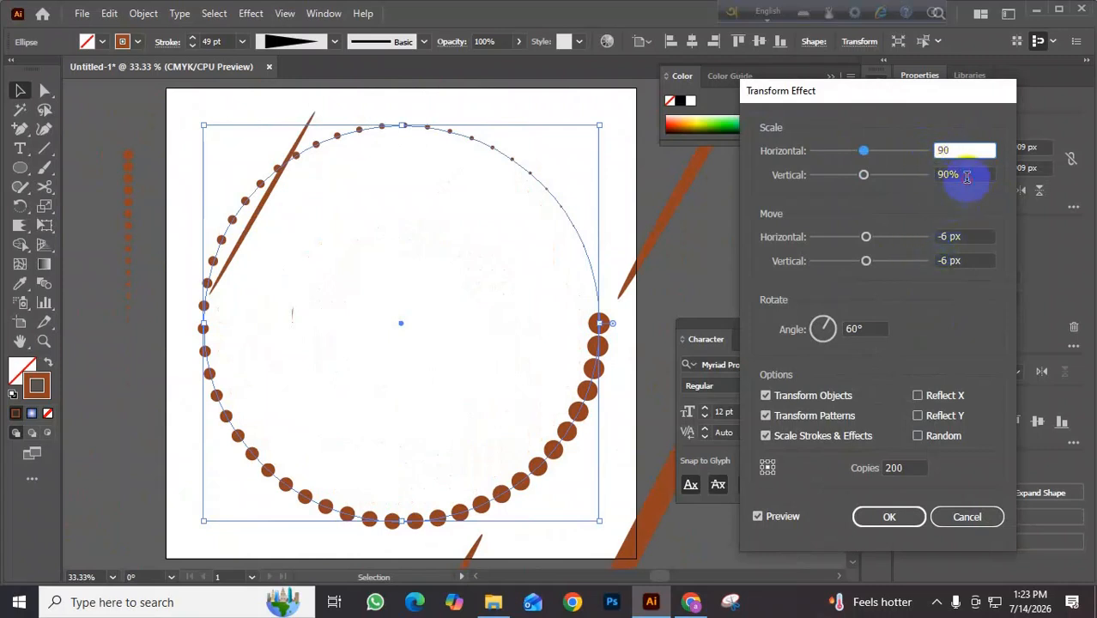
- Experiment with the Transform effect's horizontal move, set it to -8 px and apply the effect
left_click_drag(868, 237, 854, 237)
mouse_move(856, 242)
left_mouse_down()
mouse_move(840, 245)
mouse_move(884, 241)
mouse_move(867, 239)
left_mouse_up()
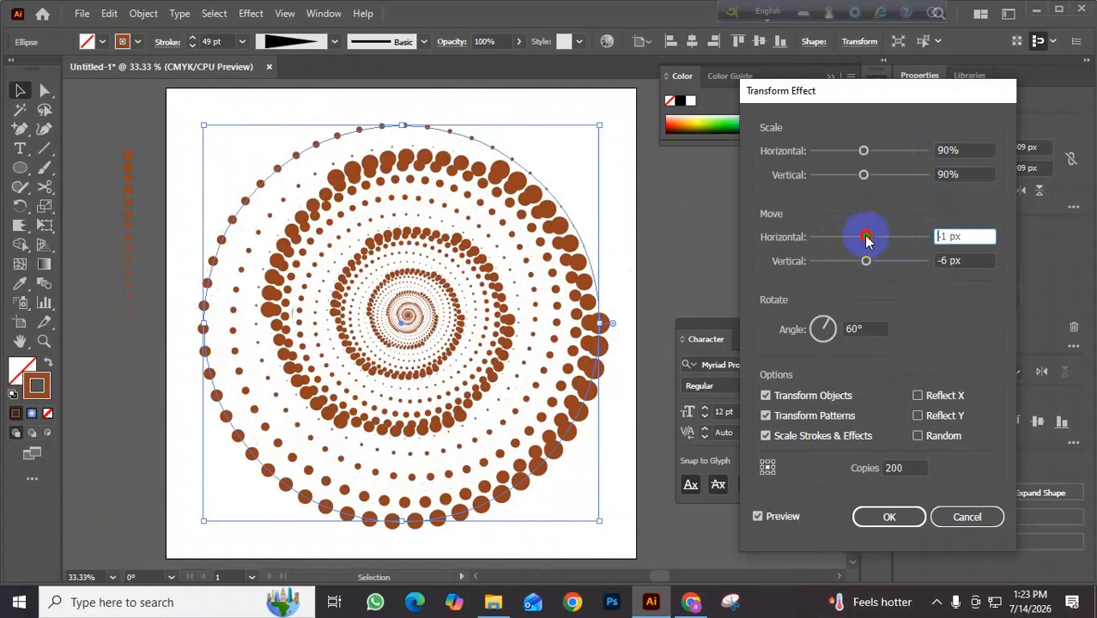
left_click(864, 236)
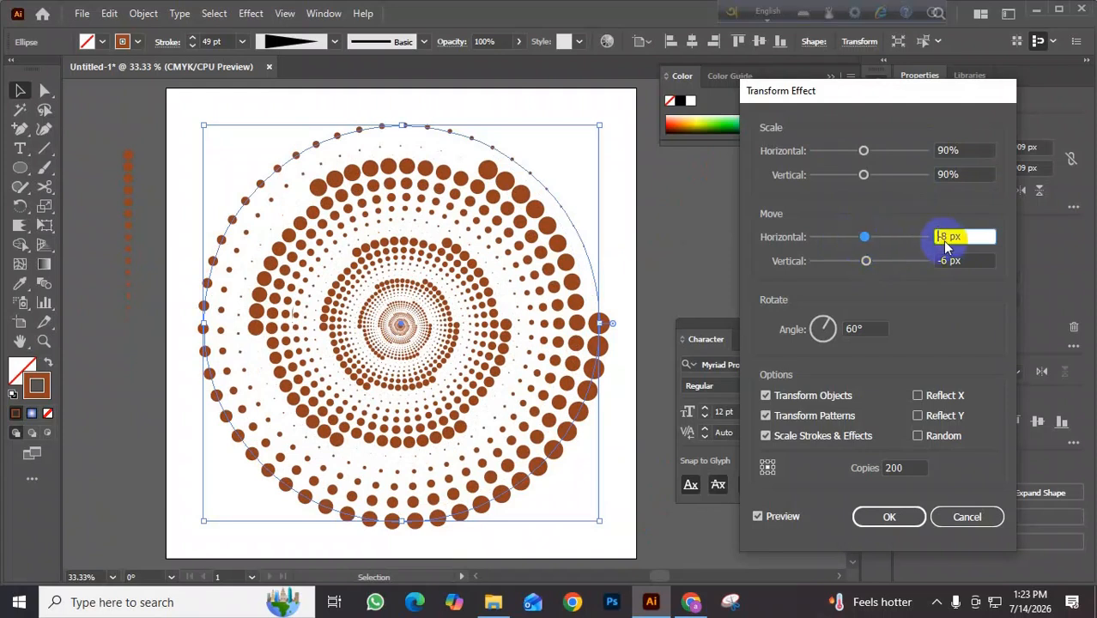
left_click(897, 518)
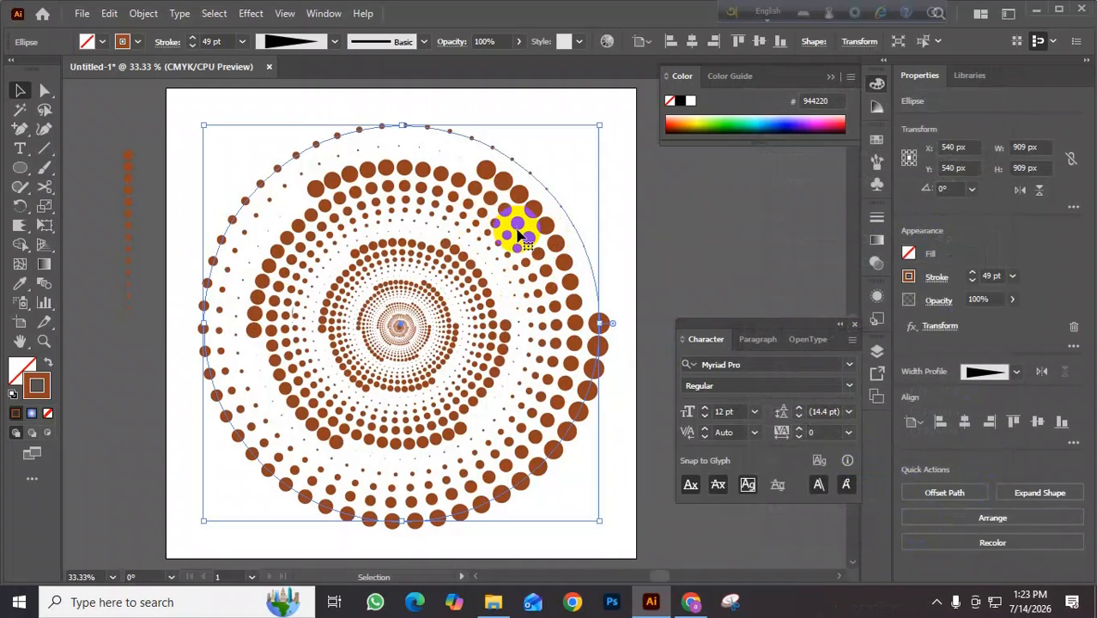
- Move the finished spiral pattern off the artboard, down and to the left, leaving the artboard empty
scroll(506, 225, "down", 2)
left_click_drag(501, 225, 259, 362)
scroll(397, 280, "up", 2)
left_click_drag(509, 259, 365, 290)
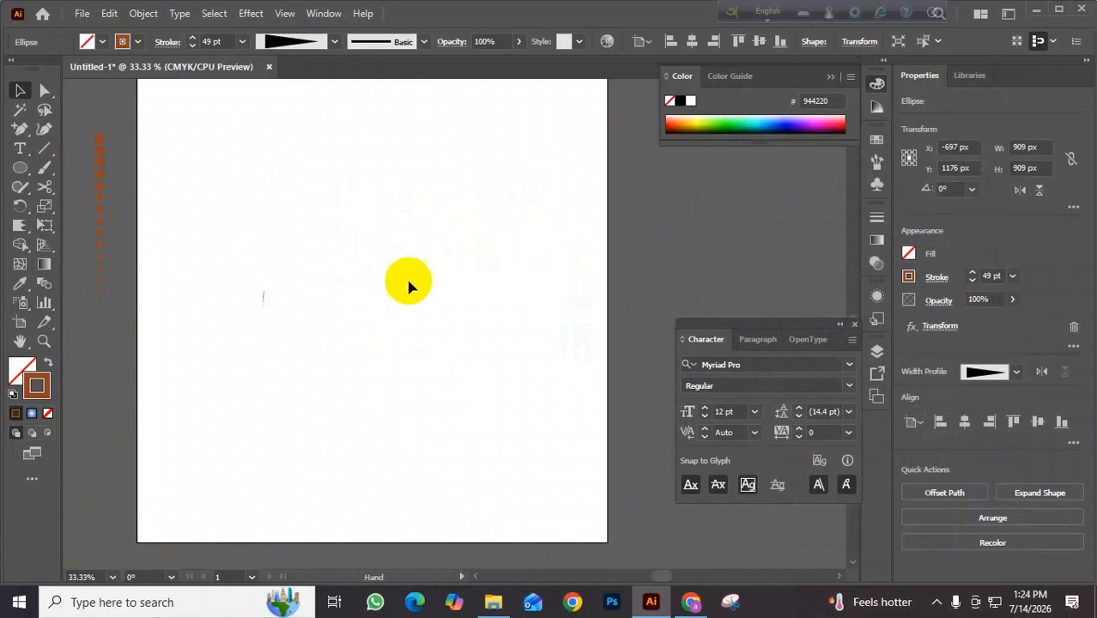
- Draw a vertical line about 464 px tall on the left part of the artboard and turn off its dashed stroke
left_click(42, 152)
left_click_drag(235, 169, 273, 373)
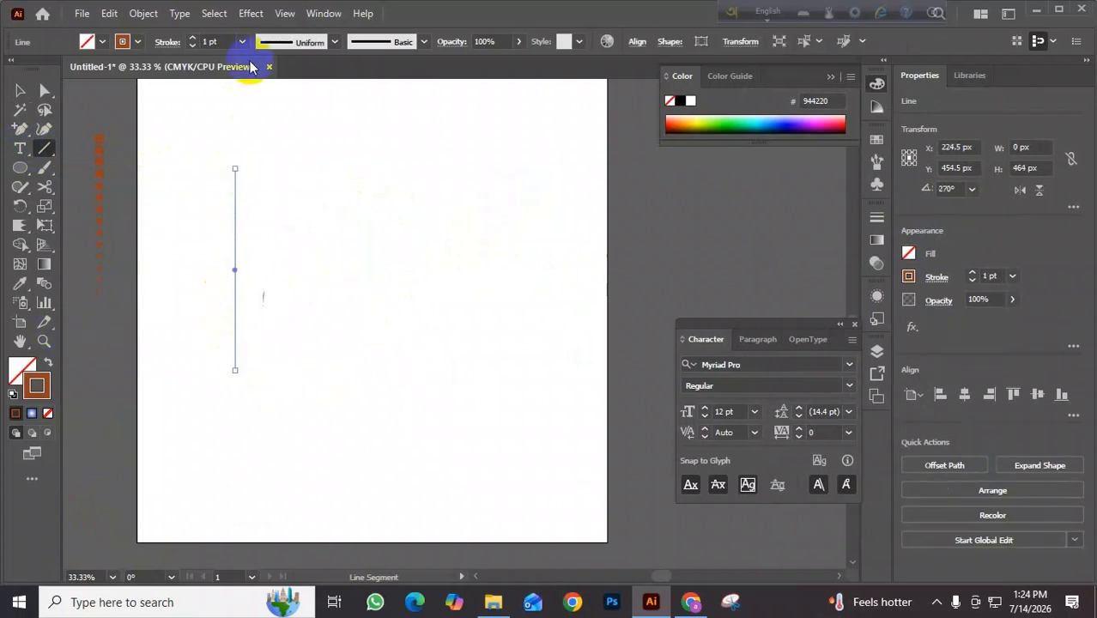
left_click(168, 41)
left_click(24, 169)
left_click(13, 173)
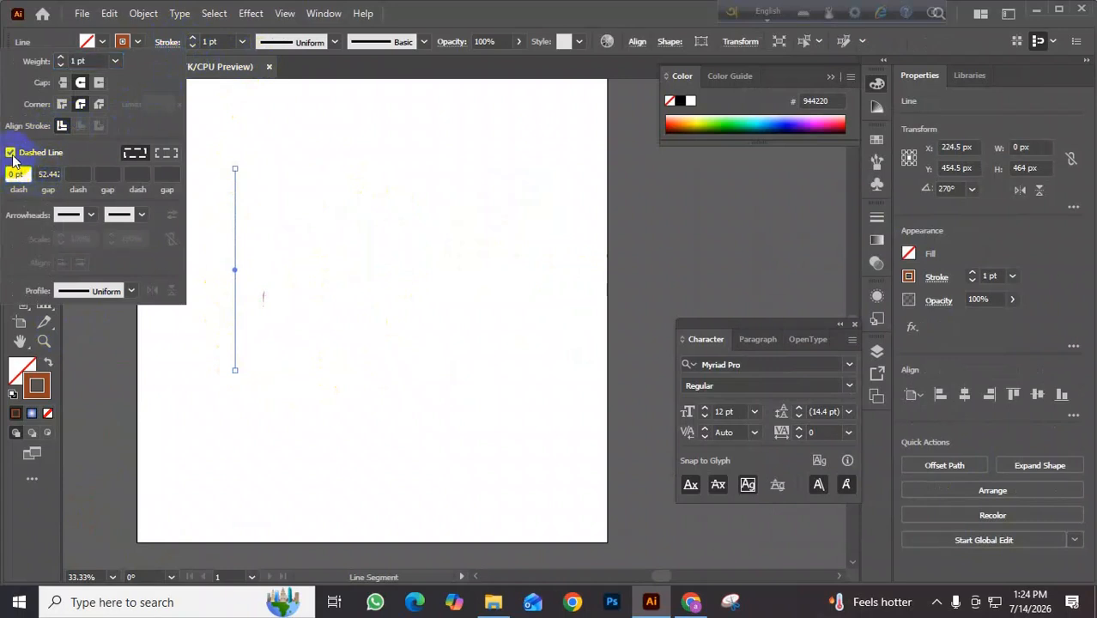
left_click(11, 153)
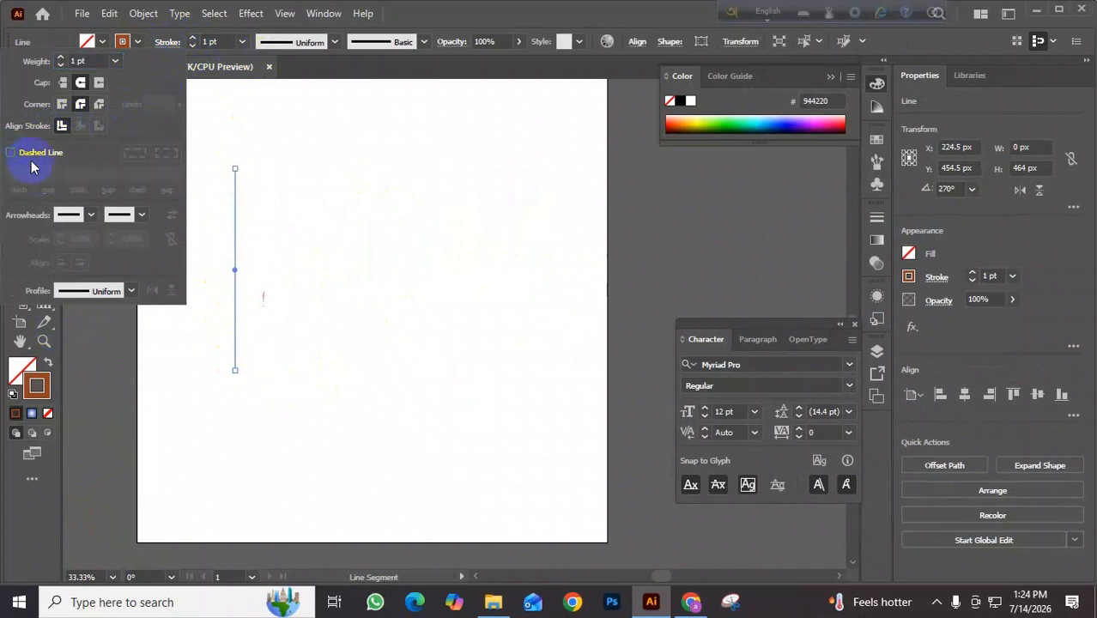
- Raise the vertical line's stroke weight to 20 pt
left_click(188, 42)
left_click(193, 40)
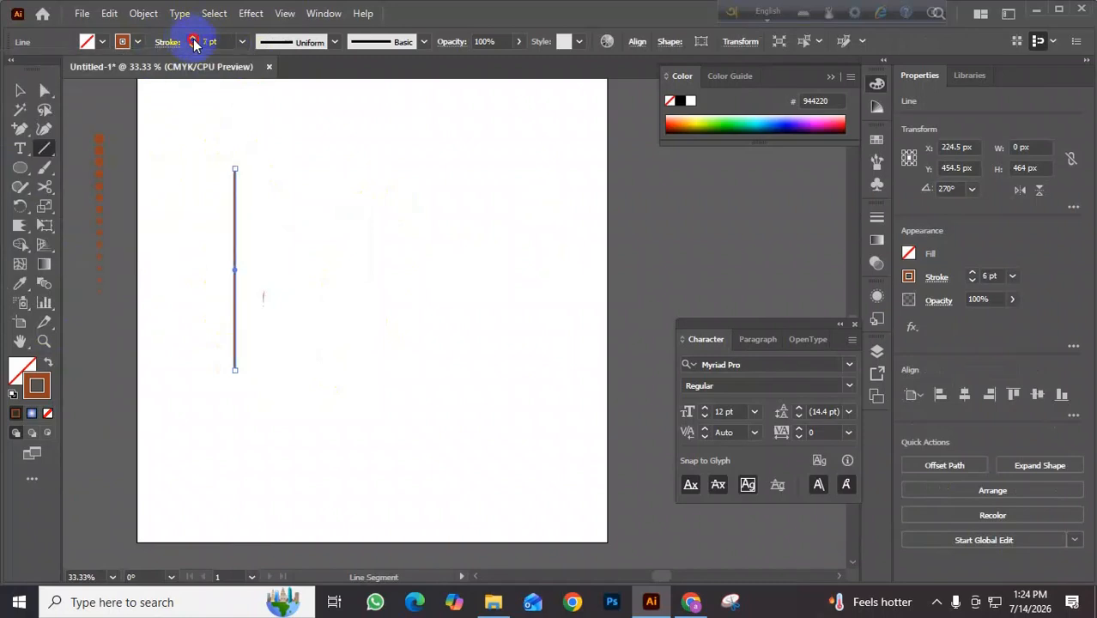
left_click(19, 90)
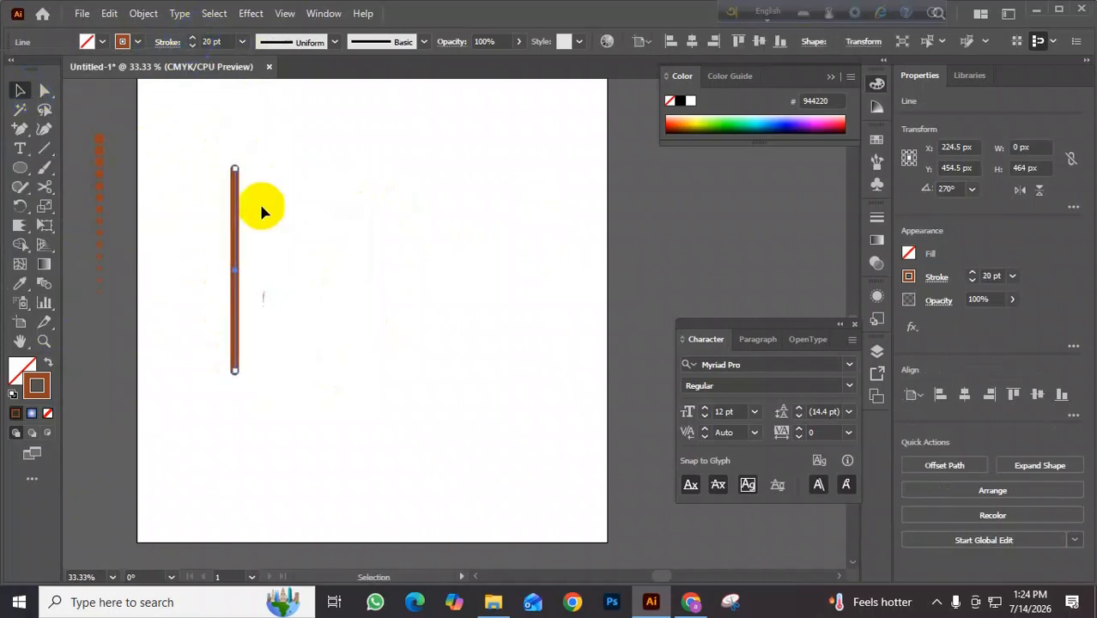
- Duplicate the vertical line about 604 px to the right at the same height and clear the selection
left_click_drag(233, 243, 499, 238)
left_click_drag(567, 146, 144, 316)
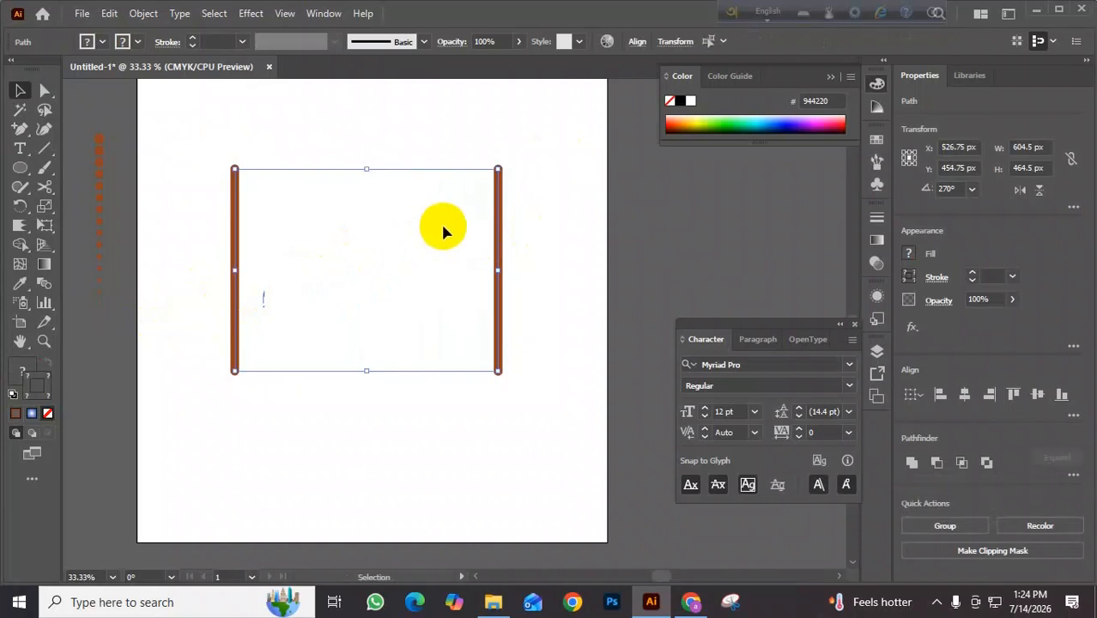
key("a")
key("v")
left_click(555, 146)
- Draw a rectangle about 103 × 68 px over the left line's upper end and swap its stroke and fill colours
left_click(21, 169)
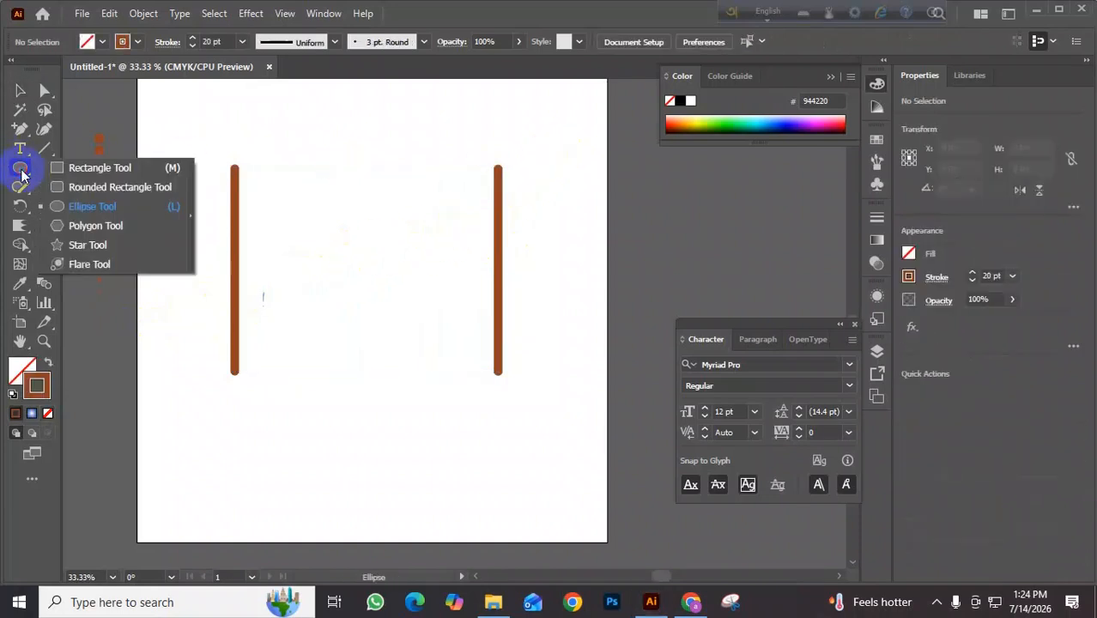
left_click(74, 167)
left_click_drag(219, 150, 266, 179)
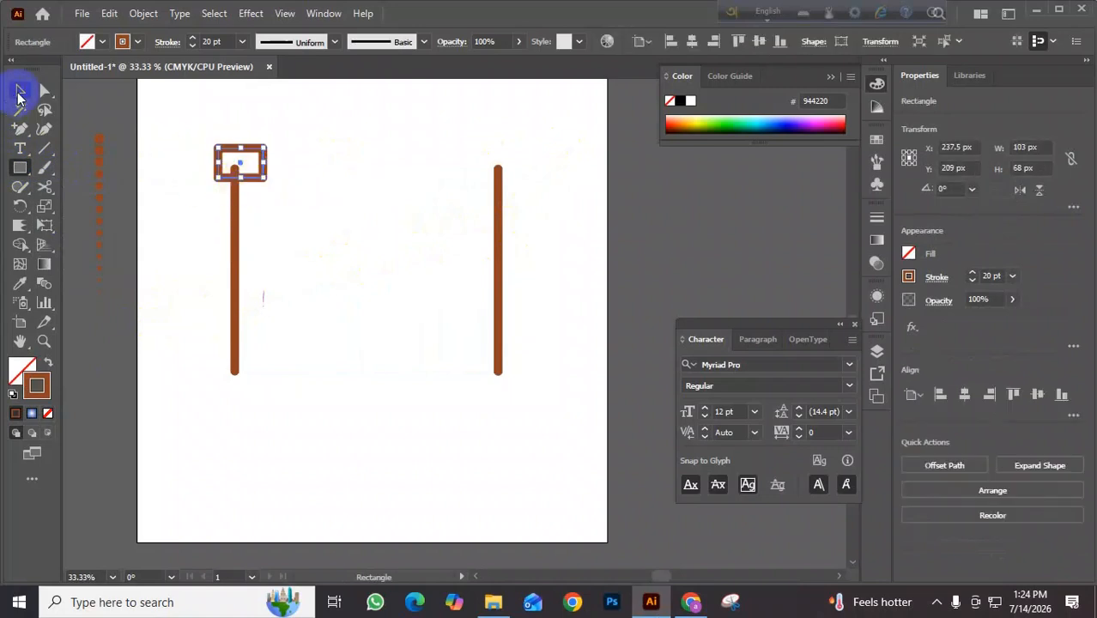
left_click(50, 362)
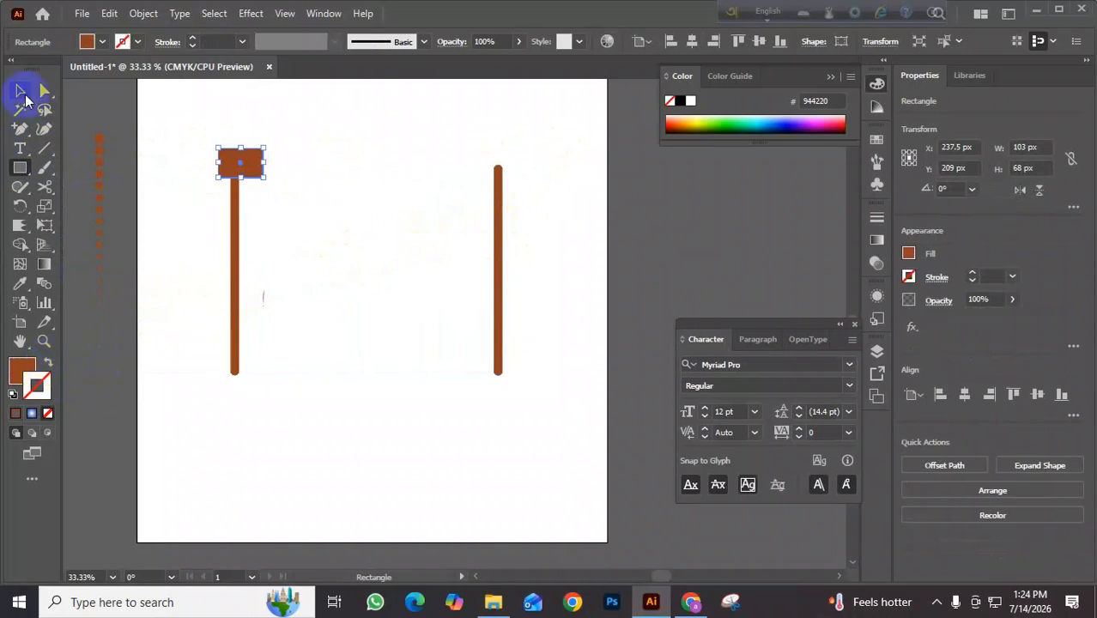
- Centre the rectangle horizontally on the left vertical line, using the line as the key object, and clear the selection
left_click(20, 90)
left_click_drag(330, 150, 218, 242)
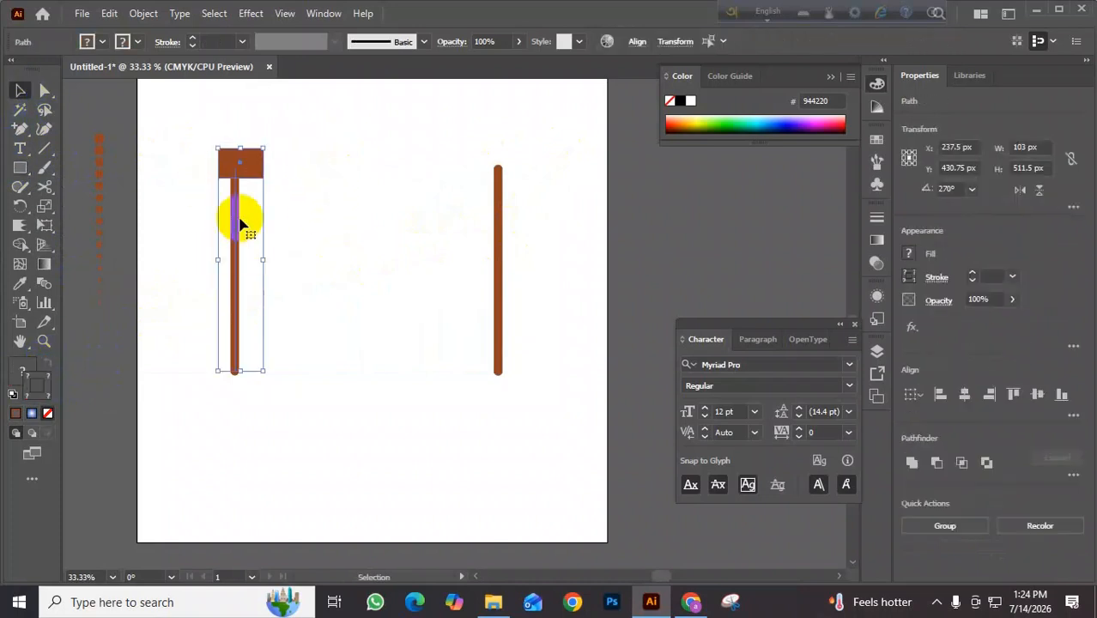
left_click(239, 230)
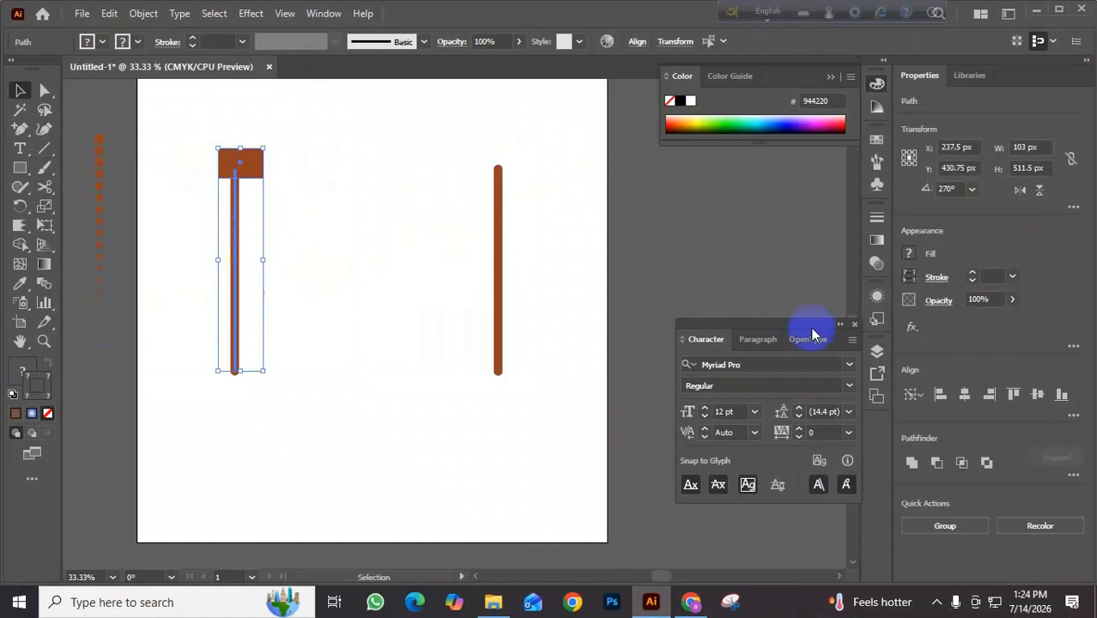
left_click(965, 394)
left_click(368, 205)
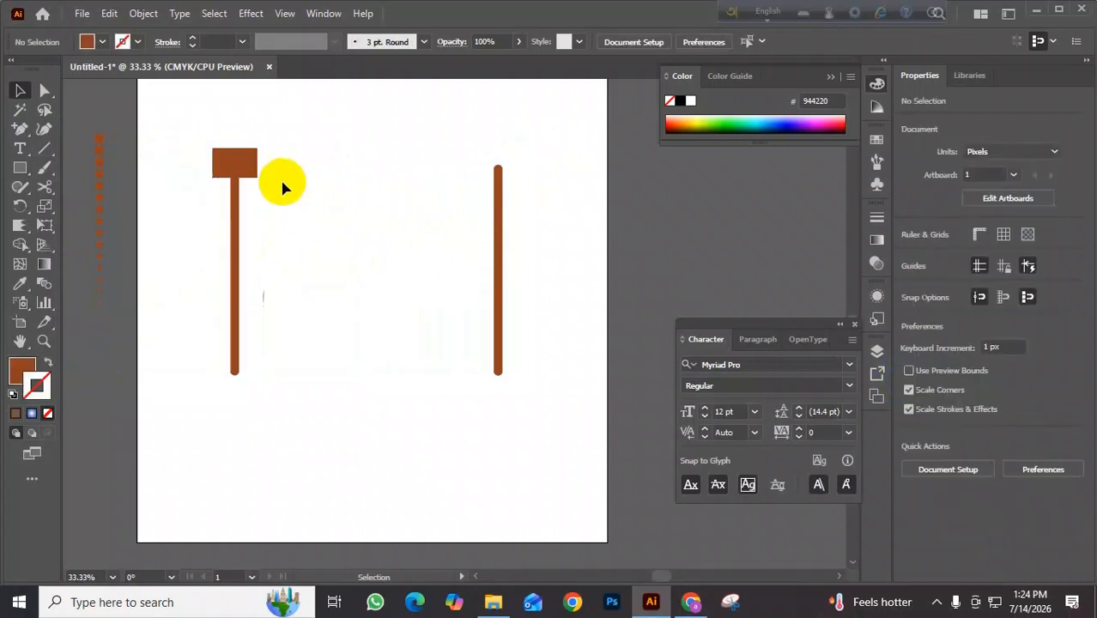
- Add a smaller copy of the rectangle, centred on the upper edge of the original at the left line's head
left_click(258, 172)
key("a")
key("v")
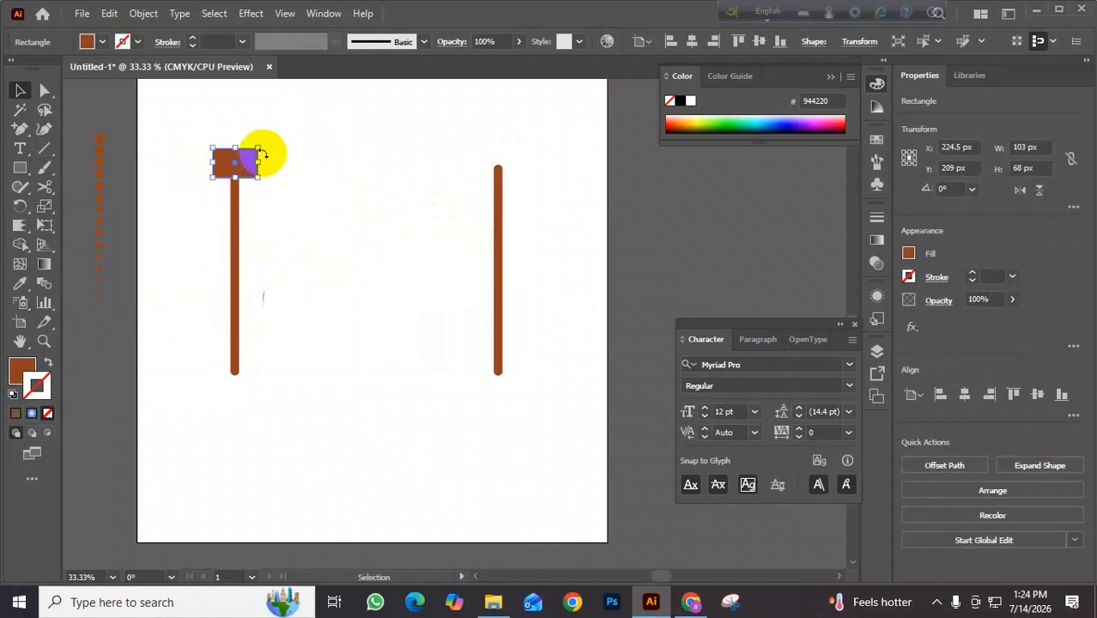
left_click_drag(260, 149, 245, 149)
left_click_drag(338, 105, 247, 165)
- Group the left line and its two stacked rectangles into one post
left_click_drag(318, 127, 208, 309)
key("a")
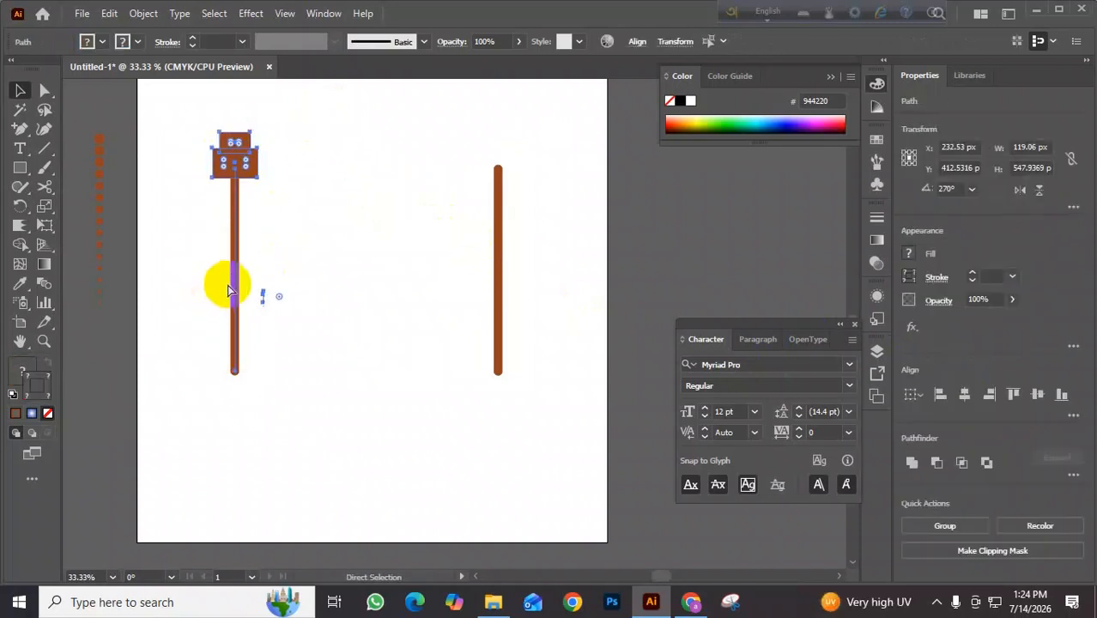
key("v")
left_click(248, 165)
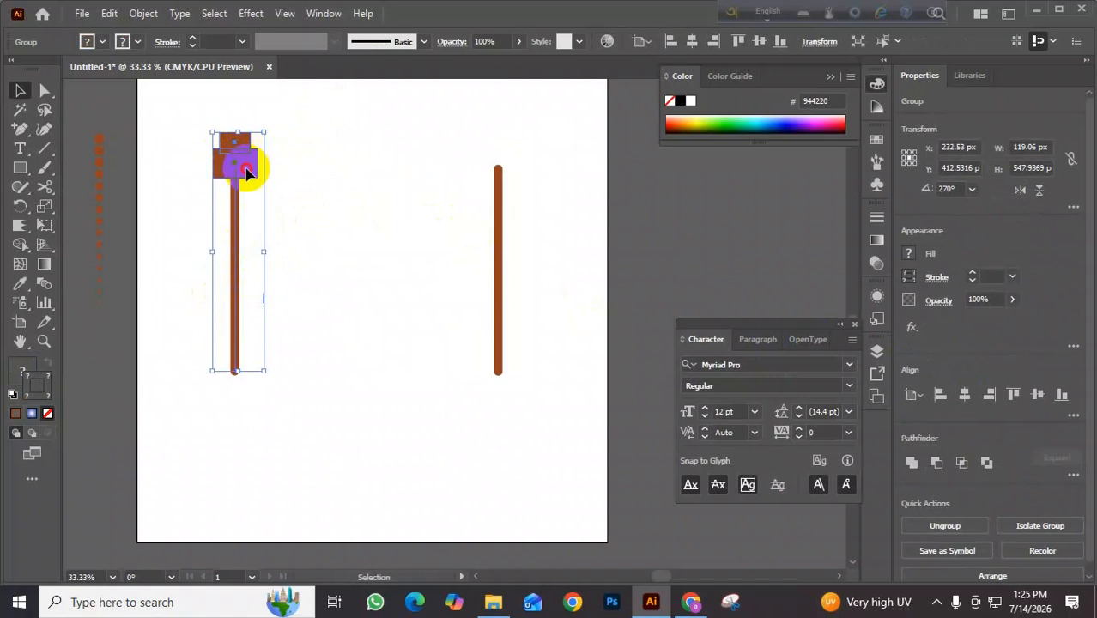
- Replace the bare right line with a copy of the grouped post, placed about 563 px right of the original at the same height
left_click_drag(246, 171, 446, 173)
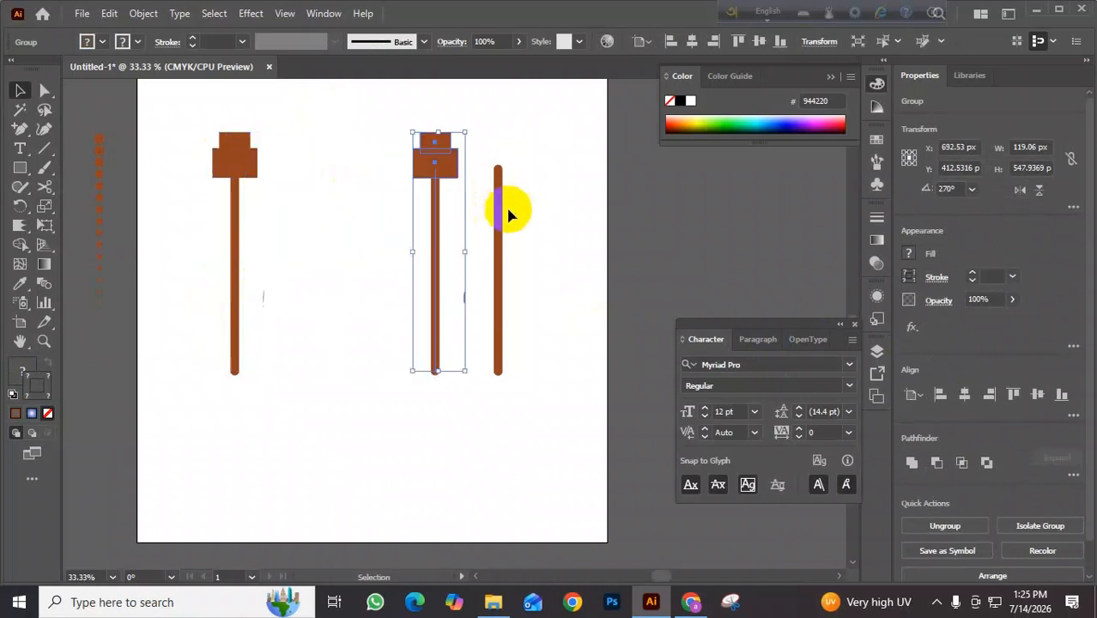
left_click(499, 222)
key("Delete")
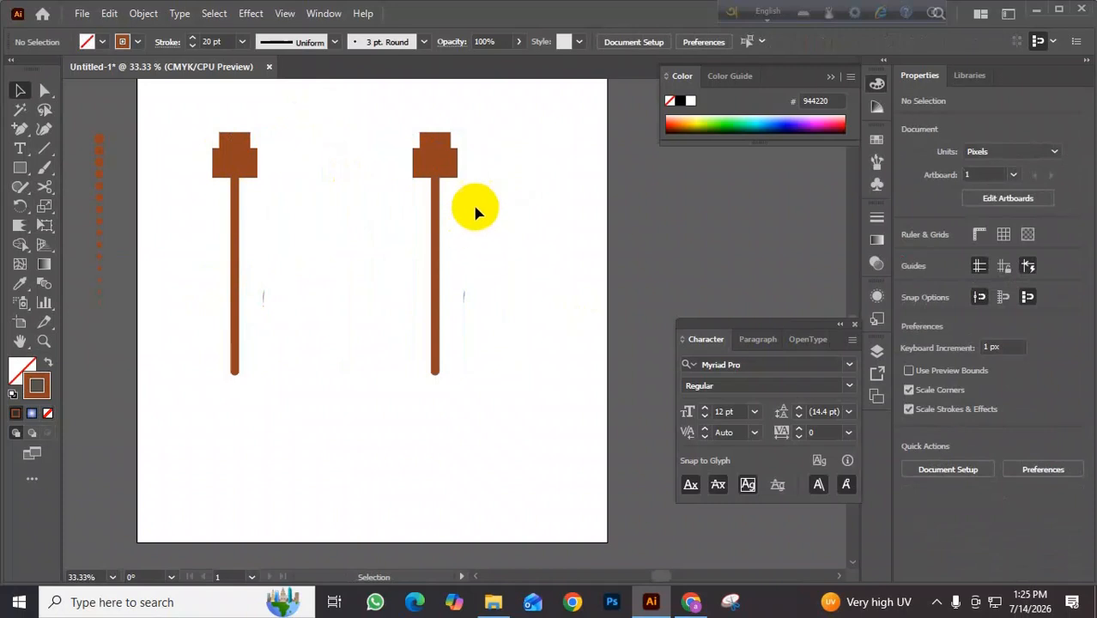
left_click_drag(446, 164, 486, 172)
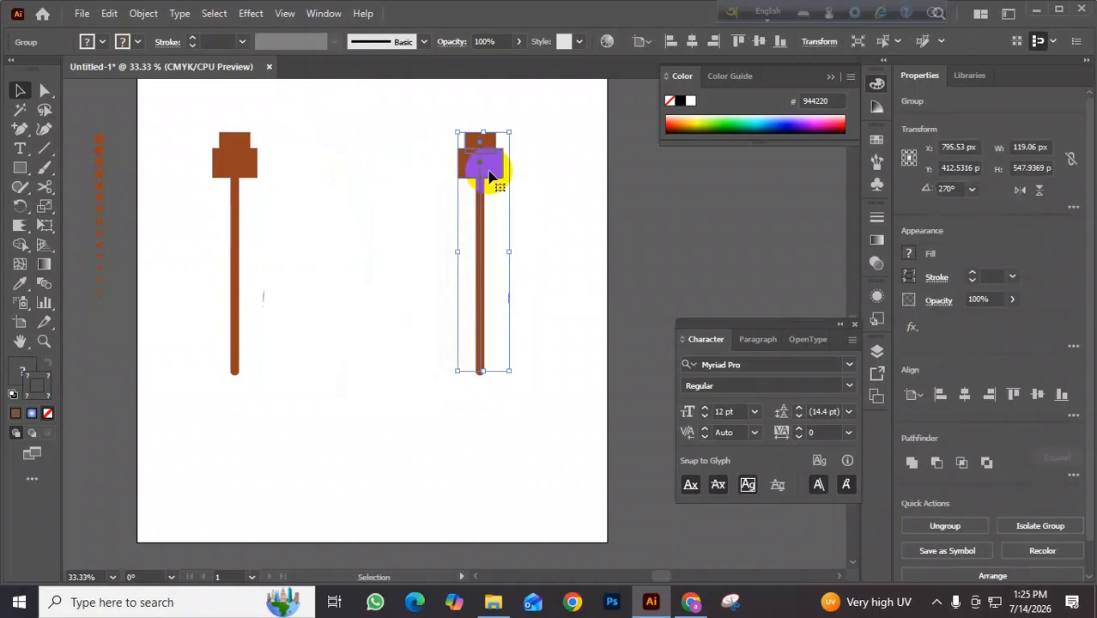
- Group the two posts together and move the group about 117 px straight down, keeping it selected
left_click_drag(184, 115, 504, 243)
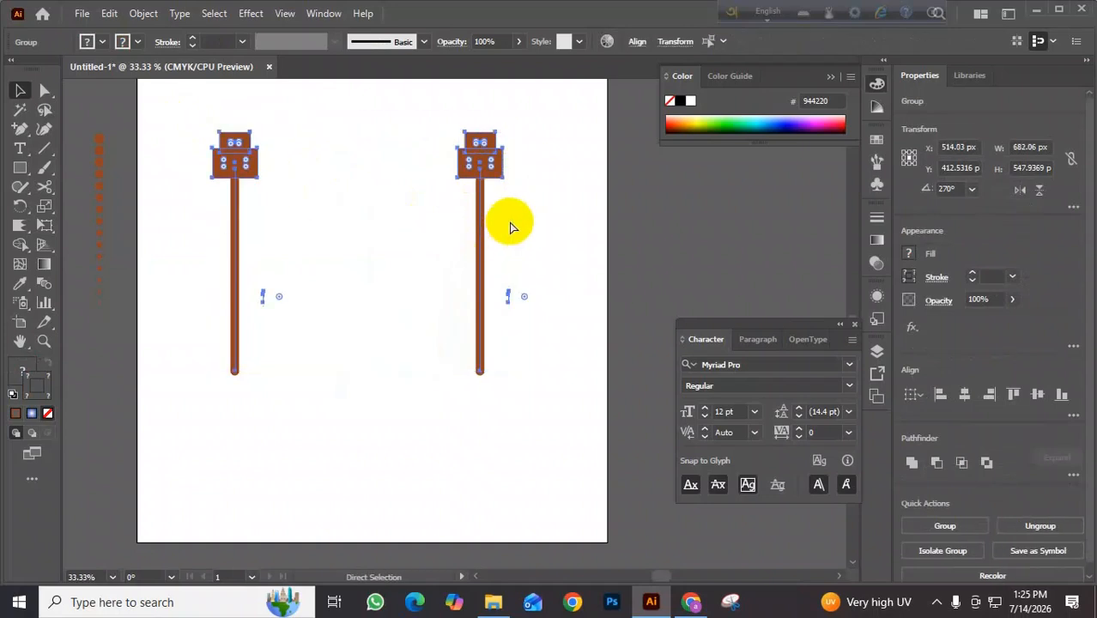
key("ctrl+g")
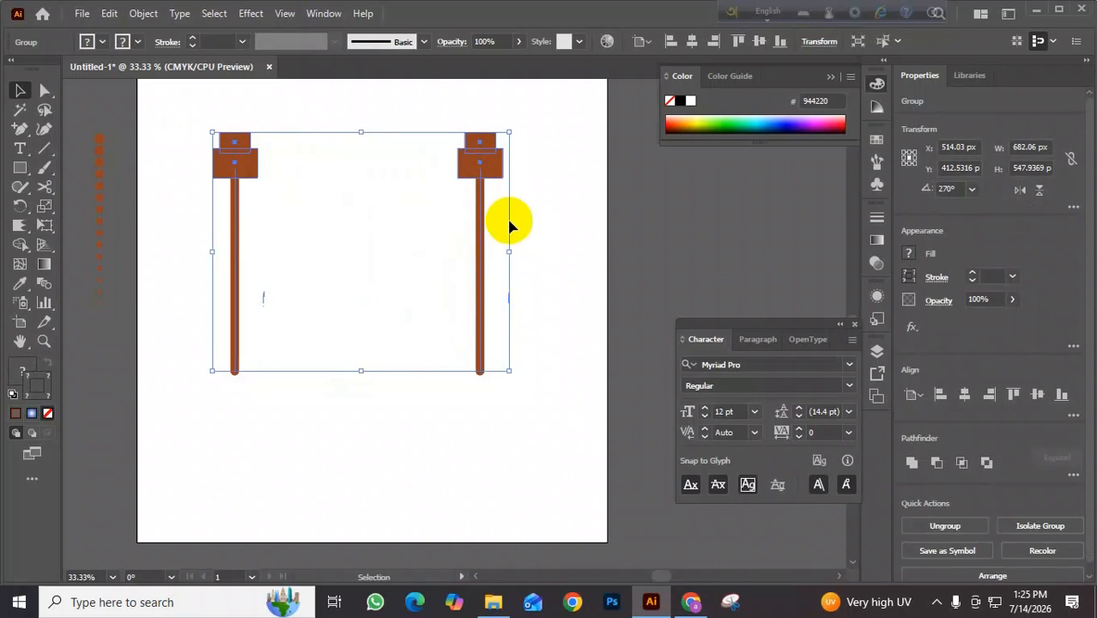
left_click_drag(490, 180, 490, 233)
left_click(558, 241)
left_click(486, 211)
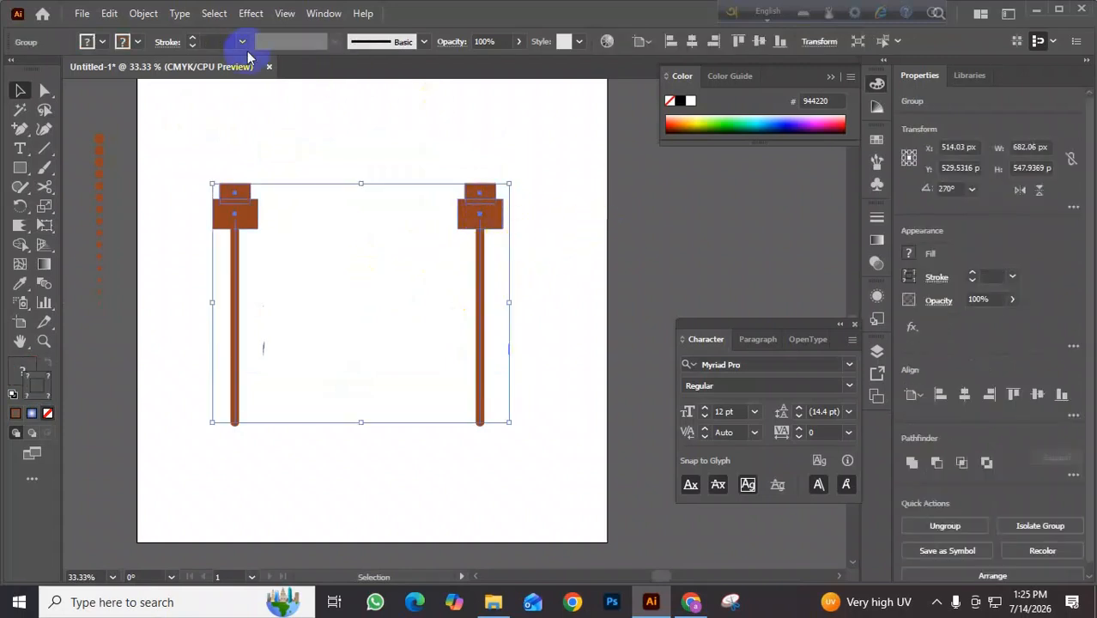
- Start a Transform effect on the grouped posts with horizontal and vertical scale set to 80%
left_click(252, 13)
mouse_move(296, 145)
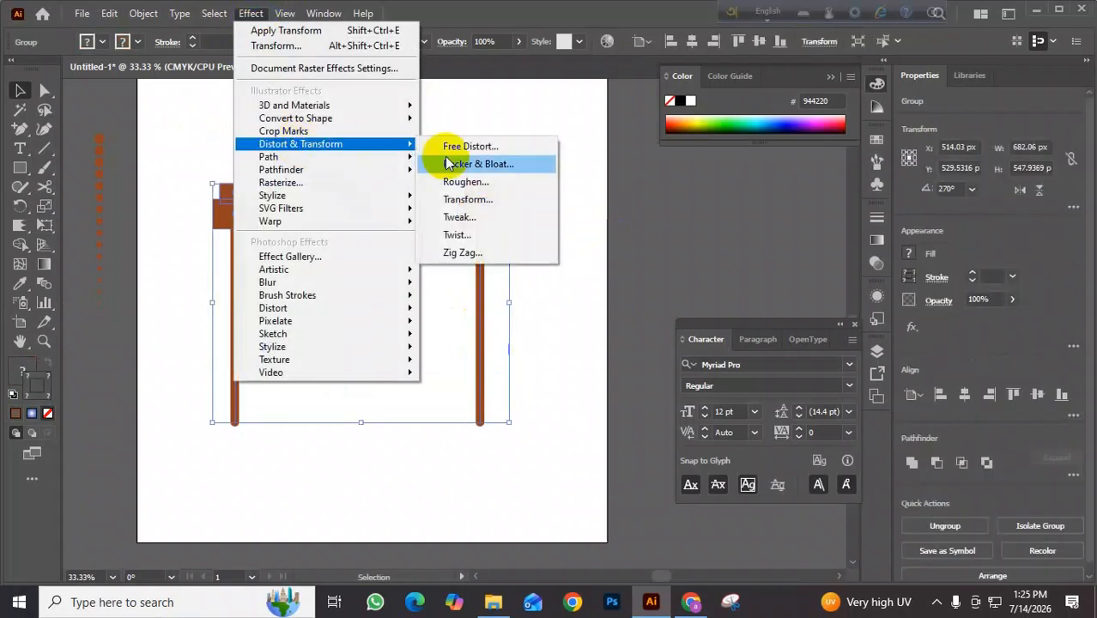
left_click(482, 200)
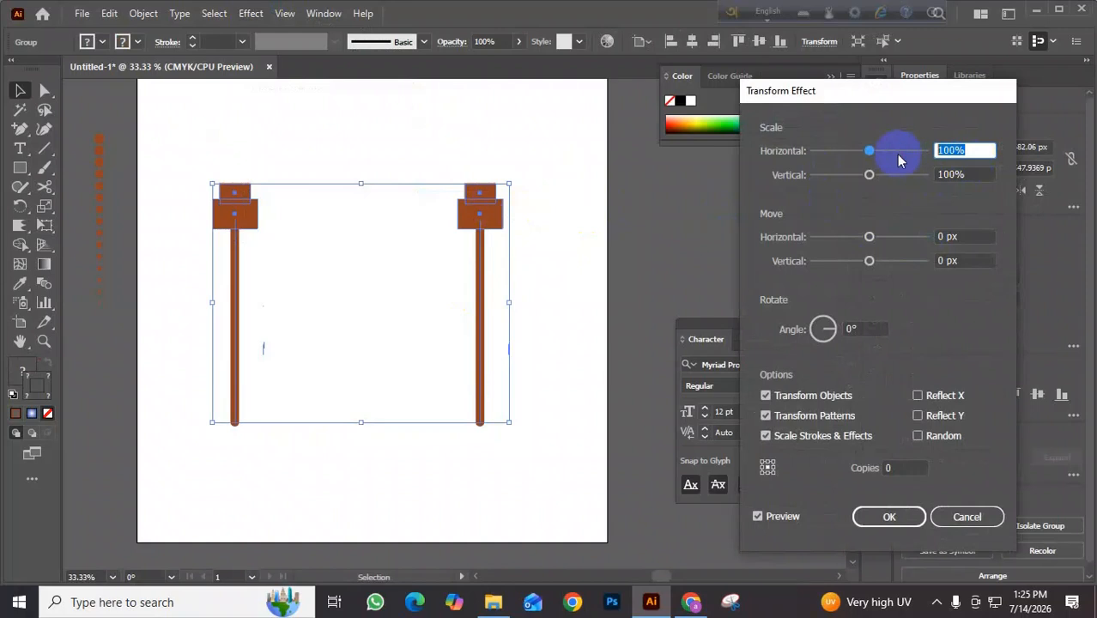
type("98")
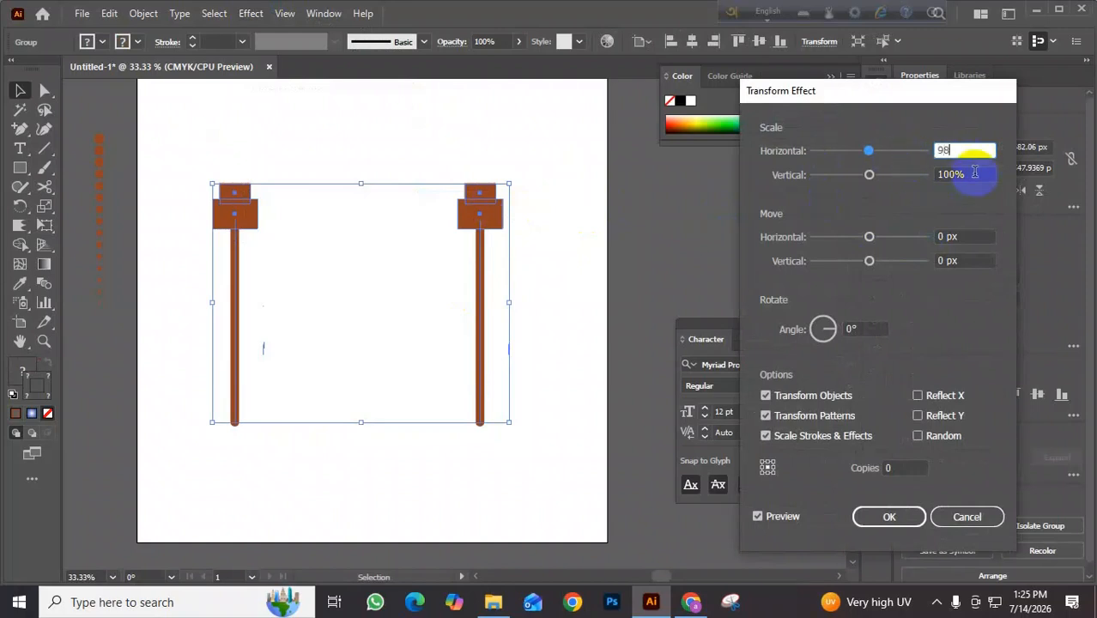
left_click(932, 175)
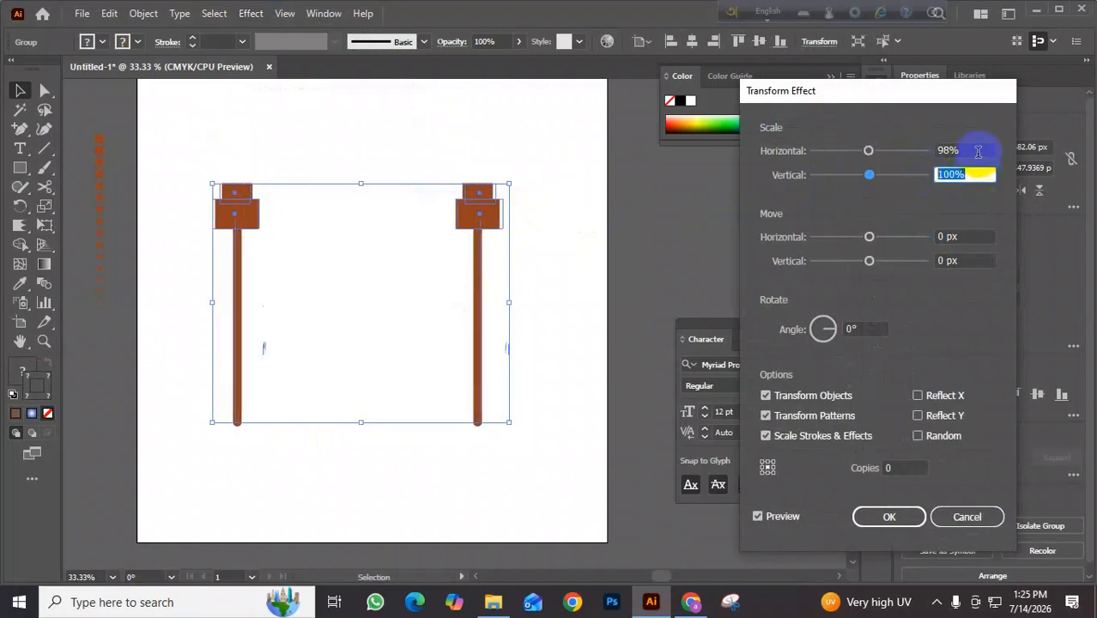
left_click(917, 159)
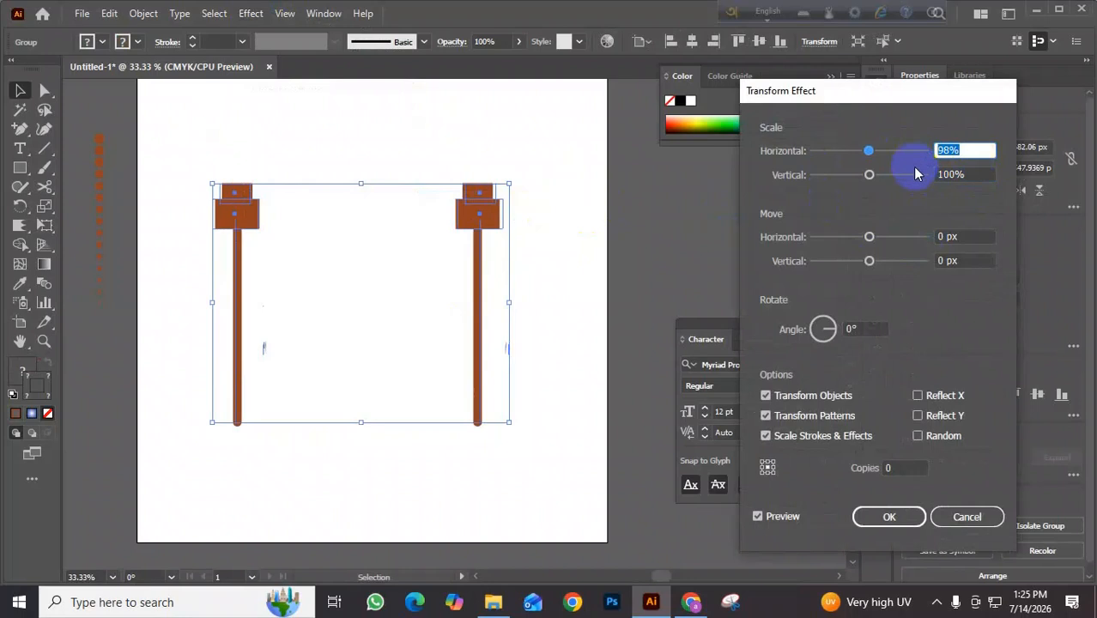
type("80")
left_click(925, 175)
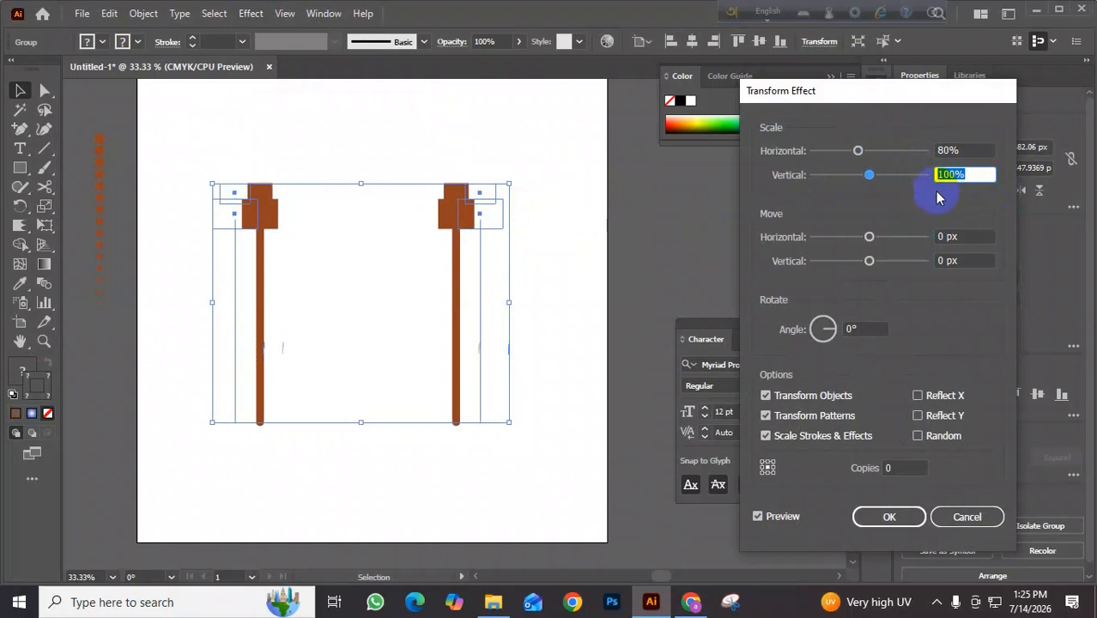
type("80")
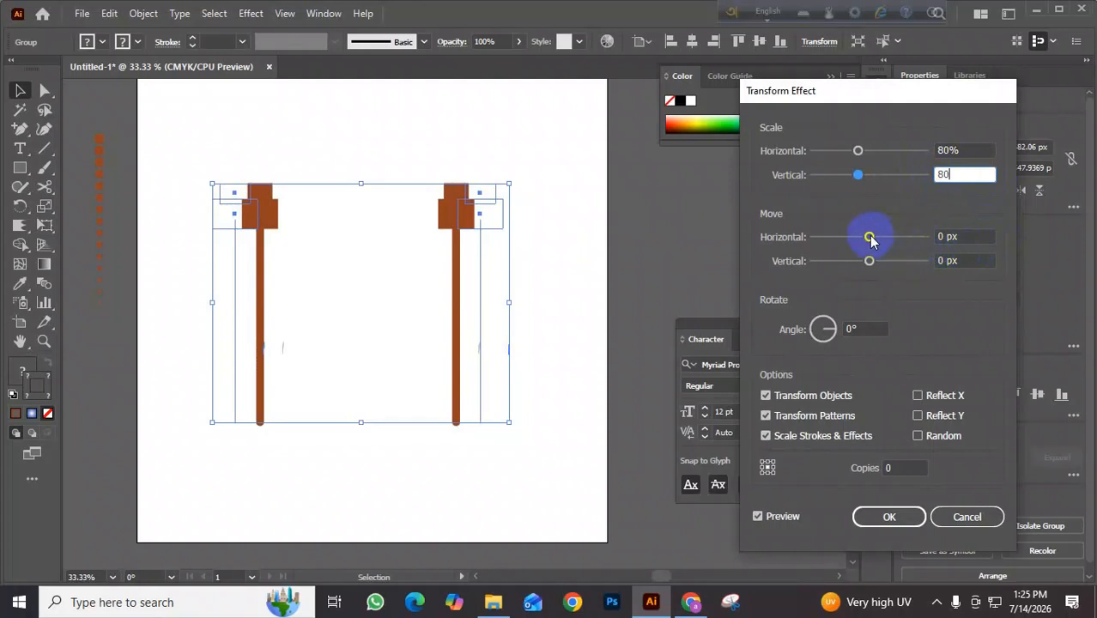
- Try a horizontal move of -17 px in the Transform effect and set it back to 0 px
left_click(925, 236)
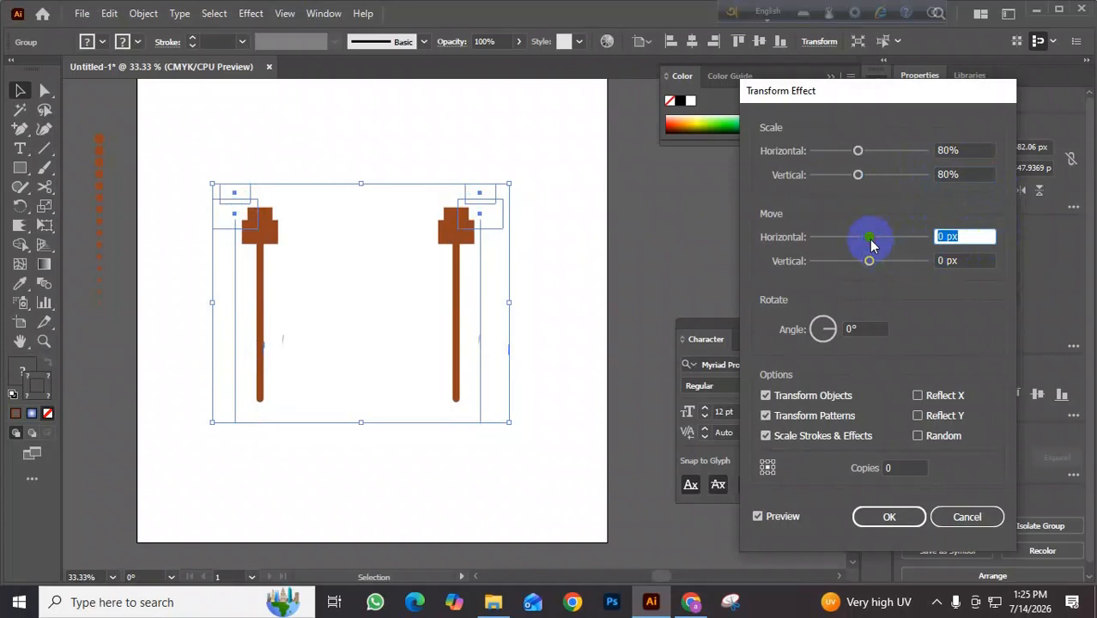
left_click_drag(869, 239, 861, 241)
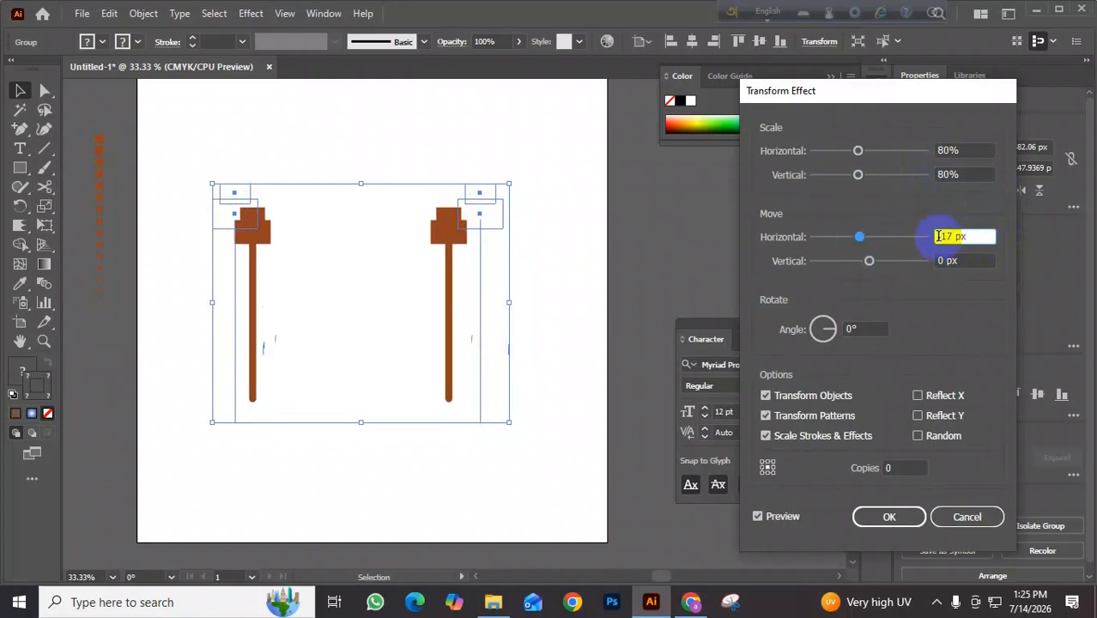
left_click_drag(970, 237, 898, 250)
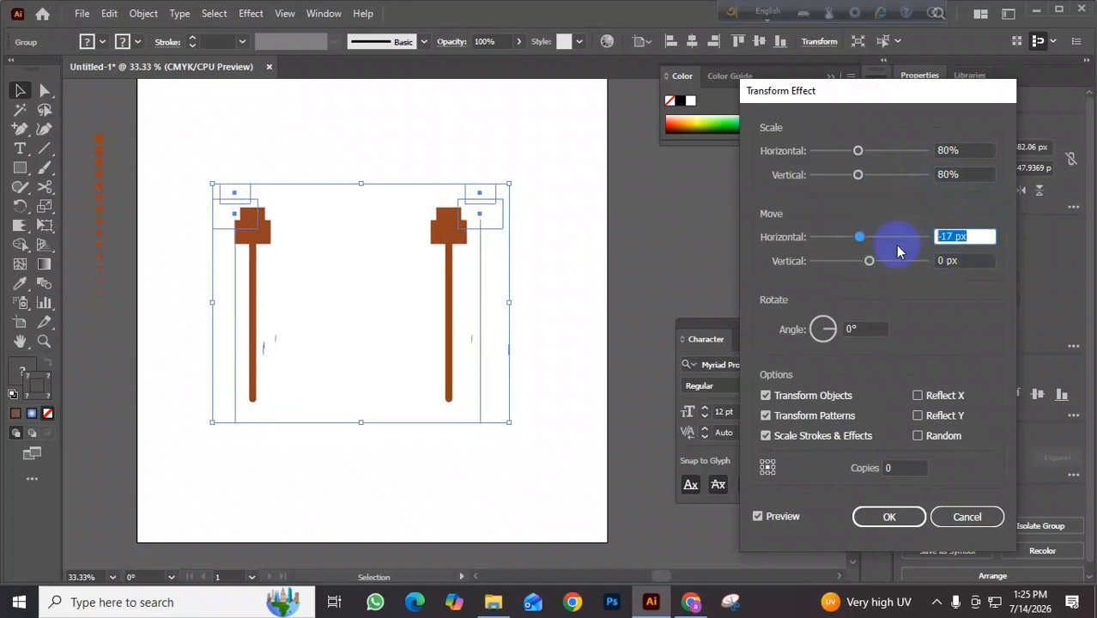
type("0")
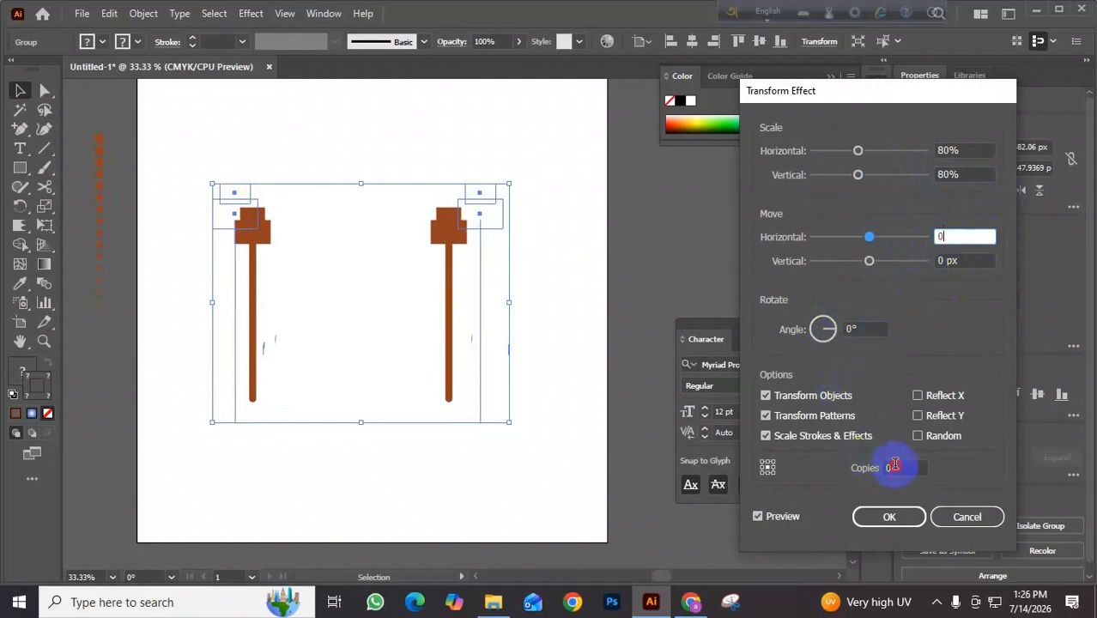
- Set the Transform effect to 19 copies, apply it to the posts and clear the selection
left_click_drag(894, 467, 864, 476)
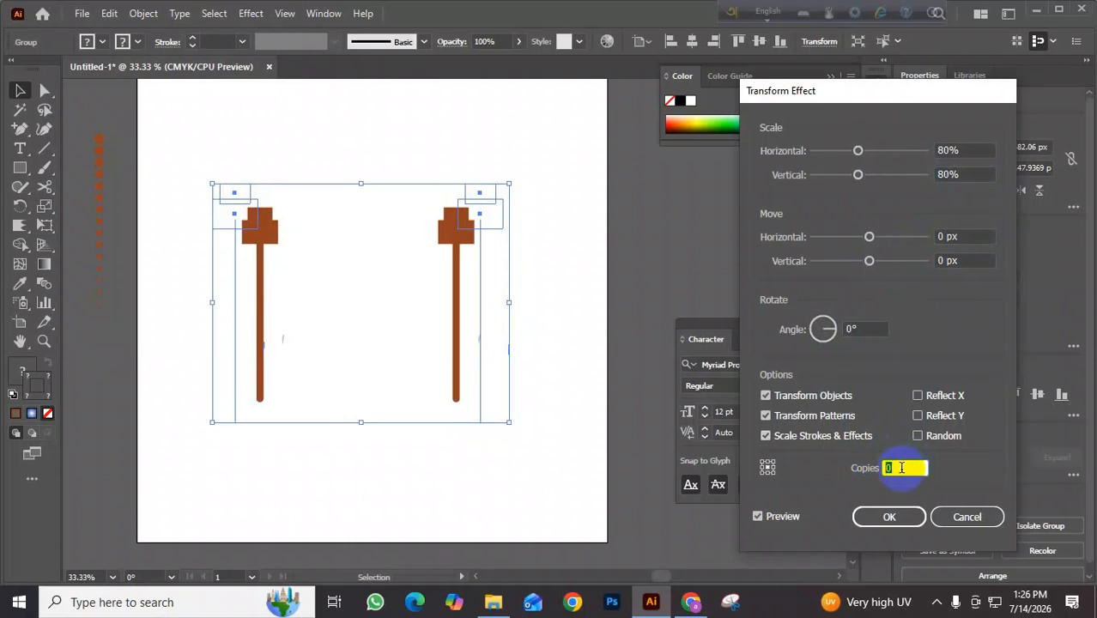
type("14")
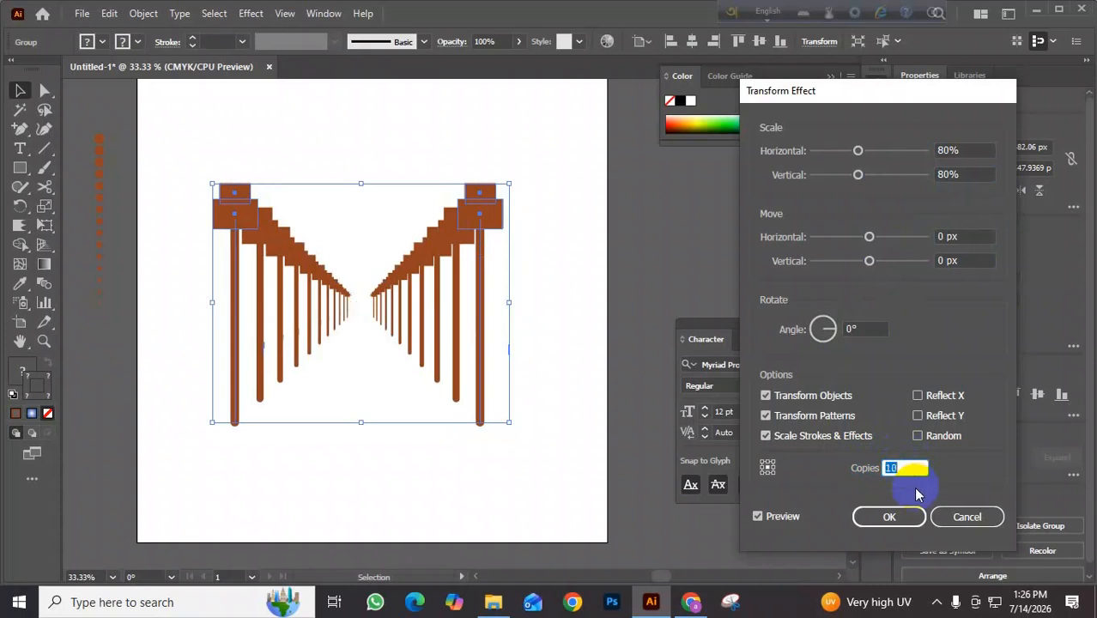
type("1")
key("Up")
key("Up")
key("Up")
key("Up")
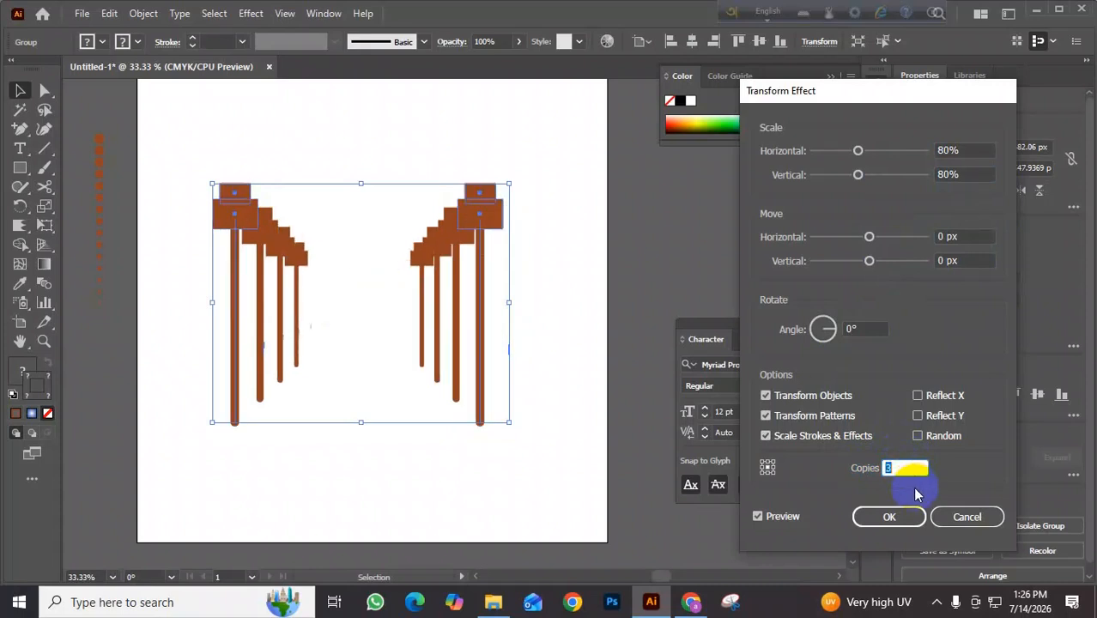
key("Up")
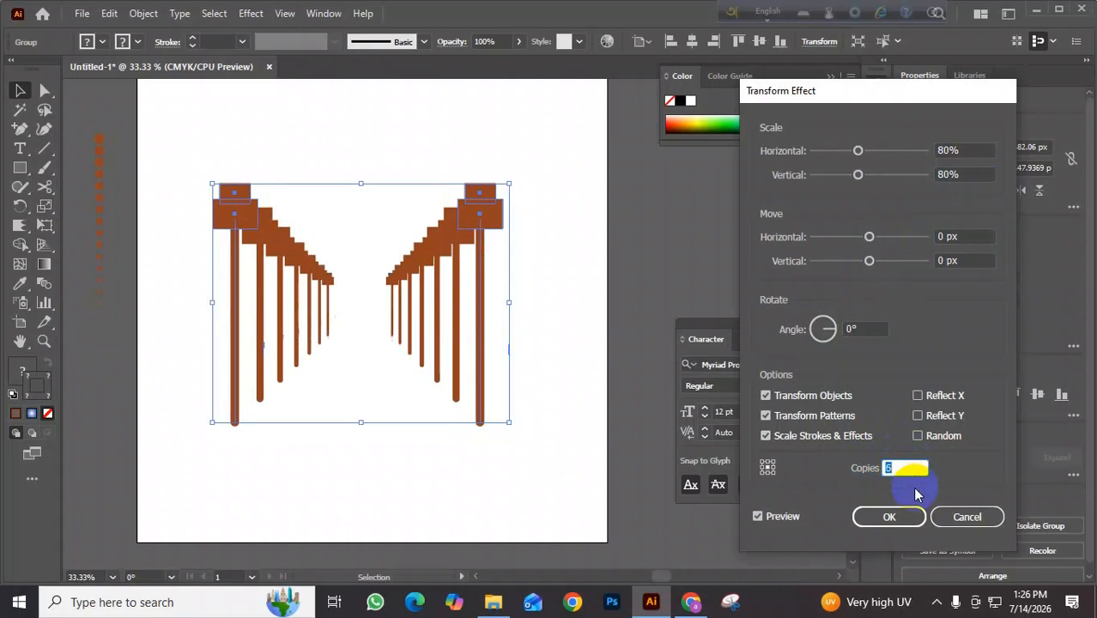
key("Up")
key("Up")
key("Up")
key("Up")
key("Up")
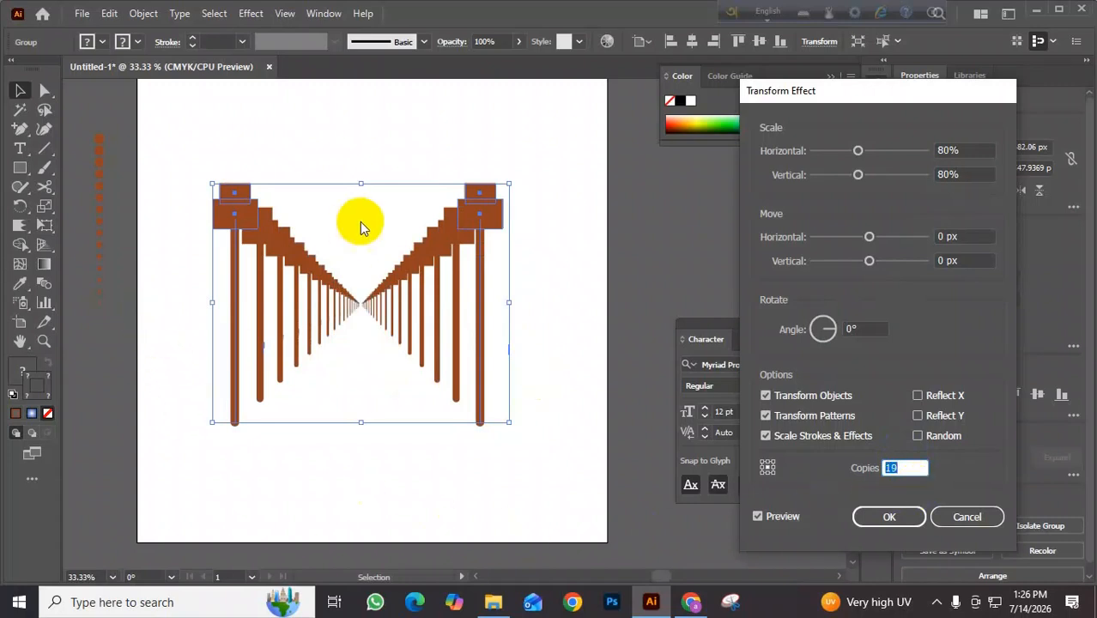
left_click(889, 516)
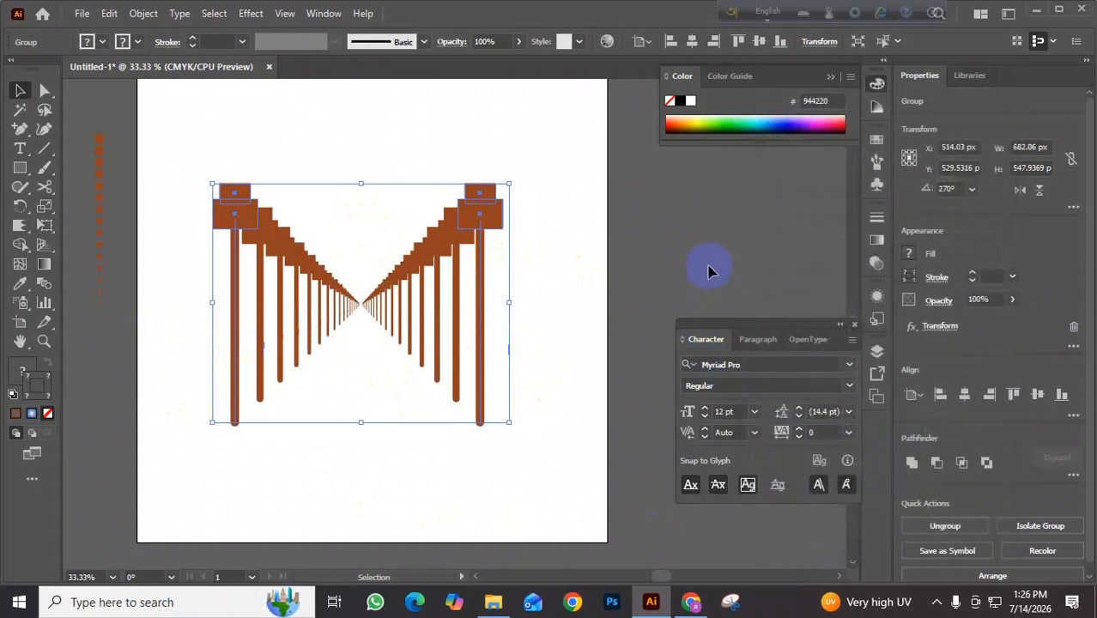
left_click(507, 322)
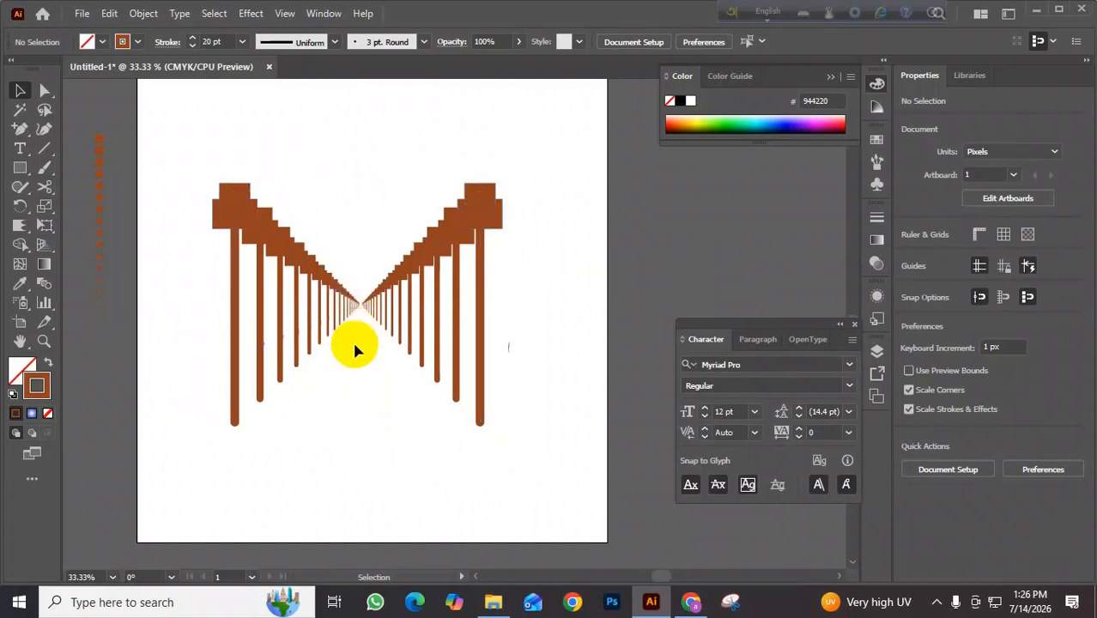
- Move the finished post pattern off the artboard, about 952 px to the left and 238 px up
left_click_drag(171, 154, 536, 367)
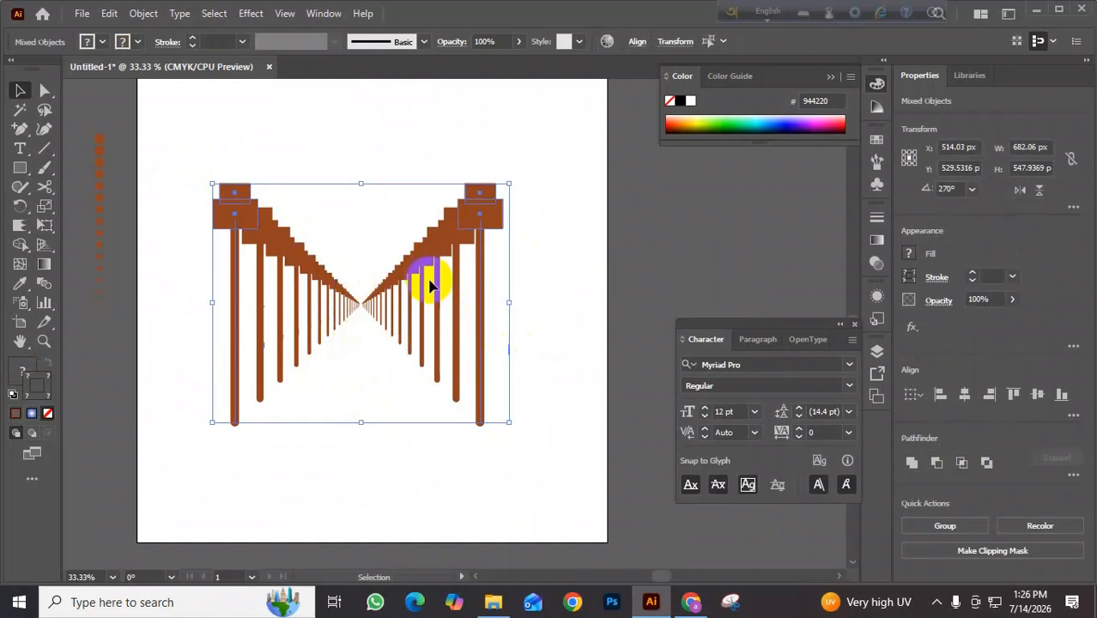
scroll(425, 302, "down", 1)
left_click_drag(412, 227, 107, 163)
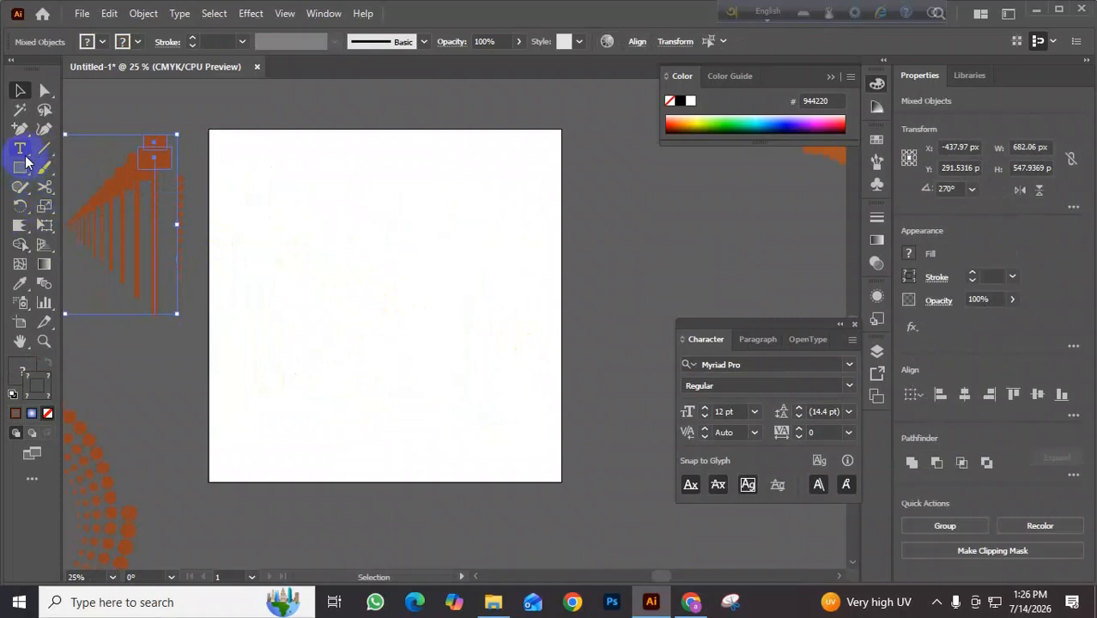
- Draw two tall freehand curves with the Pencil tool, bowing towards each other on the artboard
left_click(23, 192)
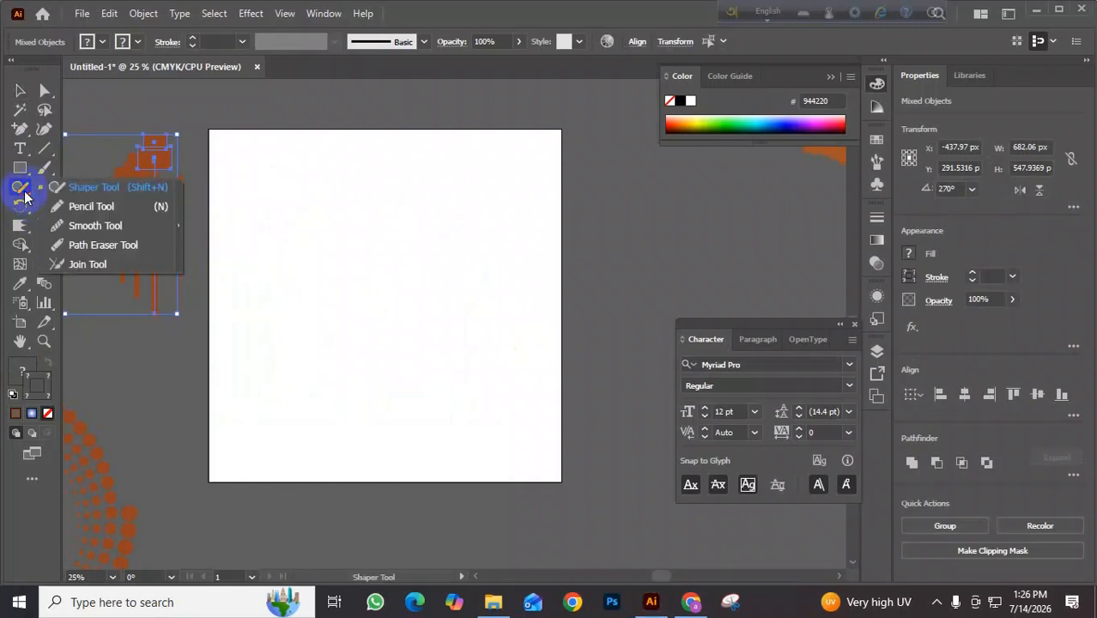
left_click(89, 206)
mouse_move(287, 231)
left_mouse_down()
mouse_move(322, 277)
mouse_move(323, 324)
mouse_move(284, 449)
left_mouse_up()
mouse_move(421, 221)
left_mouse_down()
mouse_move(400, 245)
mouse_move(389, 316)
mouse_move(424, 452)
left_mouse_up()
- Draw short freehand root strokes with the Pencil tool between the two curves and outward from their lower ends
left_click_drag(331, 390, 292, 455)
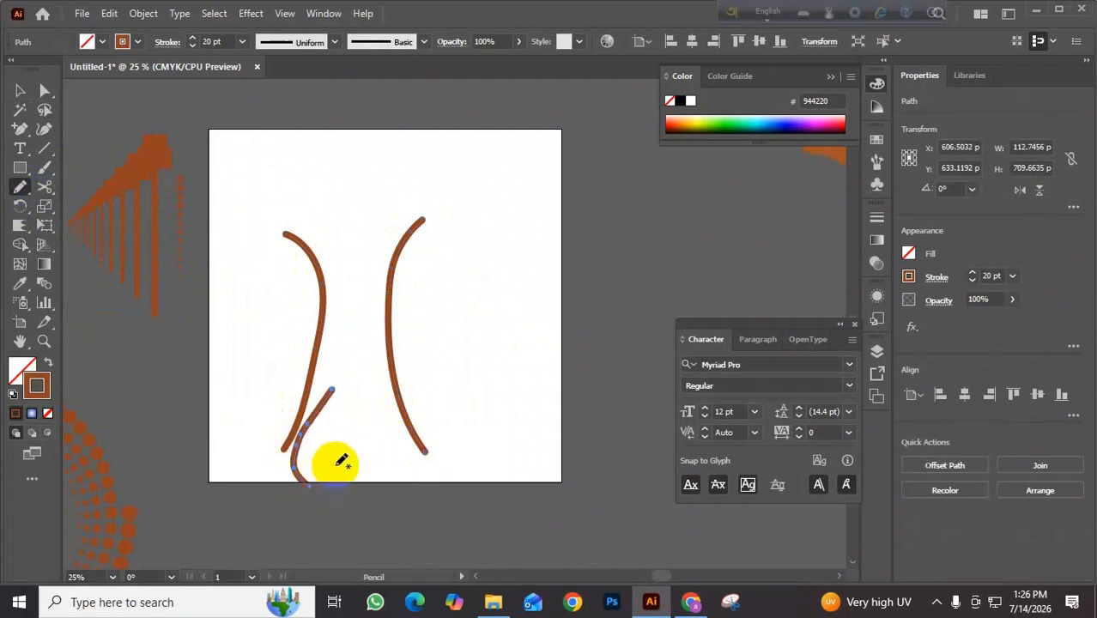
key("ctrl+z")
mouse_move(301, 477)
left_mouse_down()
mouse_move(313, 402)
mouse_move(337, 387)
mouse_move(399, 474)
left_mouse_up()
left_click_drag(352, 427, 342, 503)
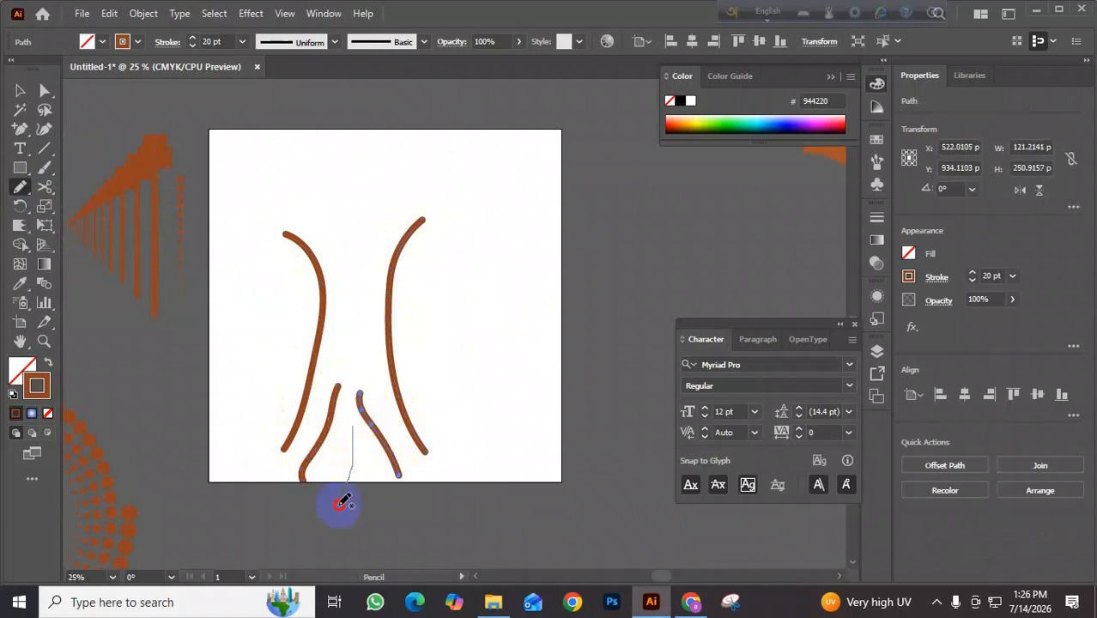
left_click_drag(286, 444, 220, 493)
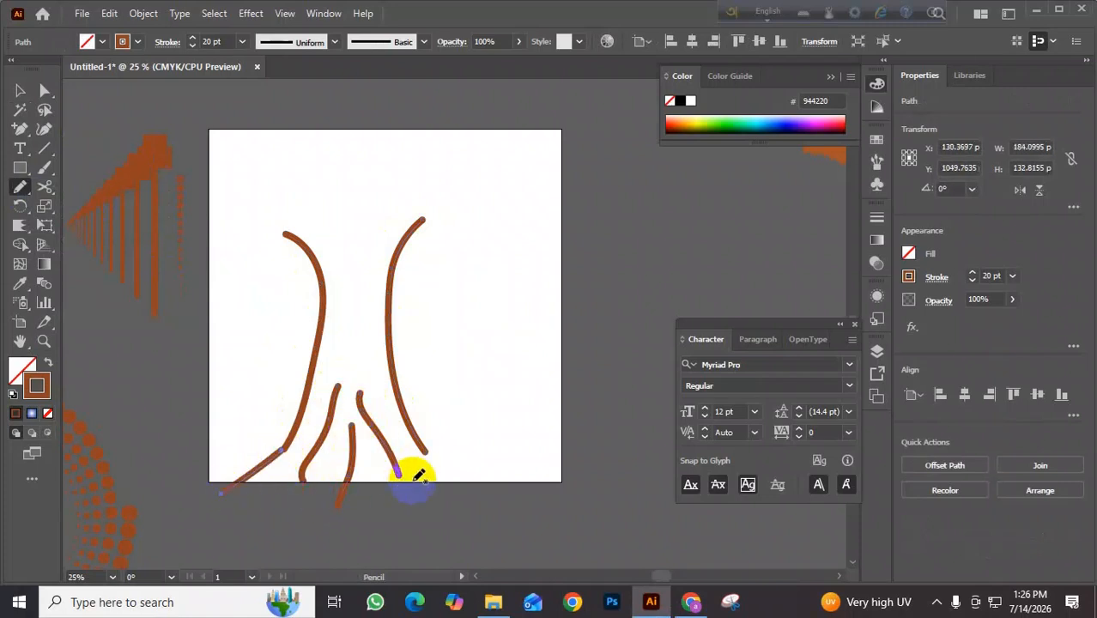
left_click_drag(427, 448, 456, 485)
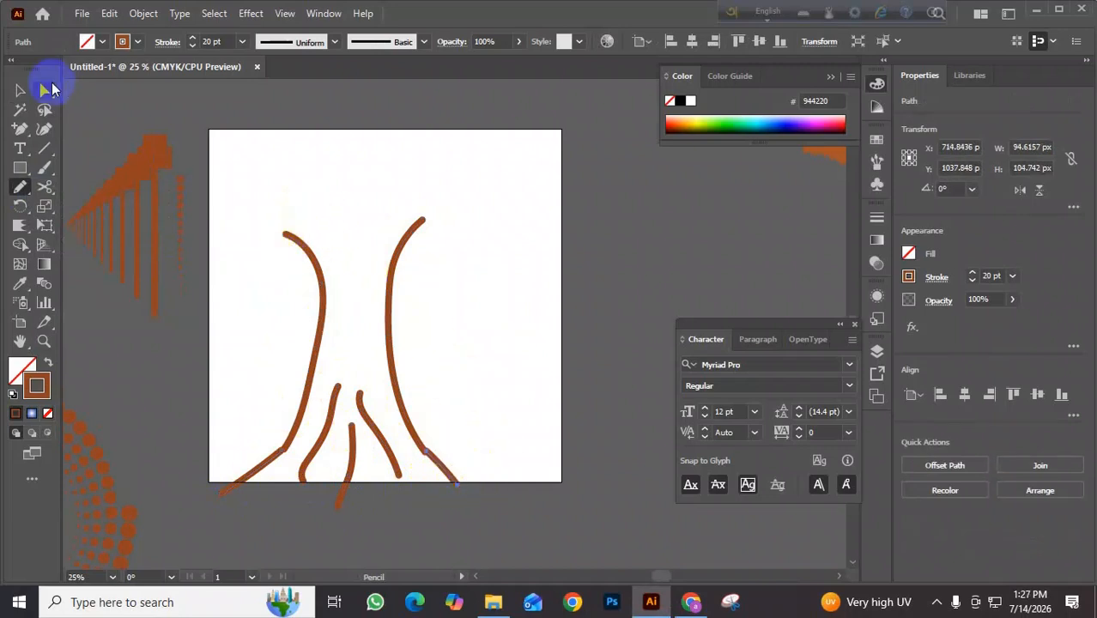
- Draw a freehand cloud-shaped crown outline around the upper ends of the curves and clear the selection
mouse_move(290, 272)
left_mouse_down()
mouse_move(208, 231)
mouse_move(227, 217)
mouse_move(243, 225)
mouse_move(231, 192)
mouse_move(256, 149)
mouse_move(281, 155)
mouse_move(291, 99)
mouse_move(359, 87)
left_mouse_up()
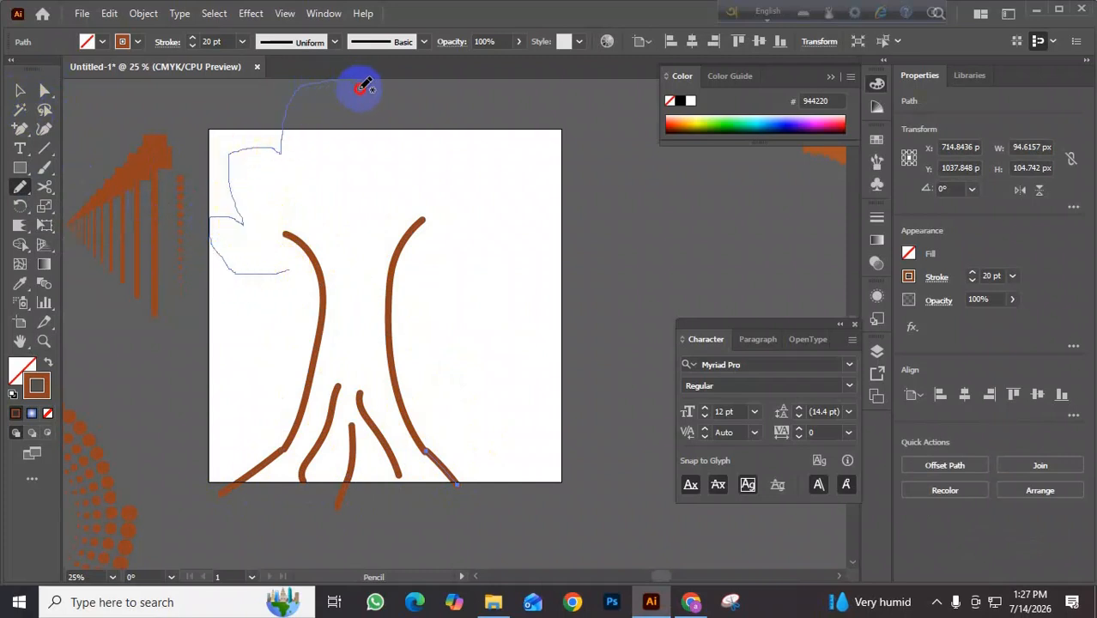
mouse_move(470, 125)
left_mouse_down()
mouse_move(506, 162)
mouse_move(515, 244)
mouse_move(456, 303)
mouse_move(393, 284)
left_mouse_up()
left_click(23, 92)
left_click(745, 296)
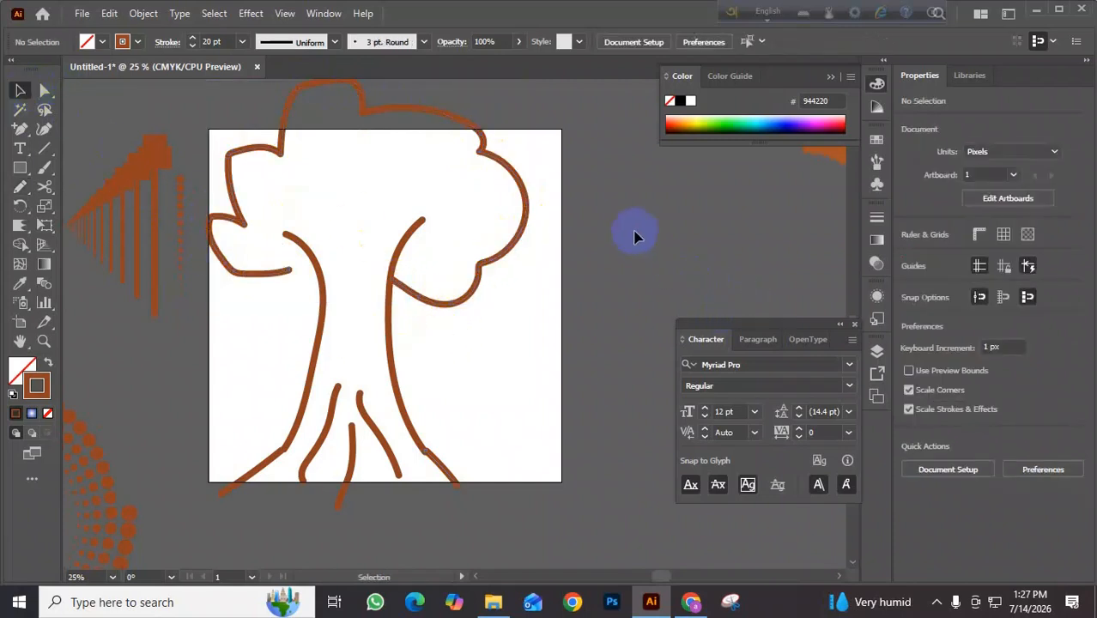
- Delete the crown outline and all the trunk and root strokes of the freehand tree sketch
left_click(525, 191)
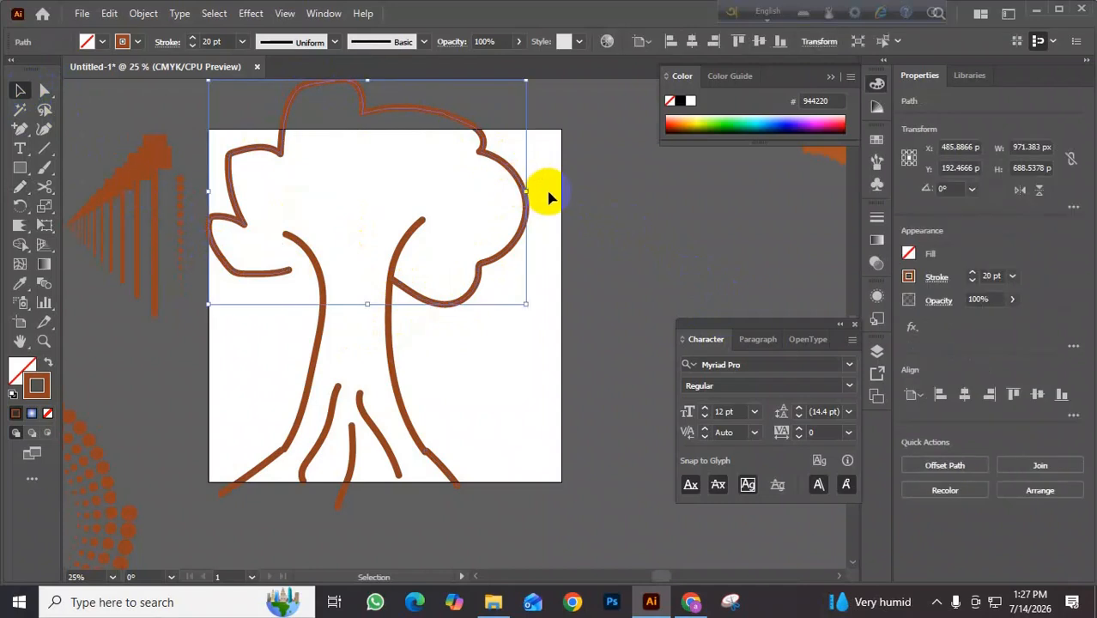
key("Delete")
left_click_drag(494, 198, 283, 491)
key("Delete")
left_click_drag(325, 399, 238, 500)
key("Delete")
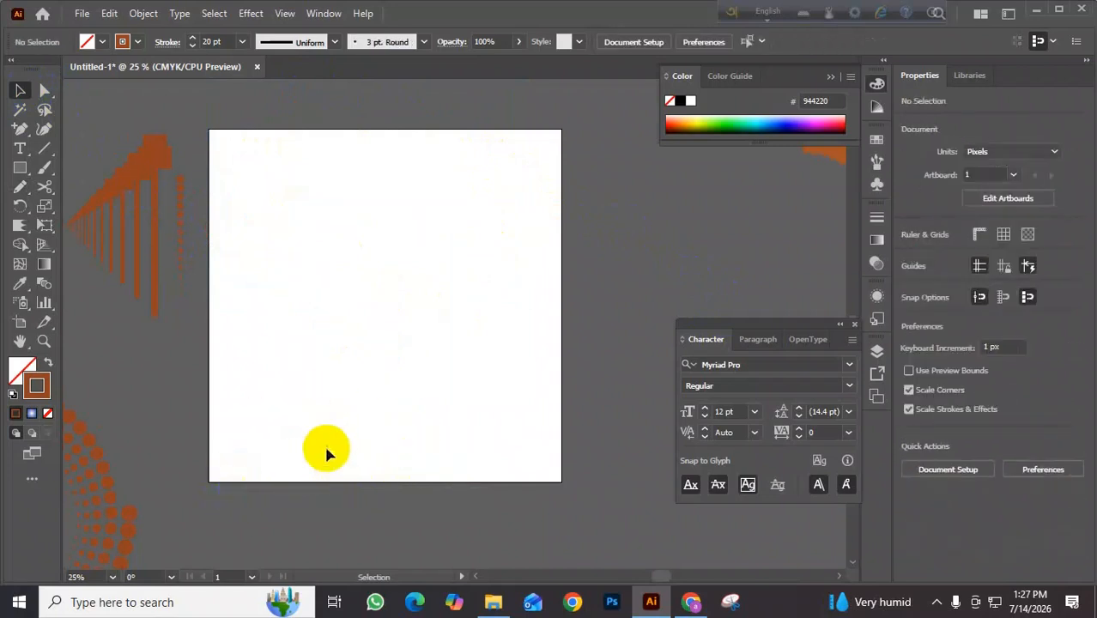
- Draw a tall trunk rectangle about 204 by 770 px on the artboard's lower half and swap its stroke and fill colours
left_click(19, 168)
mouse_move(352, 230)
left_mouse_down()
mouse_move(364, 400)
mouse_move(422, 436)
mouse_move(420, 483)
left_mouse_up()
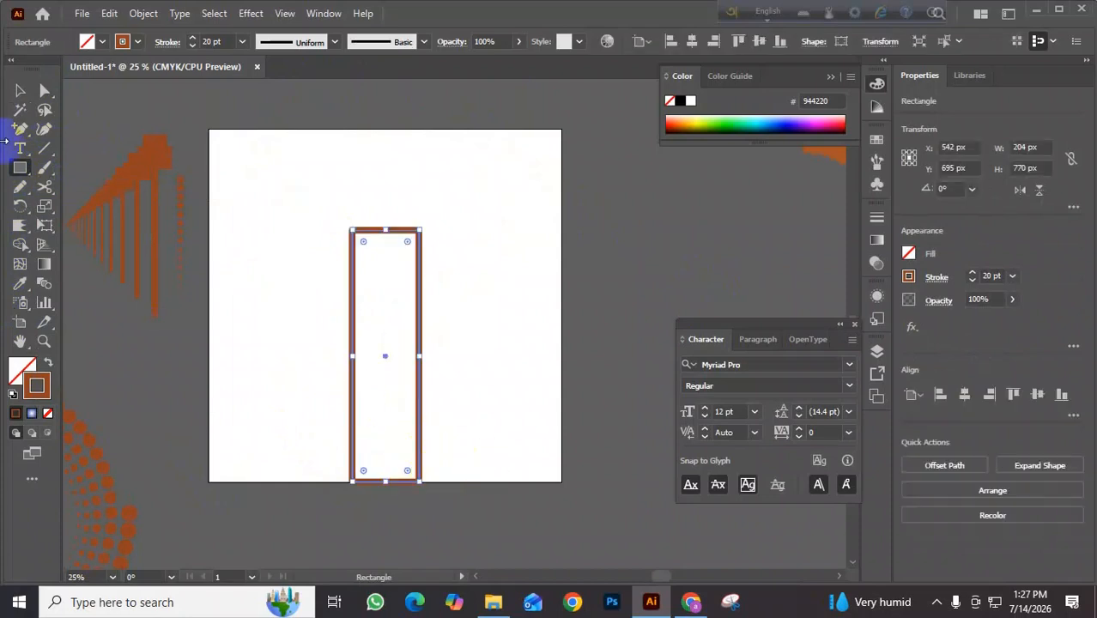
left_click(50, 359)
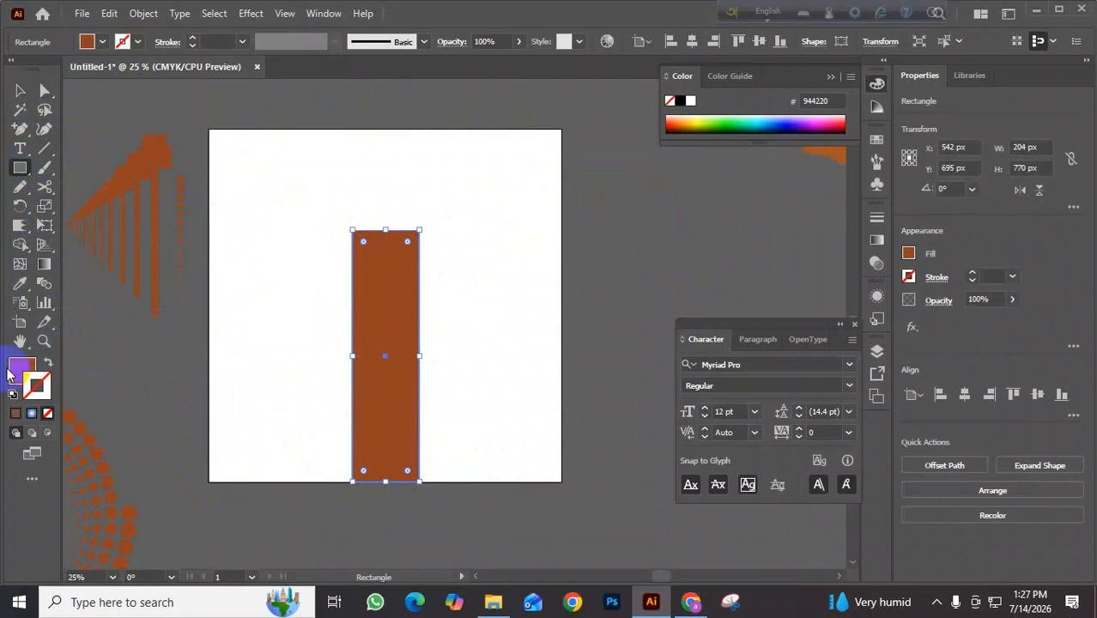
- Set the rectangle's fill to dark brown 1c0a04 and move it about 81 px left and 27 px down
double_click(21, 375)
left_click_drag(546, 382, 717, 373)
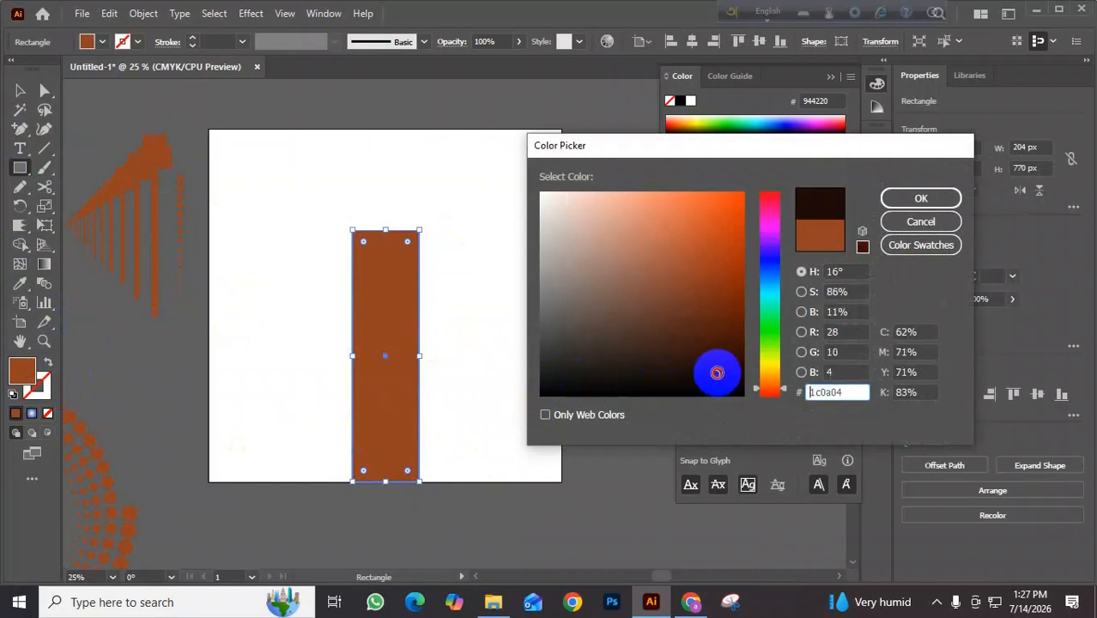
left_click(919, 197)
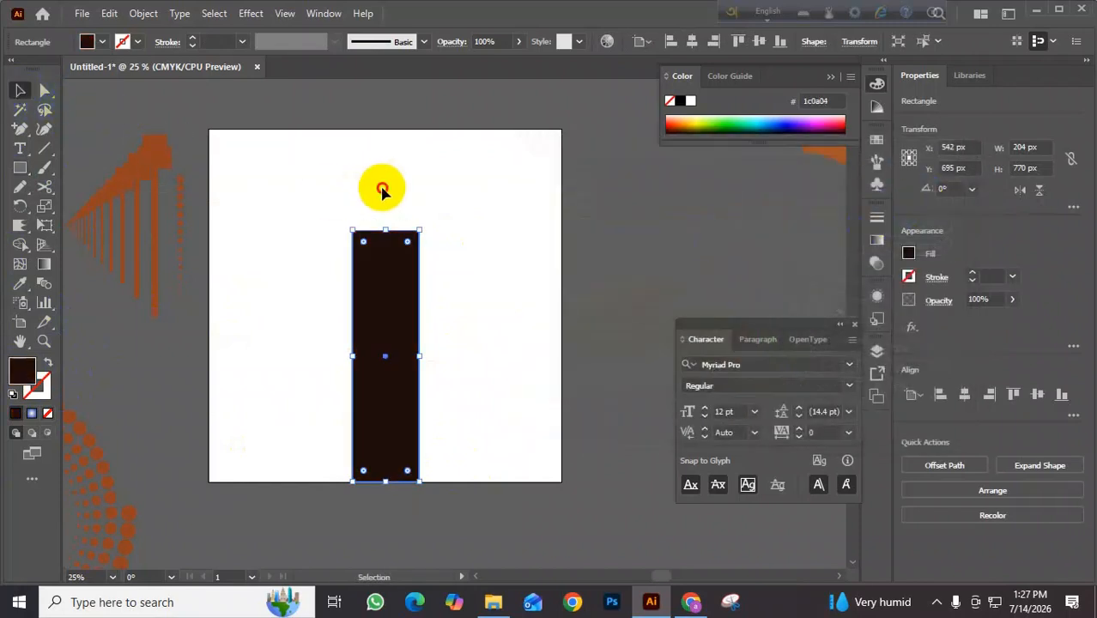
left_click_drag(394, 299, 367, 307)
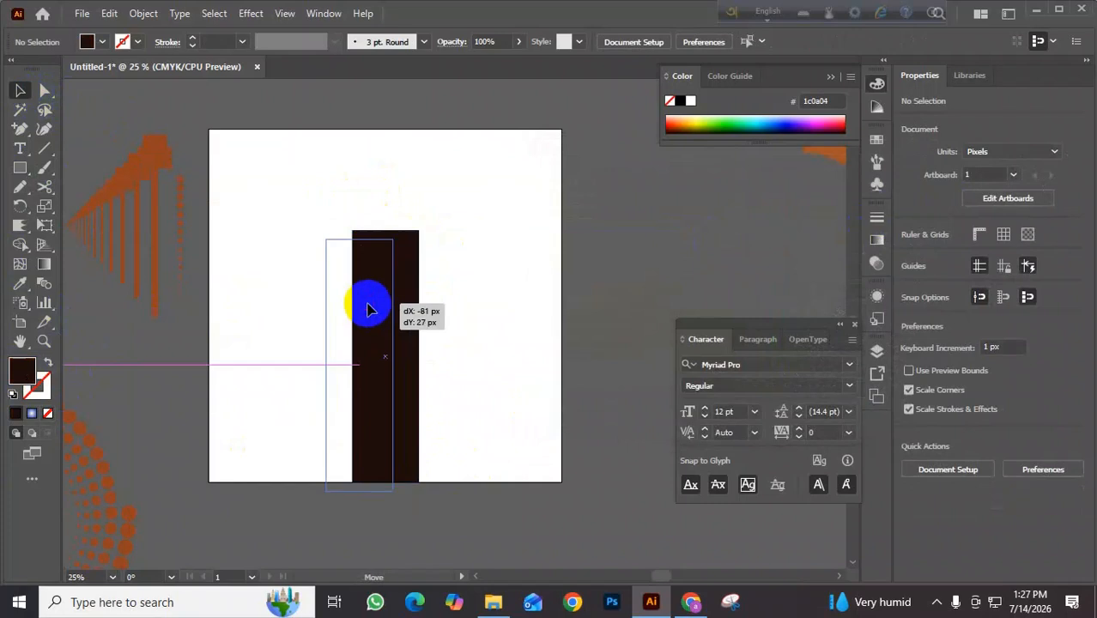
- Build a crown above the trunk from copies of a circle about 296 px wide, enlarging one to about 597 by 464 px
left_click(20, 167)
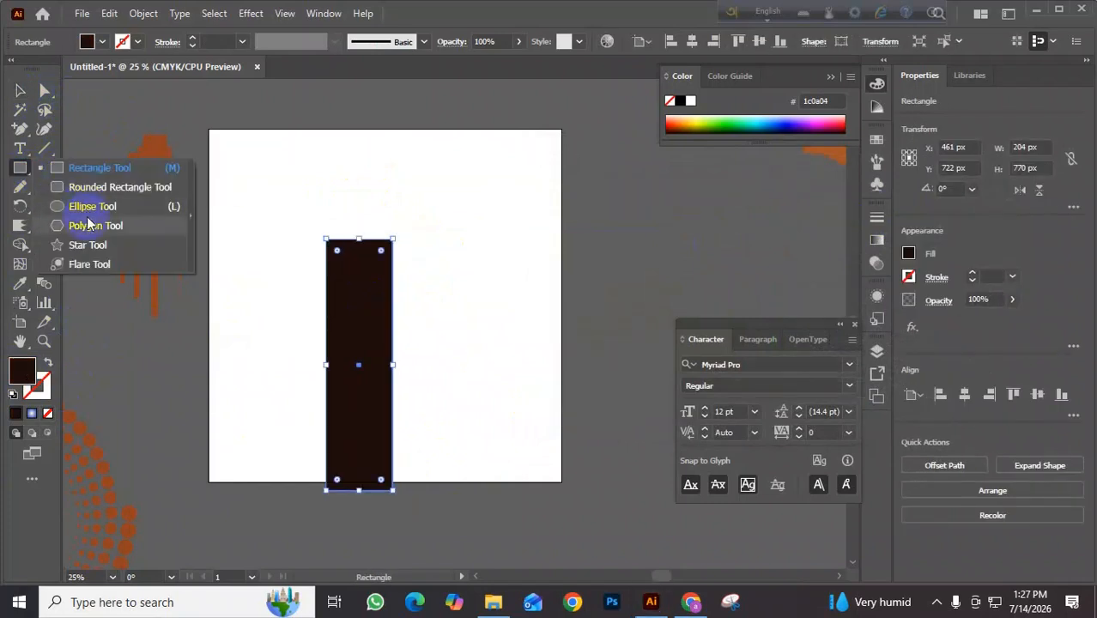
left_click(87, 207)
left_click_drag(268, 215, 316, 264)
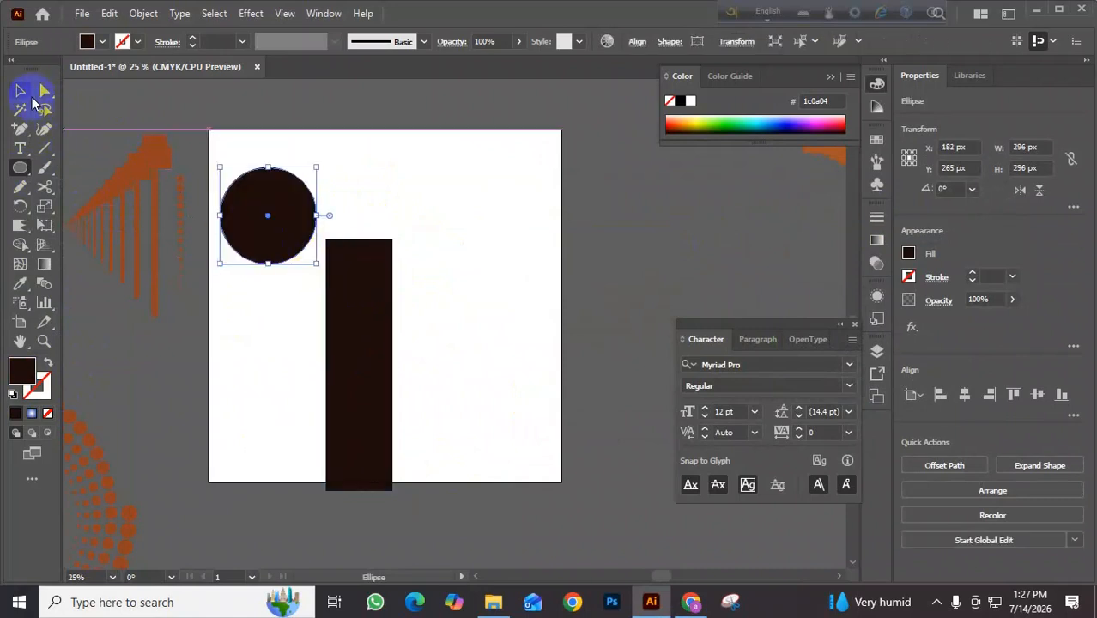
left_click(20, 91)
left_click_drag(279, 215, 438, 146)
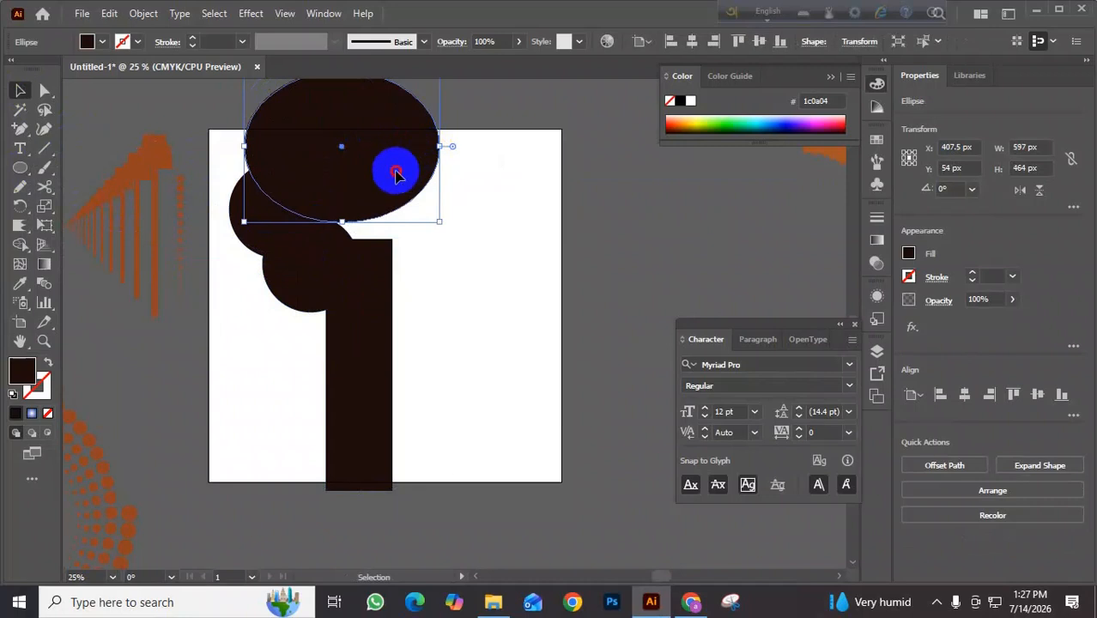
left_click_drag(336, 269, 467, 143)
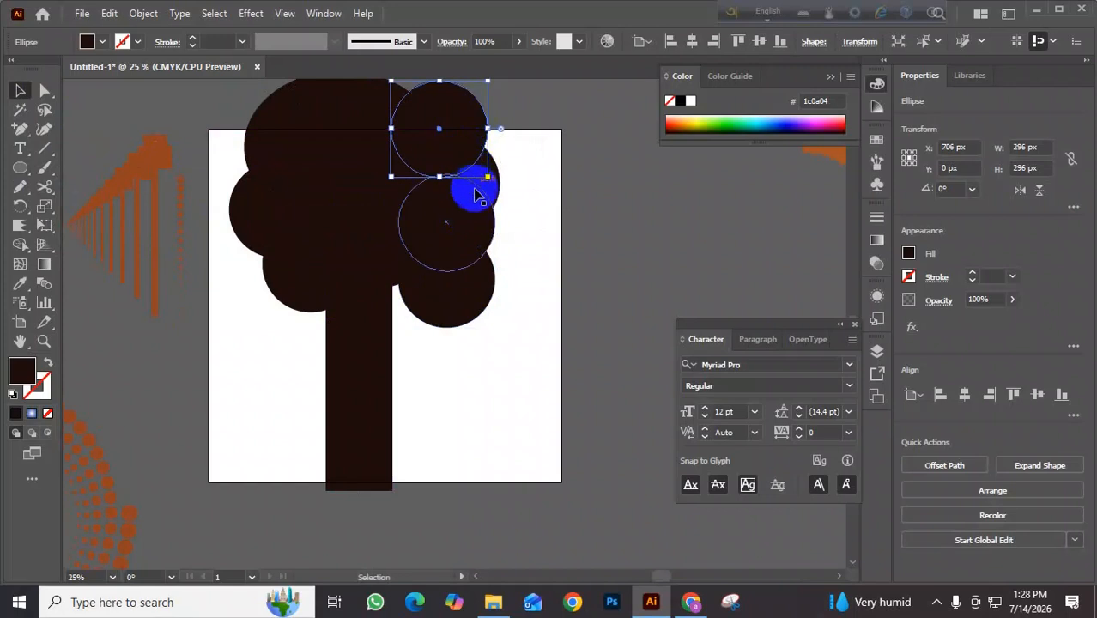
left_click_drag(468, 216, 549, 210)
- Select the crown's overlapping circles, merge them into one shape with the Shape Builder and clear the selection
left_click_drag(566, 138, 273, 230)
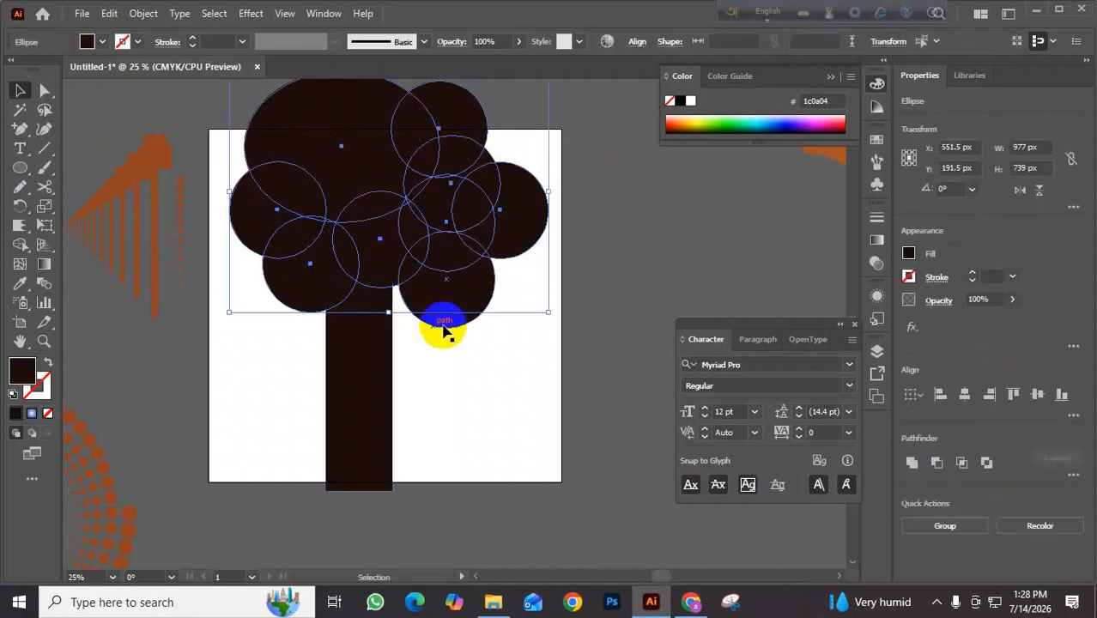
left_click_drag(449, 269, 431, 329)
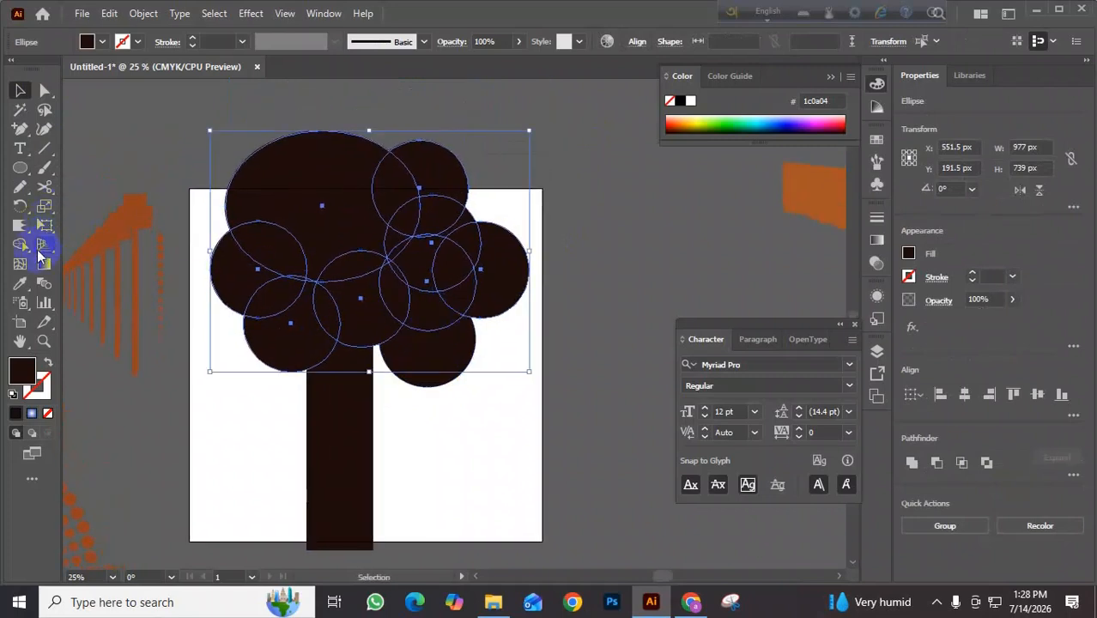
left_click(21, 246)
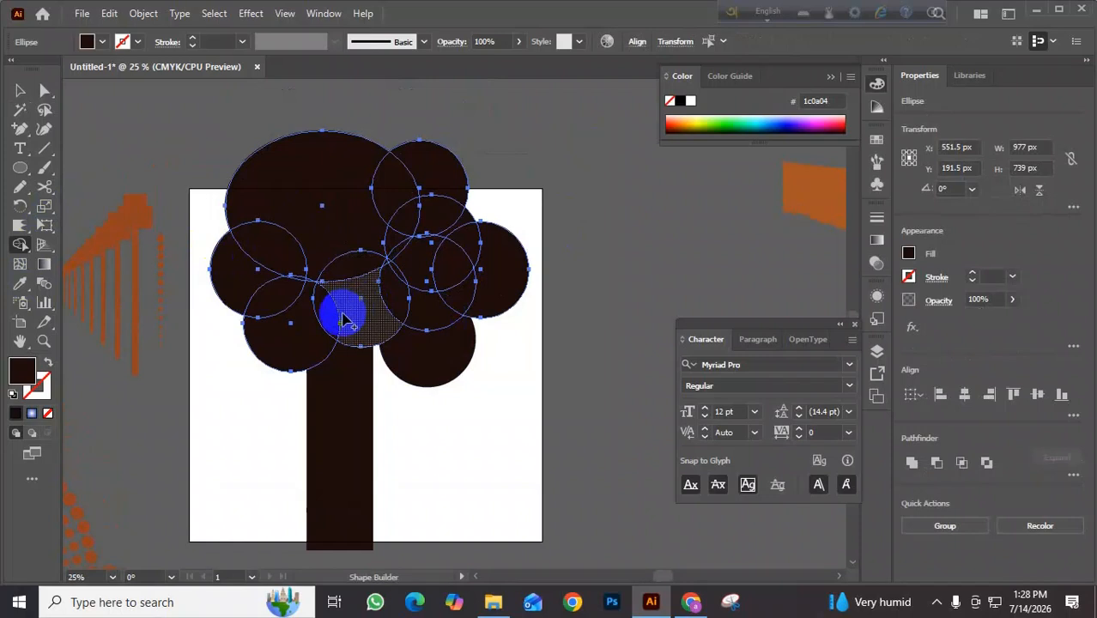
mouse_move(307, 318)
left_mouse_down()
mouse_move(340, 277)
mouse_move(297, 274)
mouse_move(278, 257)
mouse_move(266, 272)
mouse_move(282, 296)
mouse_move(418, 178)
mouse_move(435, 188)
mouse_move(389, 230)
mouse_move(449, 223)
mouse_move(481, 264)
mouse_move(432, 288)
mouse_move(440, 249)
mouse_move(394, 248)
mouse_move(397, 297)
mouse_move(412, 300)
mouse_move(366, 255)
mouse_move(387, 258)
mouse_move(408, 296)
mouse_move(401, 337)
mouse_move(433, 355)
mouse_move(446, 324)
mouse_move(441, 360)
left_mouse_up()
left_click(20, 91)
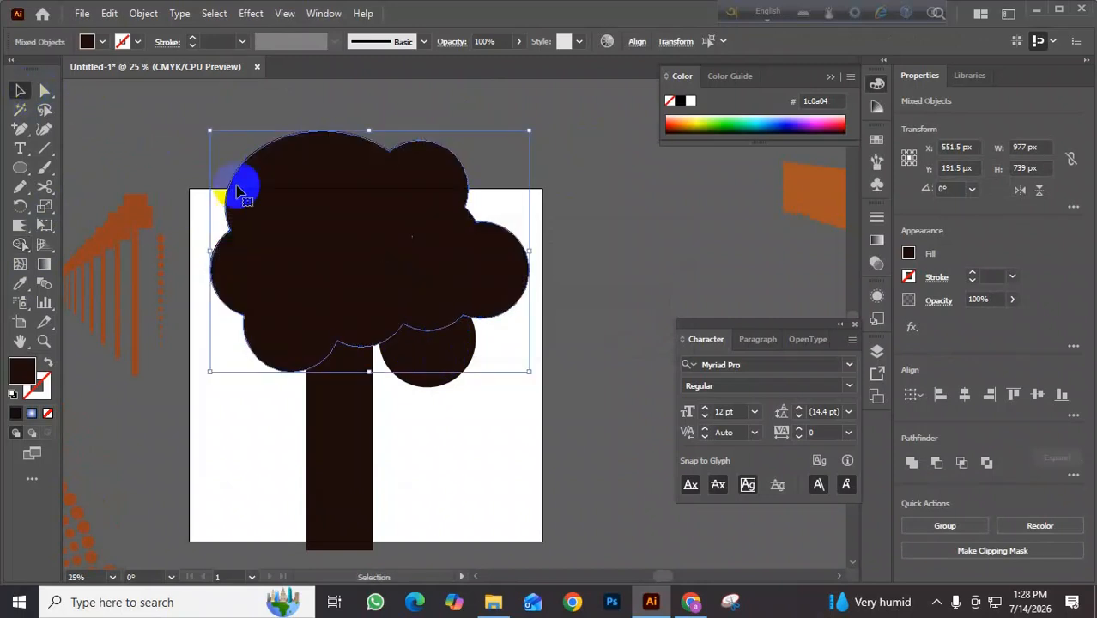
left_click(566, 273)
- Merge the remaining lower circle into the crown with the Shape Builder and clear the selection
left_click_drag(576, 225, 431, 338)
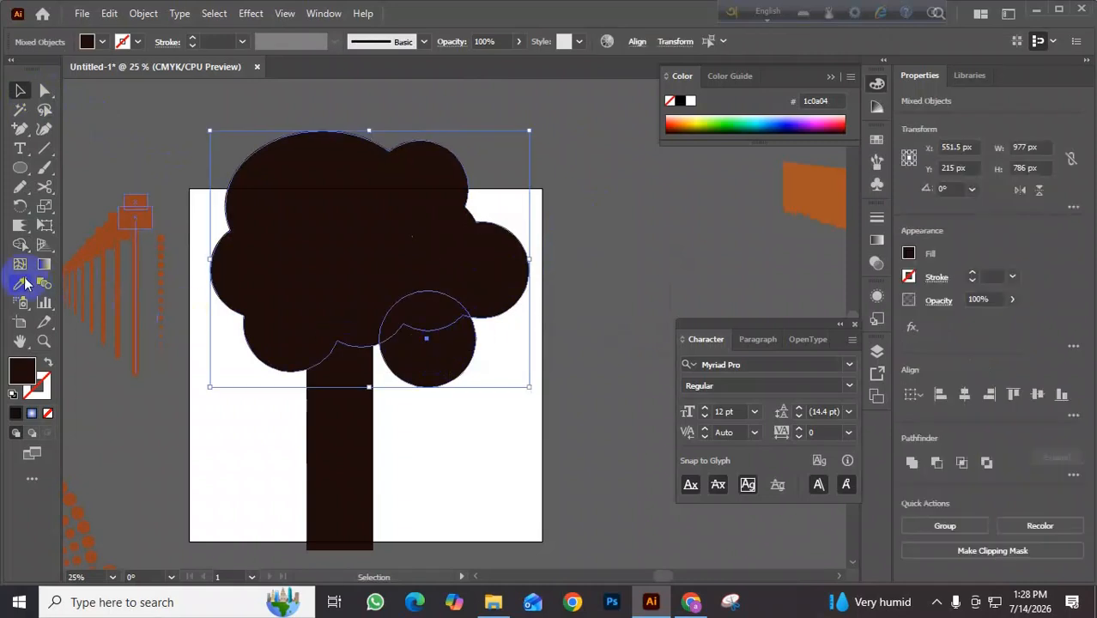
left_click(20, 244)
mouse_move(420, 290)
left_mouse_down()
mouse_move(431, 287)
mouse_move(448, 335)
mouse_move(435, 356)
left_mouse_up()
left_click(22, 93)
left_click(609, 254)
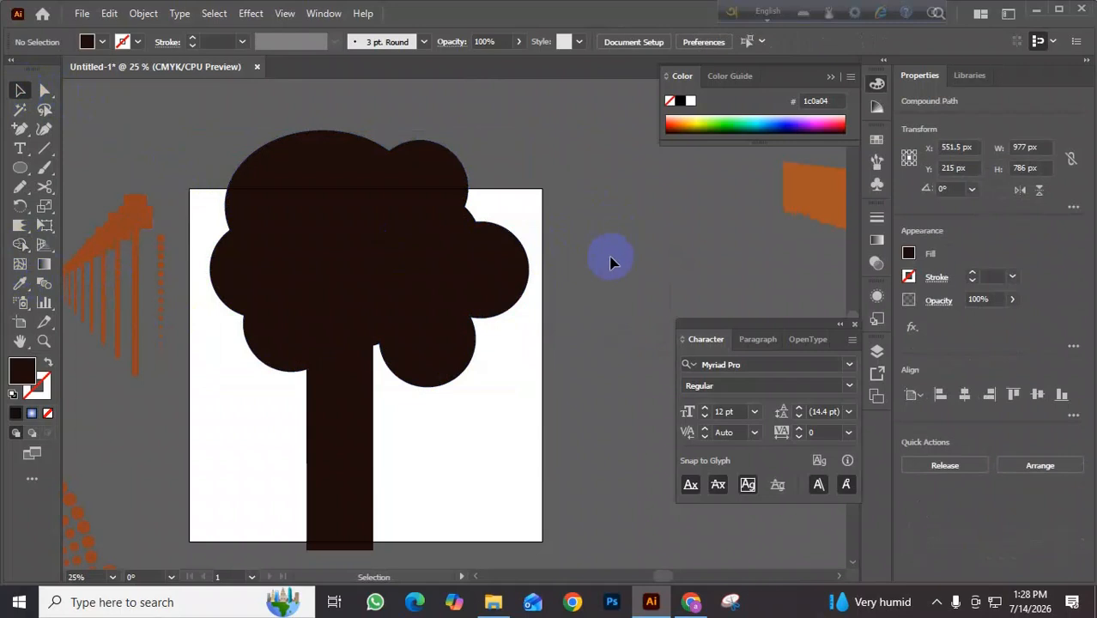
- Fill the merged crown with dark green 002a07
scroll(600, 236, "down", 2)
left_click(458, 256)
left_click(729, 122)
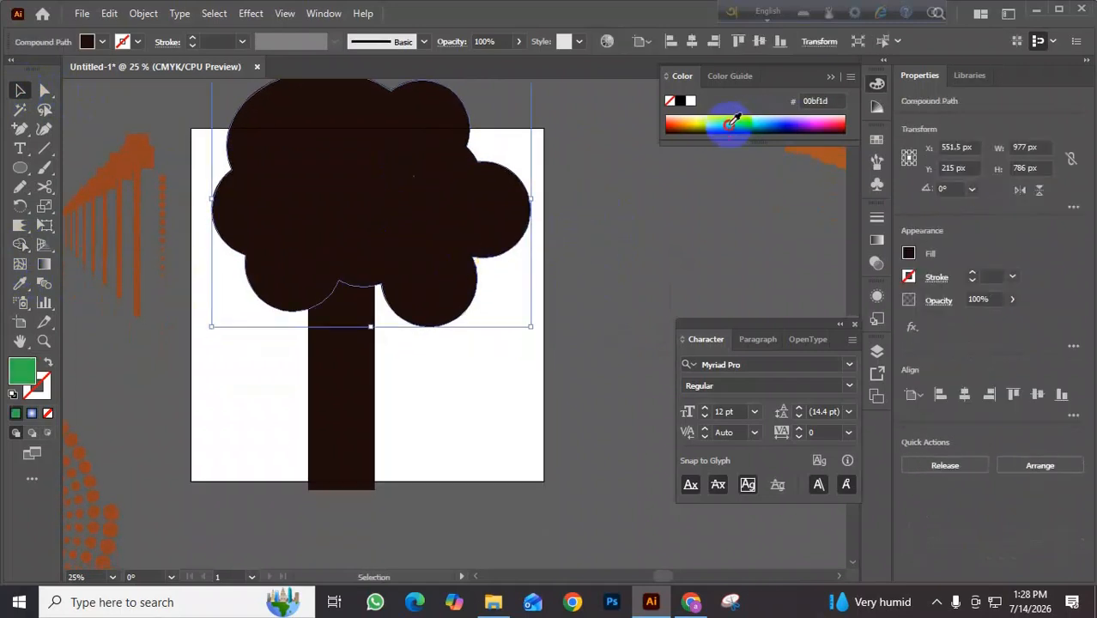
left_click(736, 124)
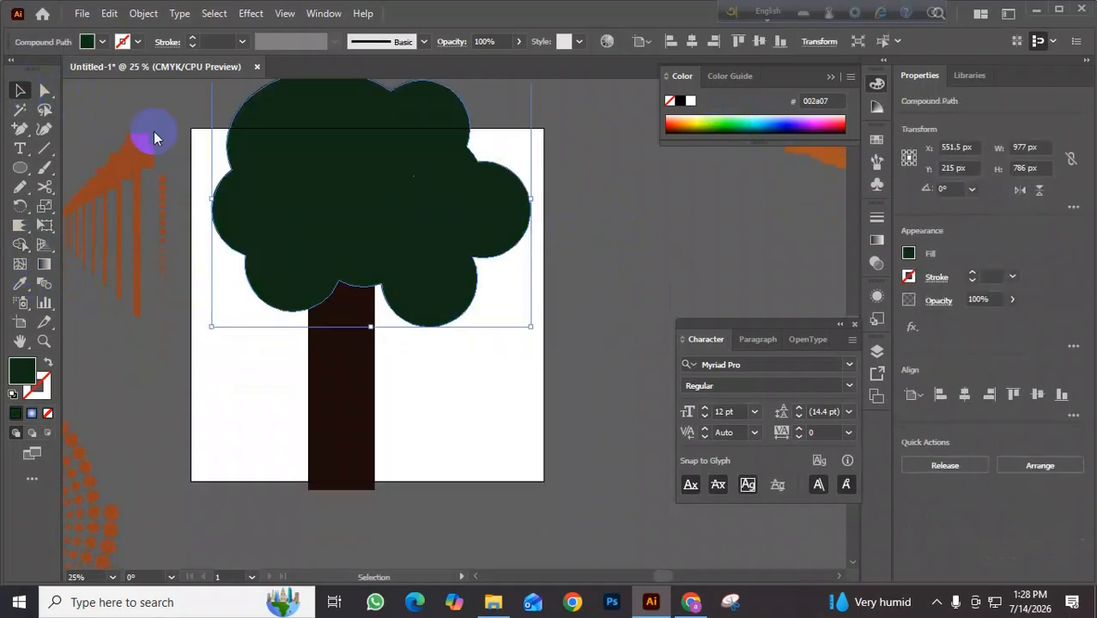
- Narrow the trunk rectangle slightly and shift it right under the middle of the crown, leaving nothing selected
left_click_drag(374, 393, 396, 367)
left_click(453, 375)
key("a")
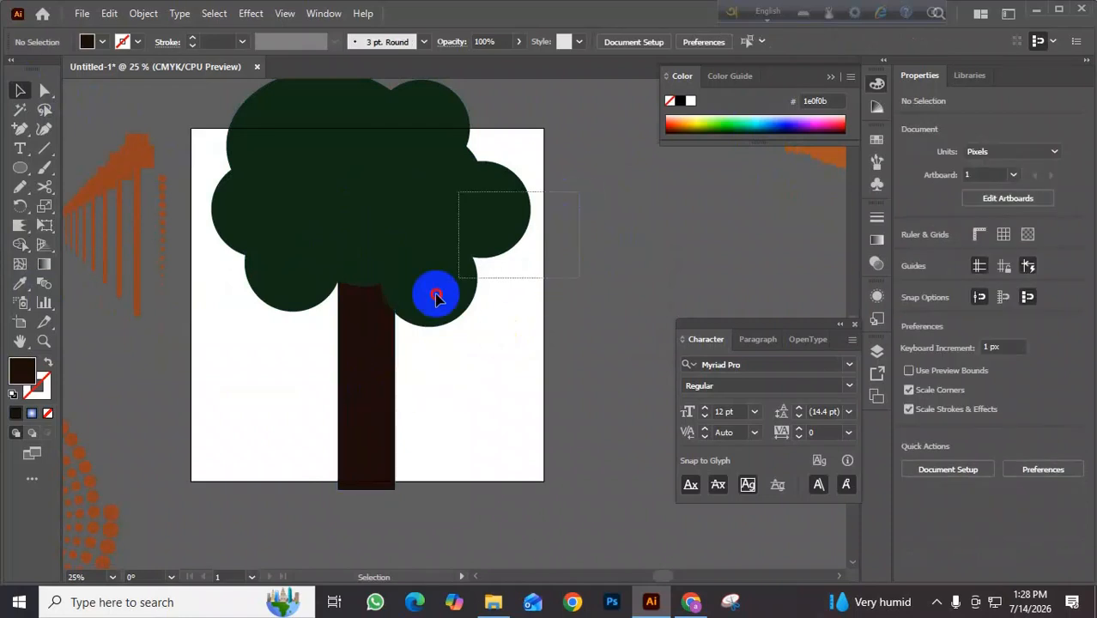
- Group the green crown and the brown trunk into one tree
left_click_drag(436, 297, 293, 427)
key("ctrl+g")
key("v")
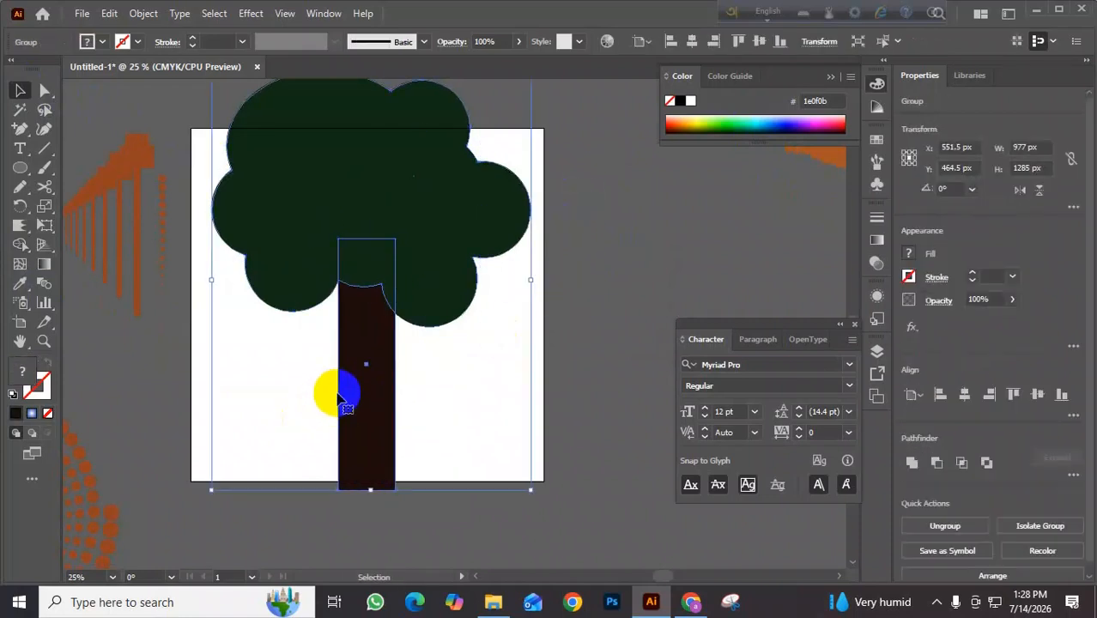
- Scale the tree group down to a small size, place it on the artboard's left side and clear the selection
scroll(406, 338, "down", 1)
left_click_drag(489, 162, 232, 402)
scroll(384, 307, "up", 1)
left_click(331, 416)
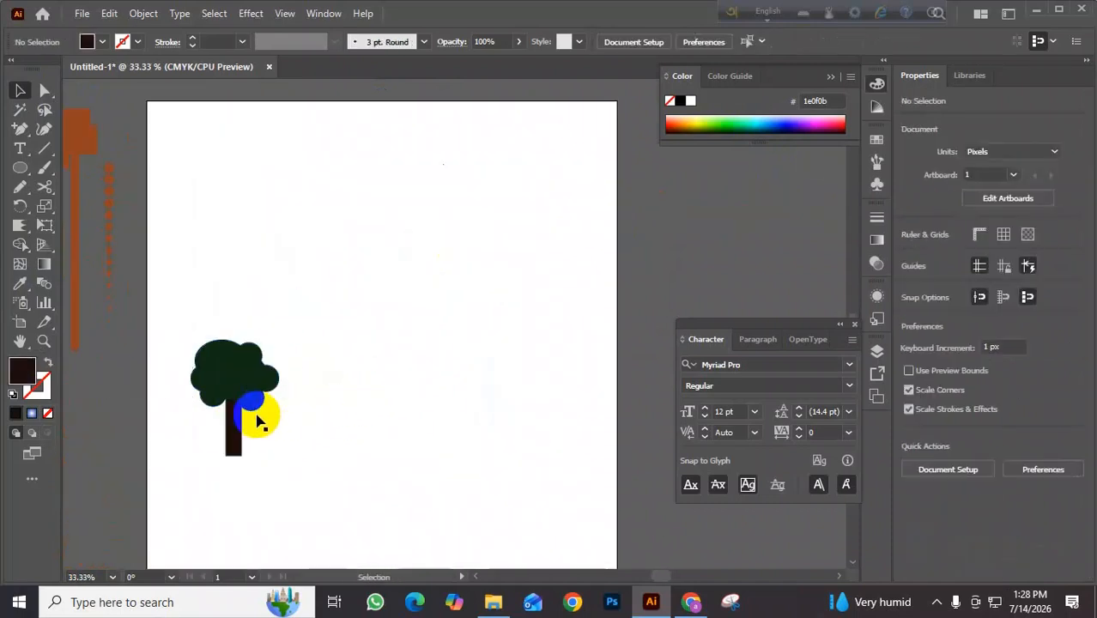
- Enlarge the small tree to about 535 px tall and place a copy level with it at the artboard's right edge
left_click(262, 376)
left_click_drag(282, 342, 320, 279)
left_click_drag(264, 372, 519, 365)
- Select both trees and group them
scroll(380, 345, "down", 1)
left_click_drag(479, 213, 211, 450)
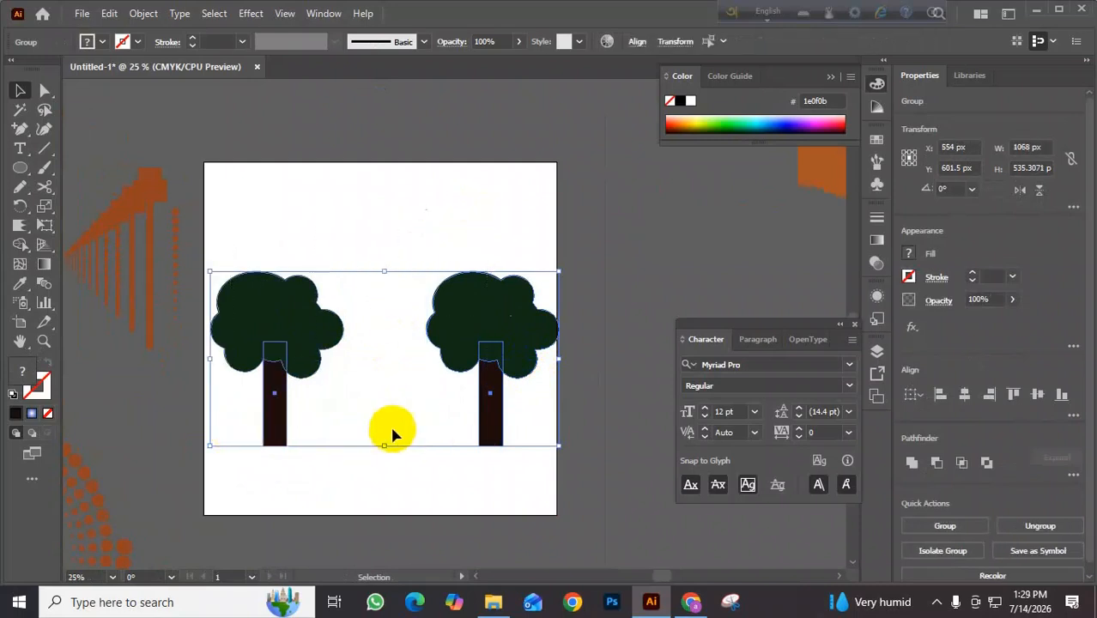
key("ctrl+g")
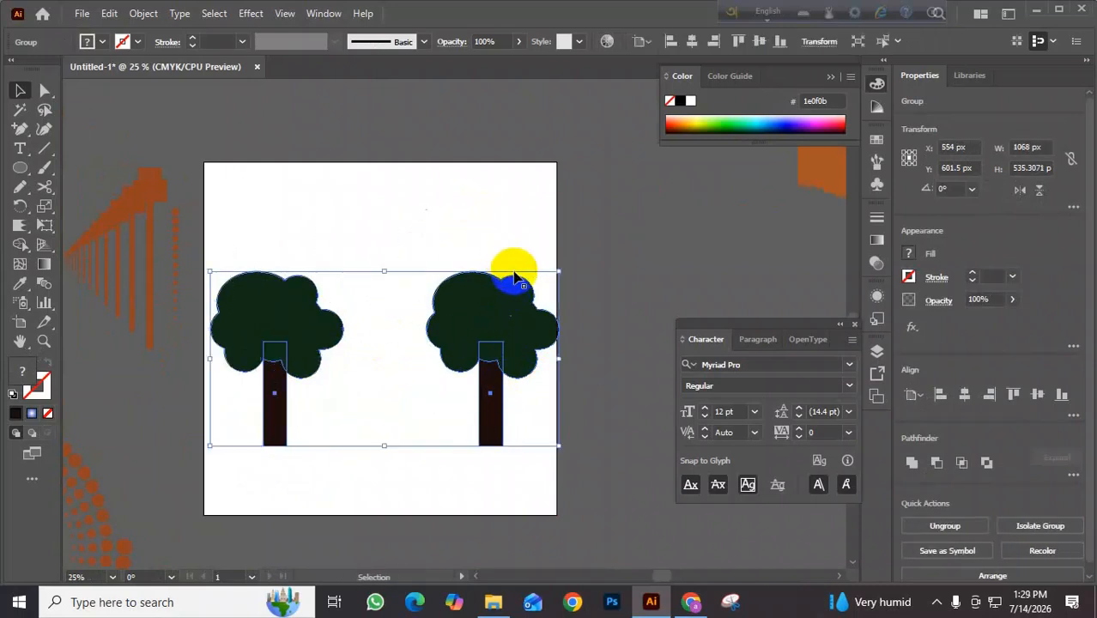
- Start a Transform effect on the grouped tree pair and set its horizontal and vertical scale to 50%
left_click(249, 15)
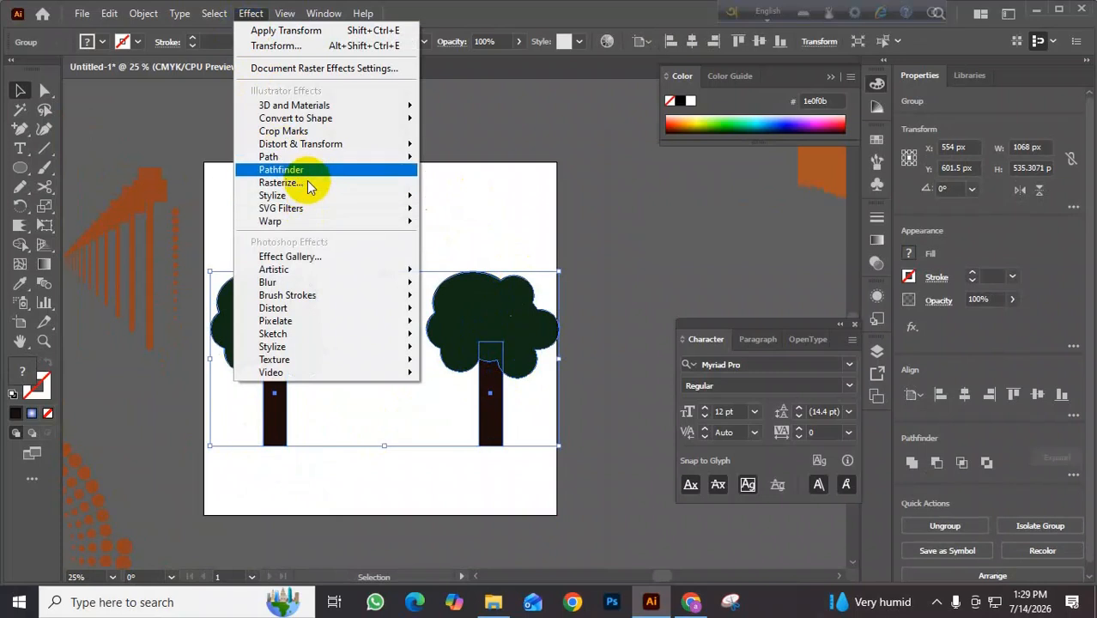
mouse_move(347, 147)
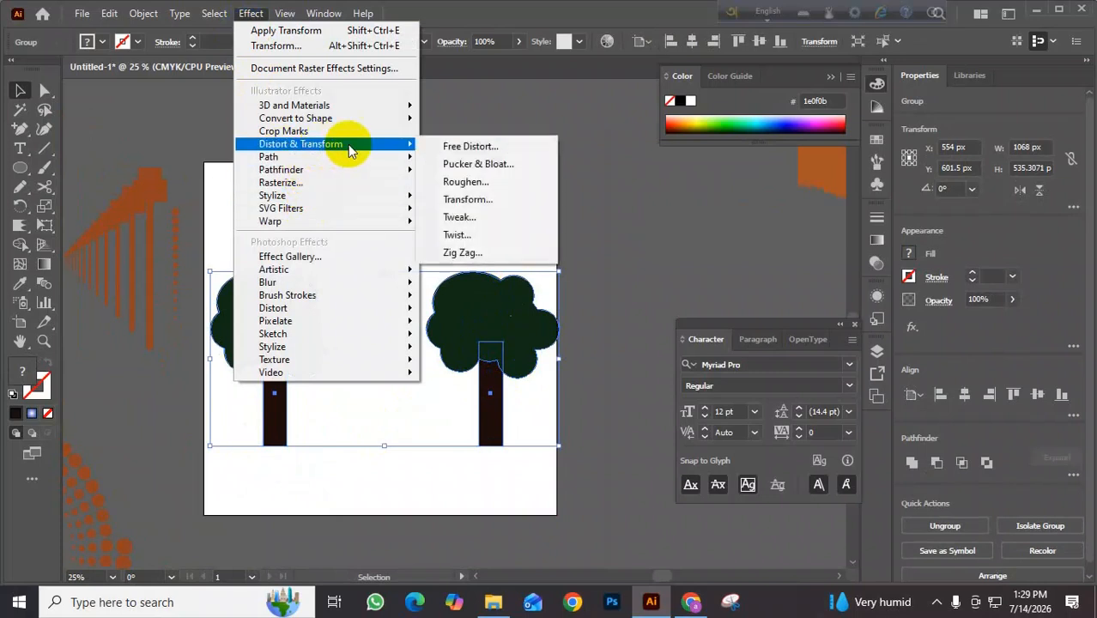
left_click(466, 201)
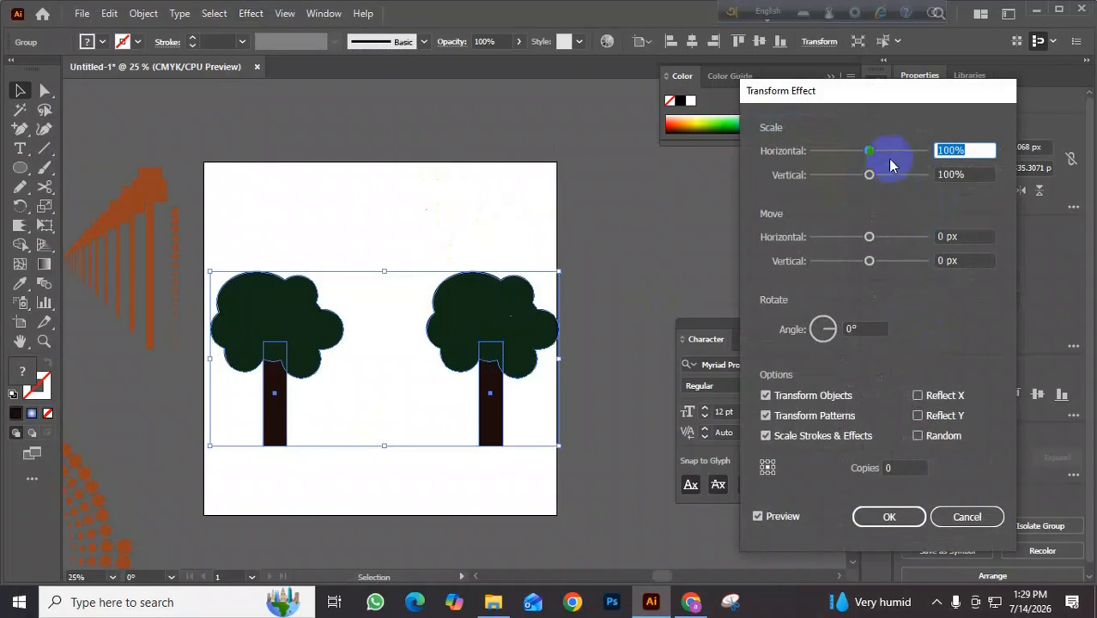
mouse_move(863, 158)
left_mouse_down()
mouse_move(857, 173)
mouse_move(862, 152)
mouse_move(844, 151)
left_mouse_up()
left_click(948, 159)
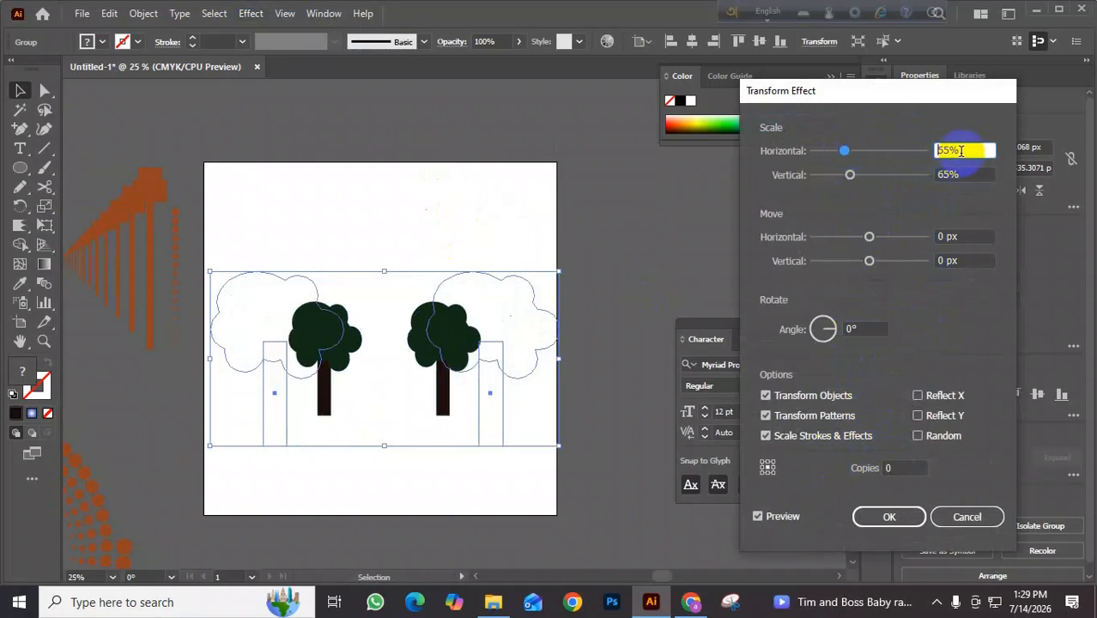
left_click_drag(967, 152, 910, 166)
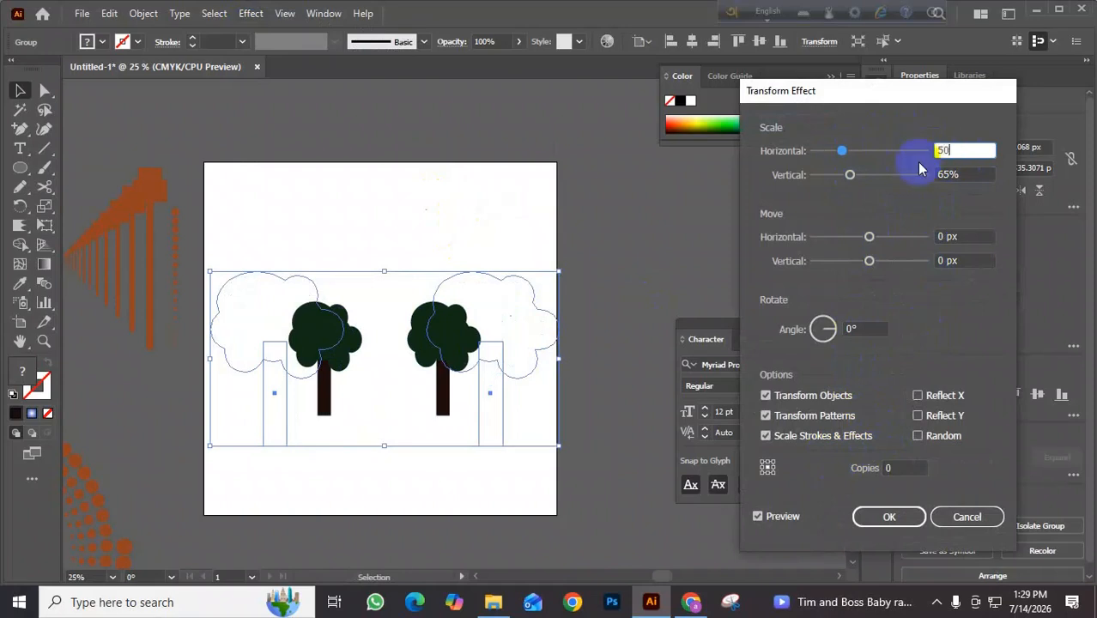
type("50")
key("Tab")
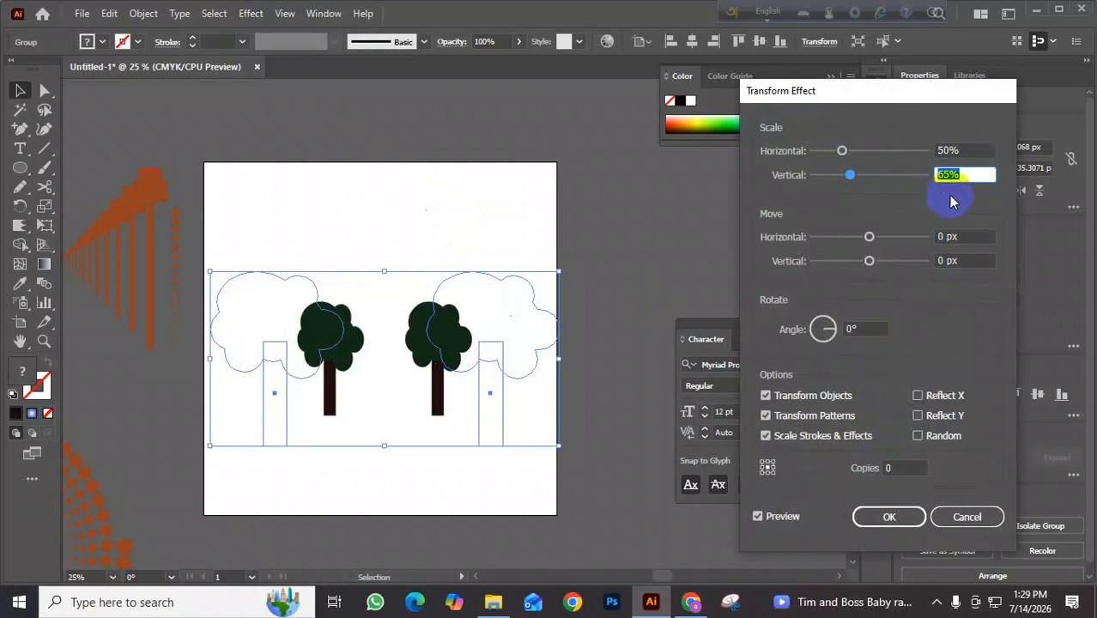
type("50")
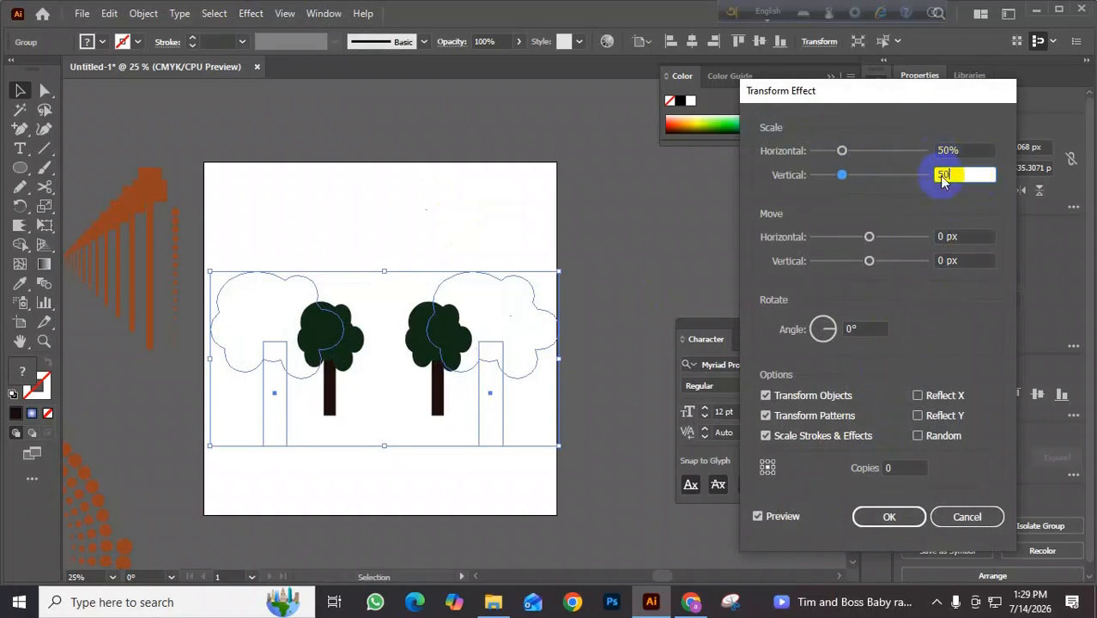
- Raise the number of copies until the trees recede to a central vanishing point, and apply the effect
left_click(892, 468)
key("Up")
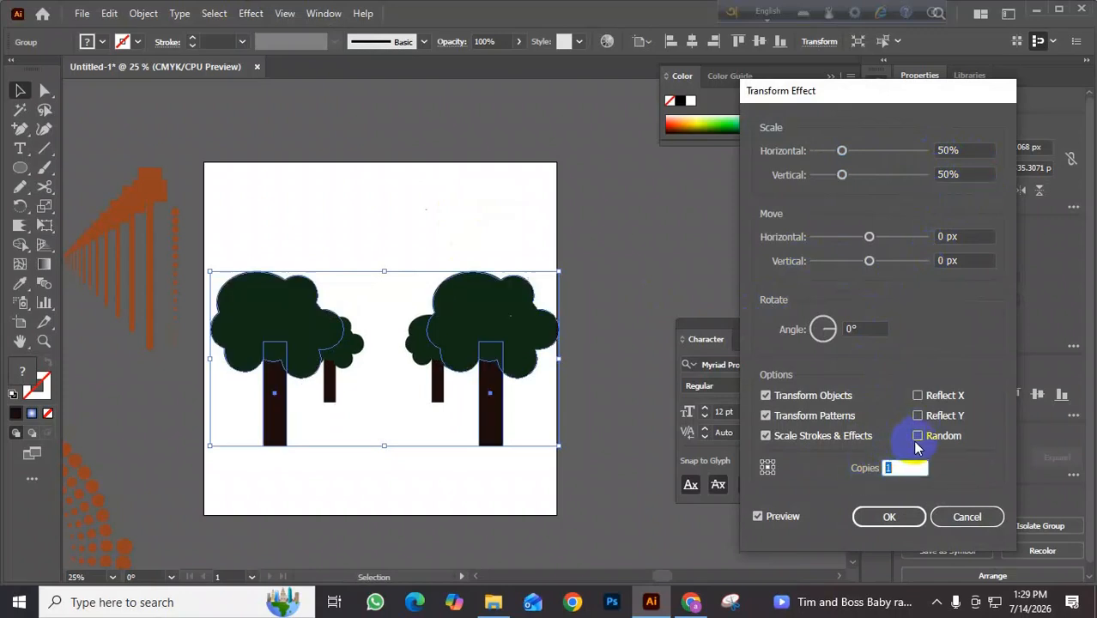
left_click(876, 516)
left_click(616, 265)
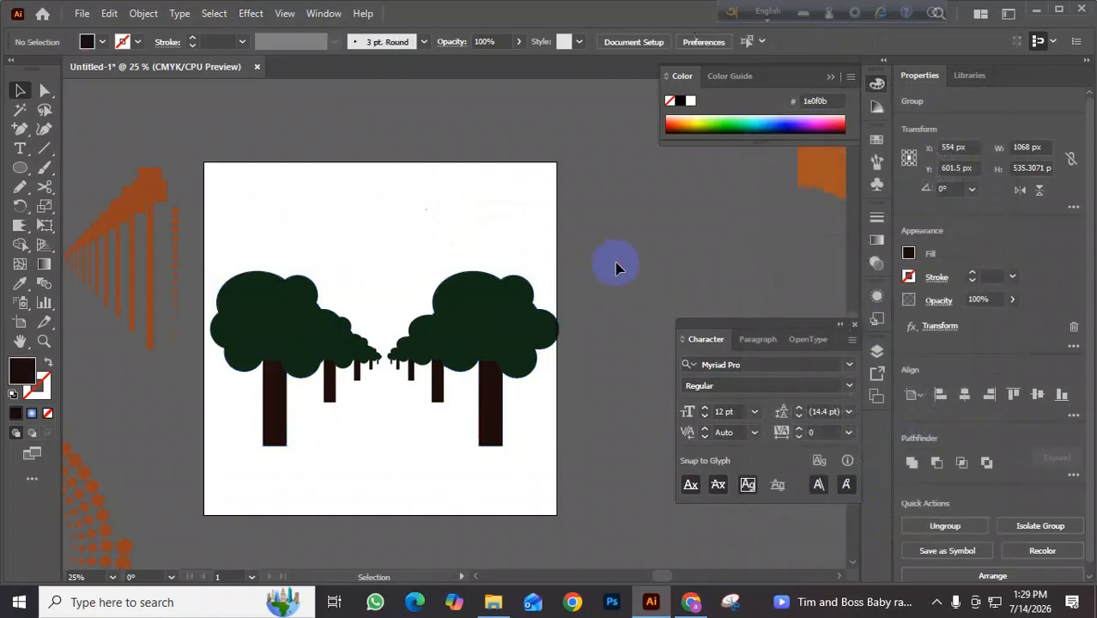
scroll(436, 302, "up", 2)
left_click_drag(588, 312, 590, 235)
scroll(636, 206, "down", 1)
left_click_drag(618, 126, 279, 347)
left_click(480, 446)
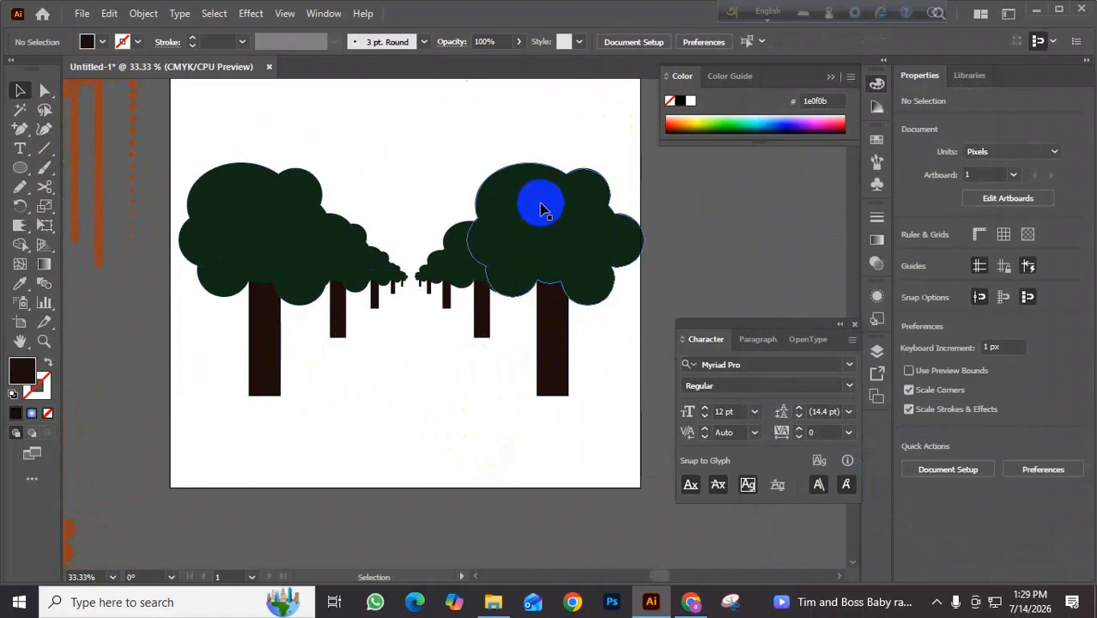
left_click(552, 219)
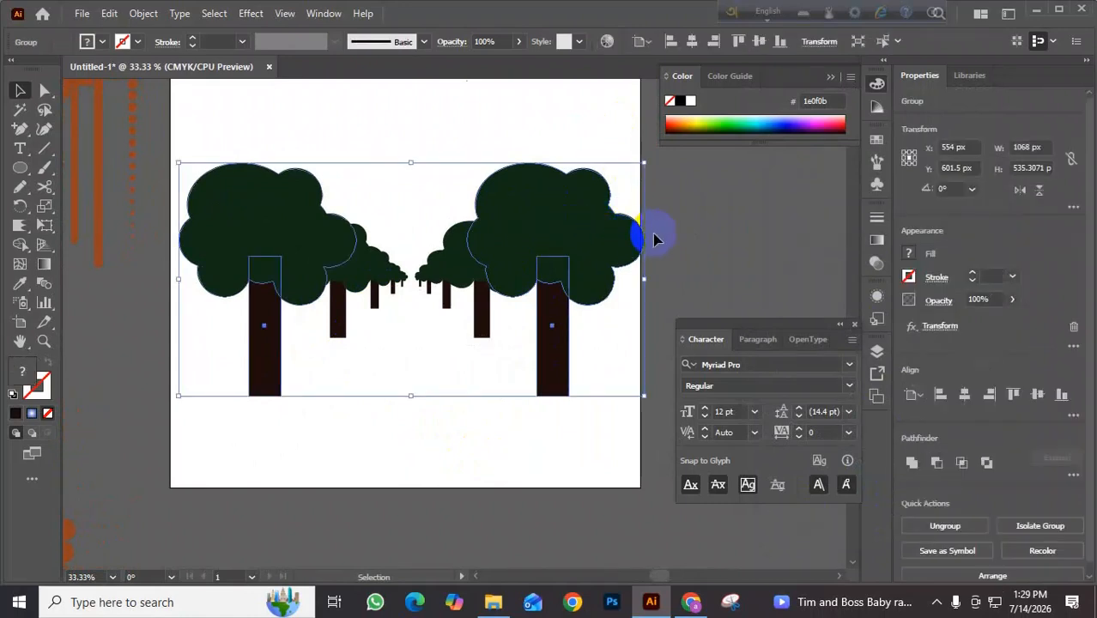
left_click(696, 198)
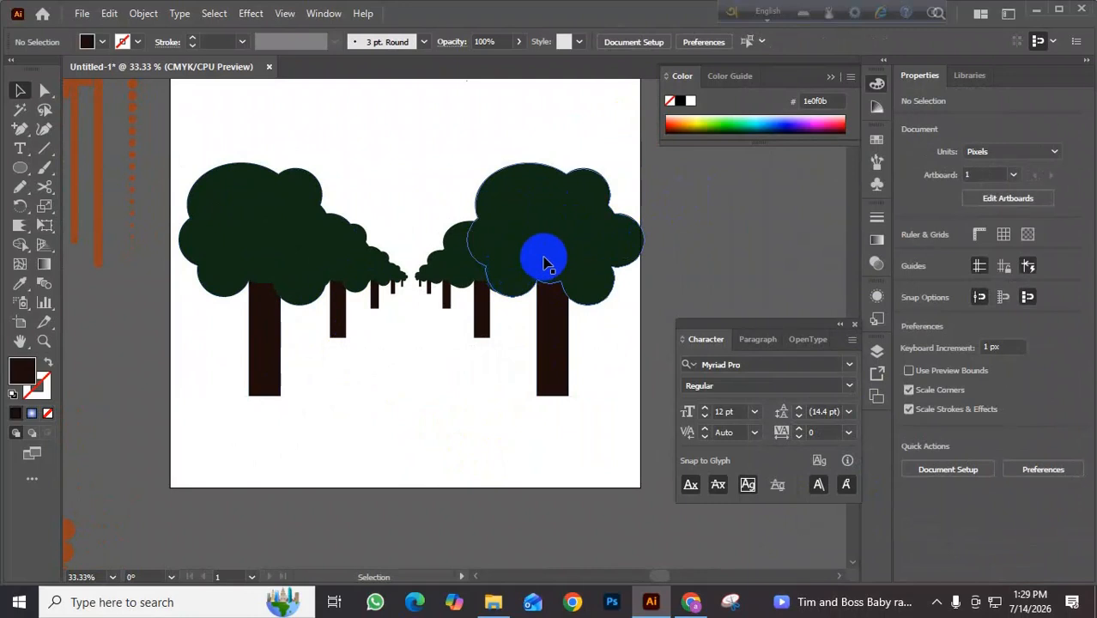
- Delete the right tree of the pair and move the remaining tree down against the artboard's left edge
left_click(543, 260)
key("Delete")
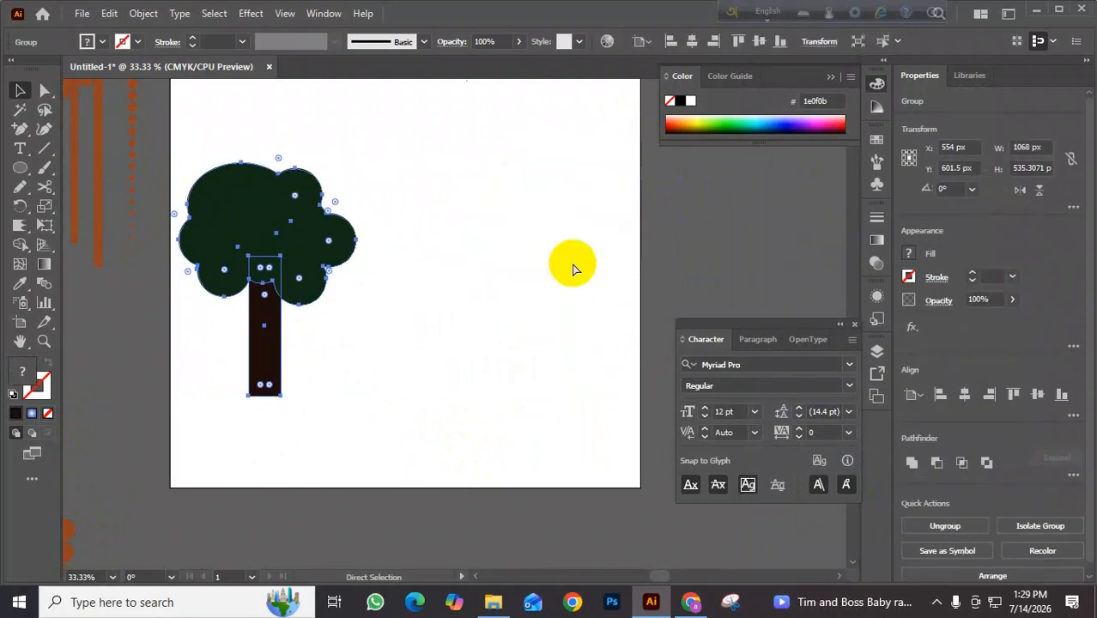
left_click_drag(318, 246, 309, 281)
left_click(390, 264)
- Ungroup the remaining tree and select only its green crown
left_click(304, 284)
key("ctrl+shift+g")
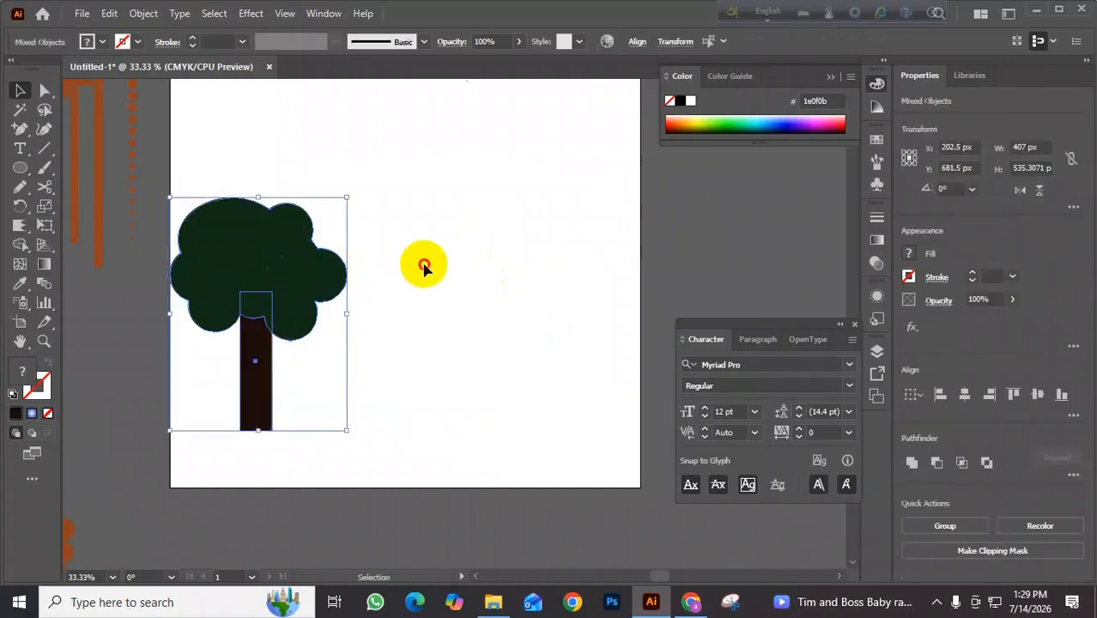
left_click(423, 264)
left_click(288, 265)
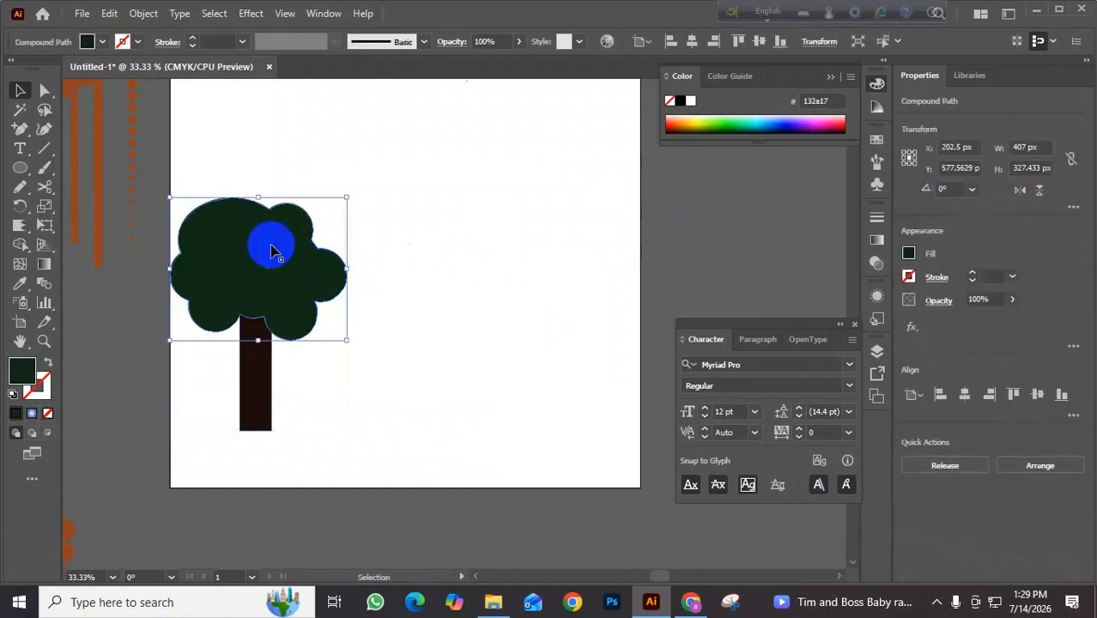
- Try to add a gradient mesh point to the green crown with the Mesh tool
left_click(20, 263)
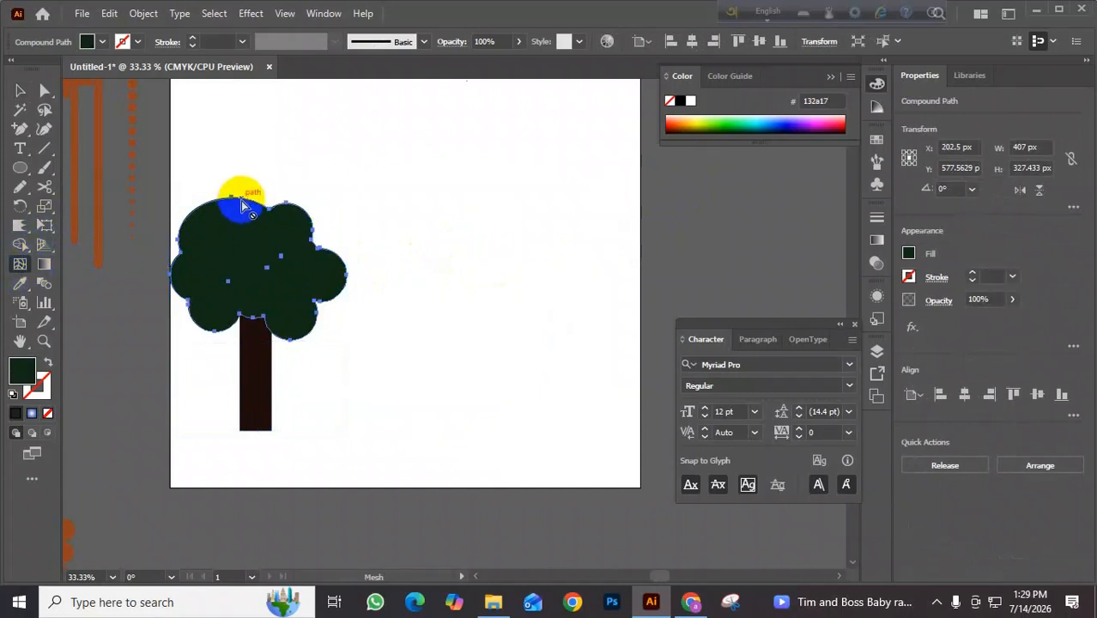
left_click(19, 91)
left_click(261, 221)
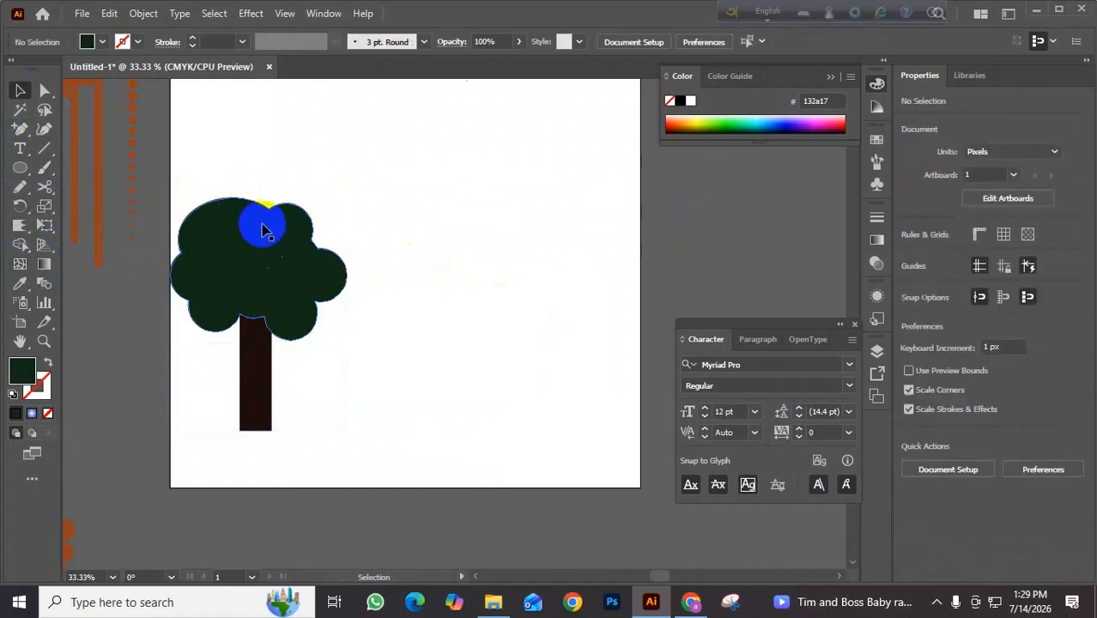
- Move the crown off the trunk to the right and try the Mesh tool on it
left_click_drag(274, 210, 392, 206)
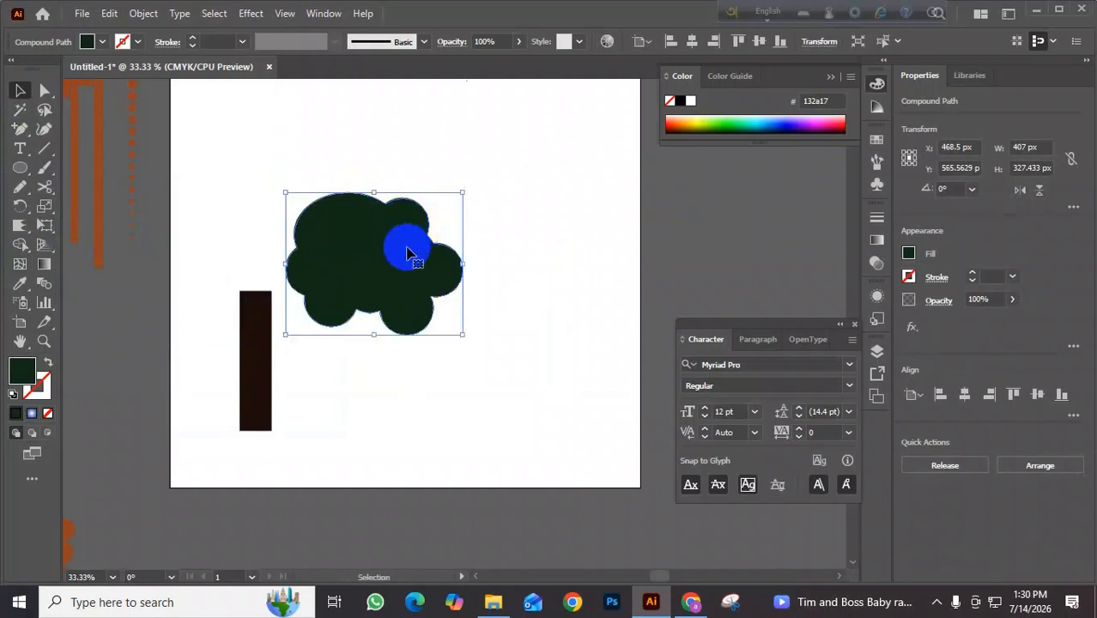
left_click(20, 266)
left_click(343, 206)
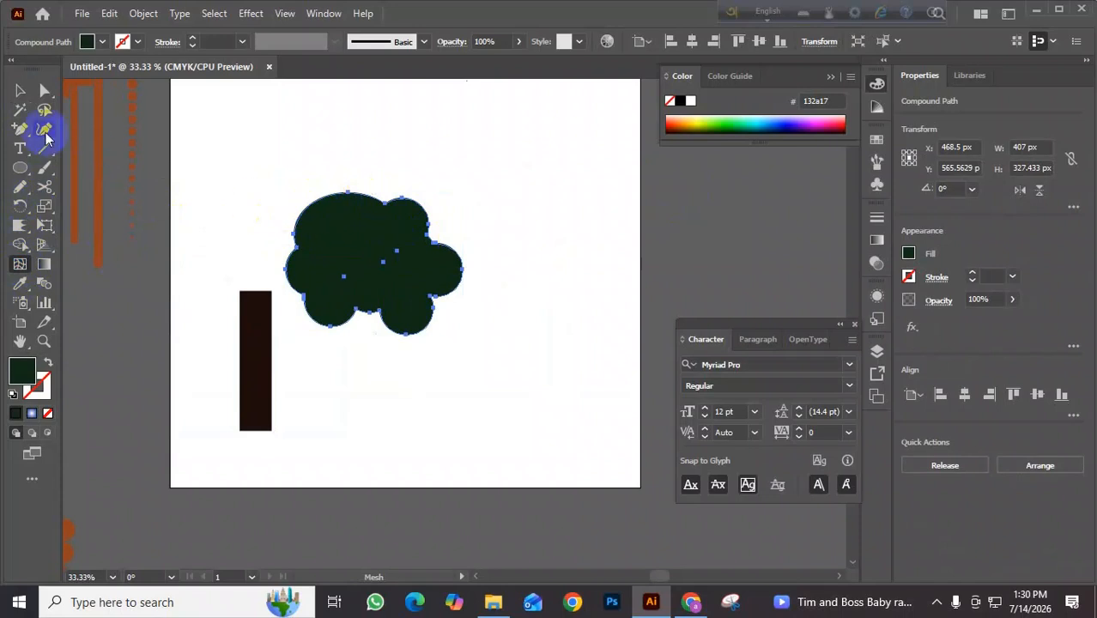
left_click(20, 91)
- Reselect the crown at closer range and try the Gradient and Mesh tools on it
scroll(400, 292, "up", 2)
key("super")
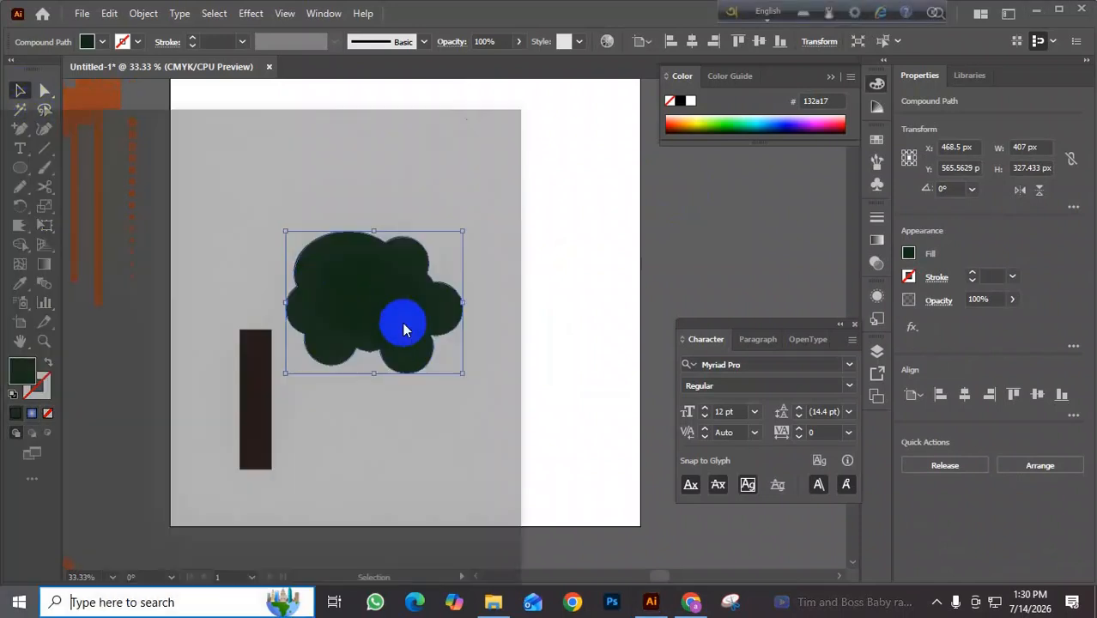
left_click(615, 260)
scroll(365, 318, "up", 2)
left_click_drag(416, 314, 454, 313)
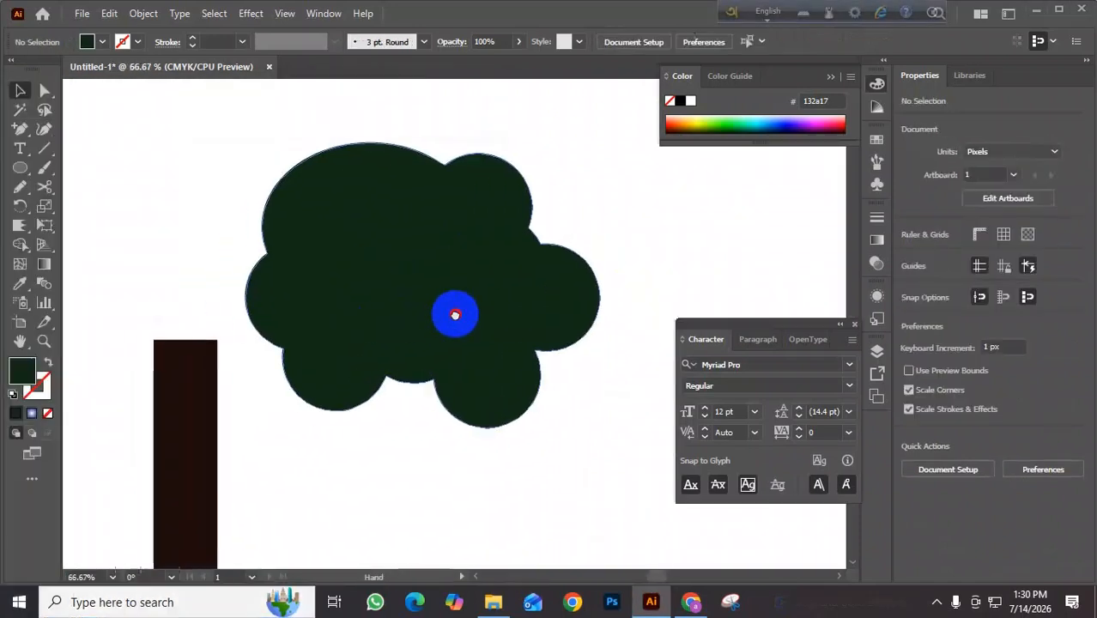
left_click(367, 150)
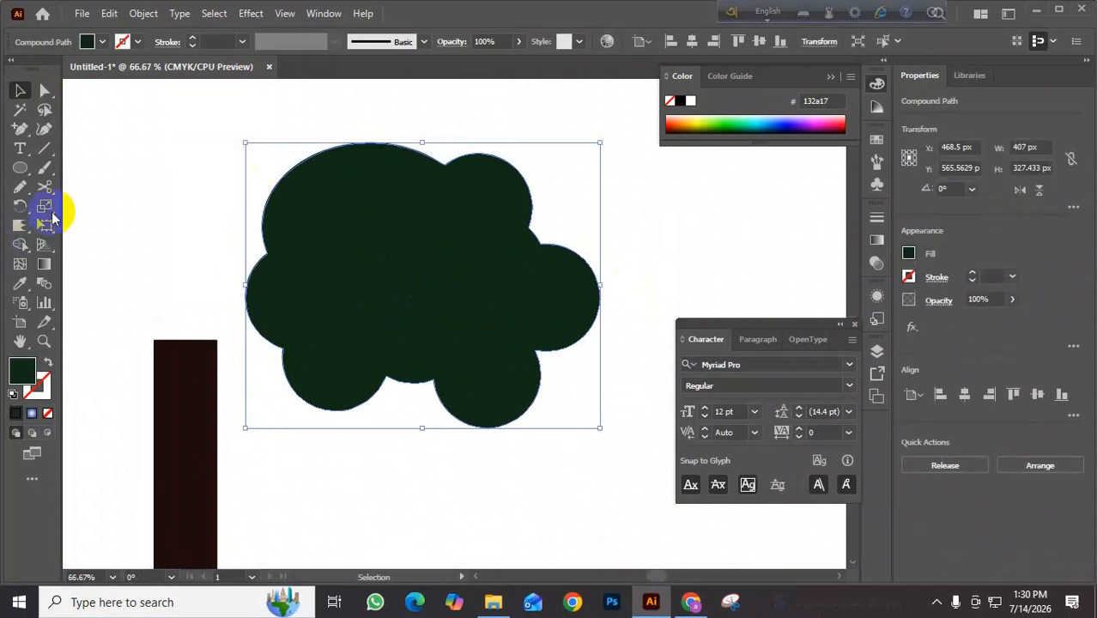
left_click(49, 93)
left_click(44, 266)
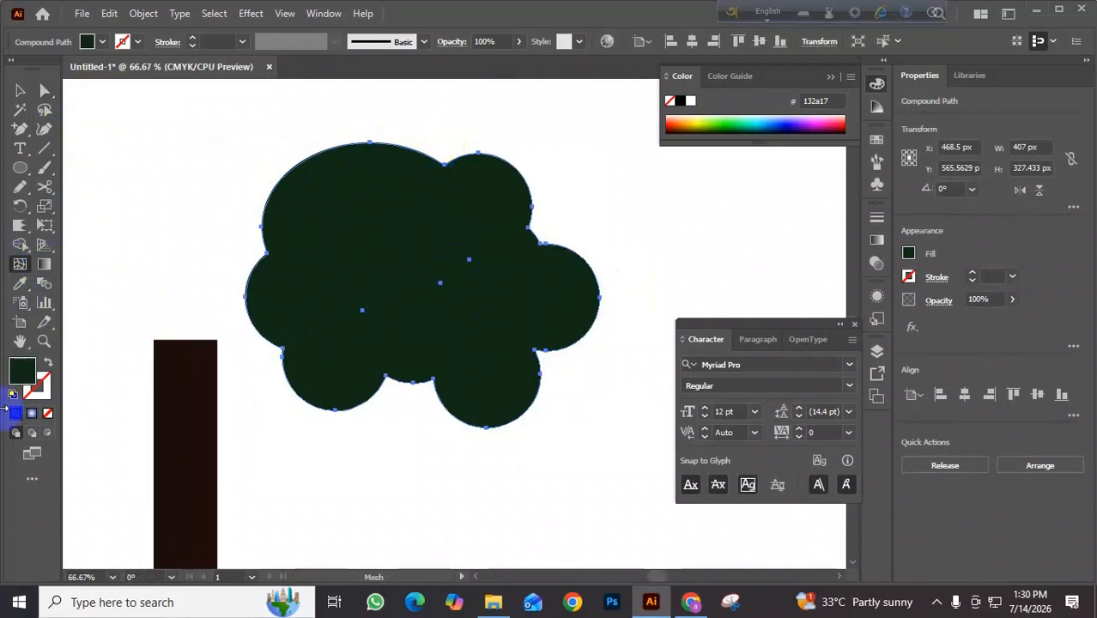
left_click(19, 90)
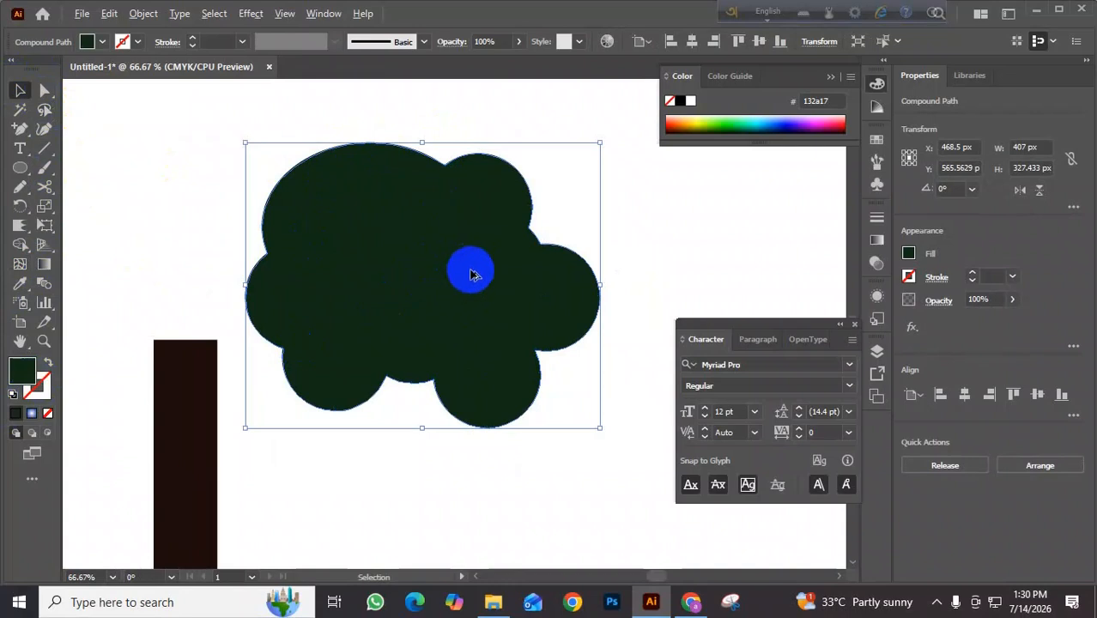
- Place the crown back on top of the trunk and give it a freeform gradient fill
scroll(470, 270, "down", 2)
left_click_drag(478, 269, 363, 279)
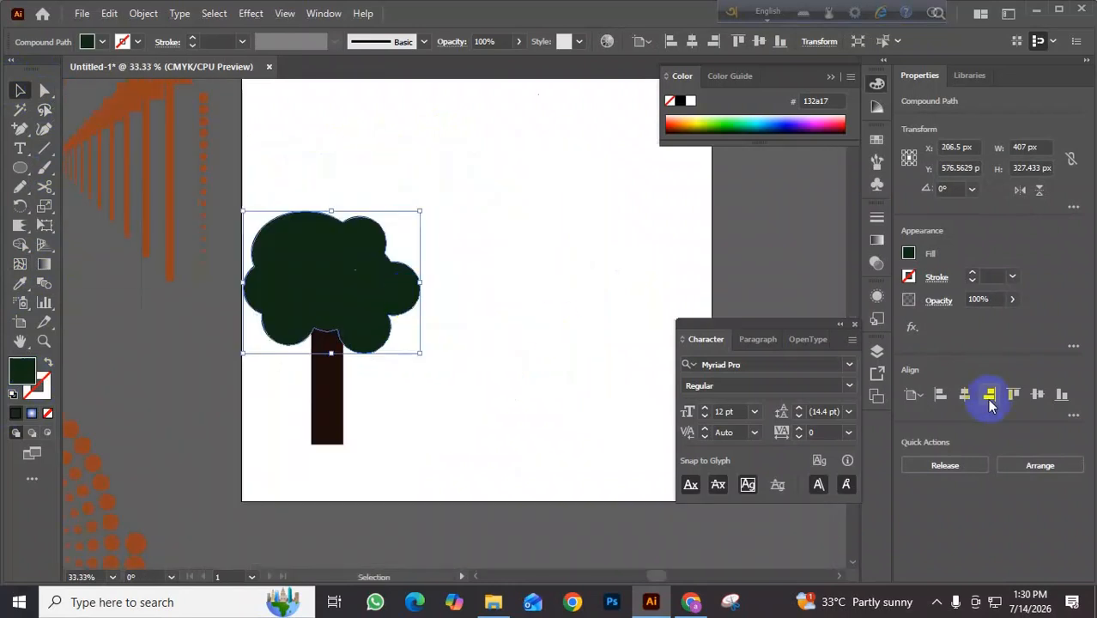
left_click(45, 268)
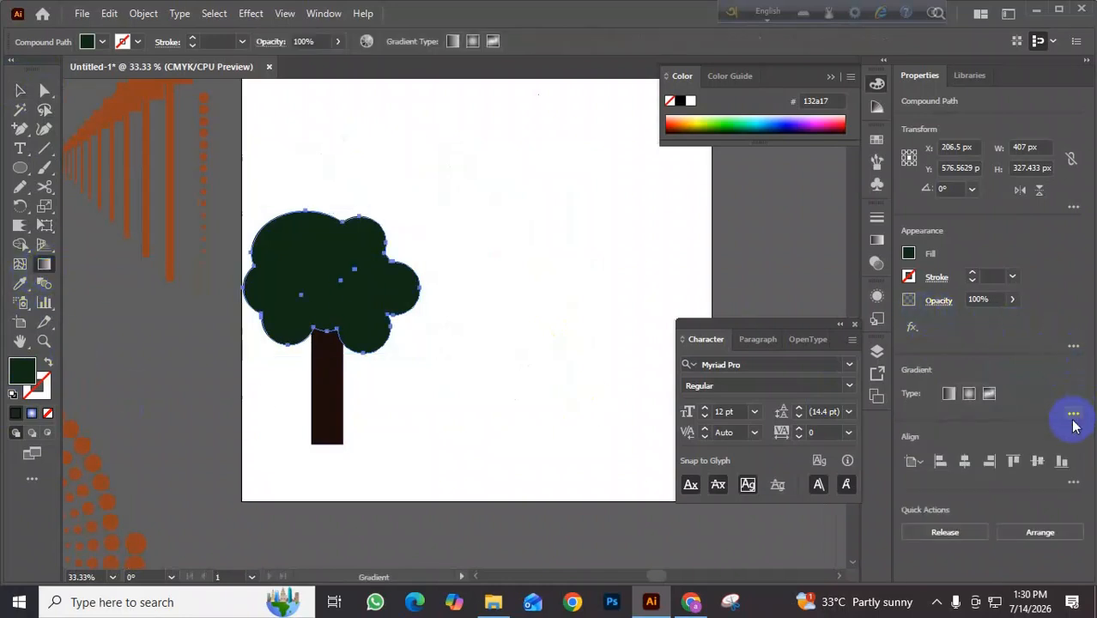
left_click(989, 394)
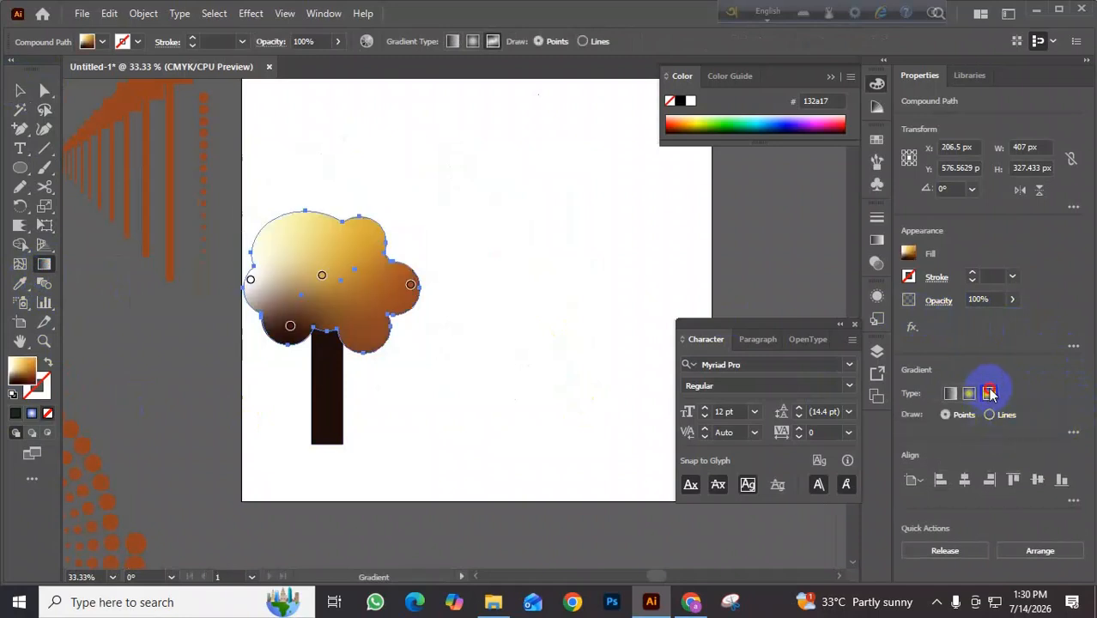
- Delete all the color stops of the crown's freeform gradient
left_click(323, 276)
left_click(271, 290)
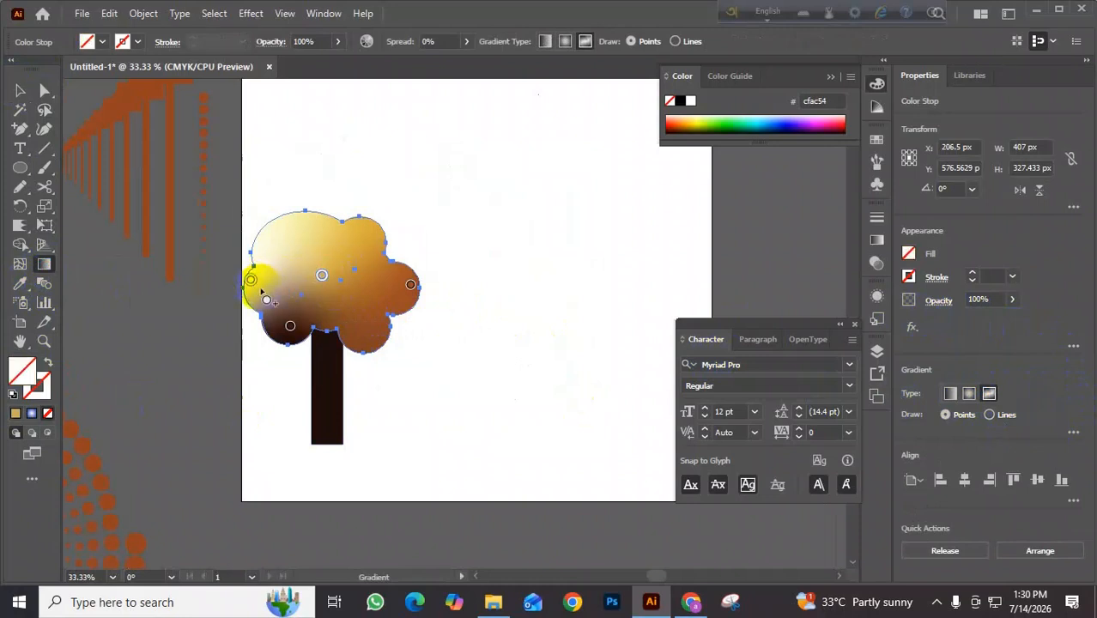
left_click(291, 326)
left_click(290, 326)
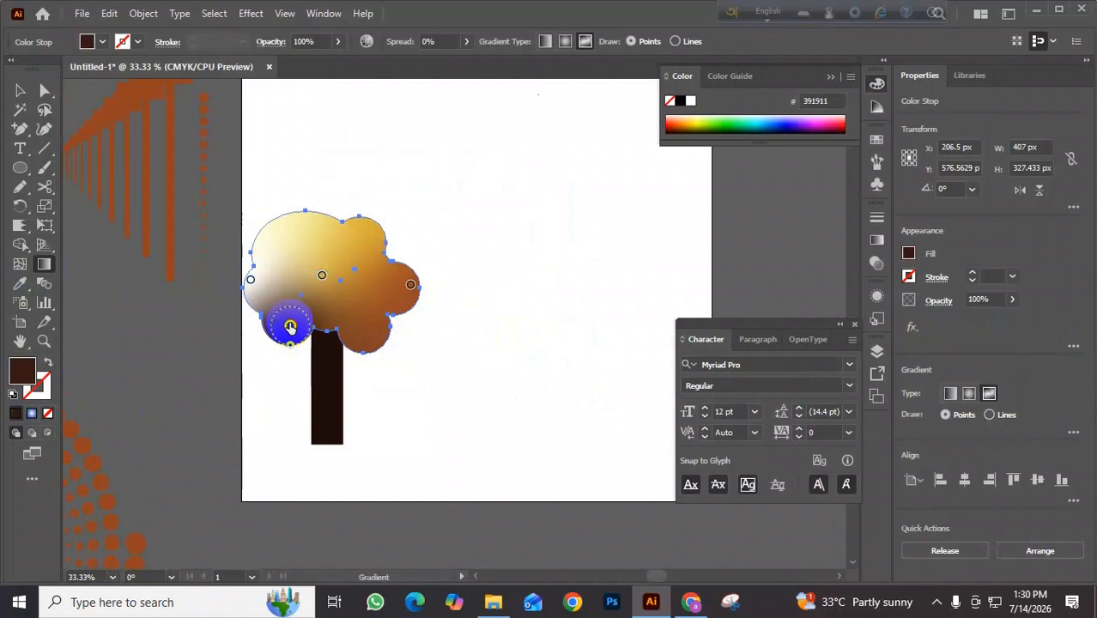
key("Delete")
left_click(322, 276)
key("Delete")
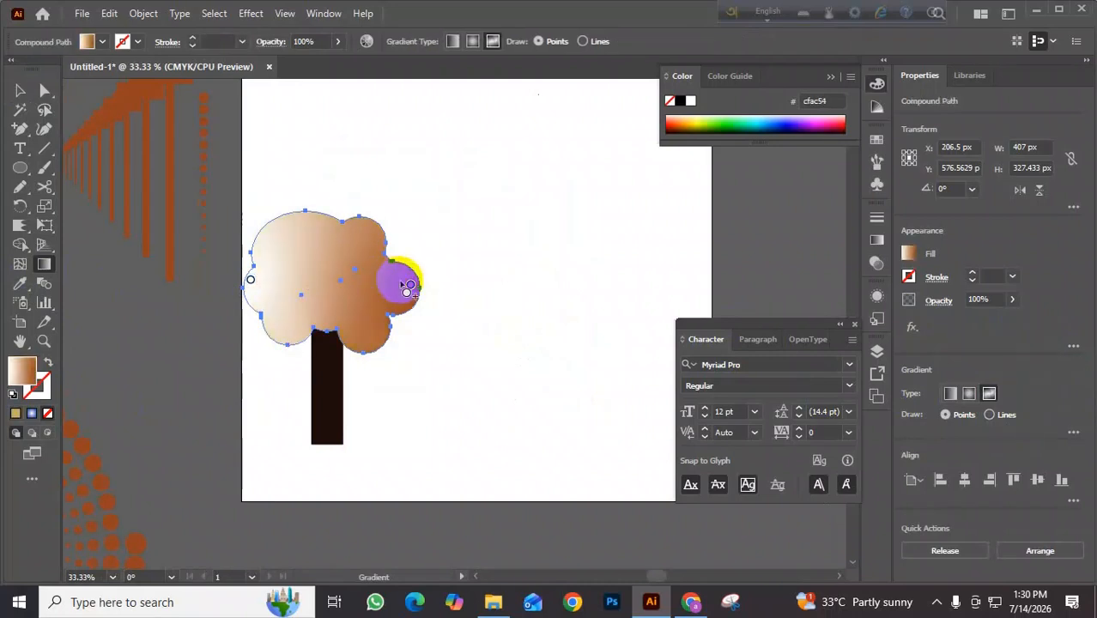
left_click_drag(410, 286, 255, 280)
key("Delete")
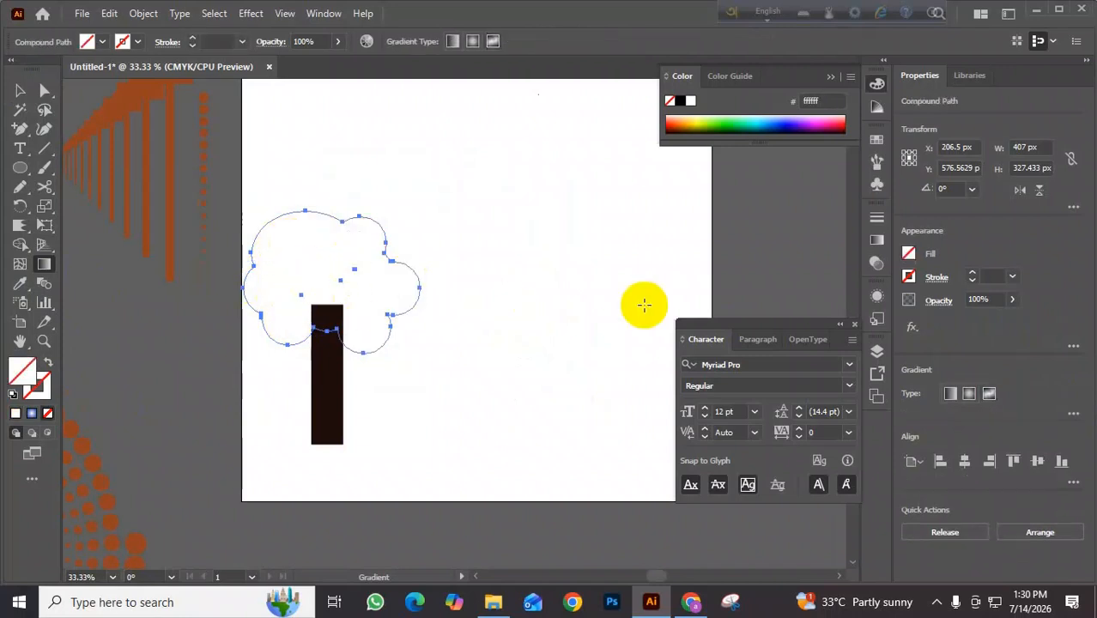
- Fill the crown with dark green 00551a and try a radial white-to-blue gradient on it
left_click(990, 394)
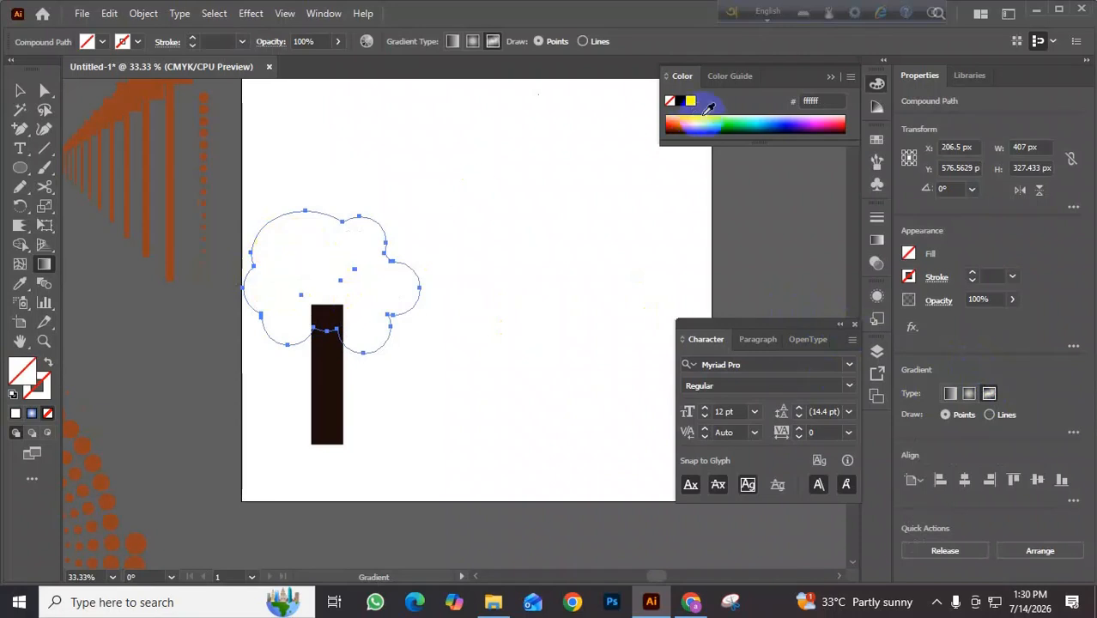
left_click(741, 120)
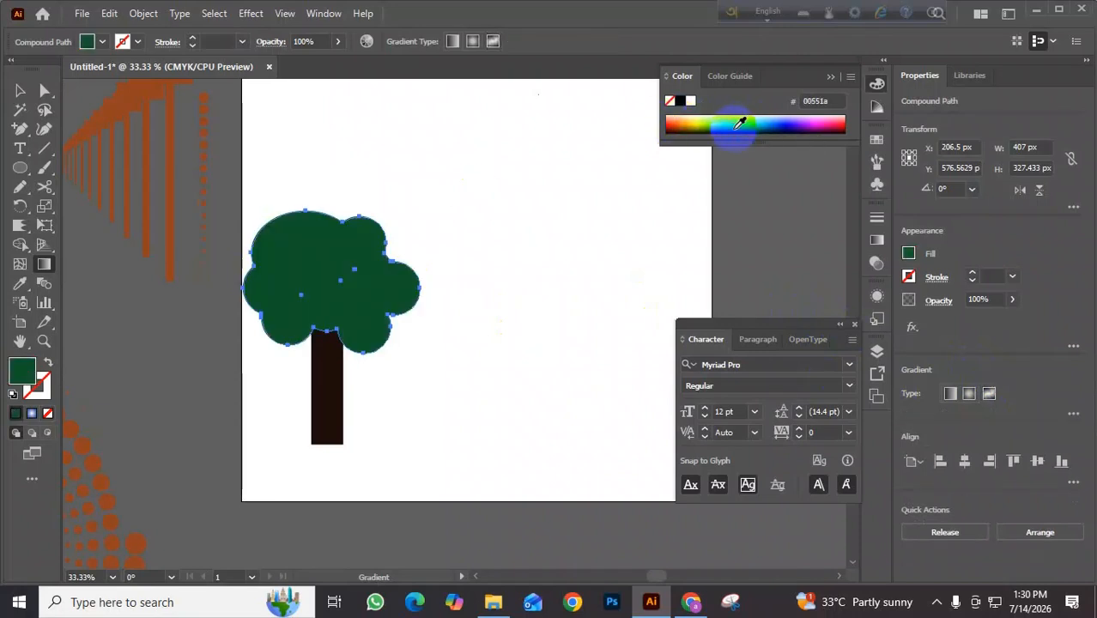
left_click_drag(388, 267, 305, 248)
left_click(298, 240)
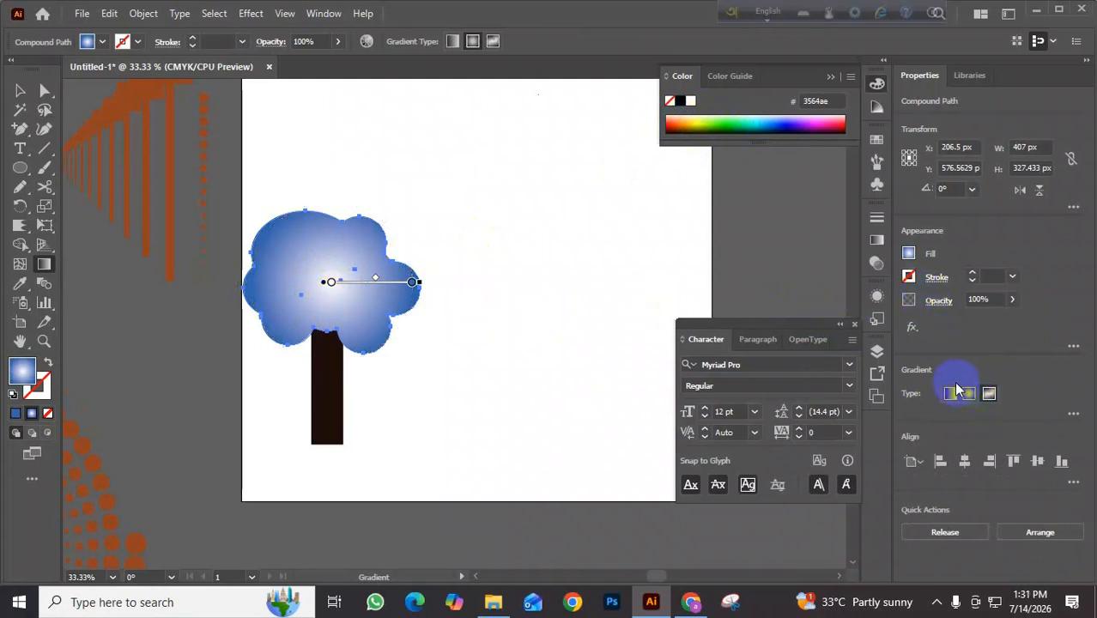
key("ctrl+z")
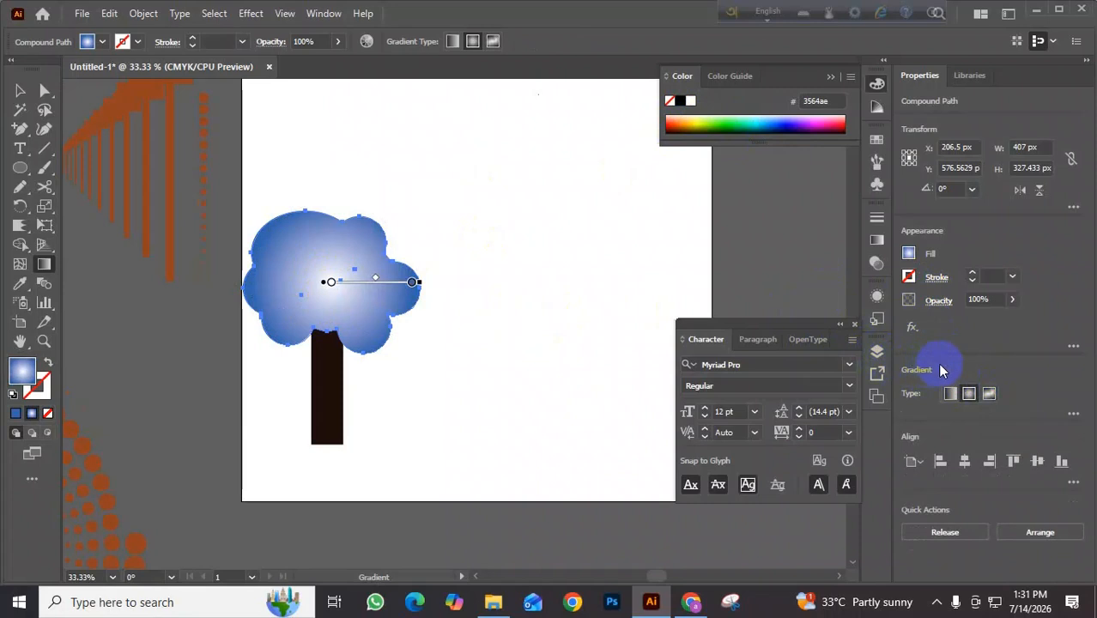
- Undo the crown's radial gradient and try freeform and radial gradients again over its dark green fill
key("ctrl+z")
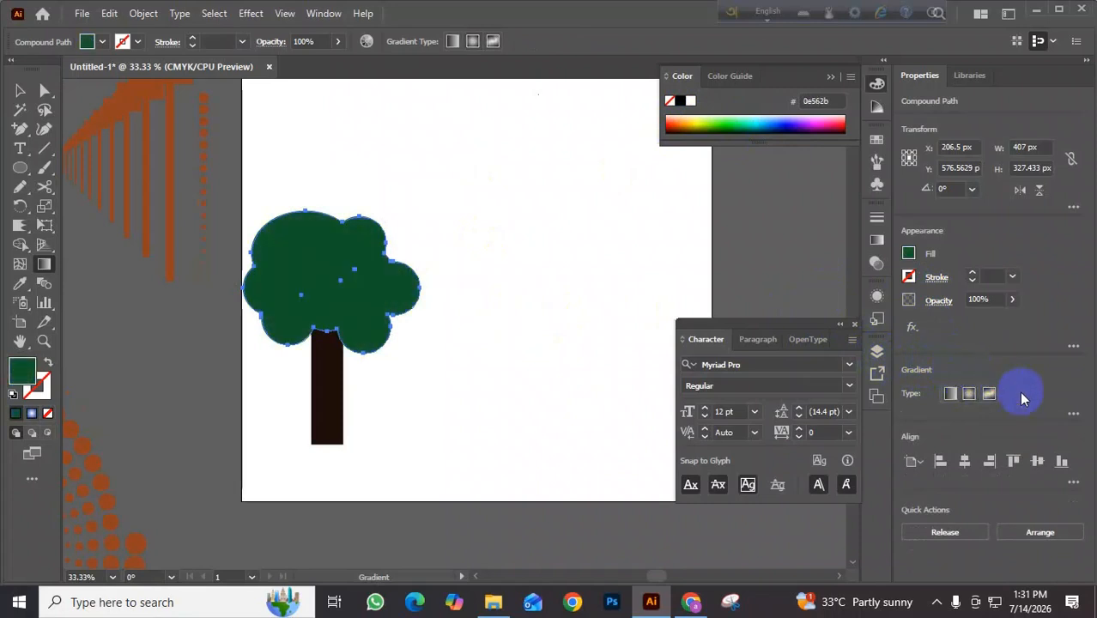
left_click(991, 405)
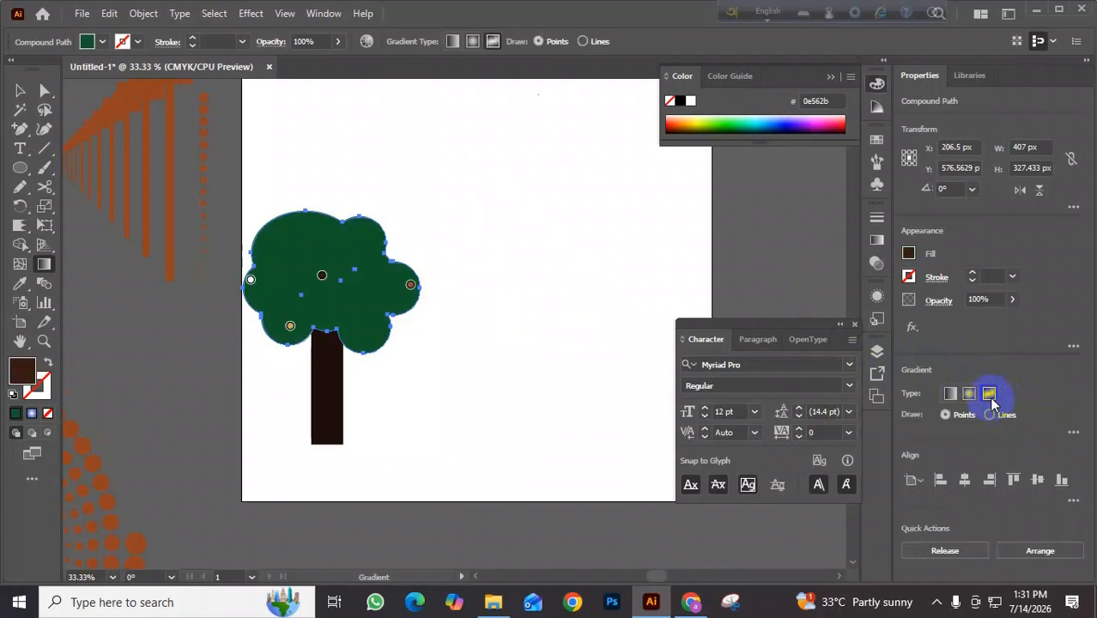
left_click(297, 283)
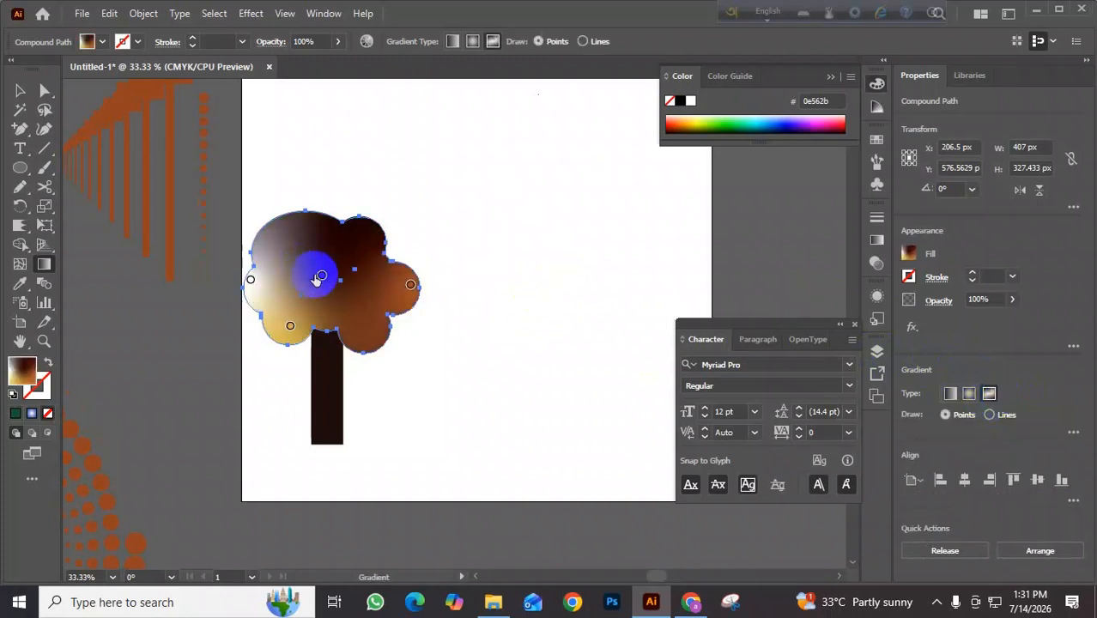
left_click(16, 413)
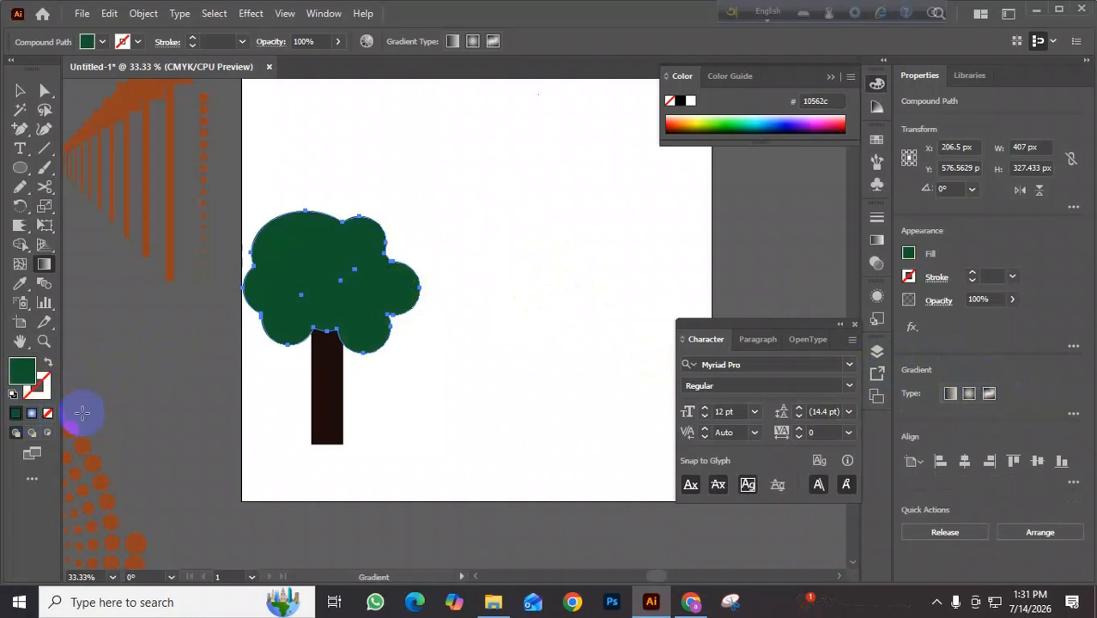
left_click(335, 287)
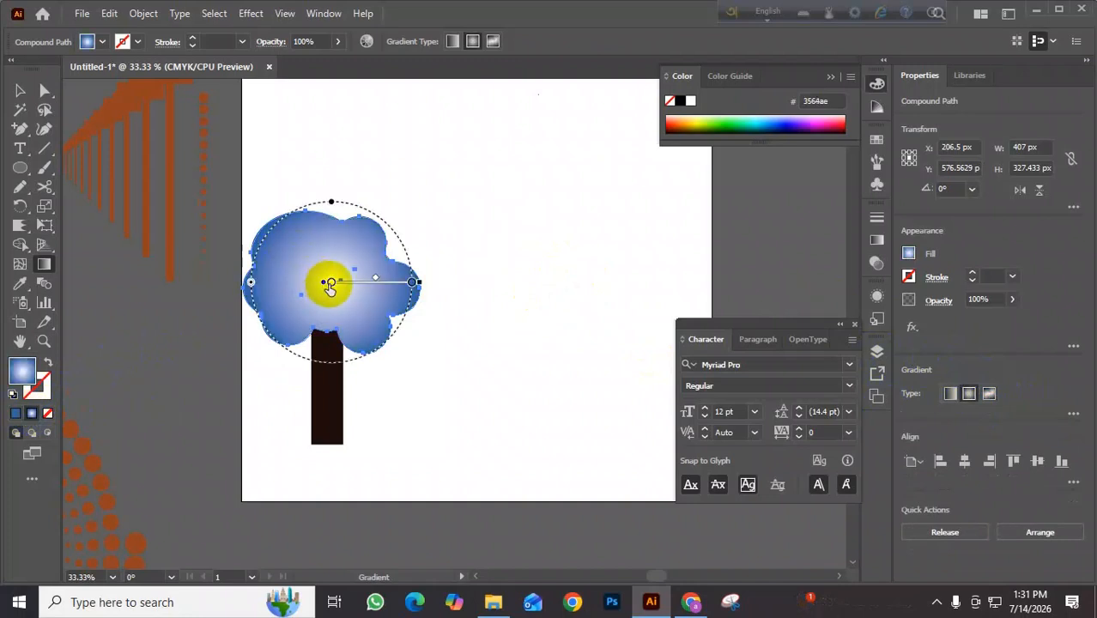
key("ctrl+z")
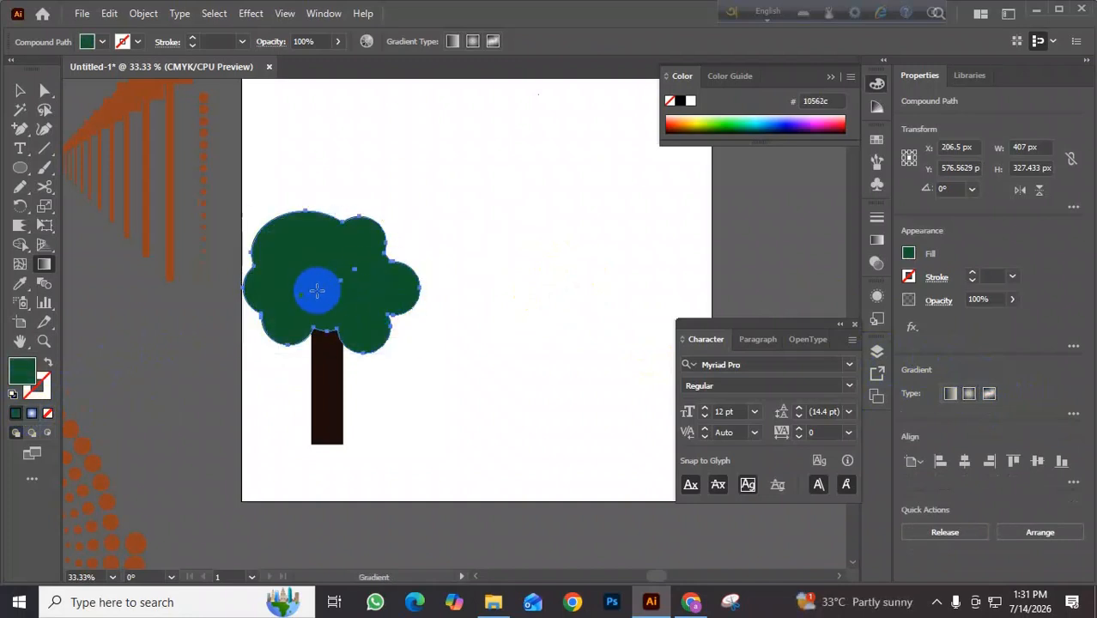
- Give the crown a freeform gradient and set its central color stop to dark green 024202
left_click(989, 395)
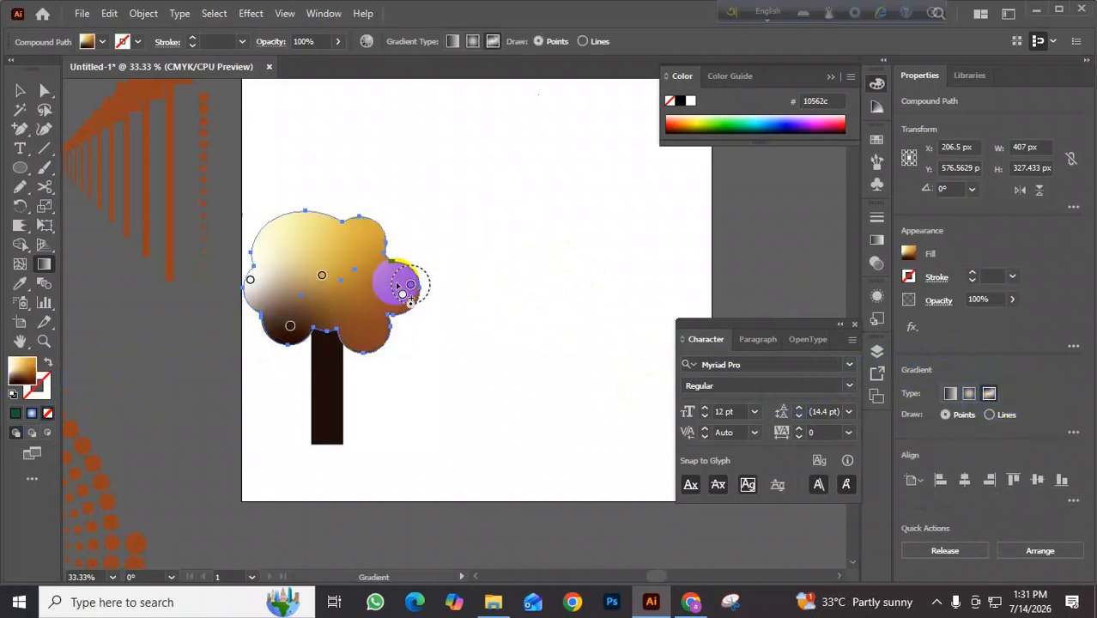
left_click(321, 278)
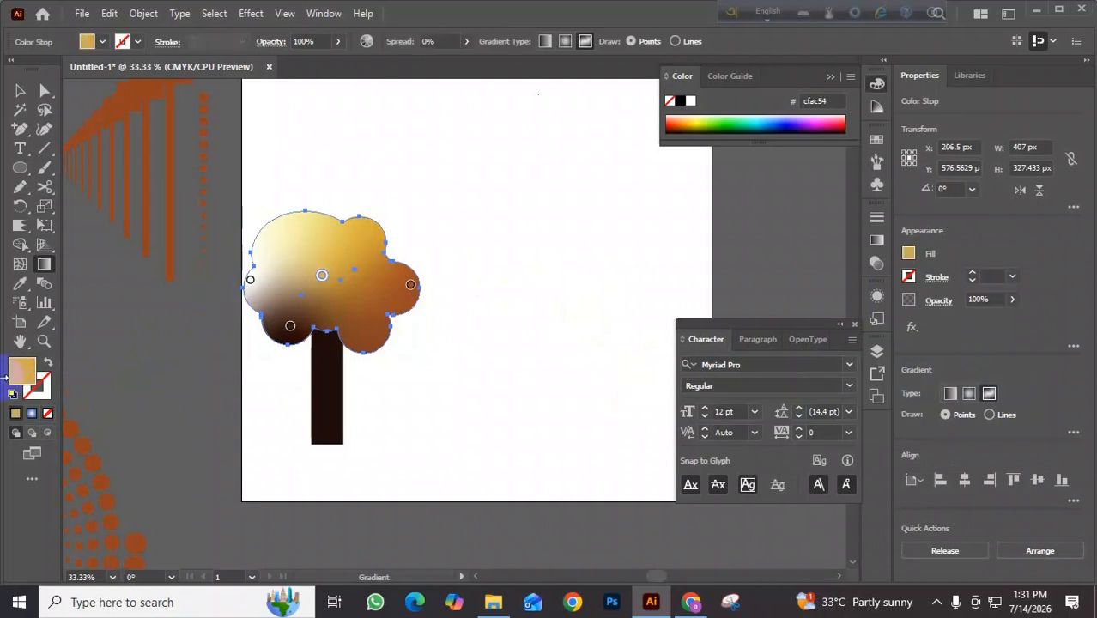
double_click(24, 381)
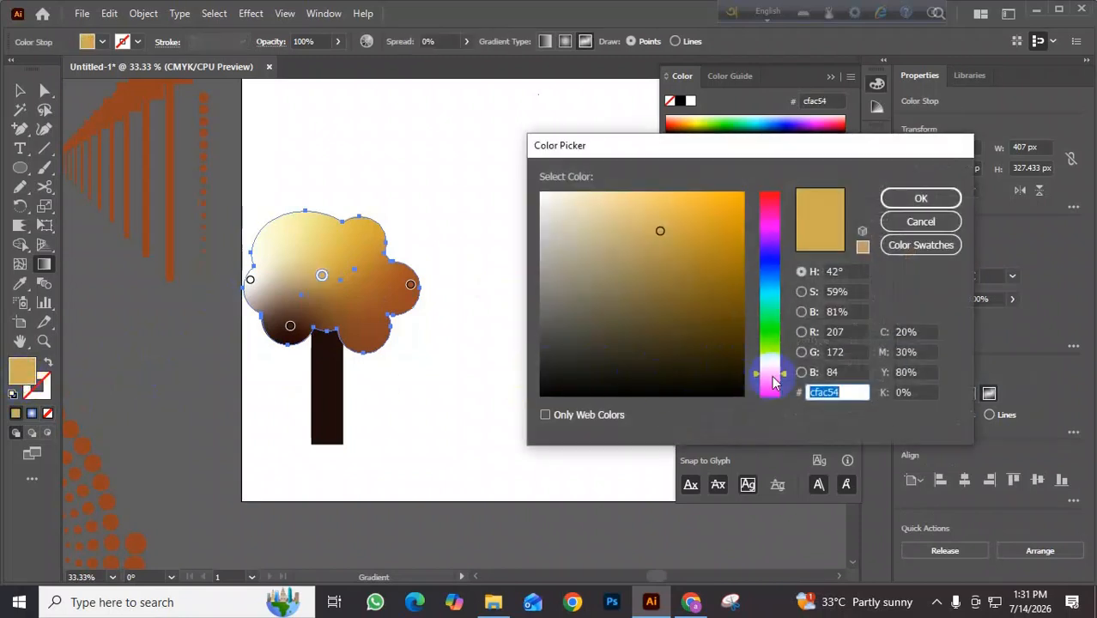
left_click_drag(784, 377, 784, 330)
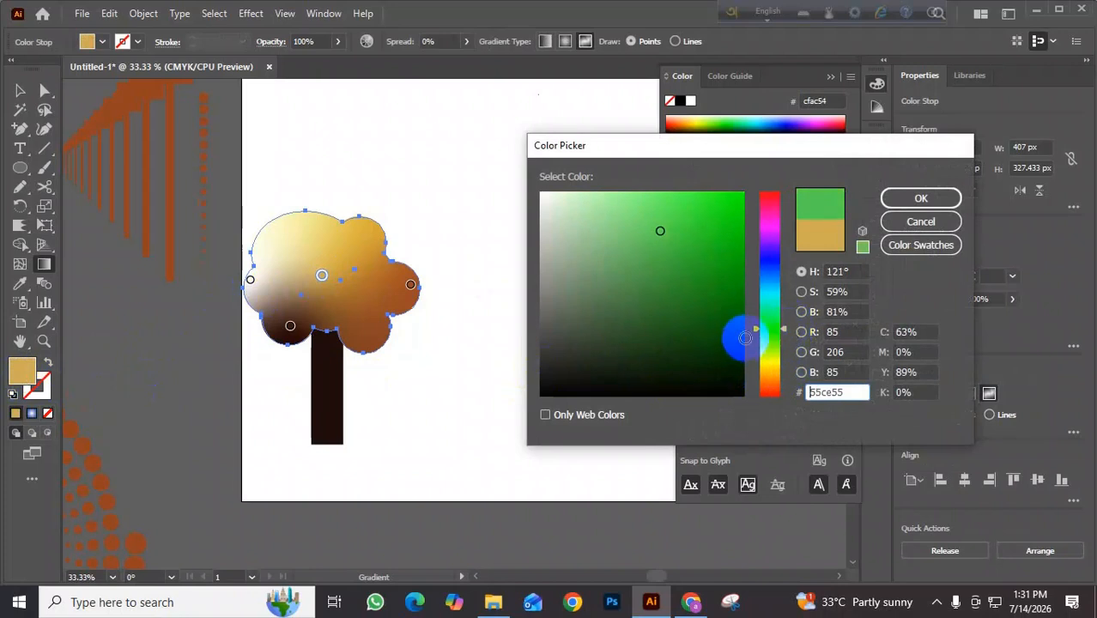
left_click(739, 343)
left_click(919, 197)
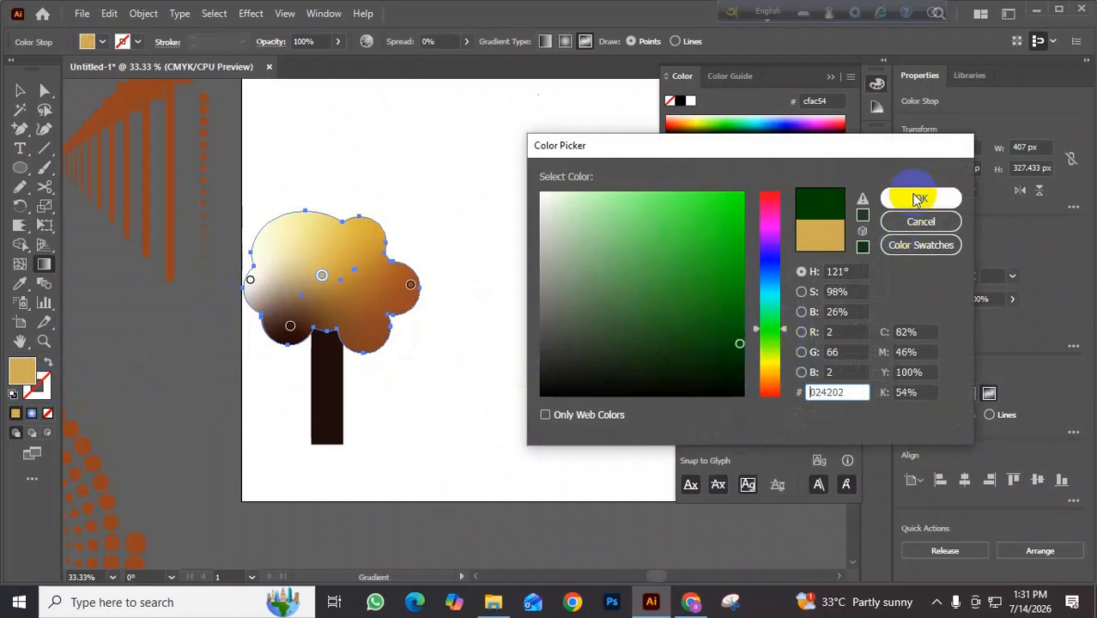
- Try to recolor the crown's brown right-hand color stop by sampling green from the crown with the Eyedropper
left_click(410, 286)
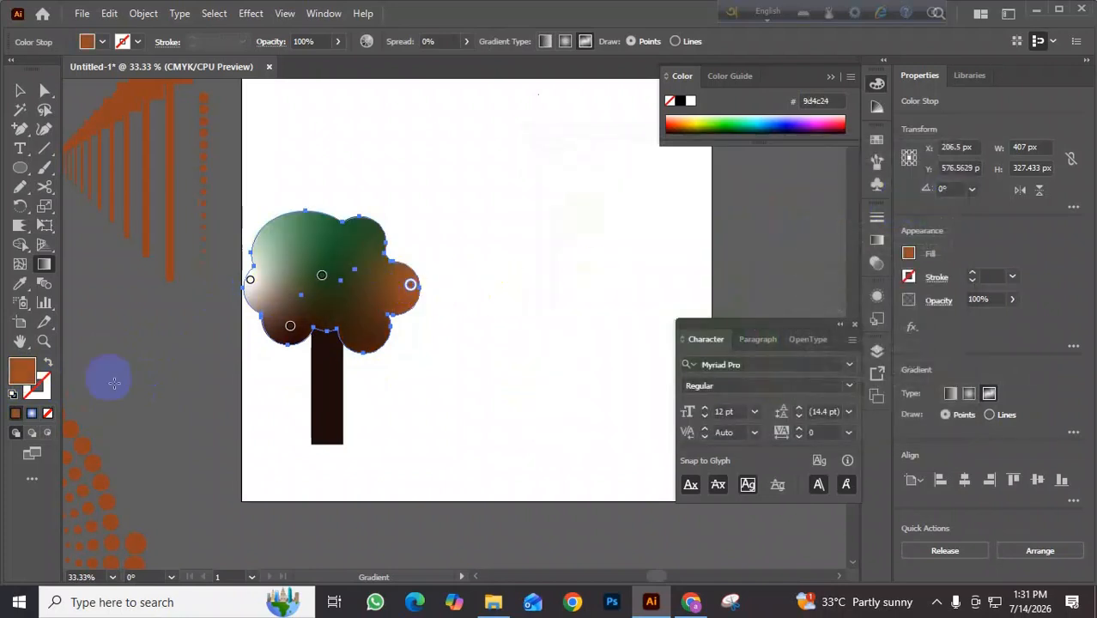
double_click(21, 371)
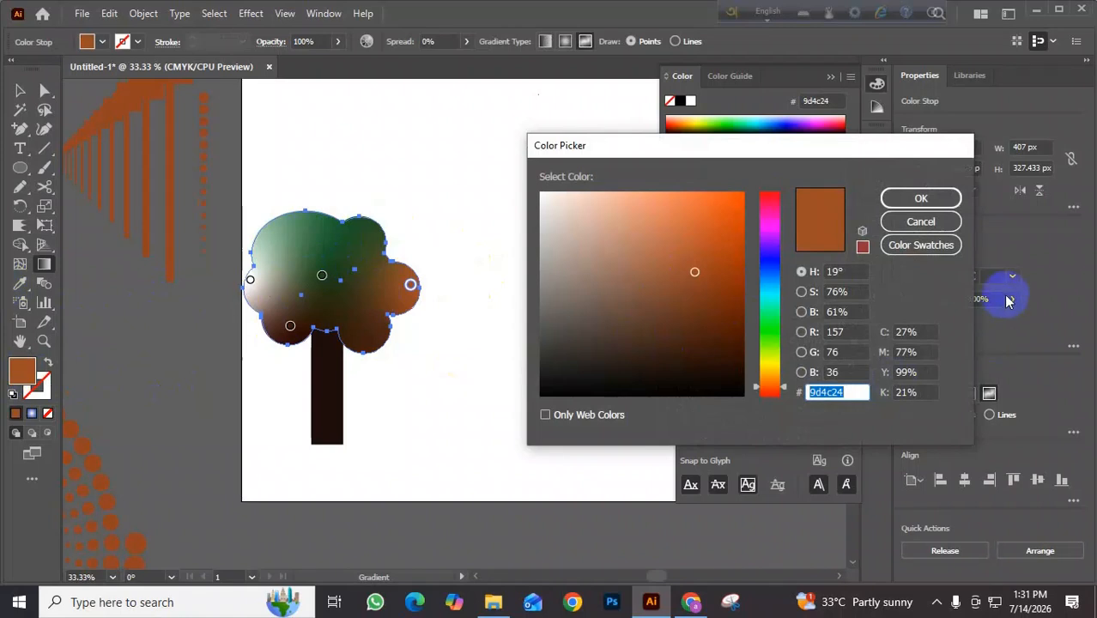
left_click(920, 221)
left_click_drag(339, 264, 125, 286)
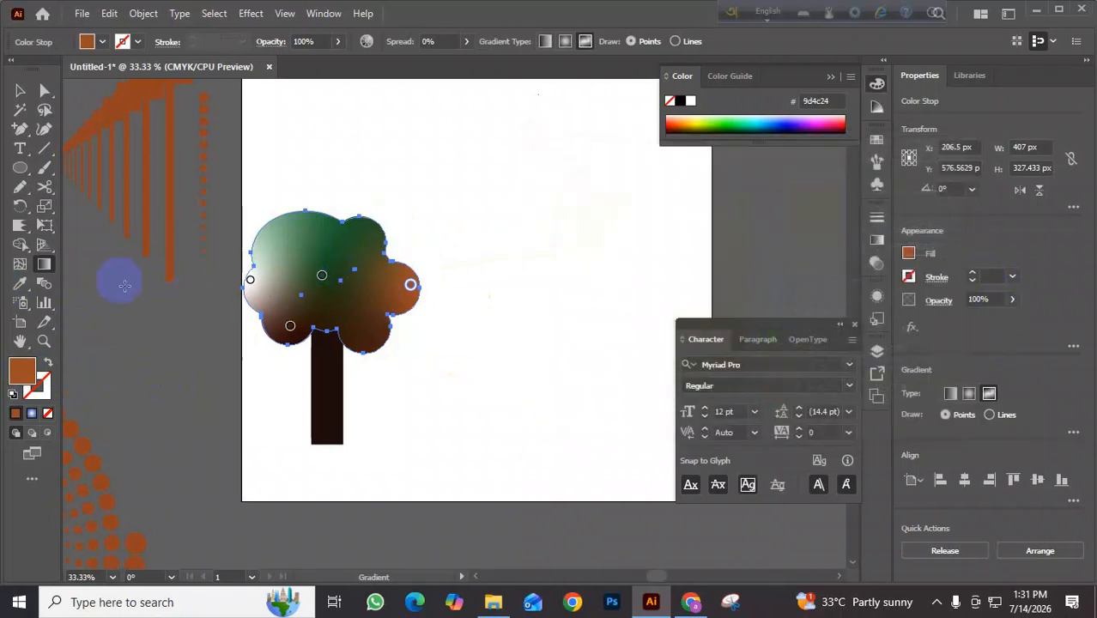
left_click(22, 283)
left_click(333, 254)
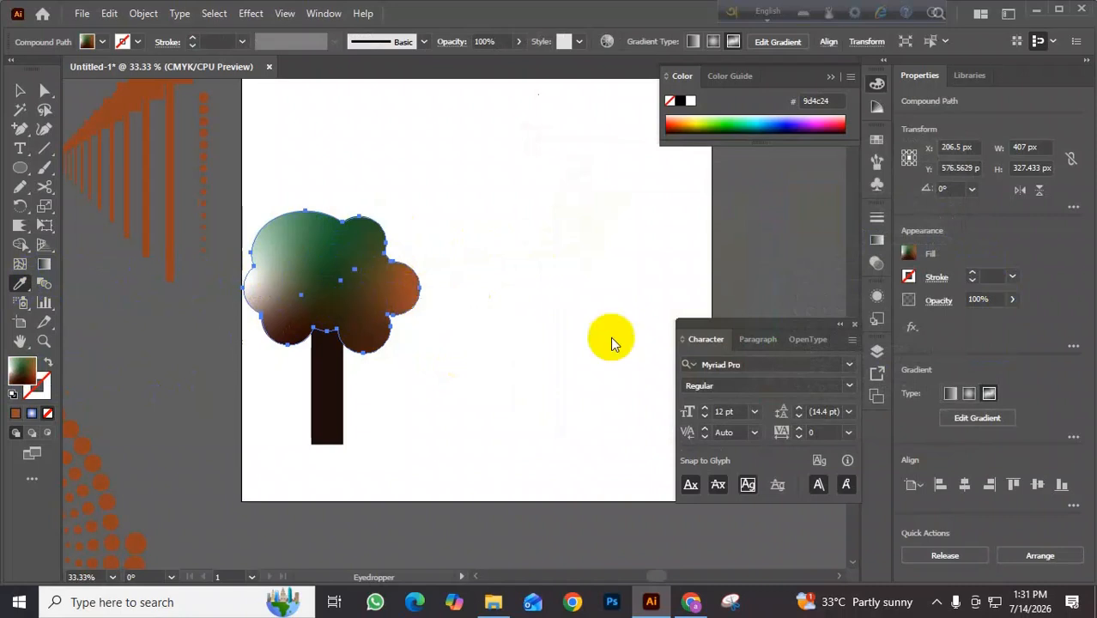
left_click(44, 267)
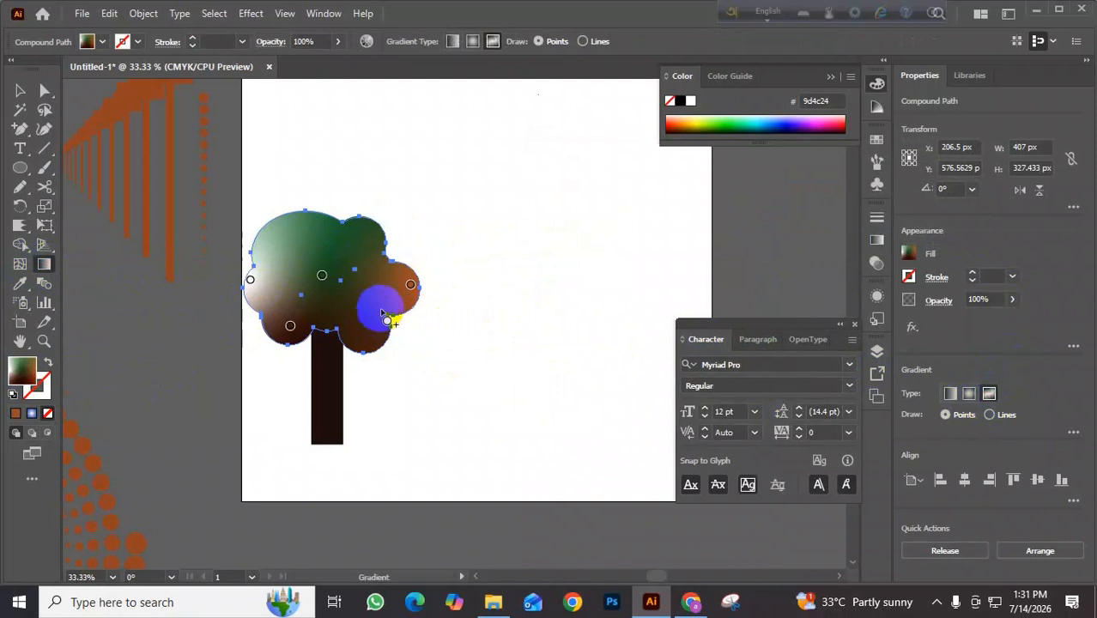
- Recolor the crown's right-hand color stop to green 007f2e and its left-hand stop to dark green 004411
left_click(410, 284)
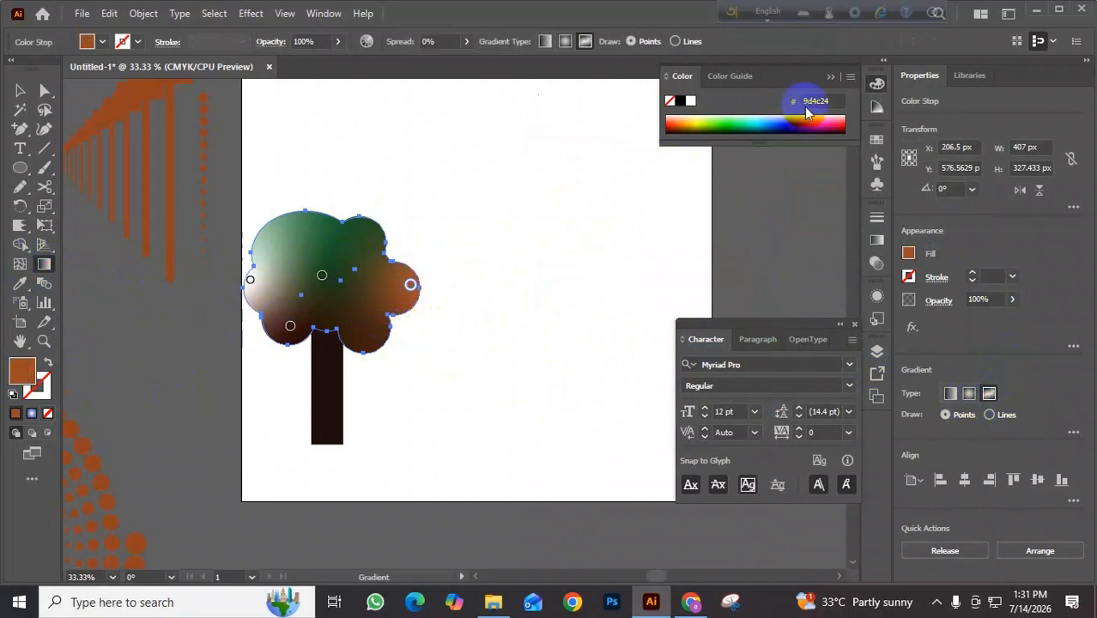
left_click(742, 123)
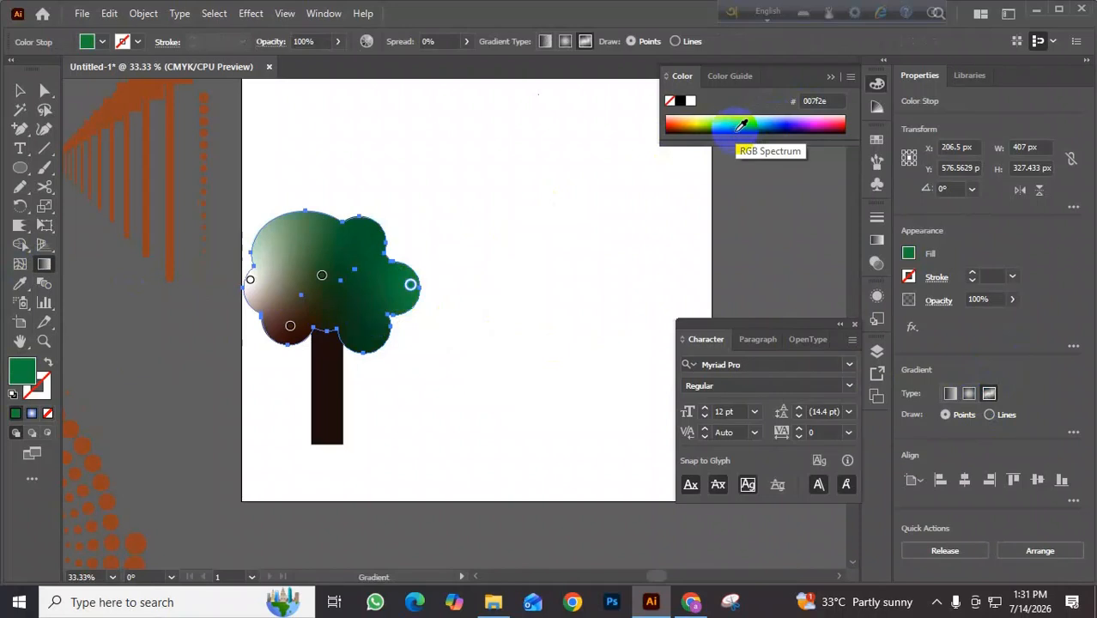
left_click(249, 281)
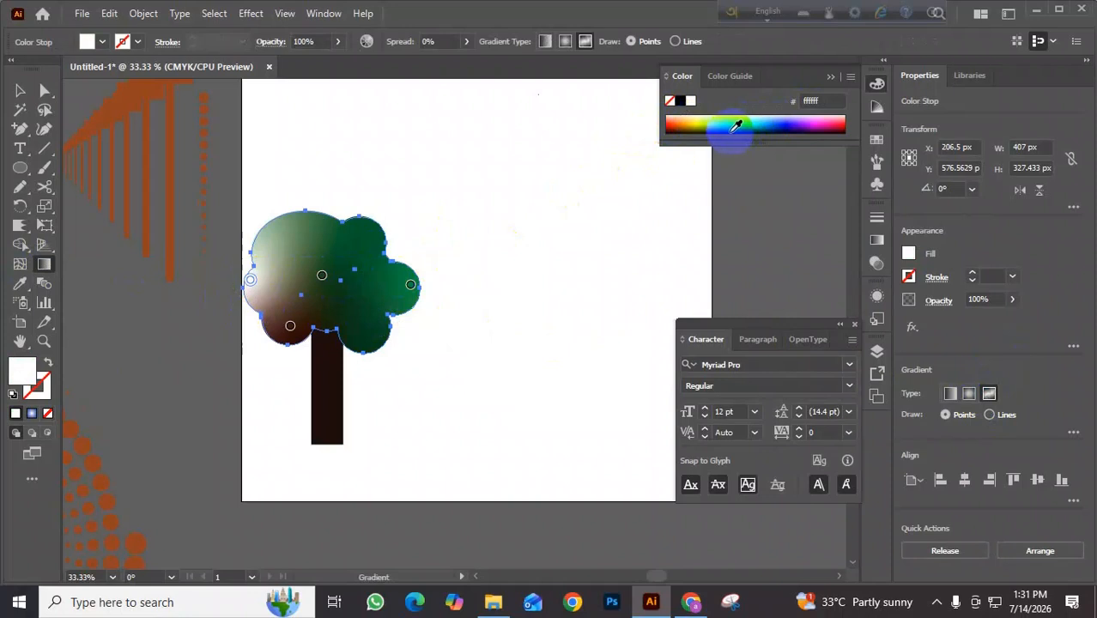
left_click(733, 126)
left_click_drag(760, 141, 761, 262)
left_click(738, 232)
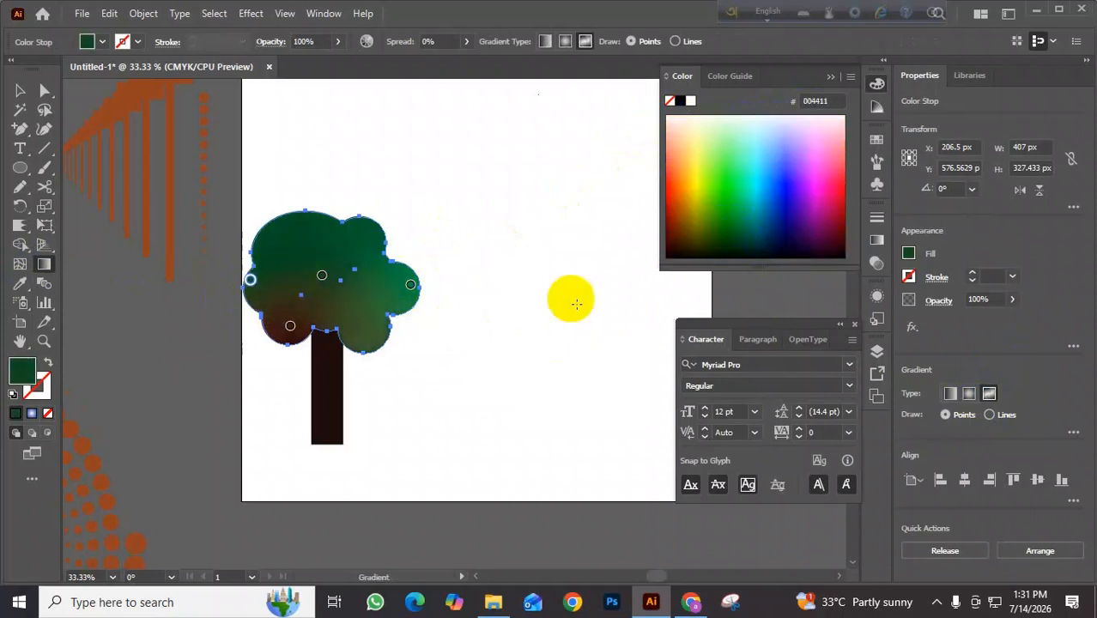
- Recolor the brown color stop at the crown's lower left to dark green and select the central stop
left_click(292, 328)
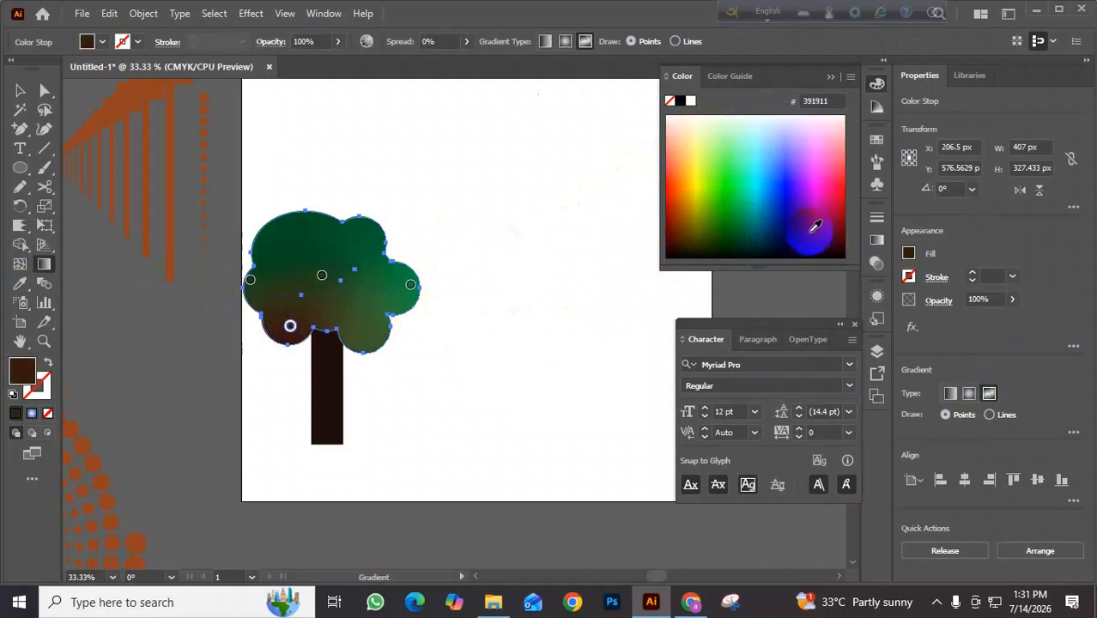
left_click(731, 232)
left_click(322, 275)
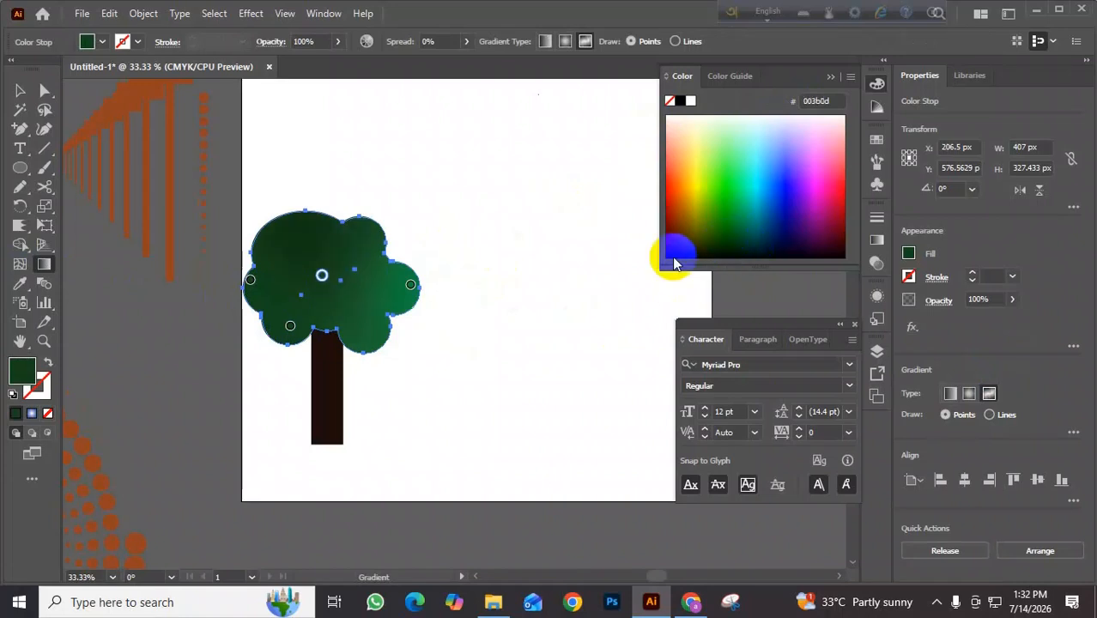
- Add a bright green 00dd1b color stop at the crown's upper left and deselect the tree
left_click_drag(410, 286, 289, 221)
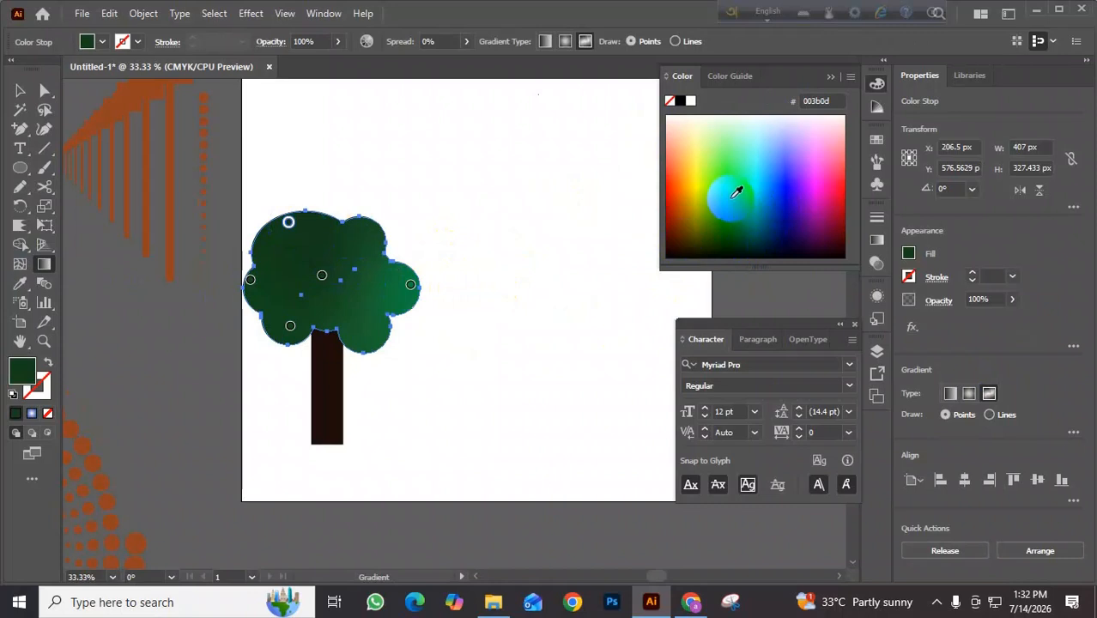
left_click(732, 191)
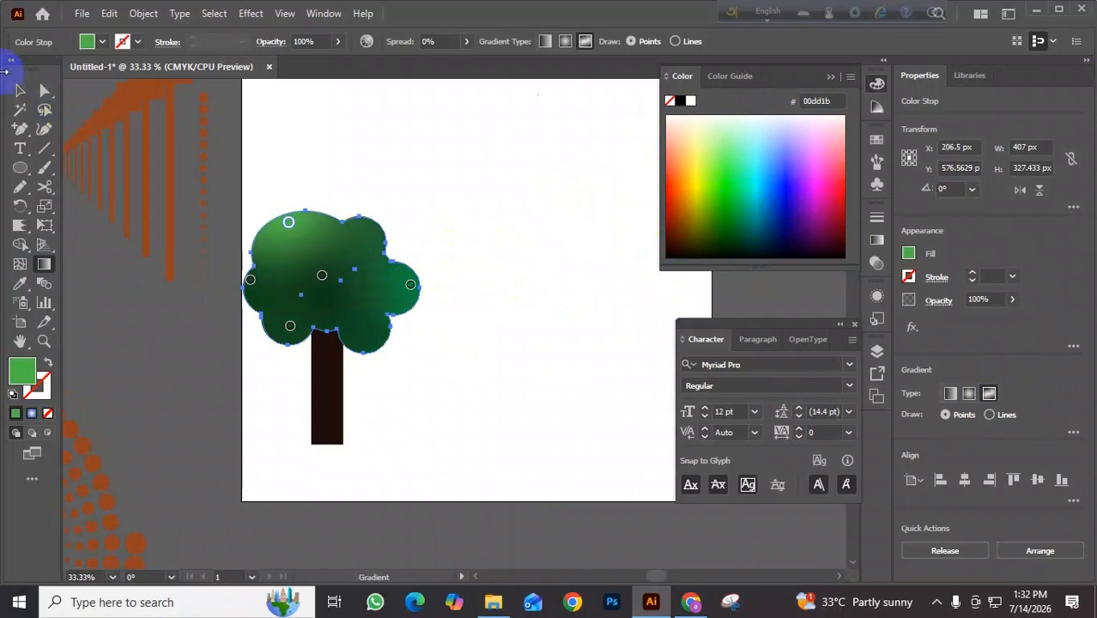
left_click(21, 91)
left_click(482, 195)
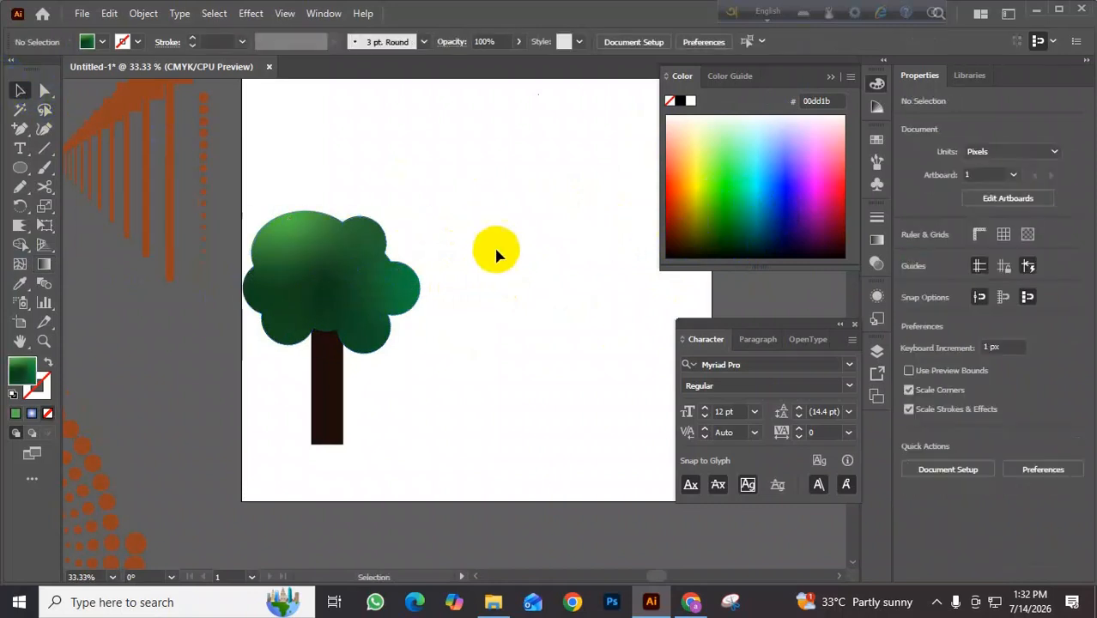
- Group the crown with the trunk and place a copy of the tree level with it near the artboard's right edge
key("ctrl+minus")
left_click_drag(500, 199, 359, 371)
key("ctrl+g")
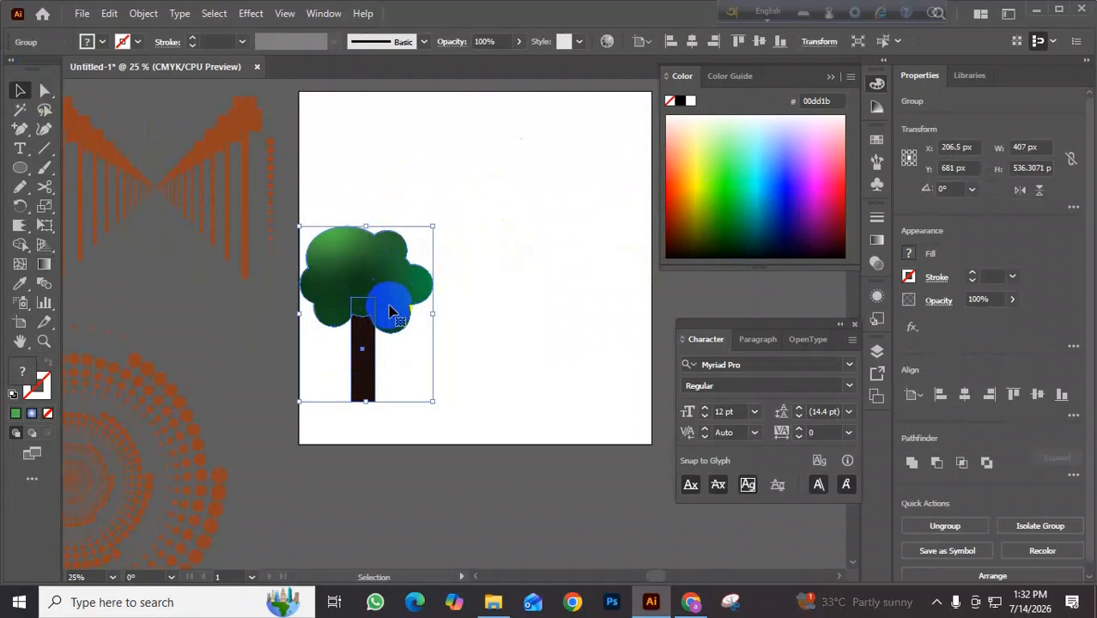
left_click_drag(369, 300, 588, 297)
- Group the two trees and set up a Transform effect on them scaling 50% horizontally and 50% vertically
left_click_drag(600, 183, 328, 338)
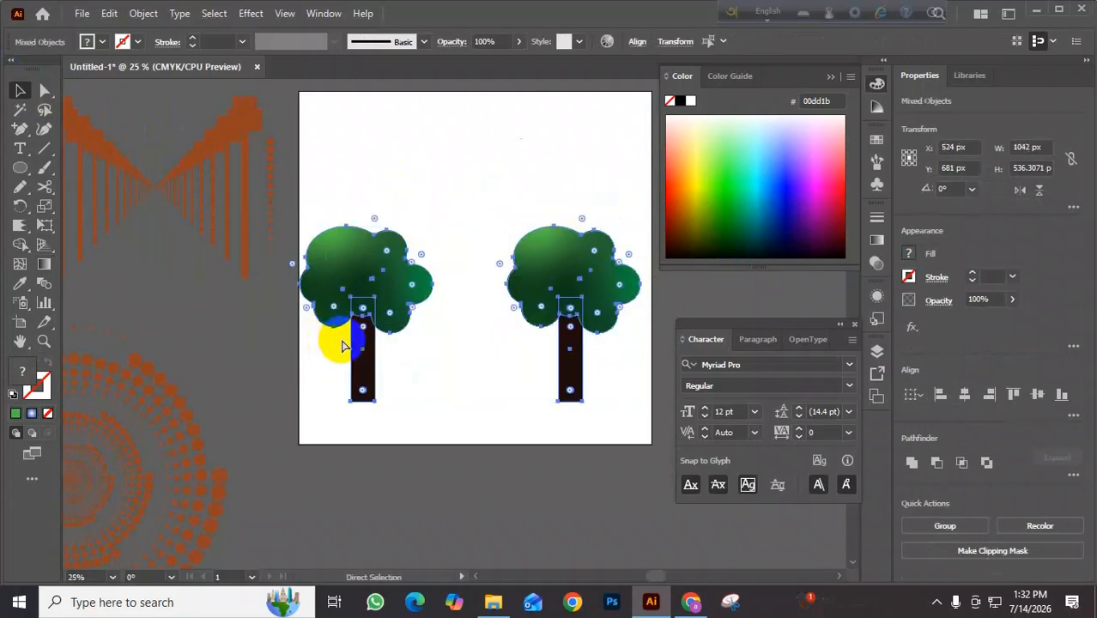
key("ctrl+g")
left_click(243, 15)
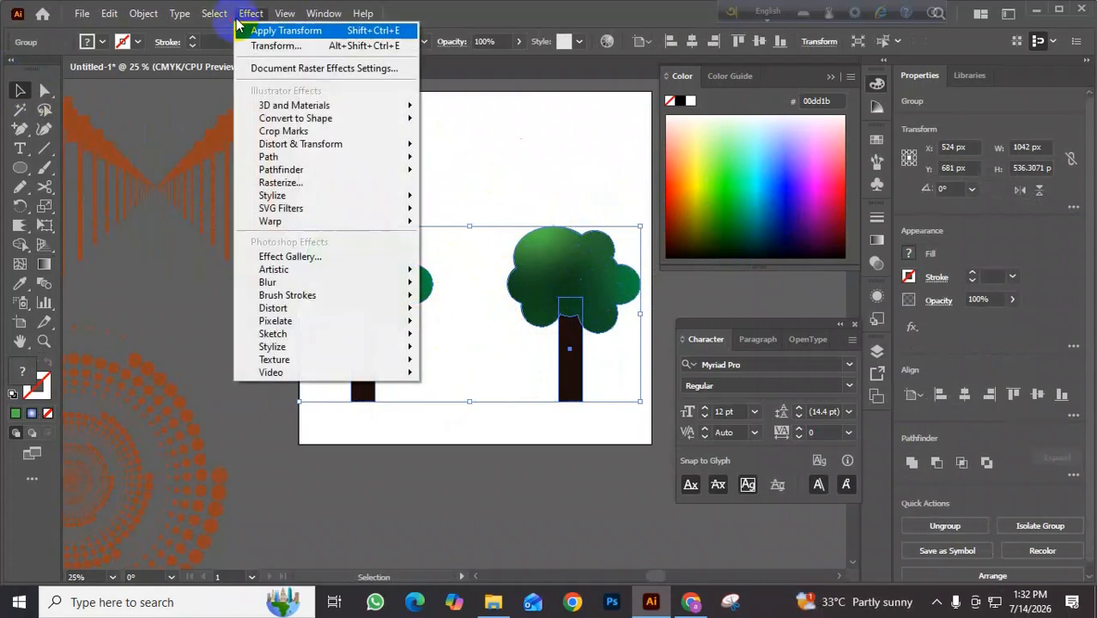
mouse_move(309, 143)
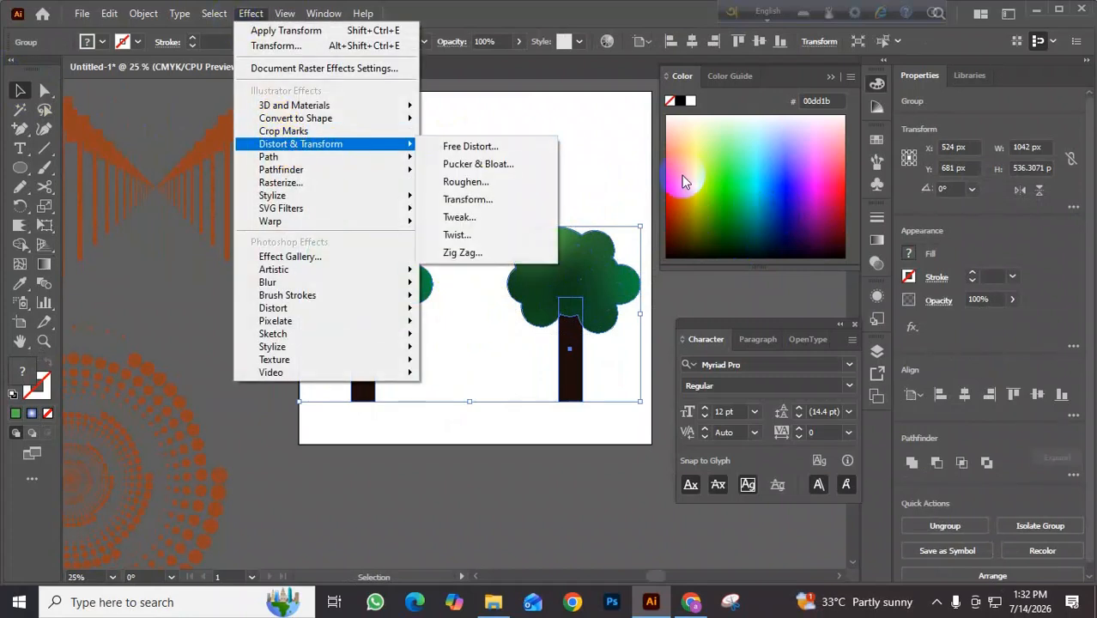
left_click(504, 198)
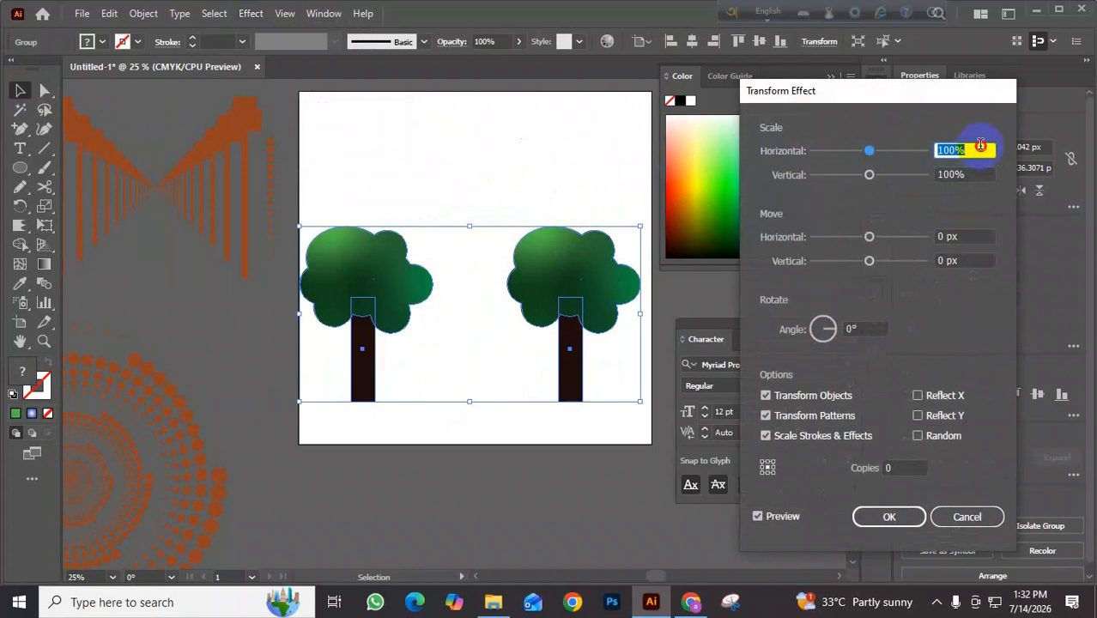
type("50")
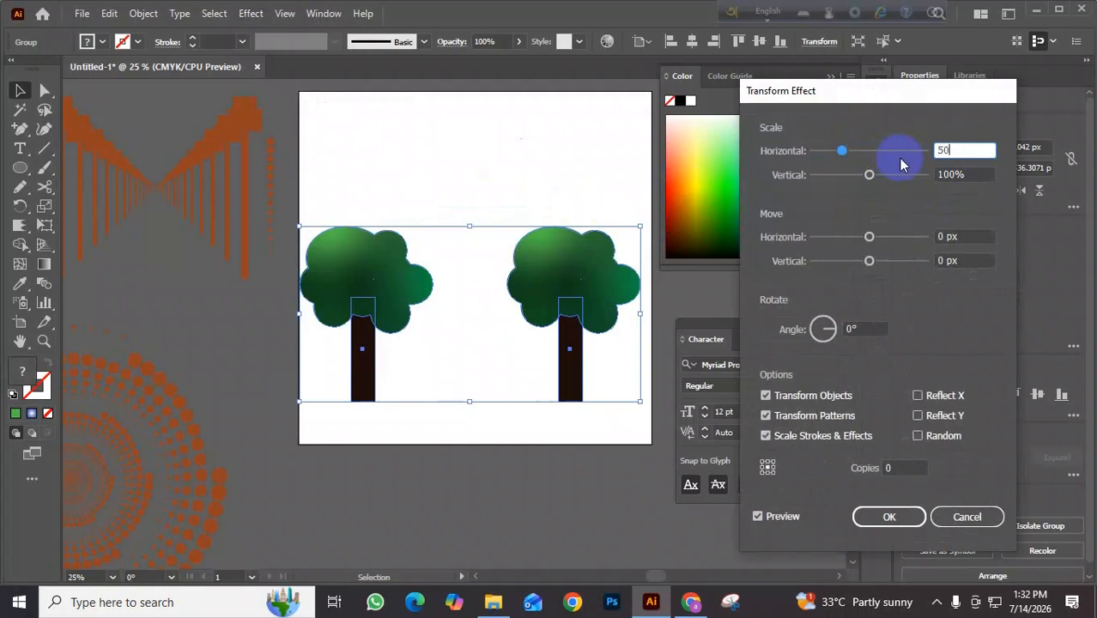
key("Tab")
type("50")
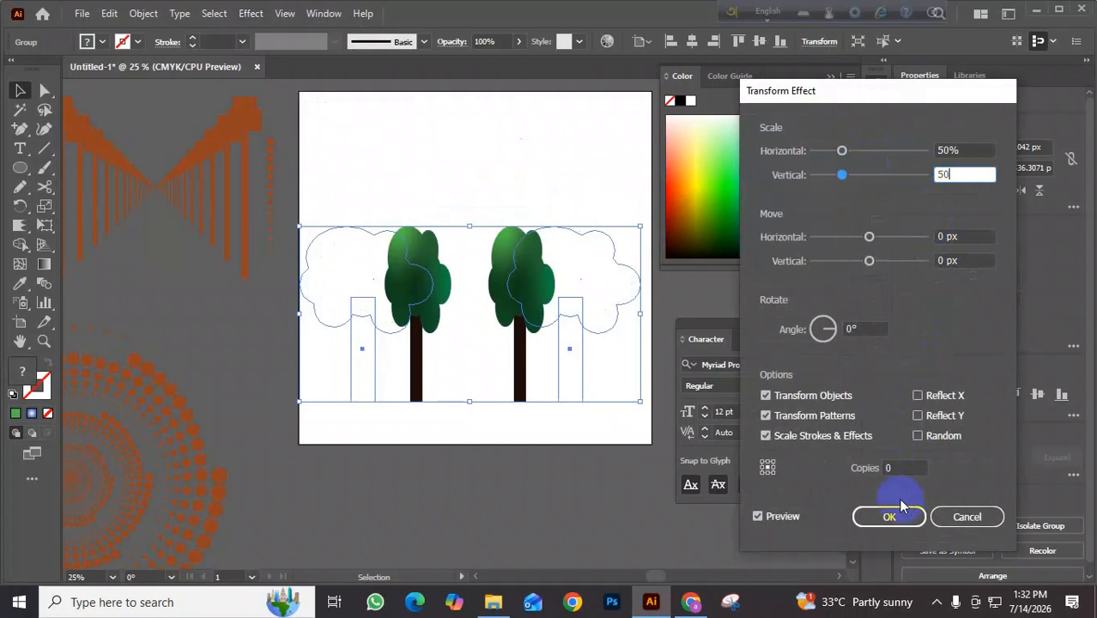
- Add several copies to the Transform effect so both trees recede toward the center, and apply it
left_click(891, 516)
left_click(891, 467)
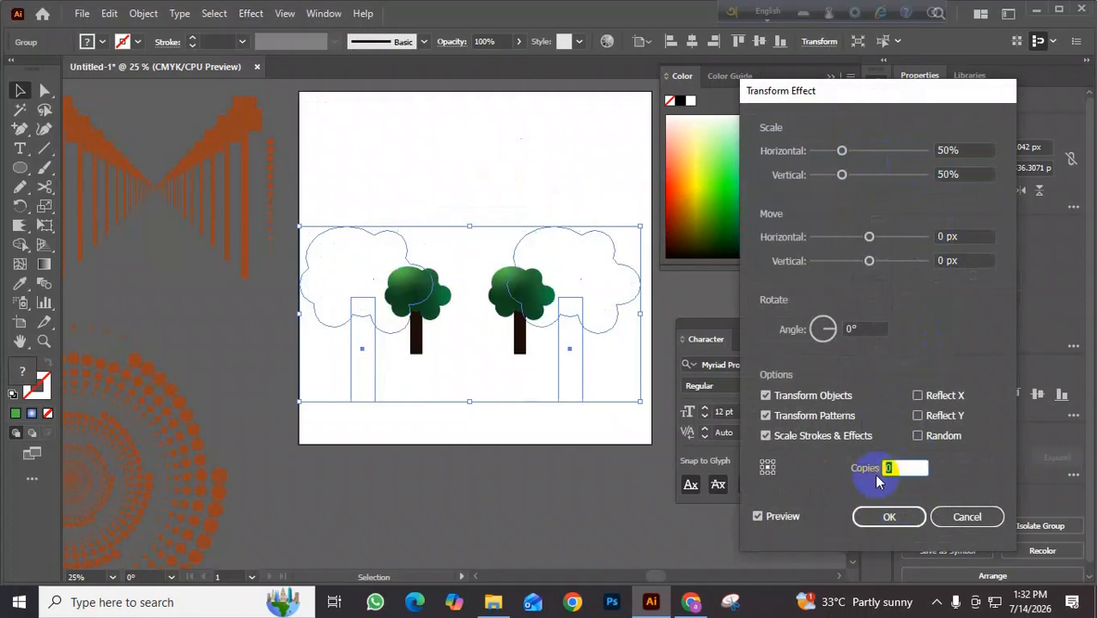
key("Up")
key("Up")
key("Up")
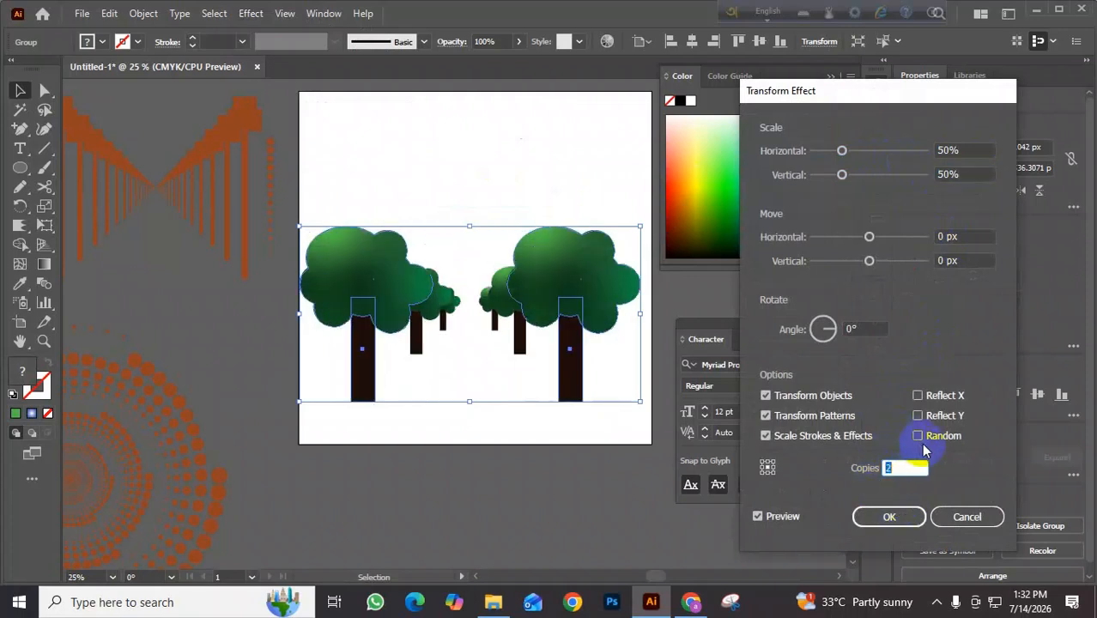
left_click(893, 516)
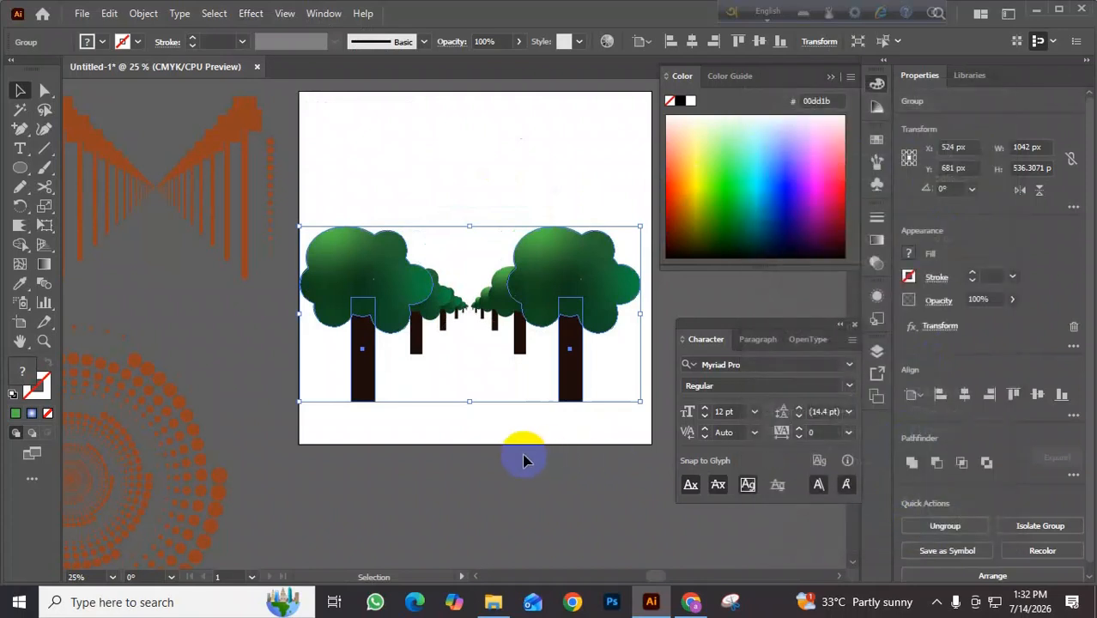
- Examine the receding rows of trees where they converge at the artboard's center and deselect them
scroll(493, 321, "up", 1)
left_click_drag(536, 300, 429, 311)
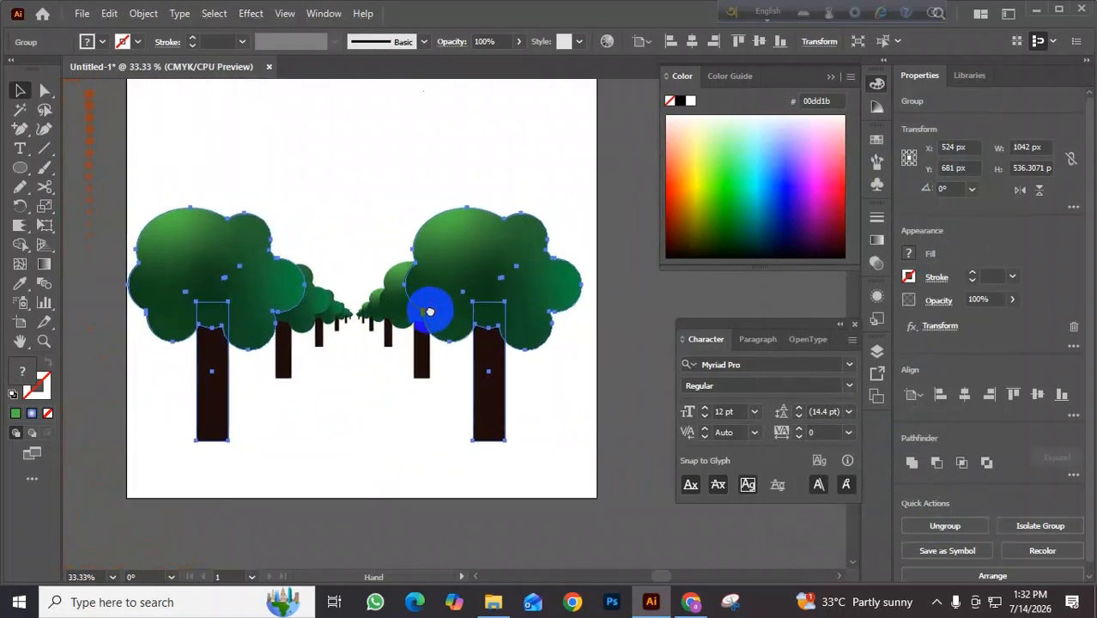
left_click(372, 322)
scroll(364, 322, "up", 1)
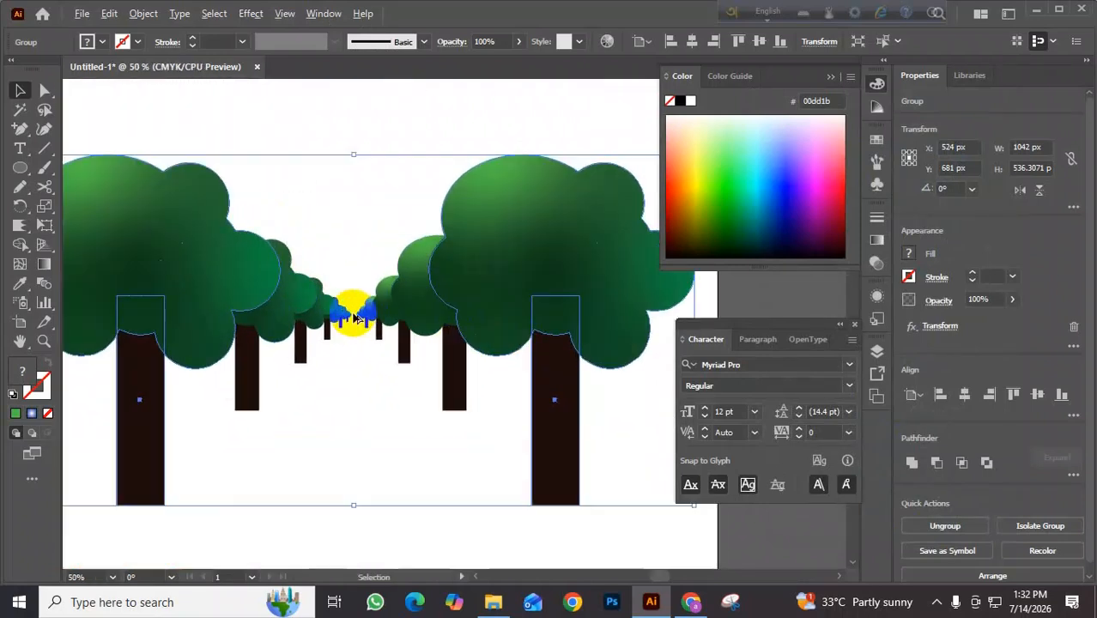
left_click(474, 100)
scroll(491, 171, "down", 1)
left_click(414, 158)
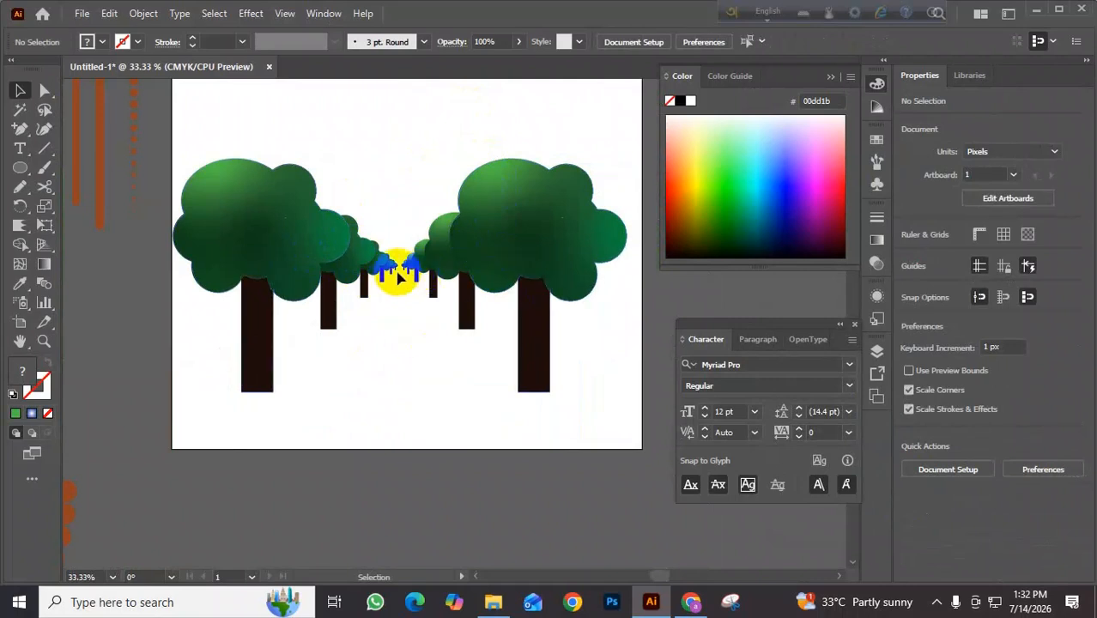
- Move the whole tree avenue off the artboard into the empty canvas beyond its right edge
scroll(403, 273, "down", 2)
scroll(344, 273, "up", 1)
left_click_drag(257, 172, 655, 295)
scroll(509, 318, "down", 1)
left_click_drag(558, 309, 587, 294)
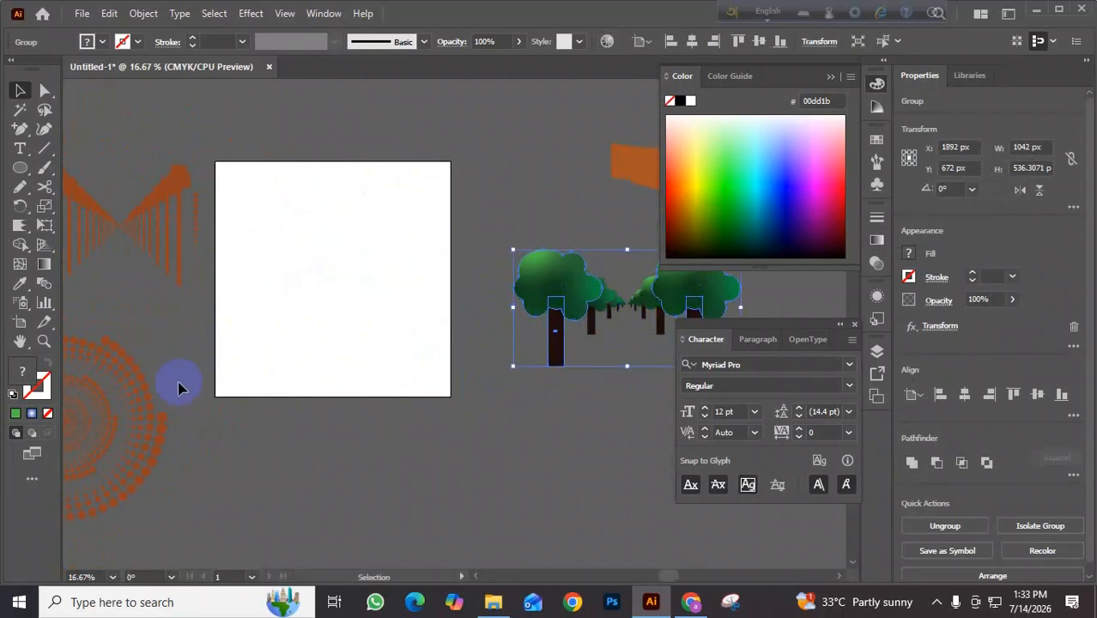
left_click_drag(262, 342, 283, 338)
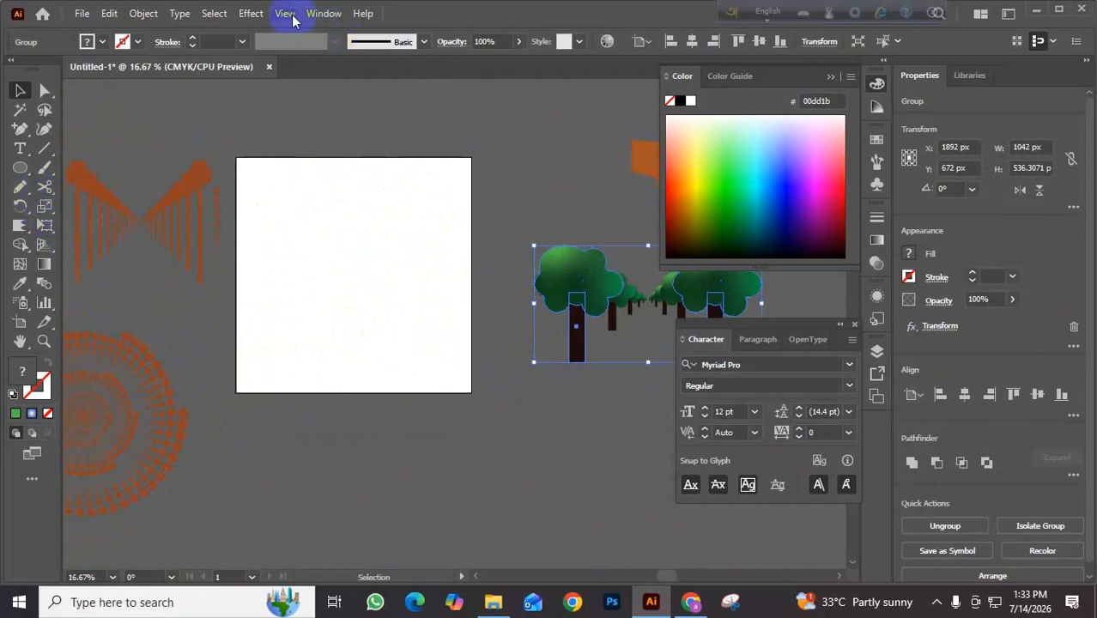
left_click(251, 15)
mouse_move(323, 147)
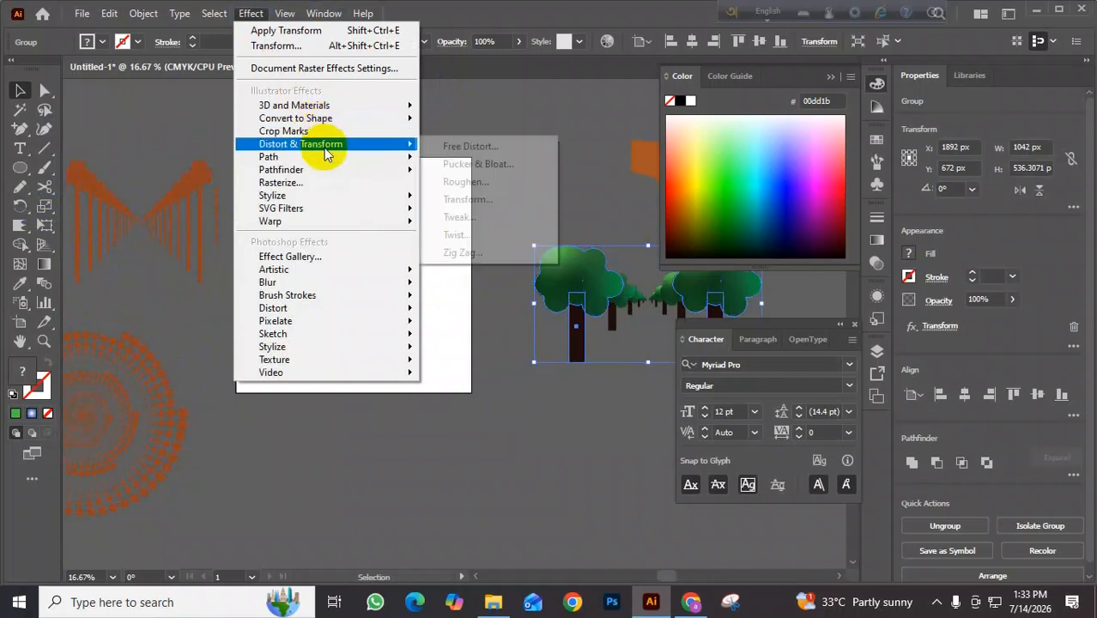
left_click(490, 123)
left_click(490, 123)
- Draw a square about 473 px wide in the upper middle of the artboard and fill it with green 00f33f
left_click(20, 167)
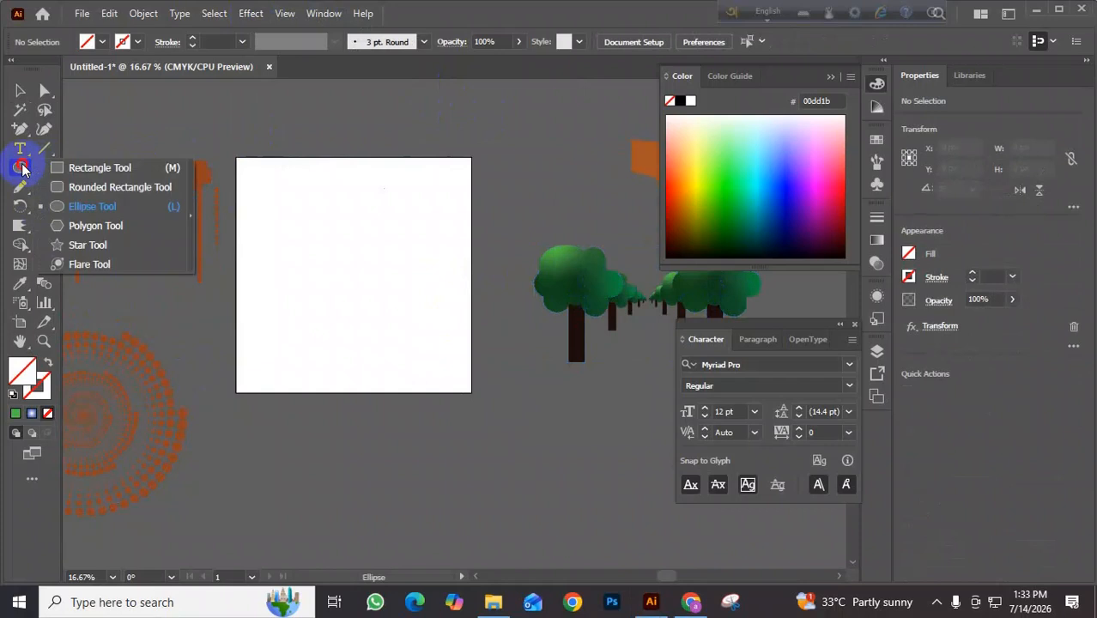
left_click(97, 169)
left_click_drag(313, 203, 417, 304)
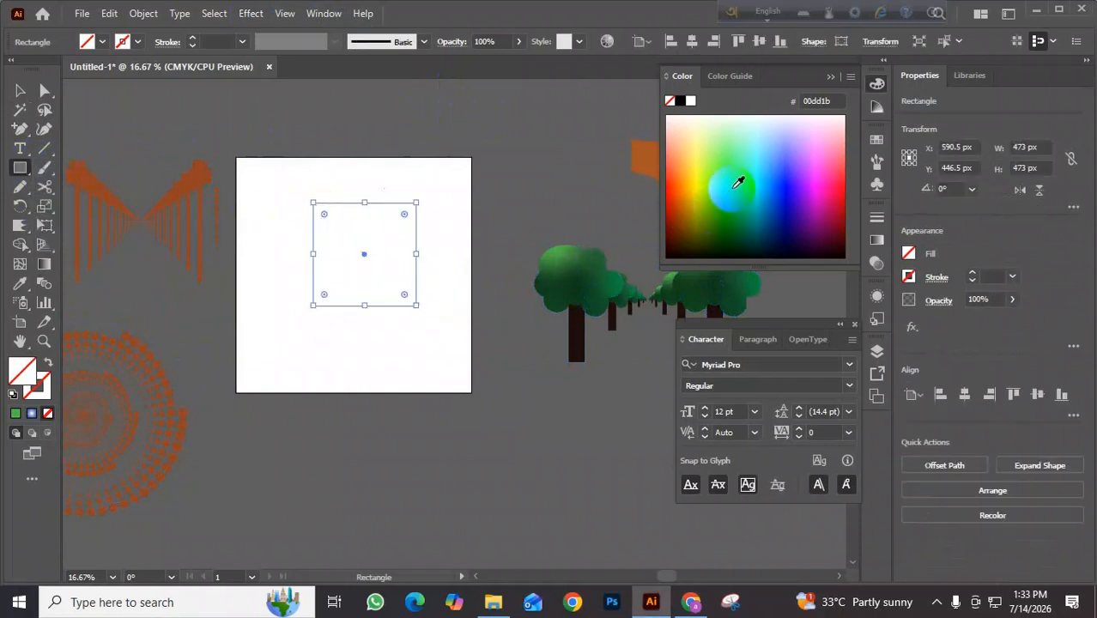
left_click(740, 179)
left_click(20, 90)
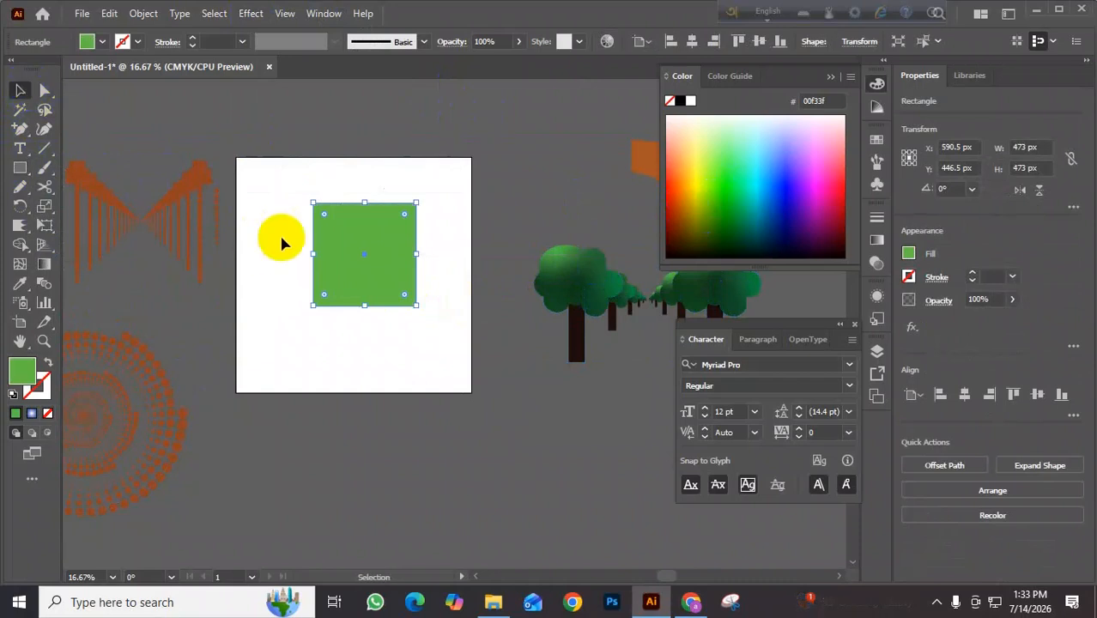
- Move the square closer to the artboard's center and change its fill to blue 0092a7
scroll(301, 215, "up", 1)
left_click_drag(440, 277, 393, 289)
left_click(758, 209)
- Apply a Free Distort effect to the square, pulling its upper-left corner inward past the center, and deselect it
left_click(251, 14)
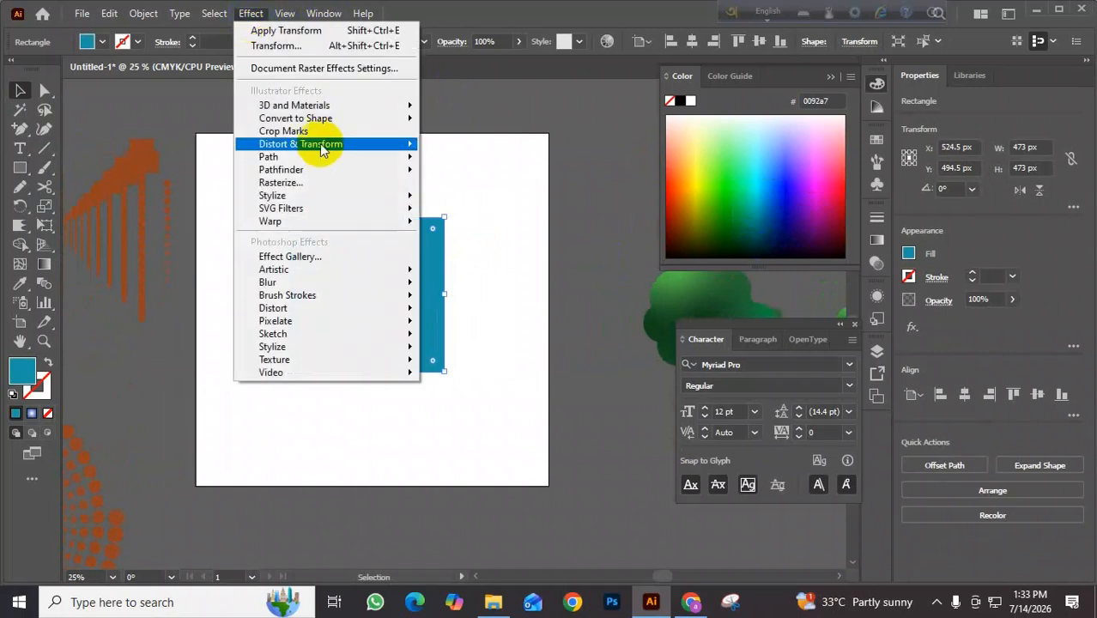
mouse_move(319, 145)
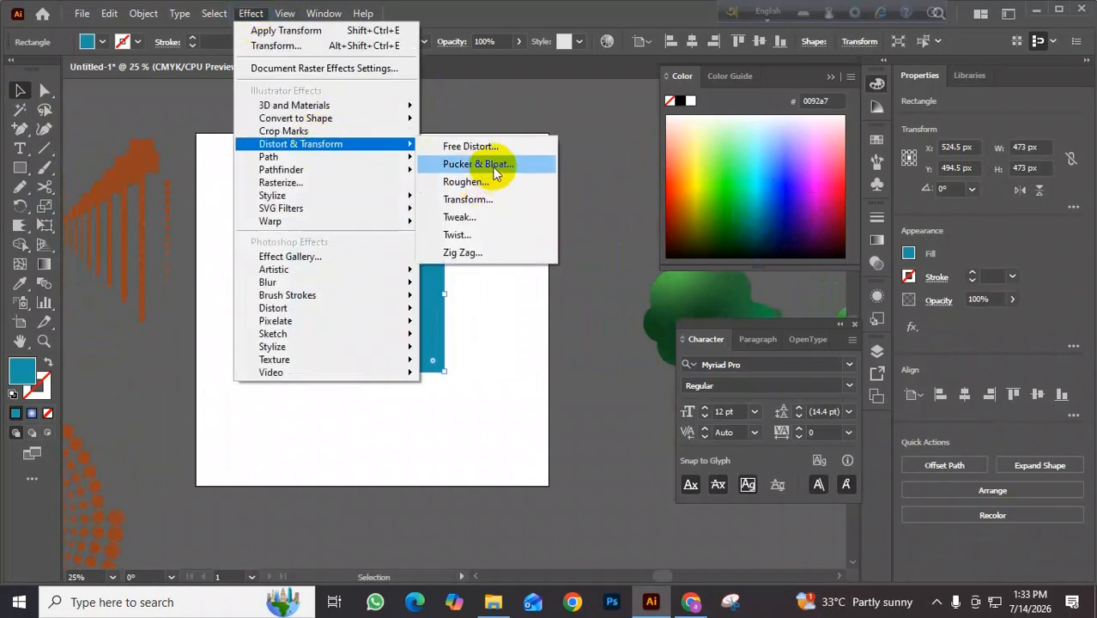
left_click(479, 146)
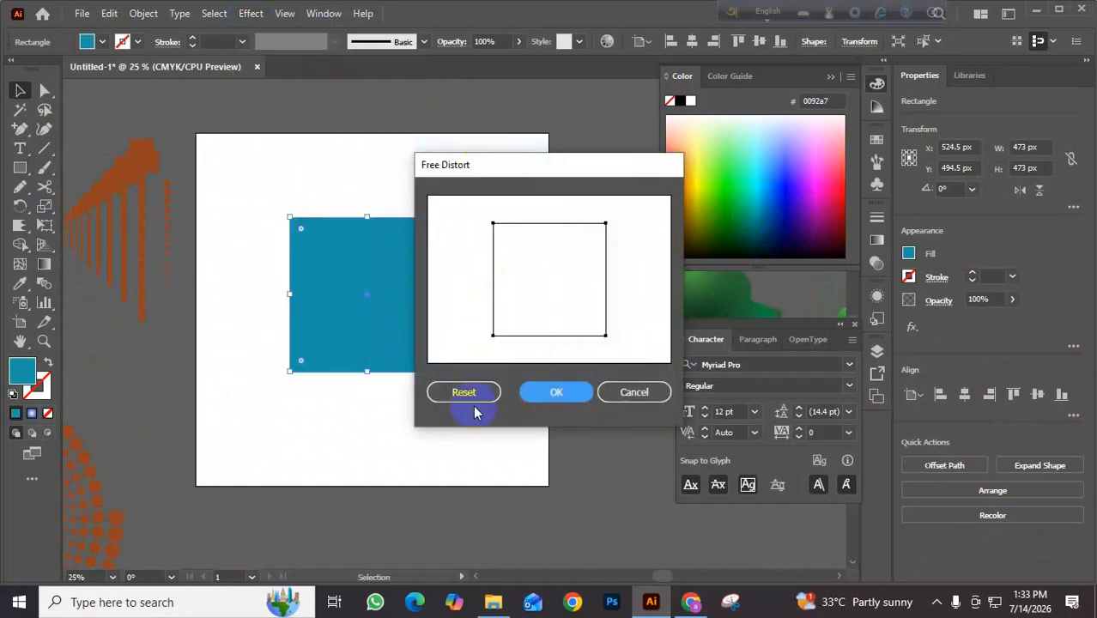
left_click(549, 395)
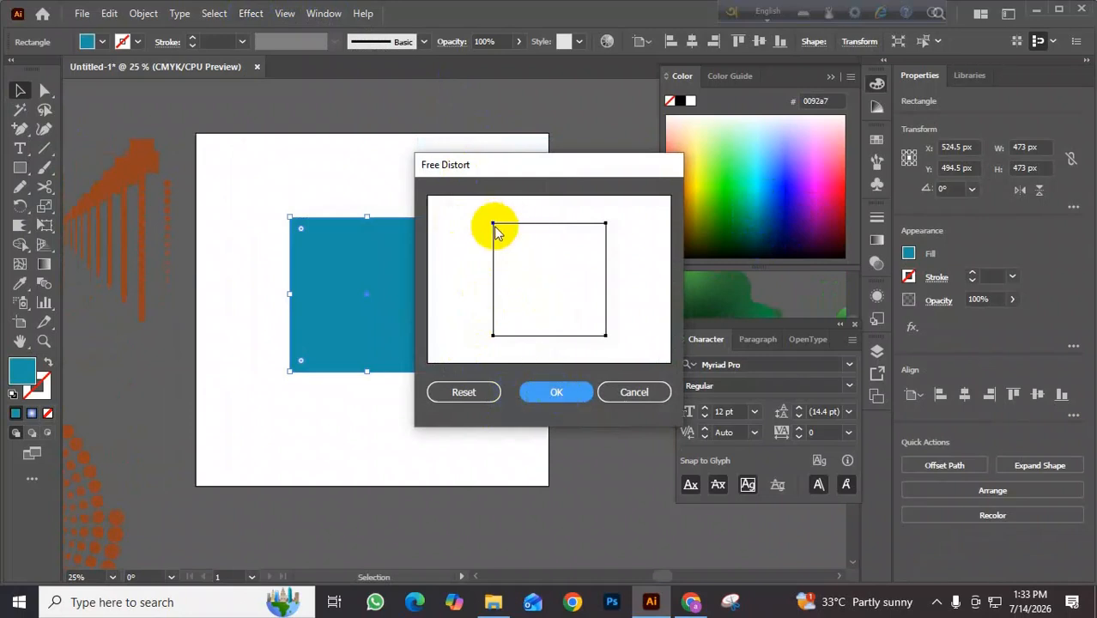
left_click_drag(494, 226, 500, 229)
left_click_drag(521, 268, 557, 296)
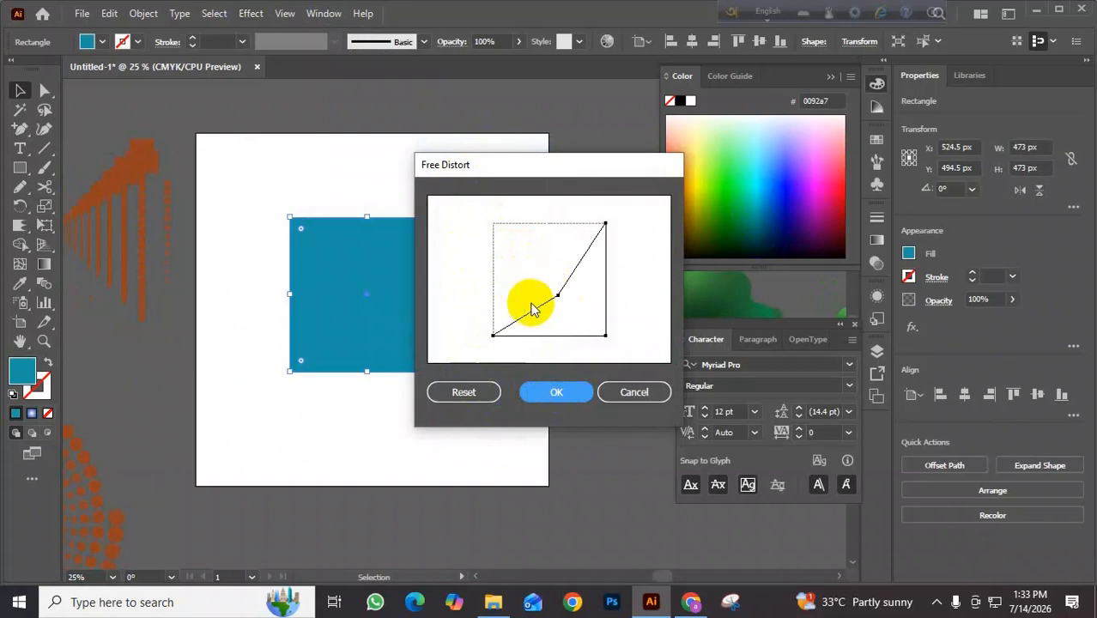
left_click(554, 392)
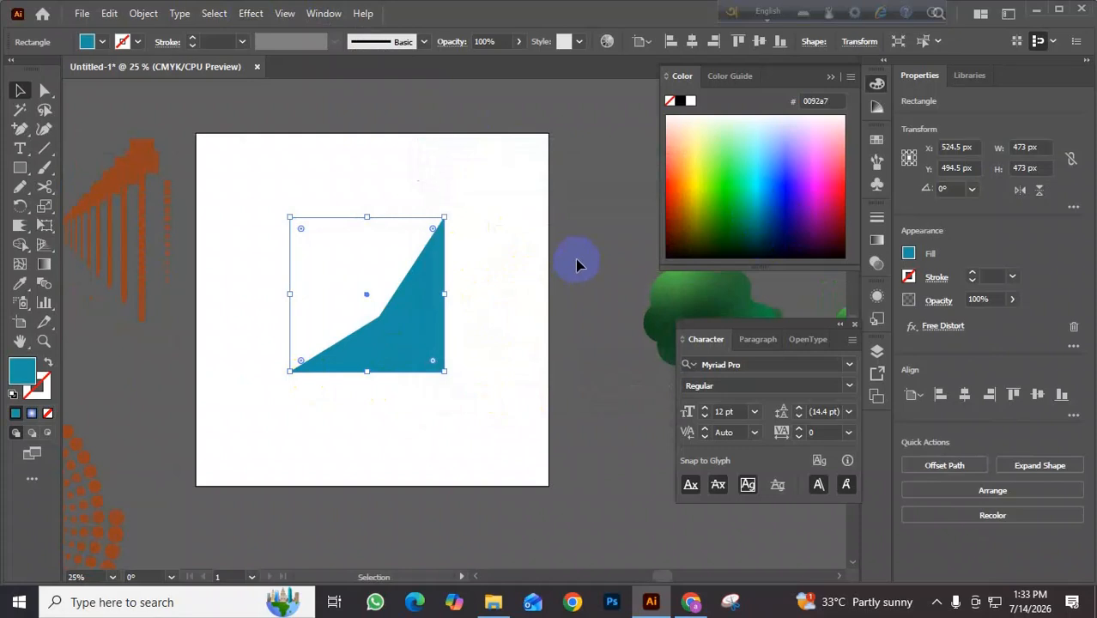
left_click(534, 249)
- Edit the Free Distort effect so both upper corners sit below the square's bottom edge, forming a shallow trapezoid
left_click(426, 338)
left_click(45, 91)
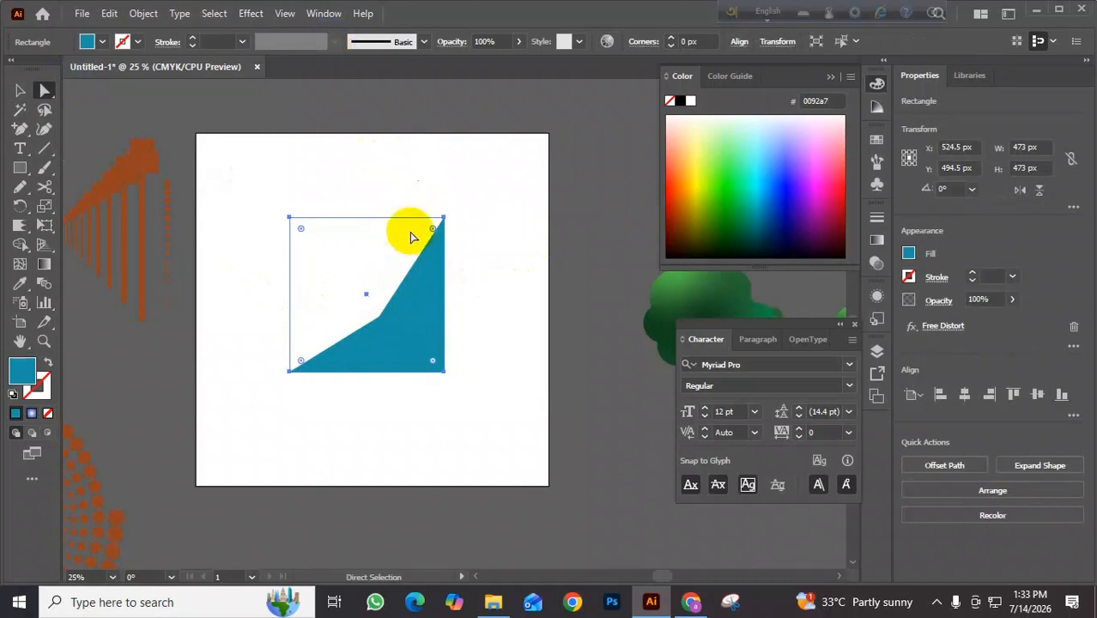
left_click(931, 327)
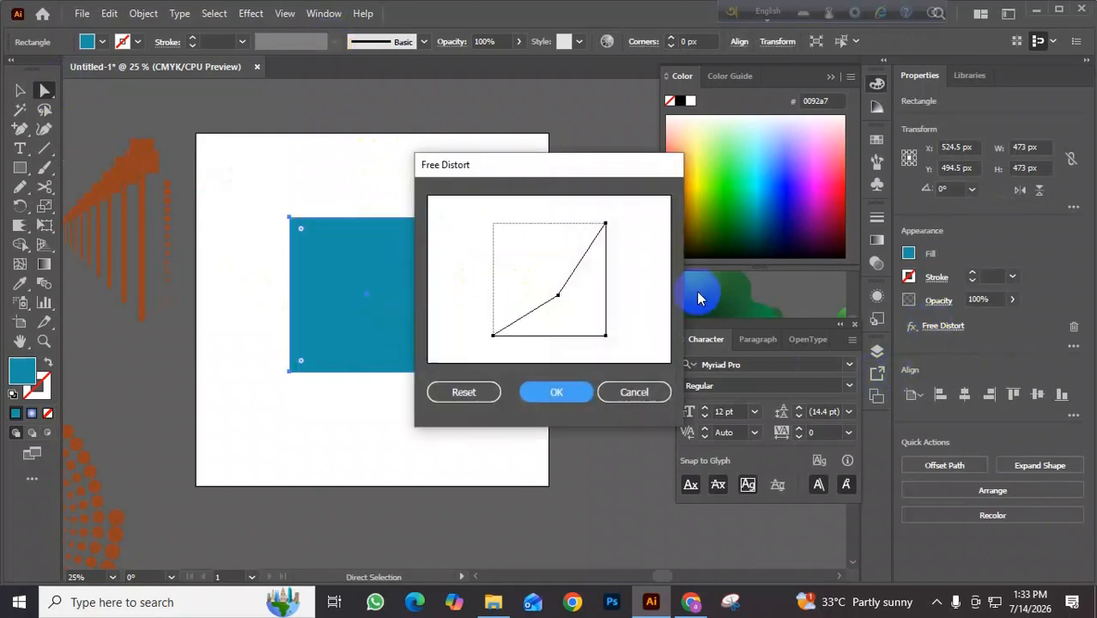
left_click(557, 297)
left_click_drag(561, 296, 503, 368)
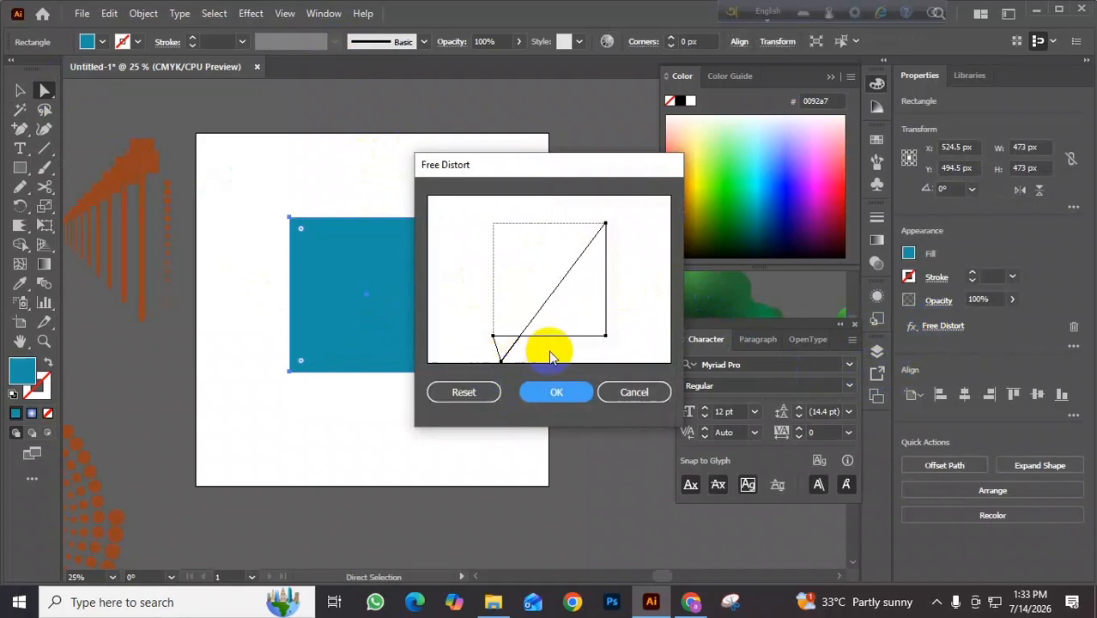
left_click_drag(603, 224, 595, 357)
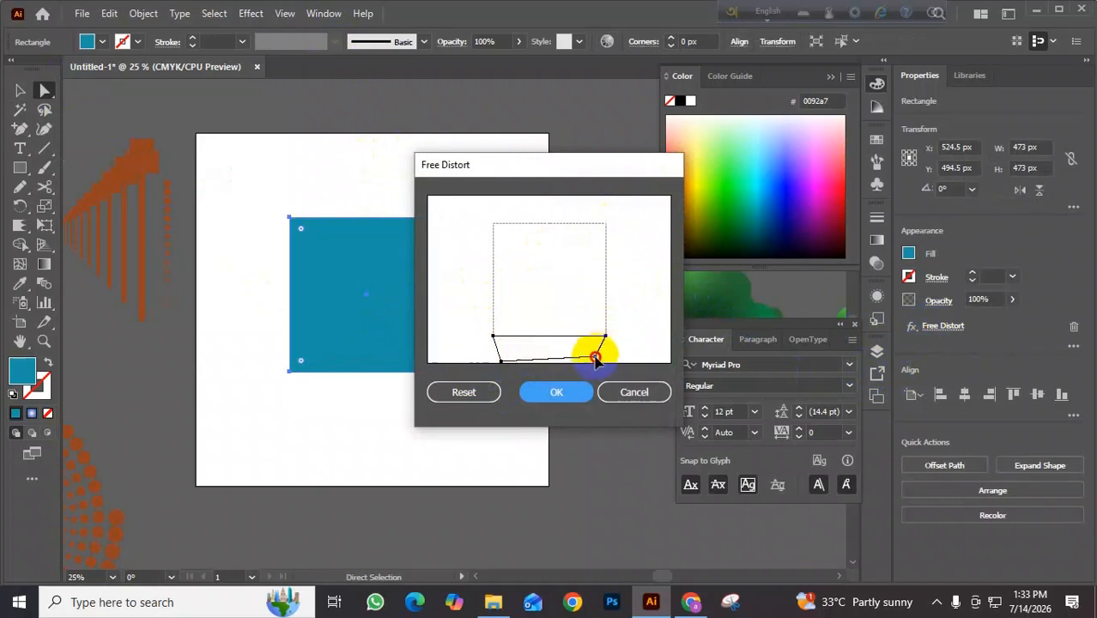
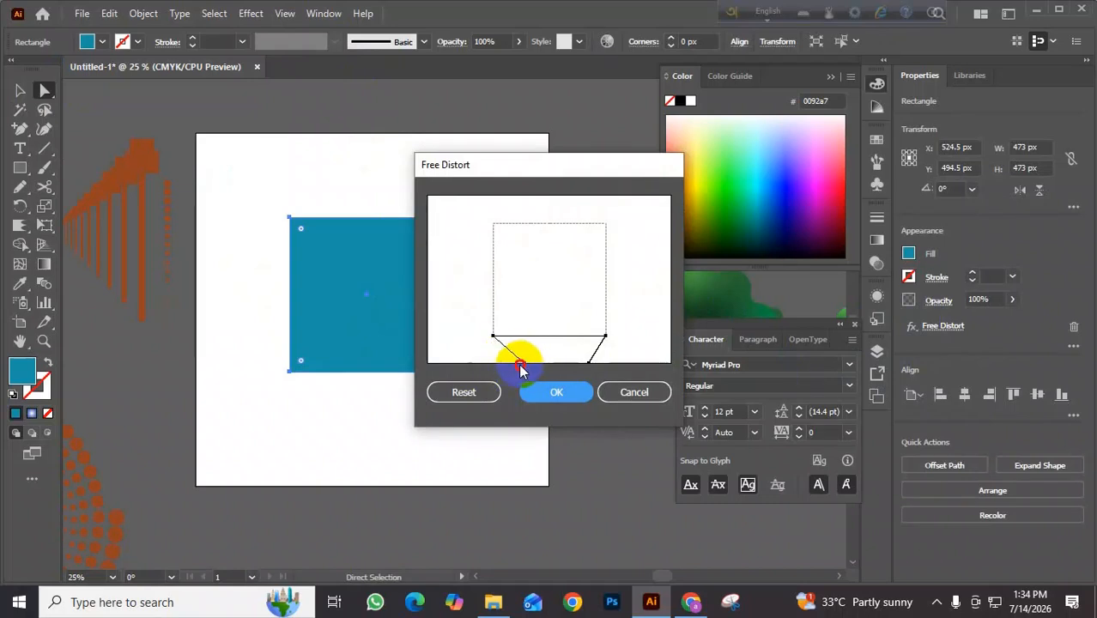
left_click(557, 391)
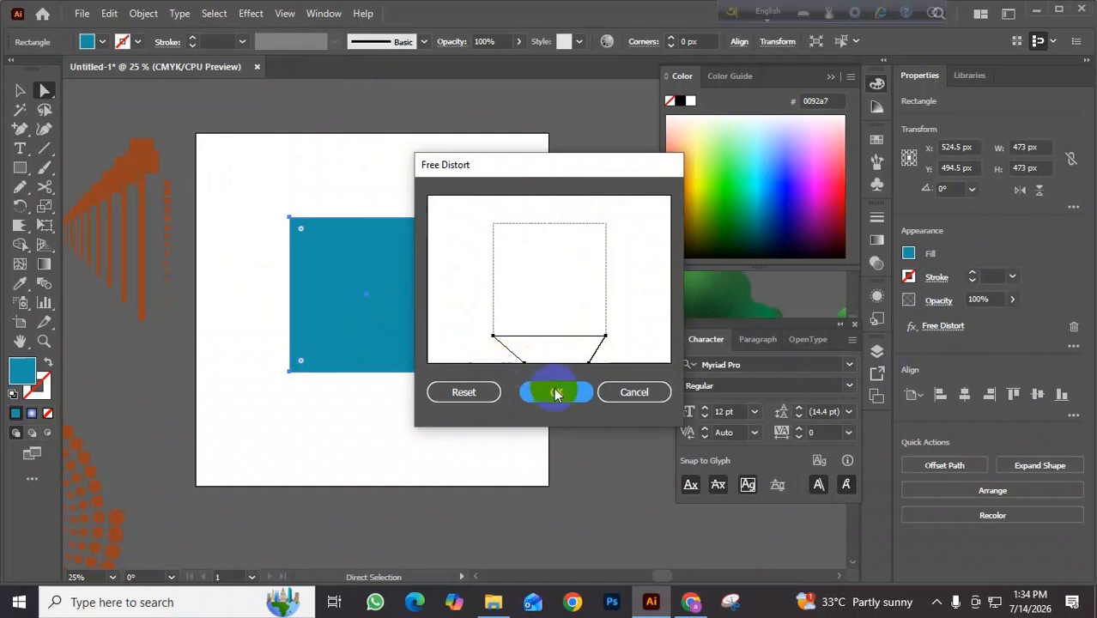
left_click(504, 365)
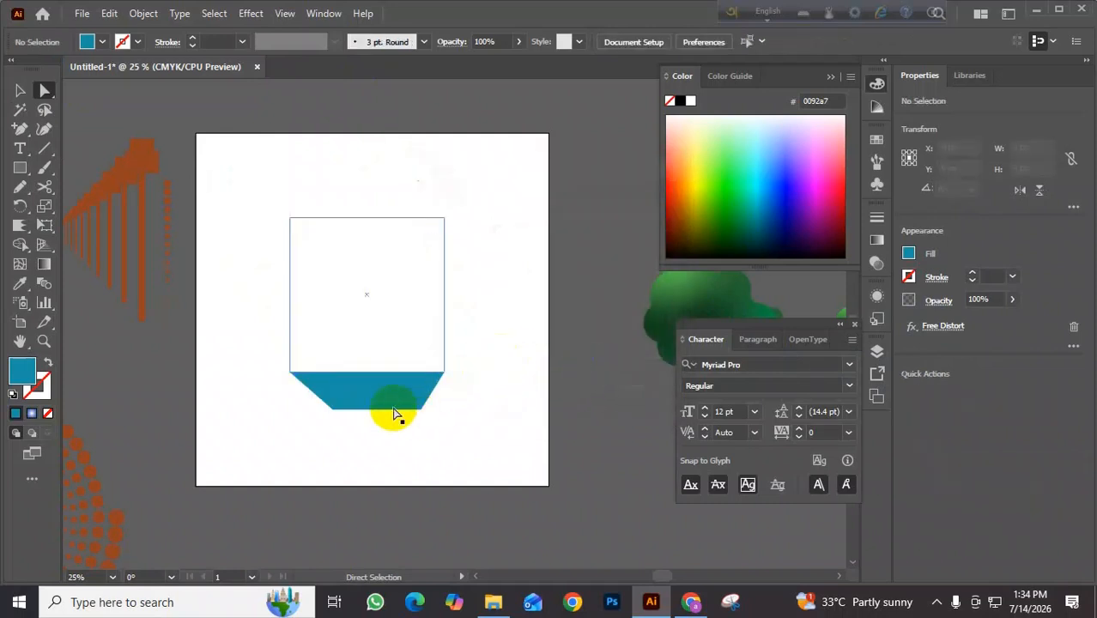
- Check the trapezoid against its original square outline and undo the last Free Distort edit
left_click(445, 369)
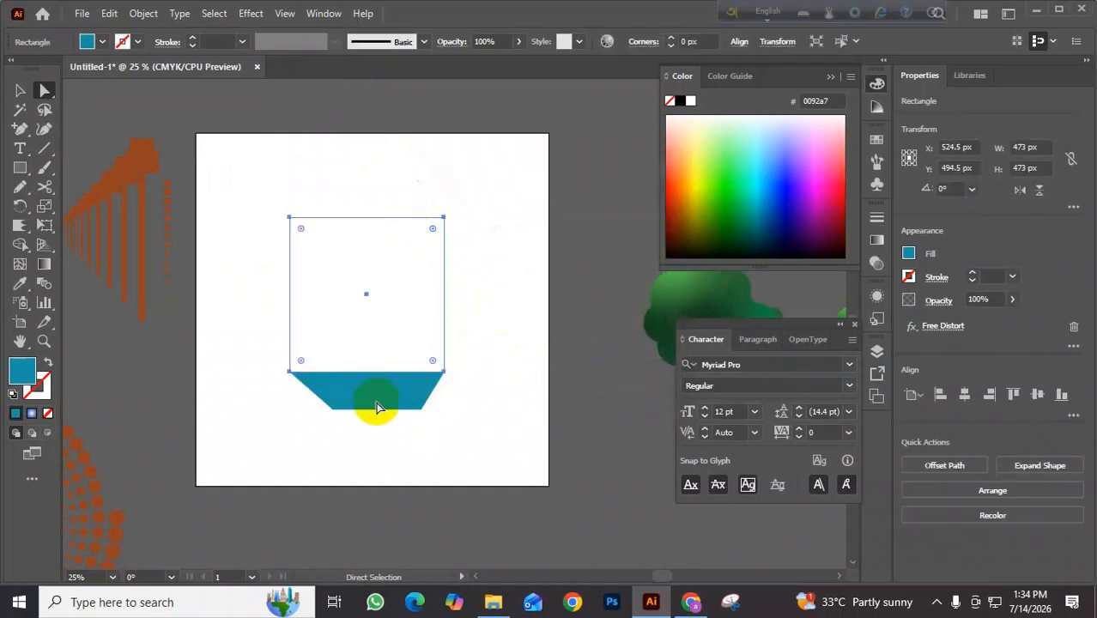
left_click(538, 368)
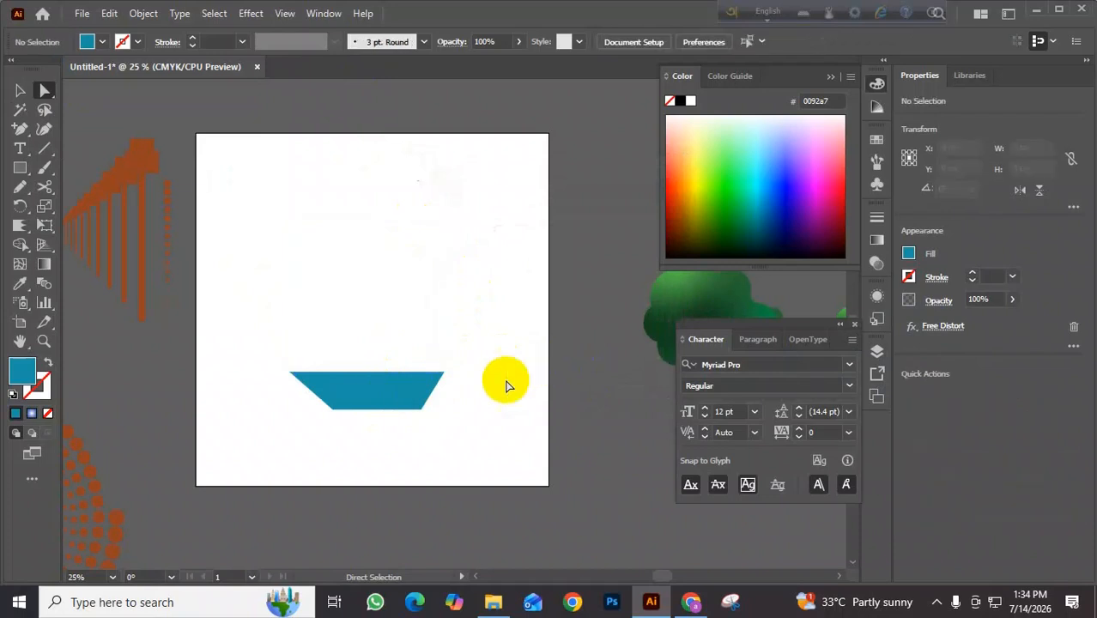
left_click(417, 405)
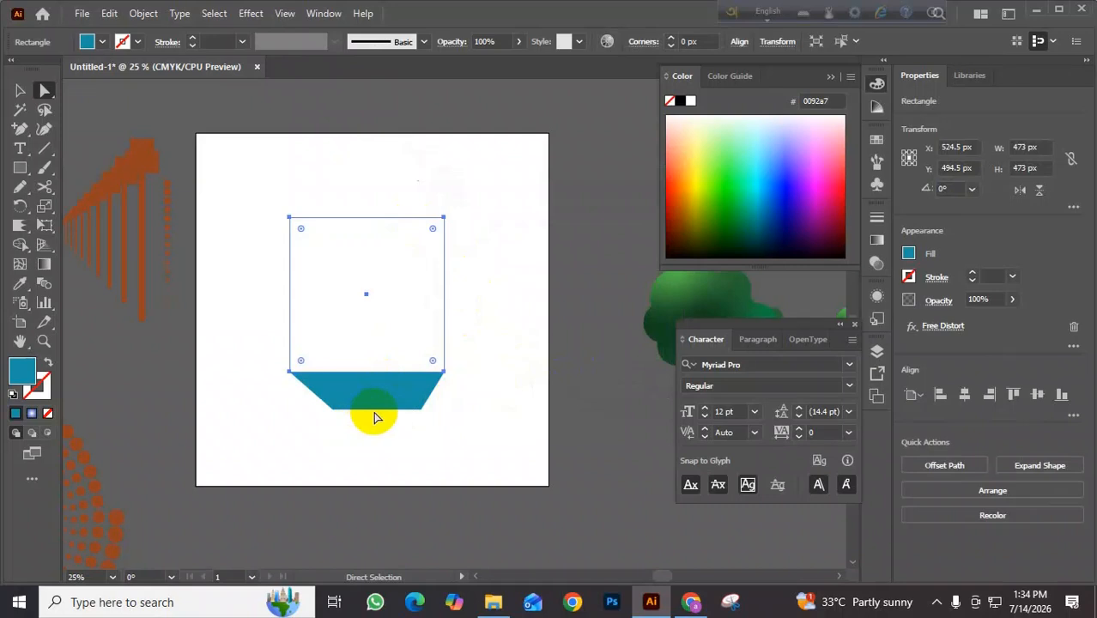
key("ctrl+z")
key("ctrl+z")
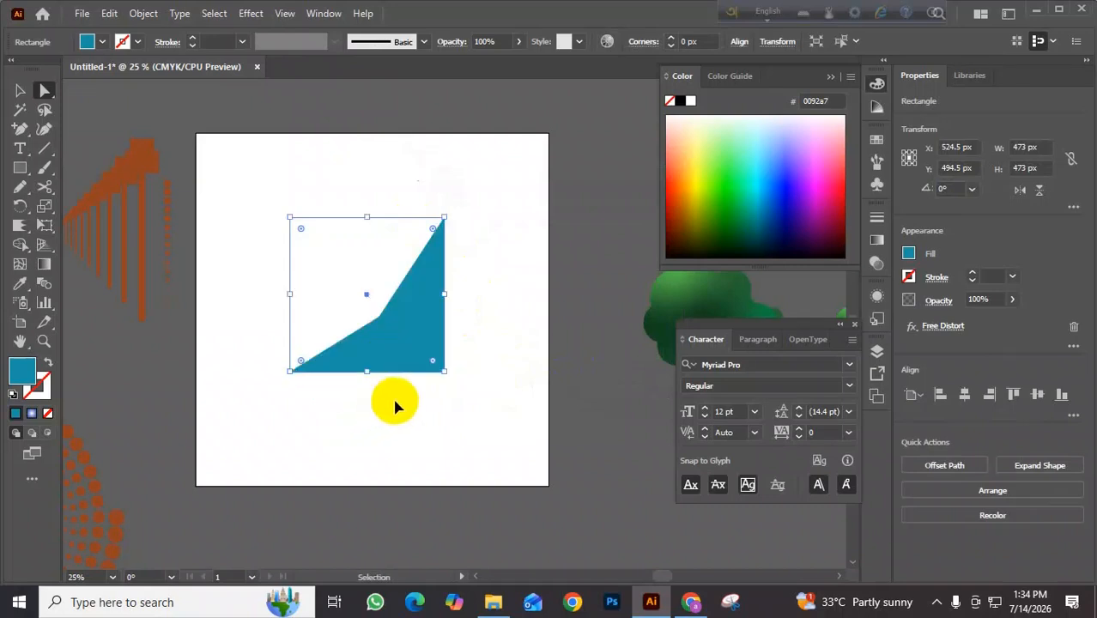
key("ctrl+shift+z")
- Move the distorted shape off the artboard beyond its lower-right corner and deselect it
left_click_drag(417, 340, 603, 509)
left_click_drag(386, 278, 527, 337)
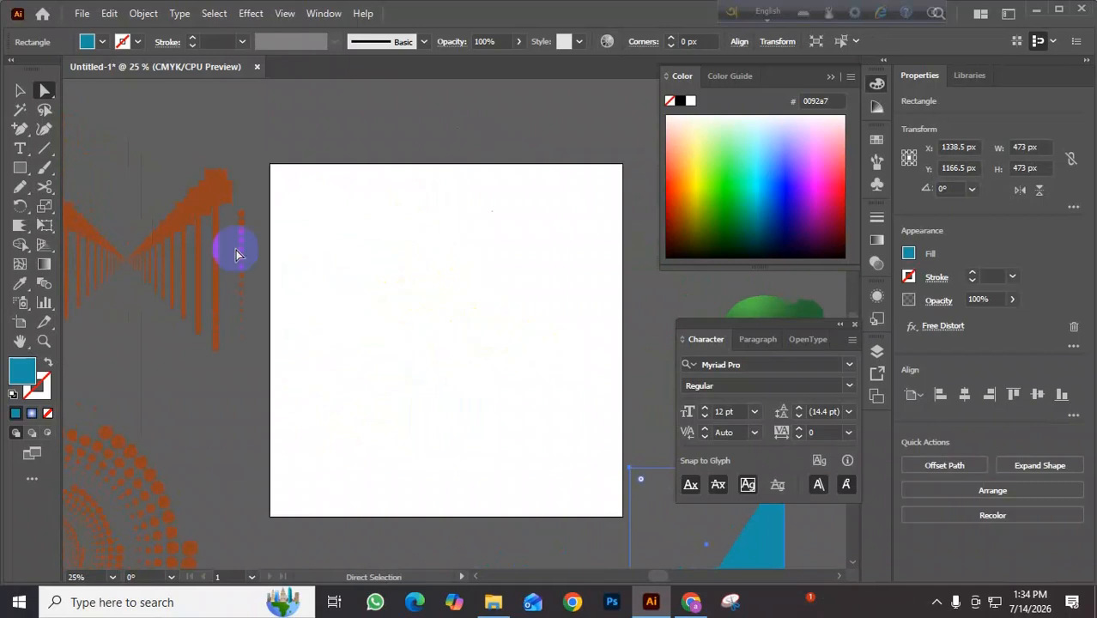
left_click(250, 14)
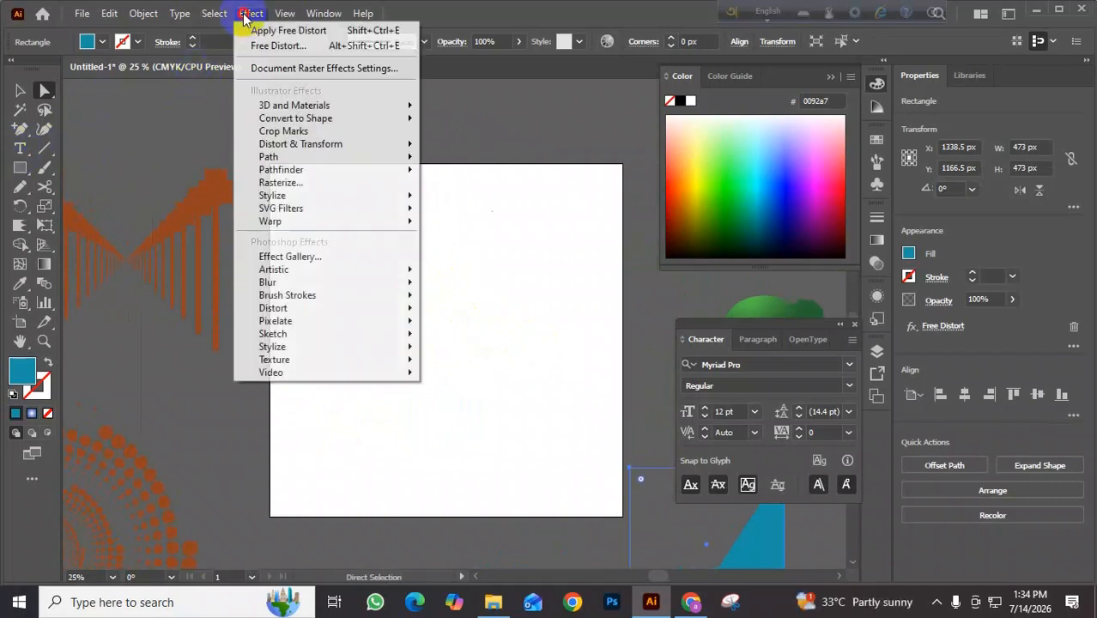
mouse_move(411, 144)
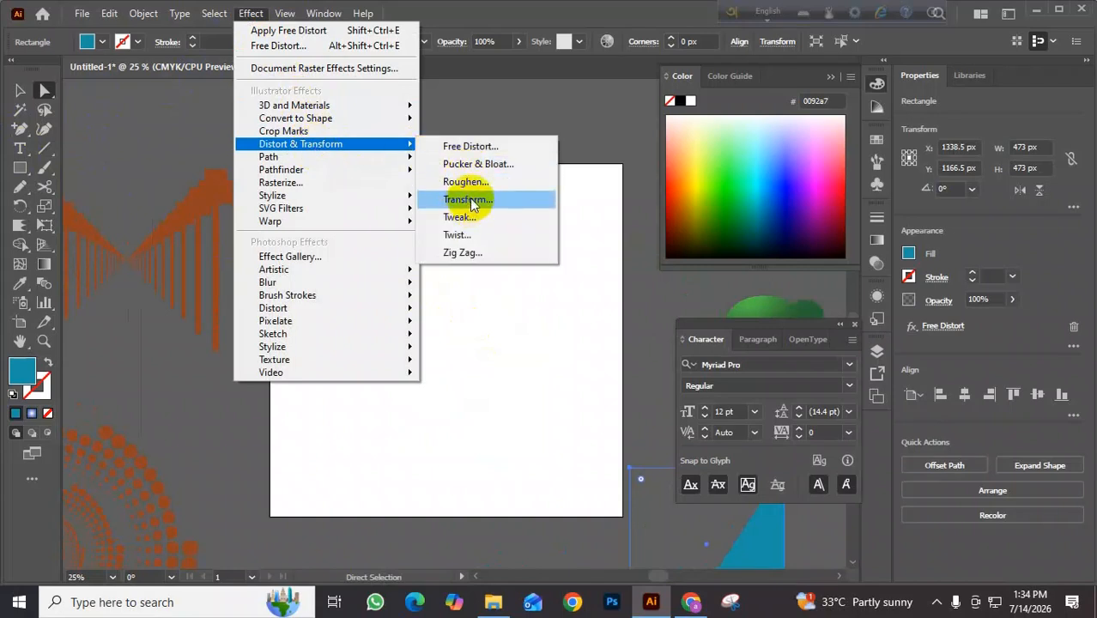
left_click(497, 109)
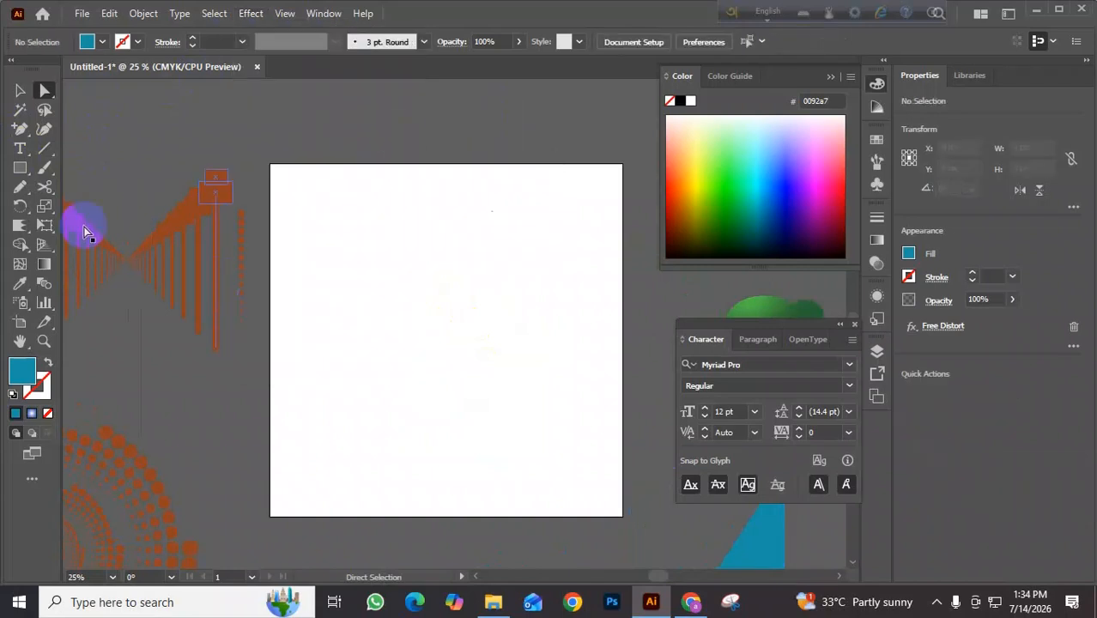
- Draw a blue square about 425 px wide in the artboard's upper left and place copies beside it and below it
left_click(19, 172)
left_click_drag(306, 213, 448, 352)
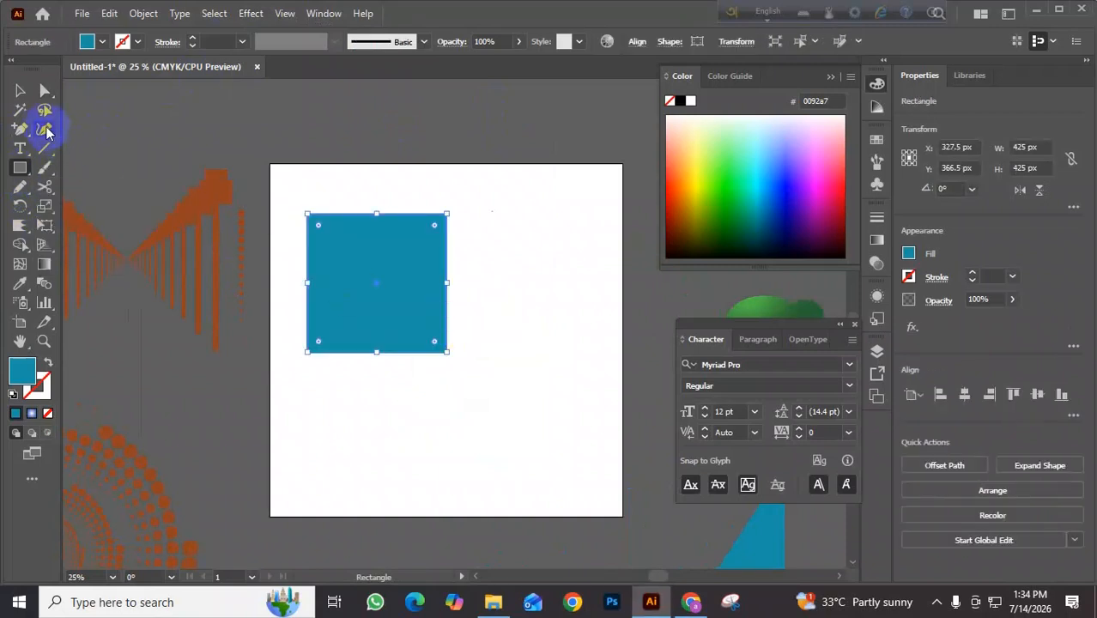
left_click(21, 94)
left_click_drag(372, 261, 399, 343)
- Start a Roughen effect on the upper-left square with a relative size of 9%
left_click(391, 286)
left_click(251, 14)
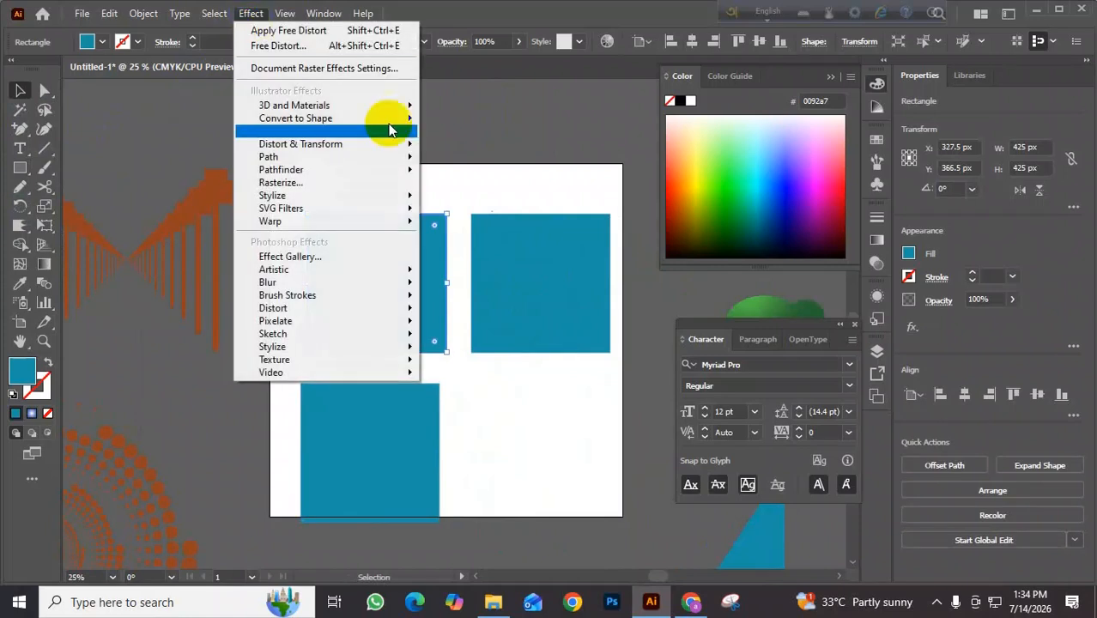
mouse_move(385, 144)
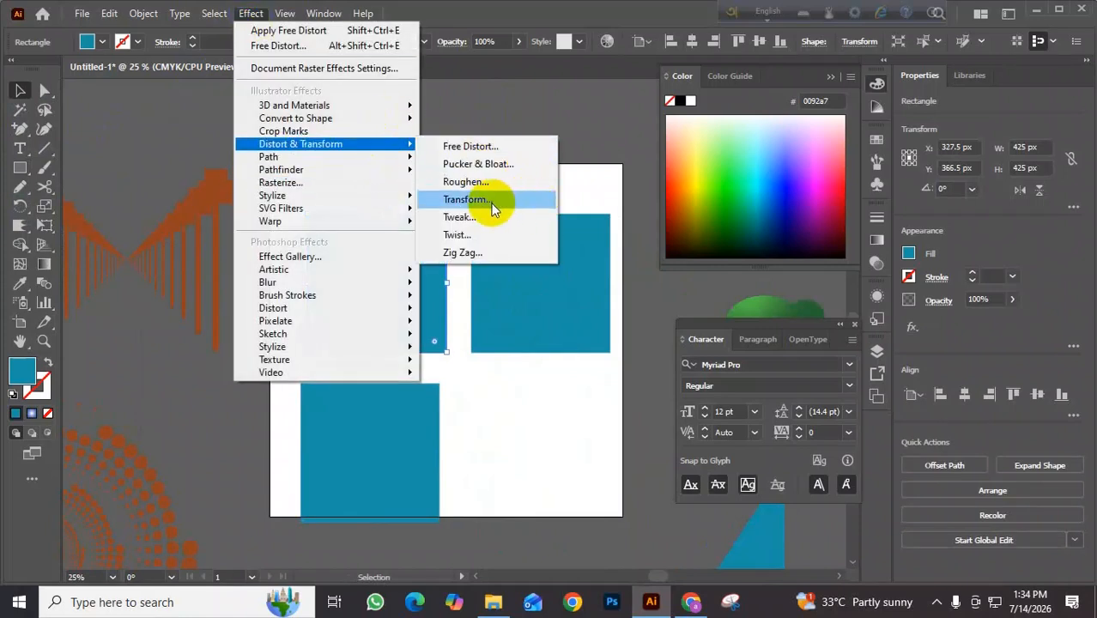
left_click(478, 182)
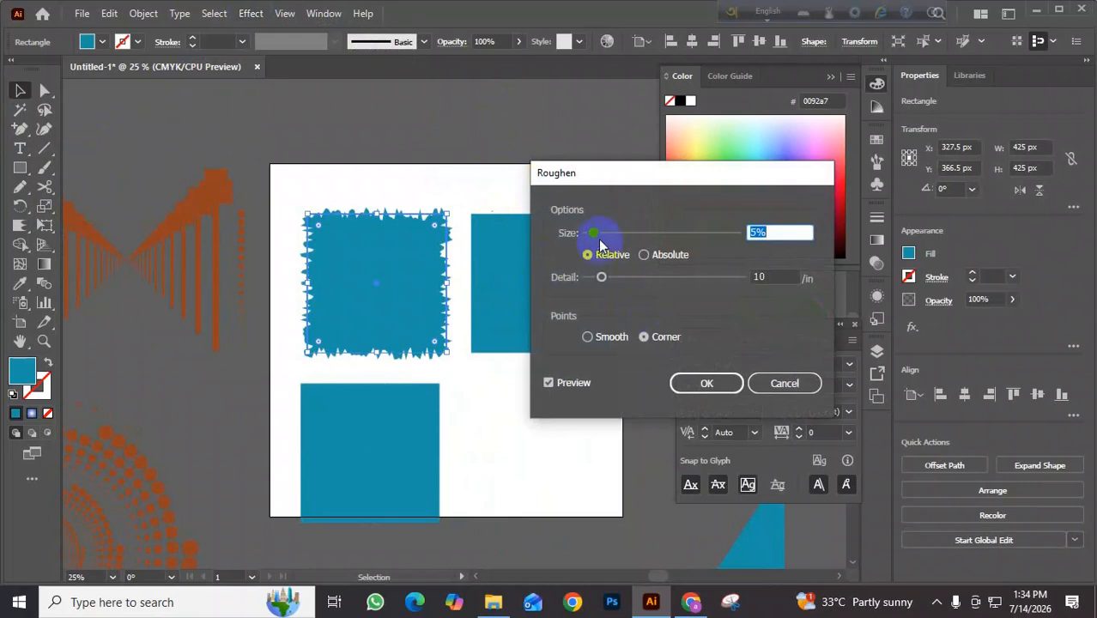
mouse_move(590, 233)
left_mouse_down()
mouse_move(637, 236)
mouse_move(600, 233)
left_mouse_up()
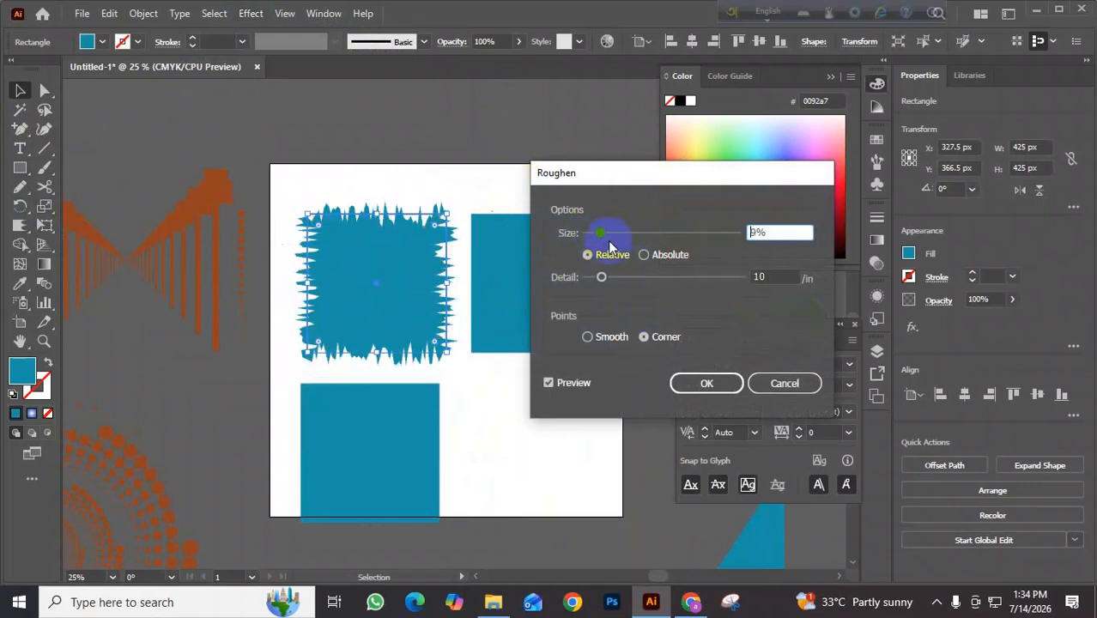
- Try an absolute roughen size of 81 px with detail 24/in, and compare it with a relative size of 26%
left_click(644, 255)
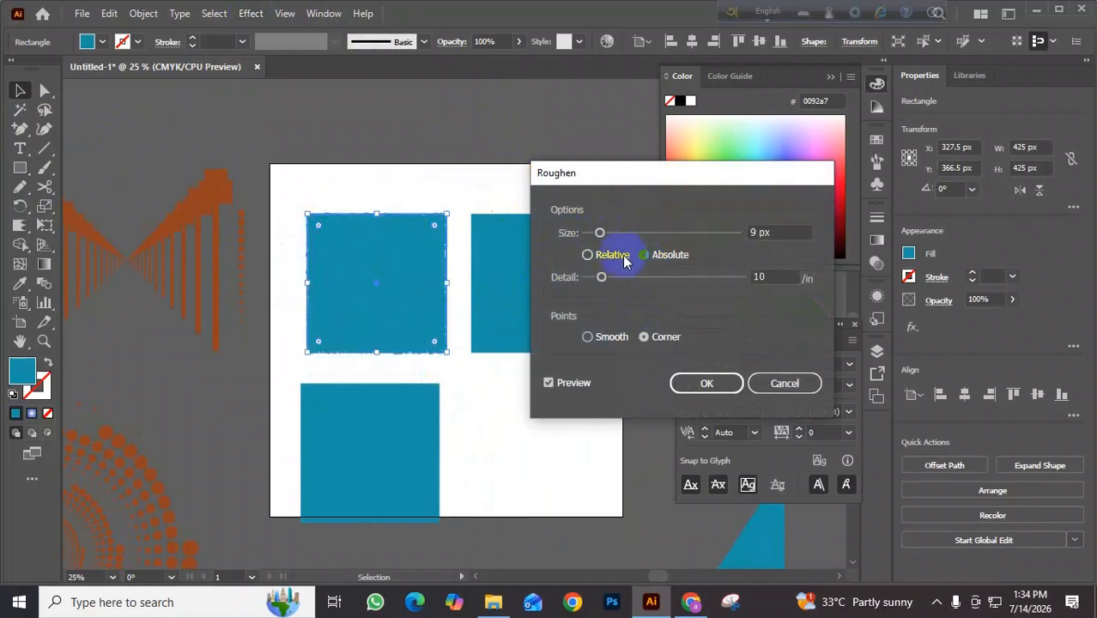
left_click(601, 278)
left_click_drag(600, 232, 712, 236)
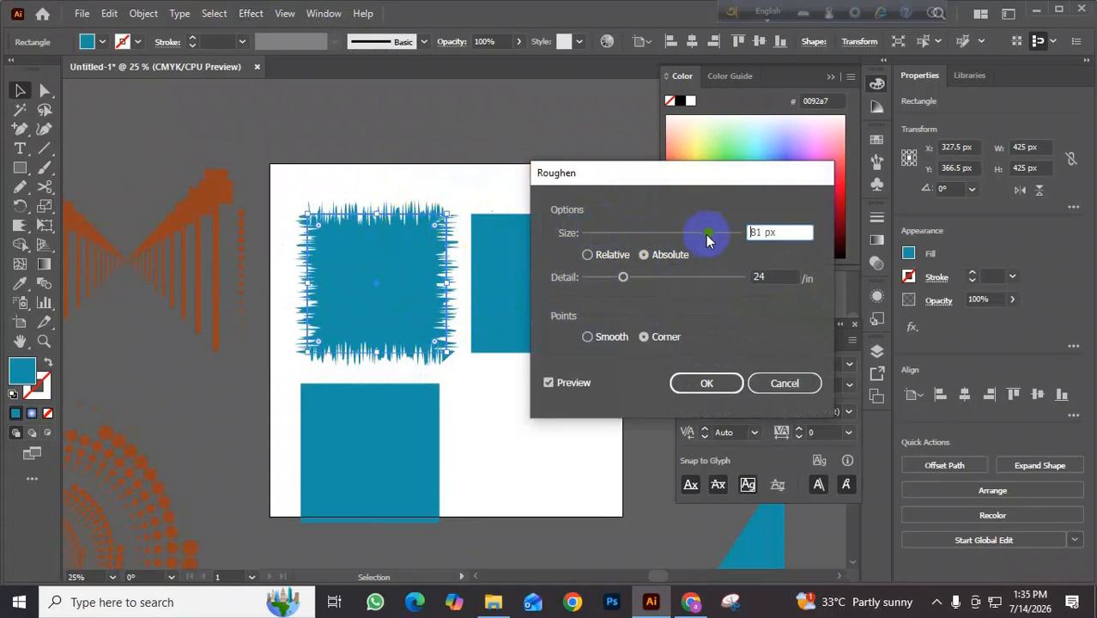
left_click(587, 255)
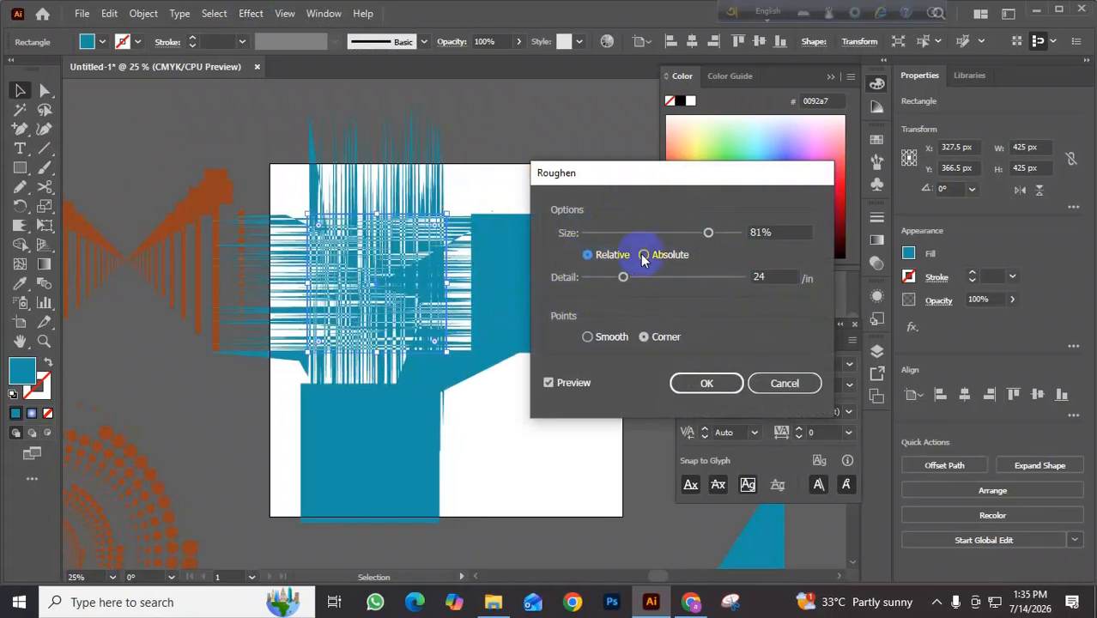
left_click_drag(707, 233, 624, 235)
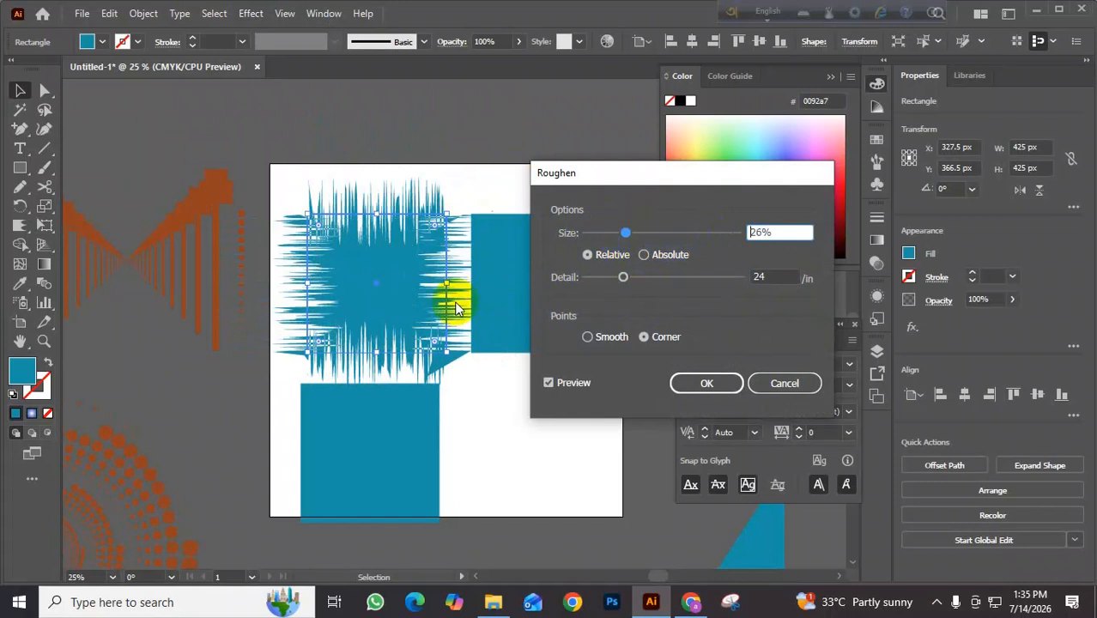
- Set Roughen to an absolute size of 63 px, detail 39/in and smooth points, and apply it
left_click(643, 255)
left_click_drag(625, 232, 684, 235)
left_click_drag(623, 276, 647, 283)
left_click(588, 339)
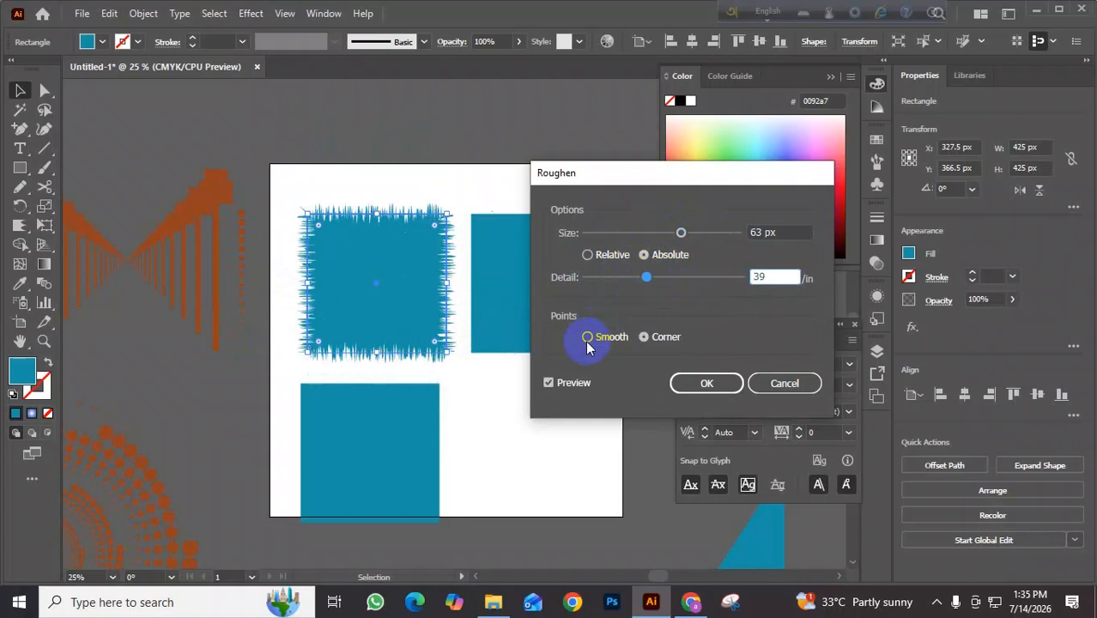
left_click(705, 383)
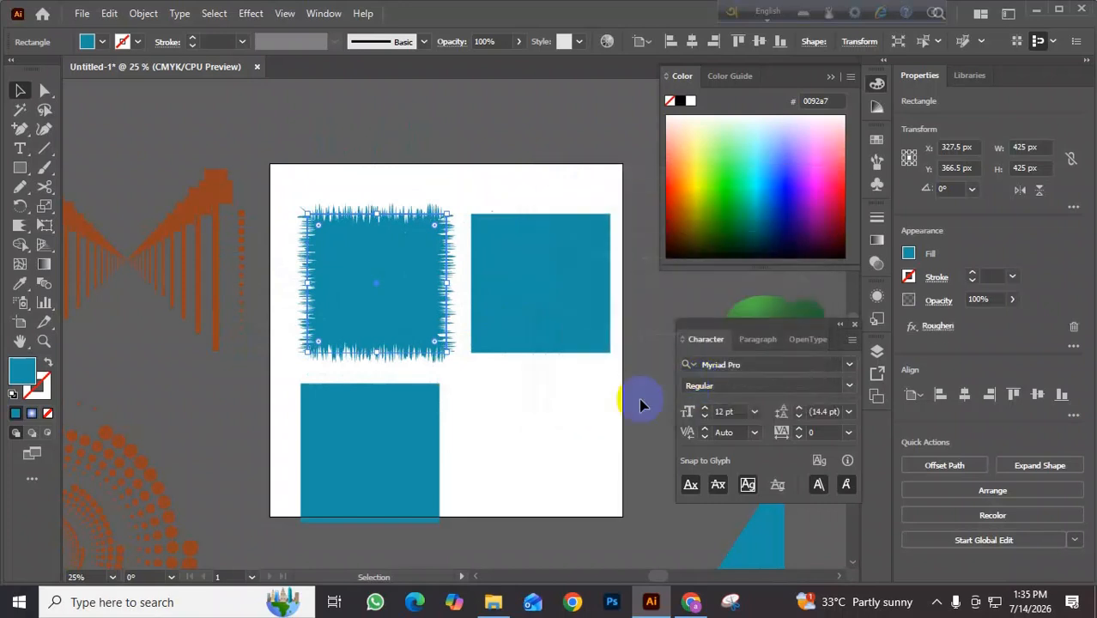
- Edit the square's Roughen effect, comparing smooth and corner points along its right edge, and apply corner points
scroll(424, 293, "up", 6)
left_click(539, 266)
left_click_drag(542, 264, 422, 374)
left_click(937, 325)
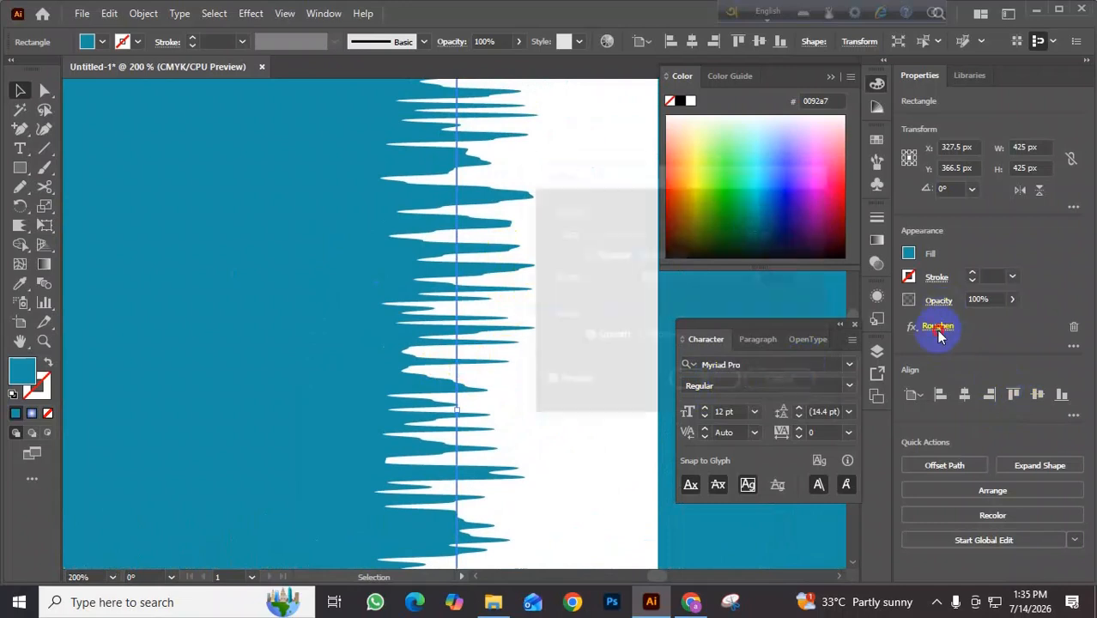
left_click_drag(669, 182, 818, 200)
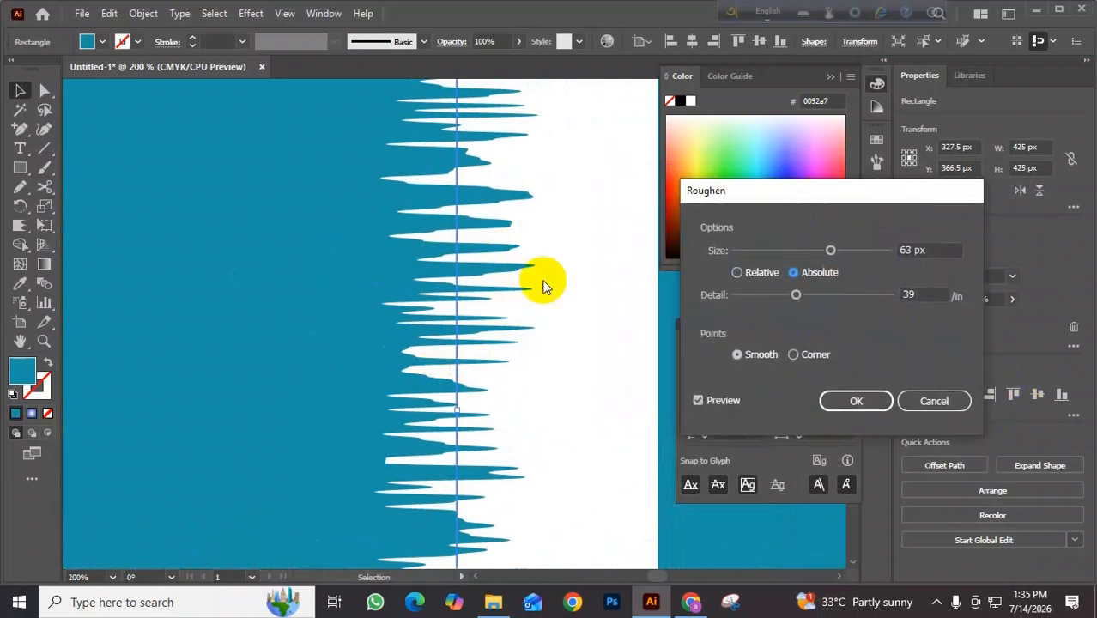
left_click(797, 354)
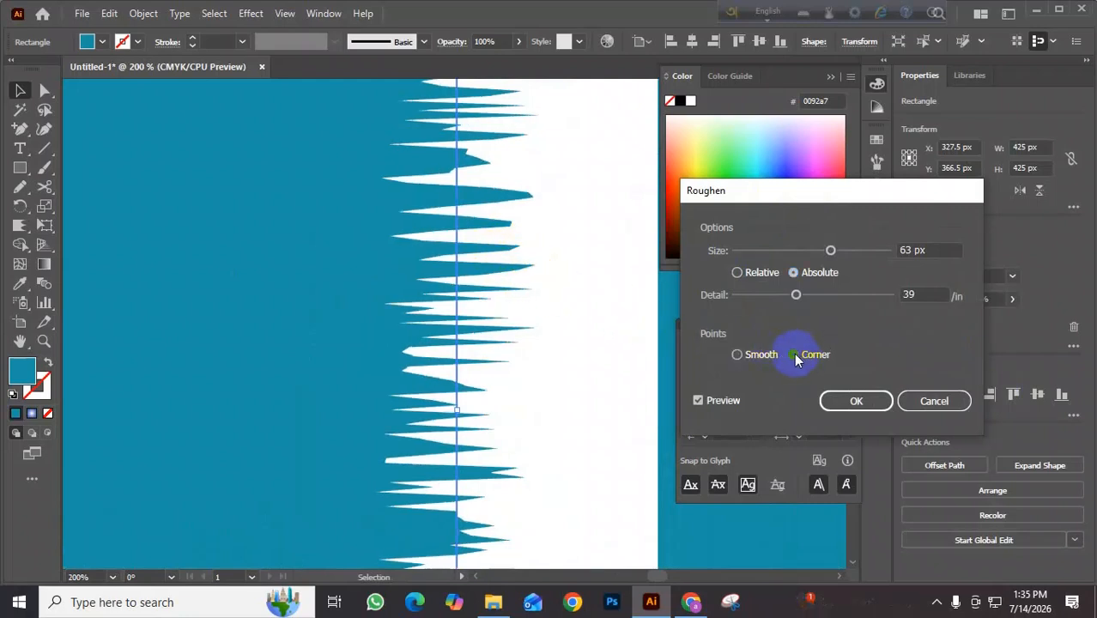
left_click(738, 354)
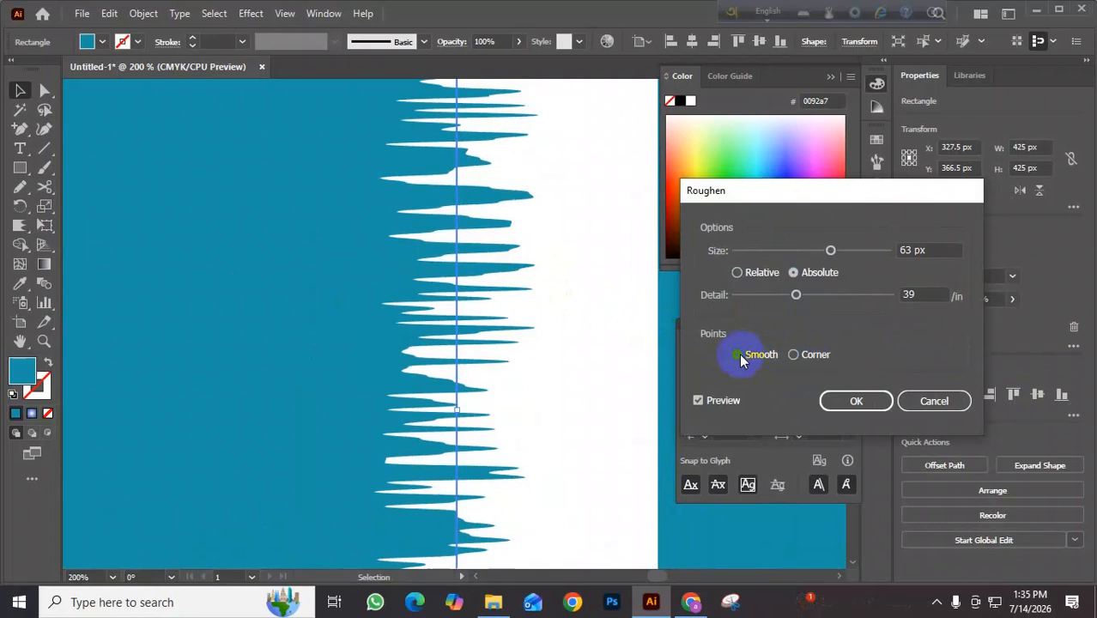
left_click(794, 353)
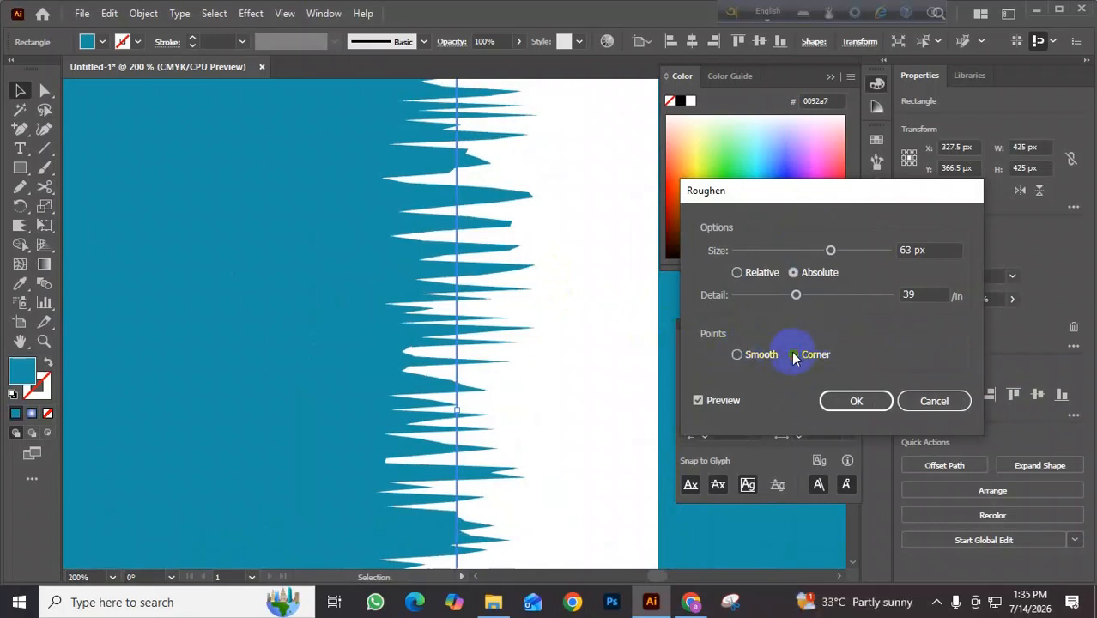
left_click(850, 401)
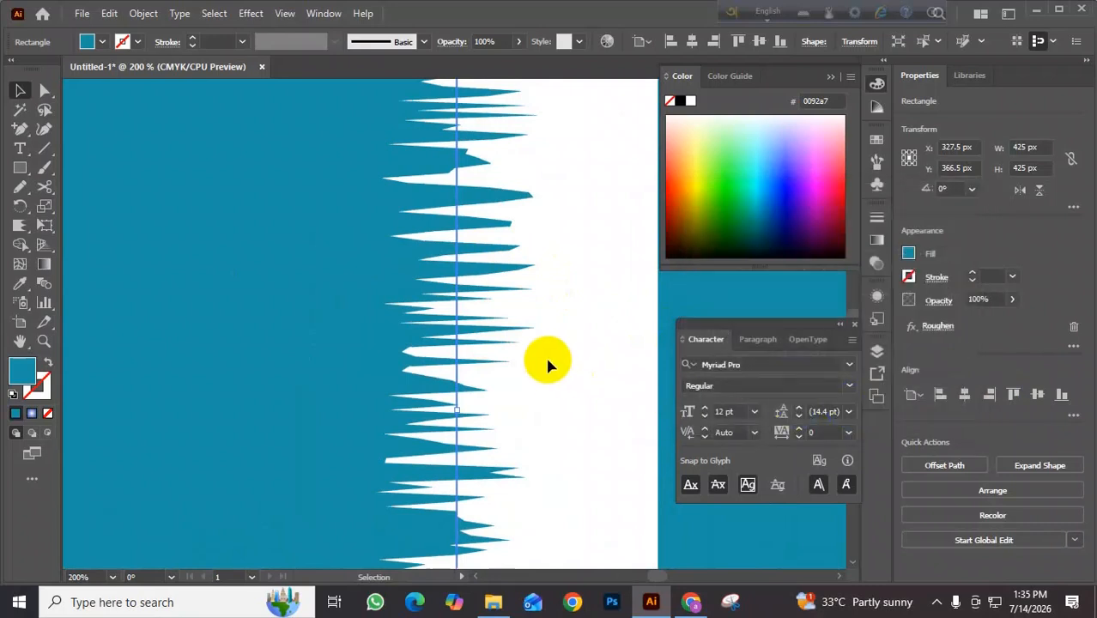
- Start a Tweak effect on the upper-right square and set its horizontal amount to 53%
scroll(520, 337, "down", 3)
left_click_drag(594, 332, 384, 330)
left_click(482, 332)
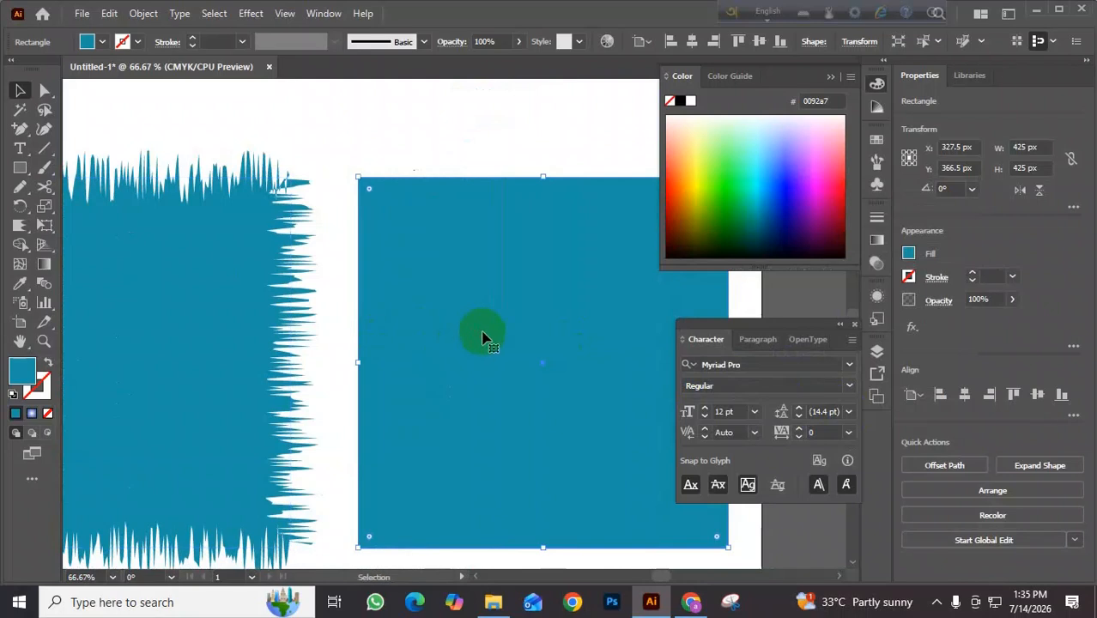
left_click(251, 12)
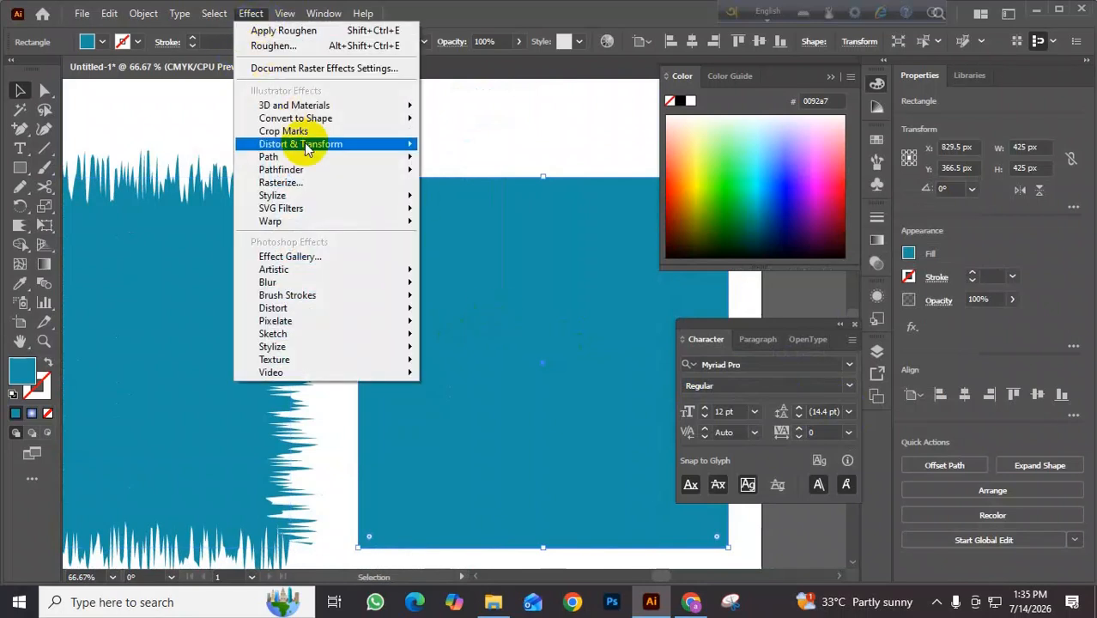
mouse_move(326, 156)
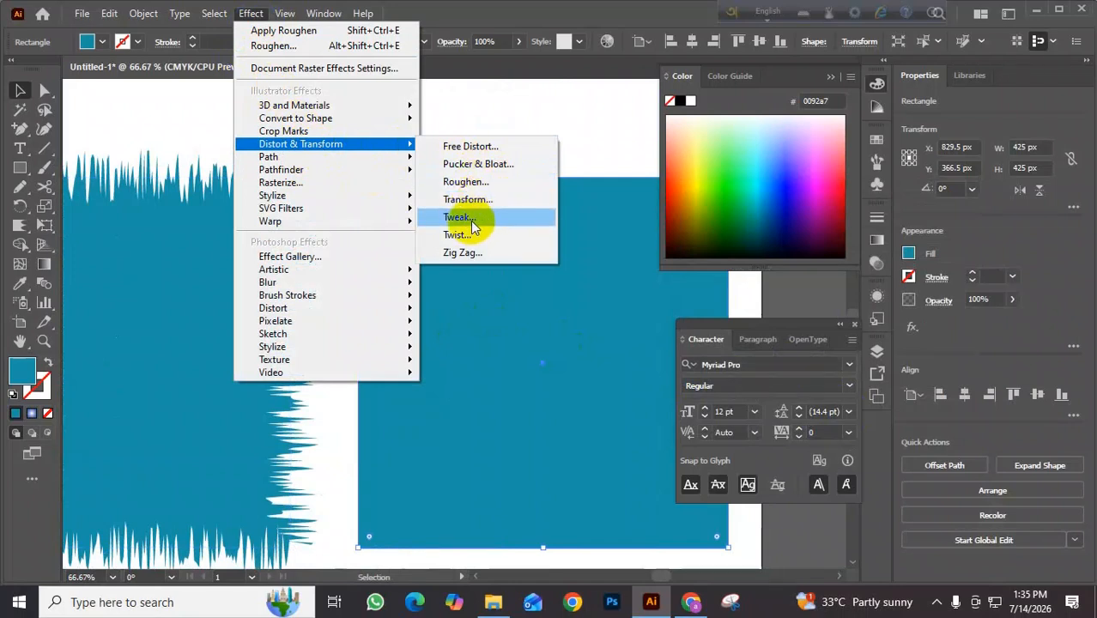
left_click(459, 217)
left_click_drag(519, 147, 631, 181)
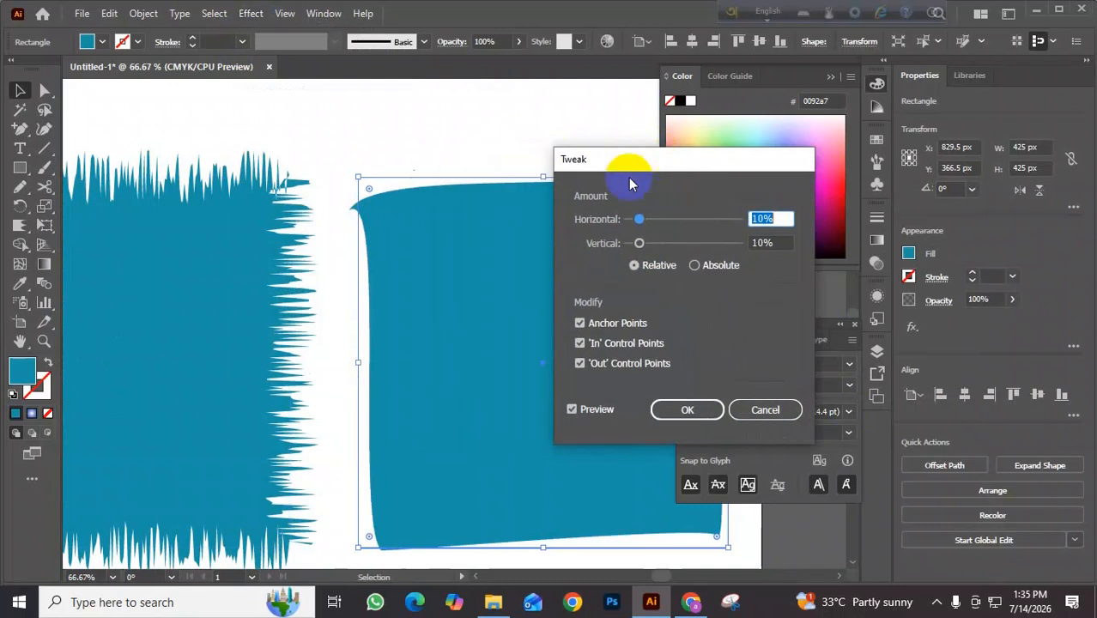
left_click(332, 242)
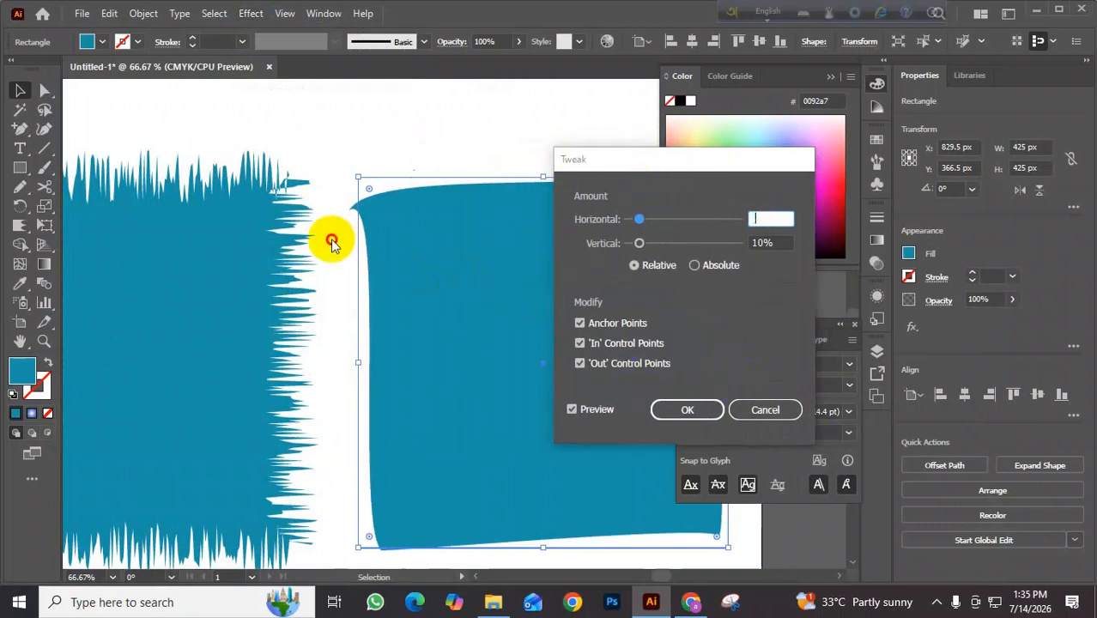
left_click_drag(639, 219, 688, 224)
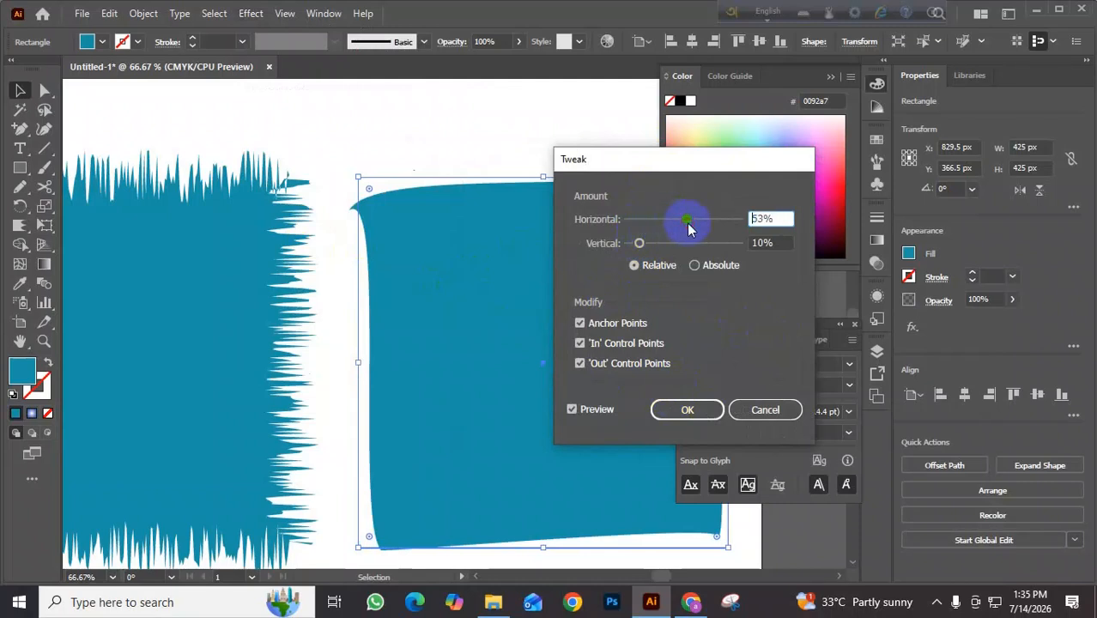
- Set the Tweak's vertical amount to 88, switch both amounts to absolute, apply the effect and deselect the square
left_click_drag(703, 166, 879, 170)
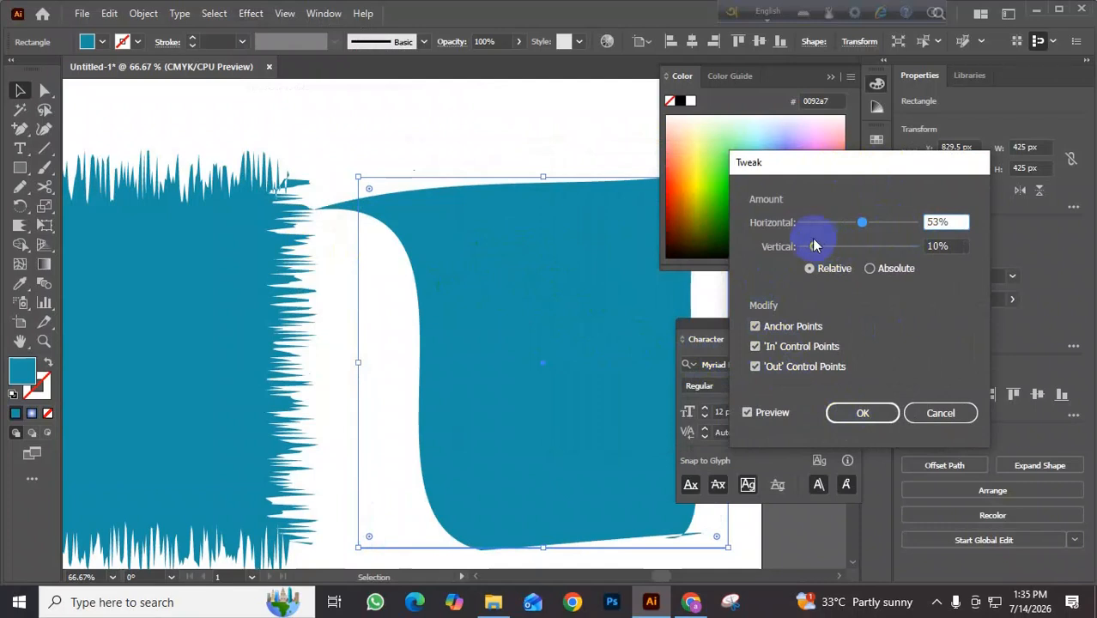
left_click_drag(815, 247, 901, 247)
left_click(869, 269)
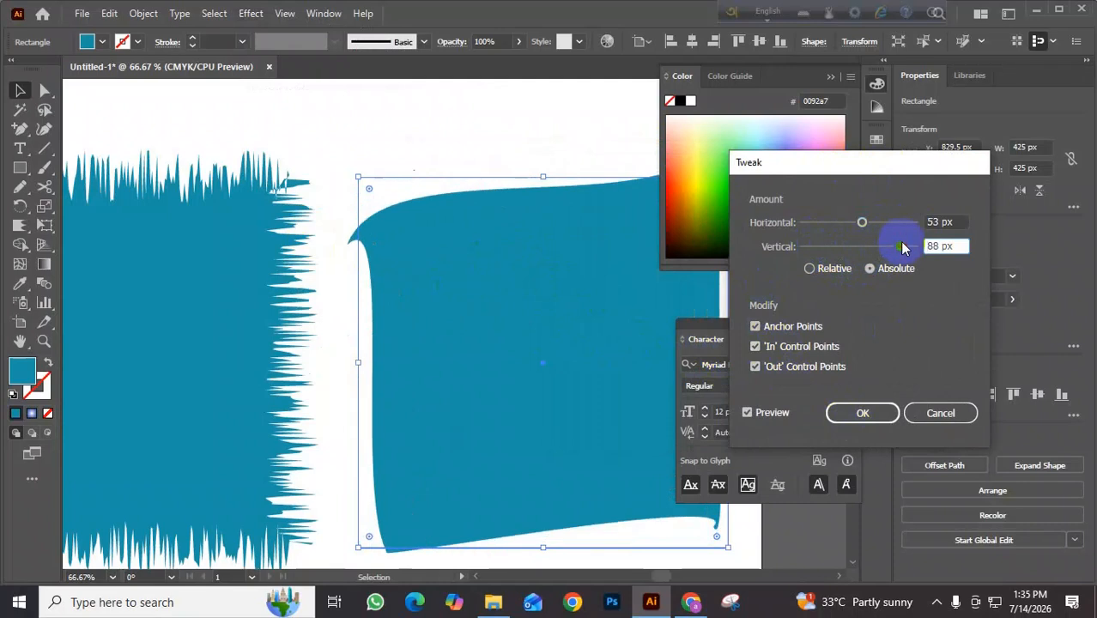
left_click_drag(872, 159, 945, 169)
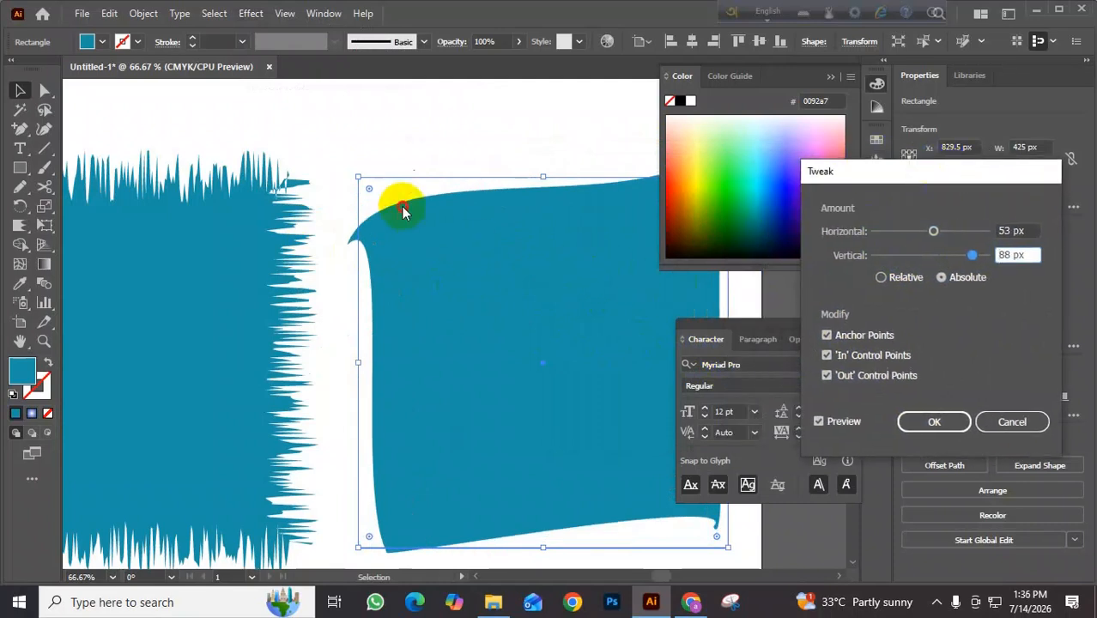
left_click(922, 421)
scroll(549, 388, "down", 2)
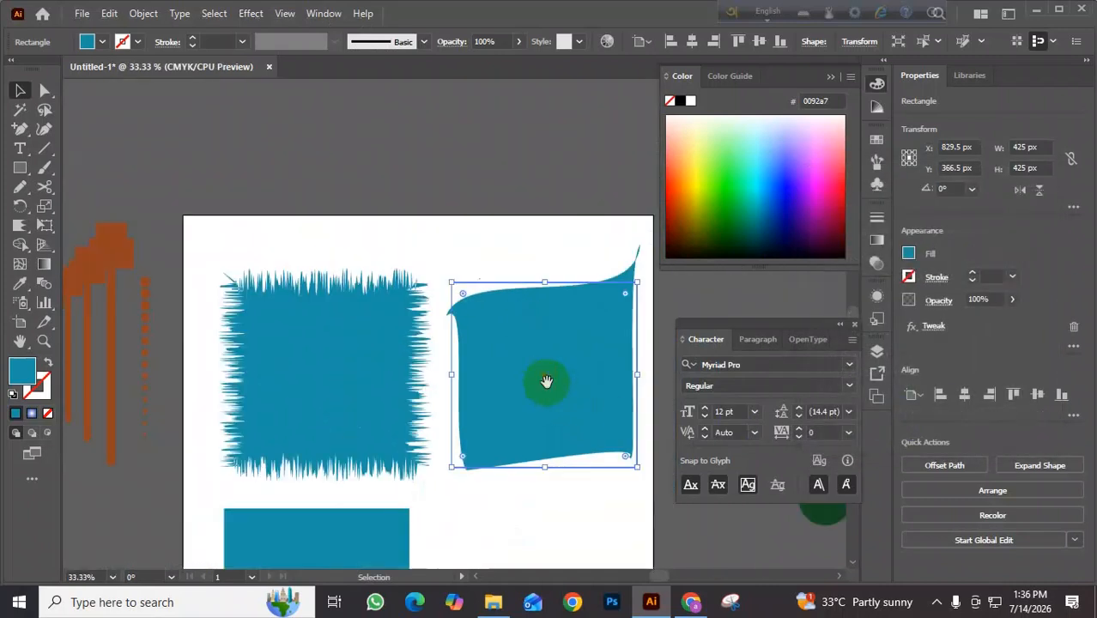
left_click_drag(547, 381, 489, 313)
left_click(514, 196)
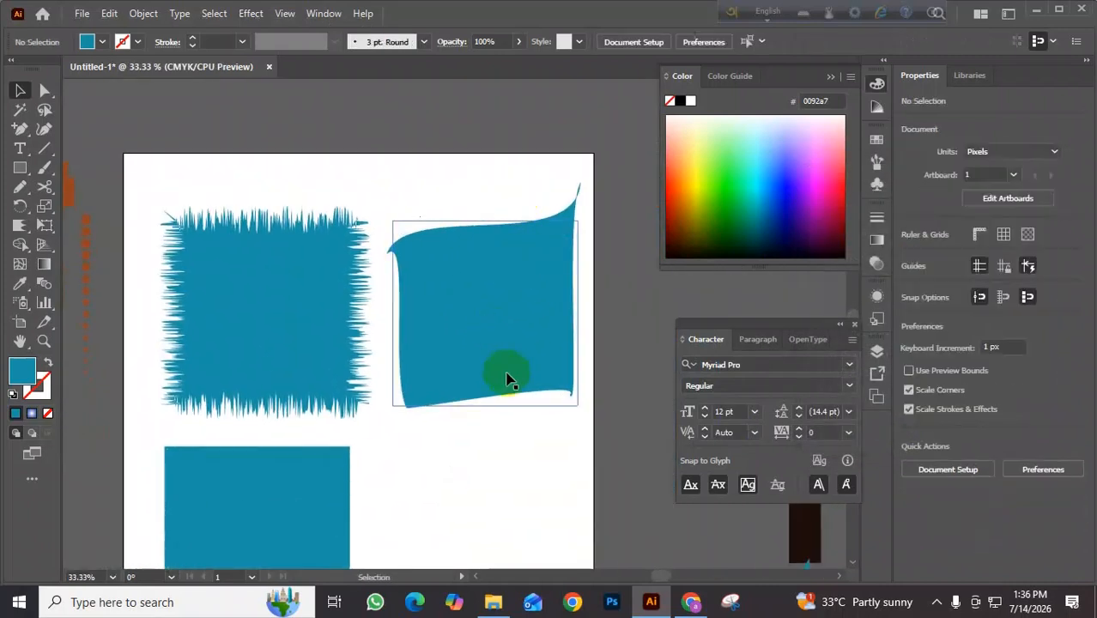
- Apply a Pucker & Bloat effect with 150% bloat to the lower-left square, producing a four-petal flower
left_click_drag(470, 367, 526, 252)
left_click(334, 418)
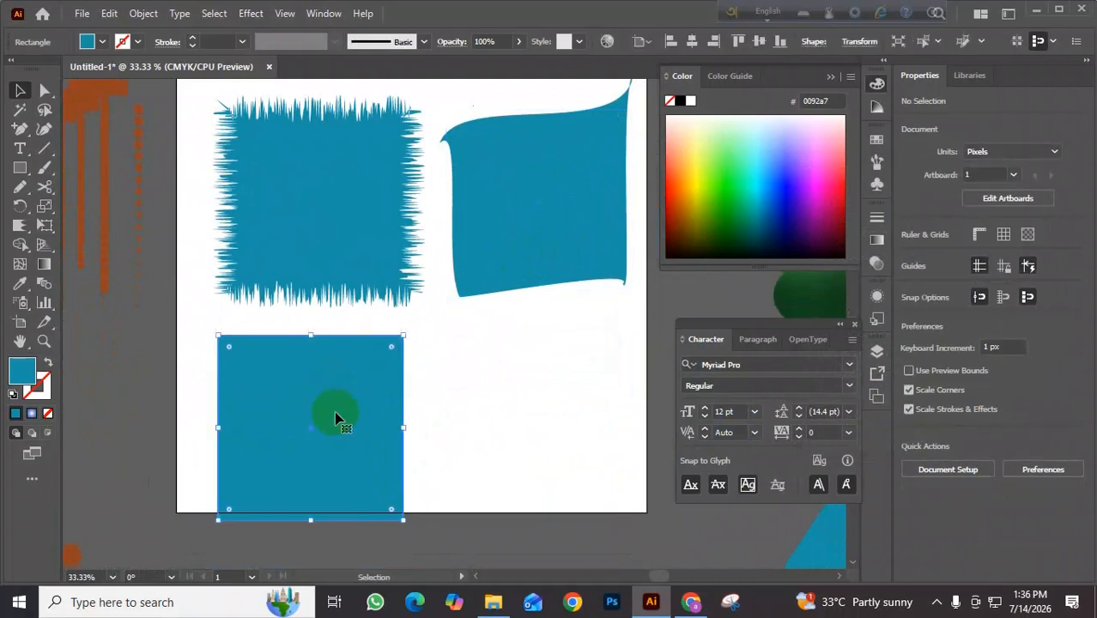
left_click(251, 13)
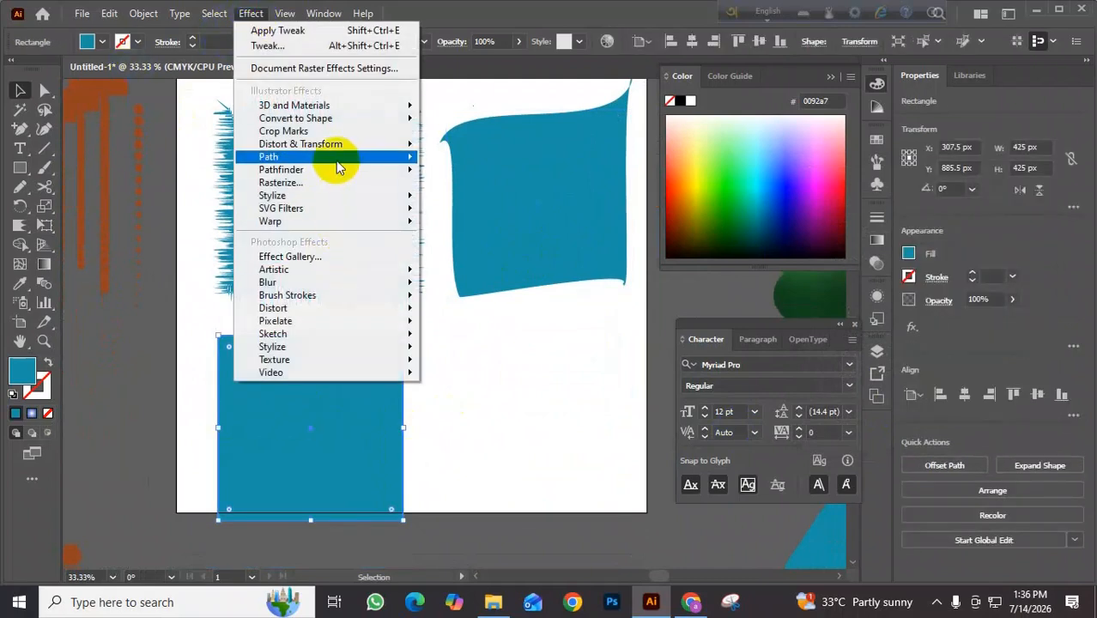
mouse_move(339, 144)
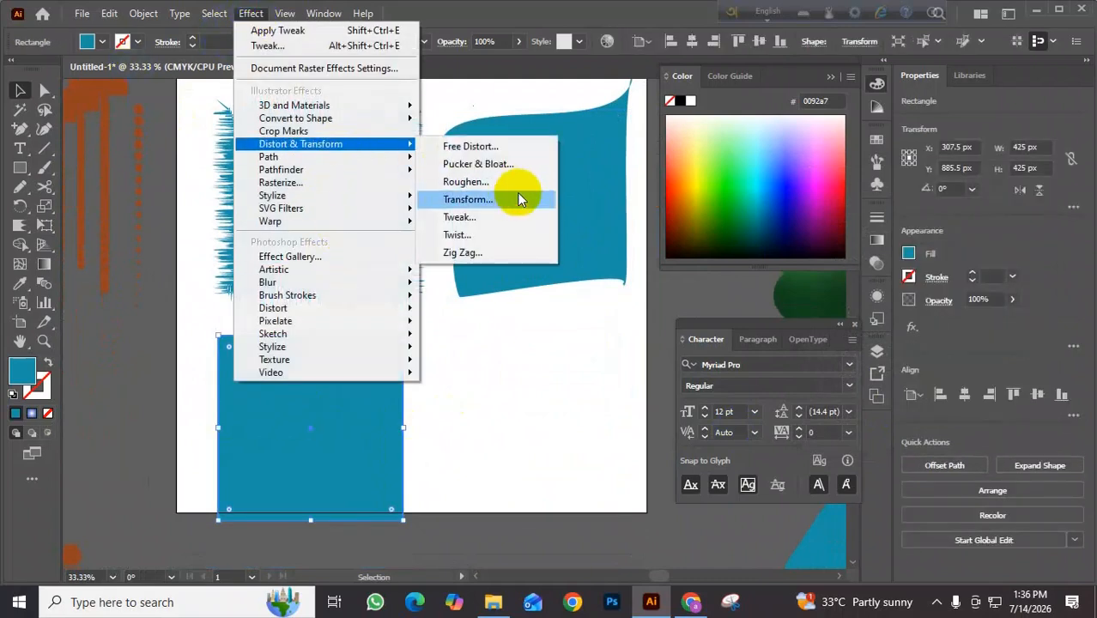
left_click(511, 166)
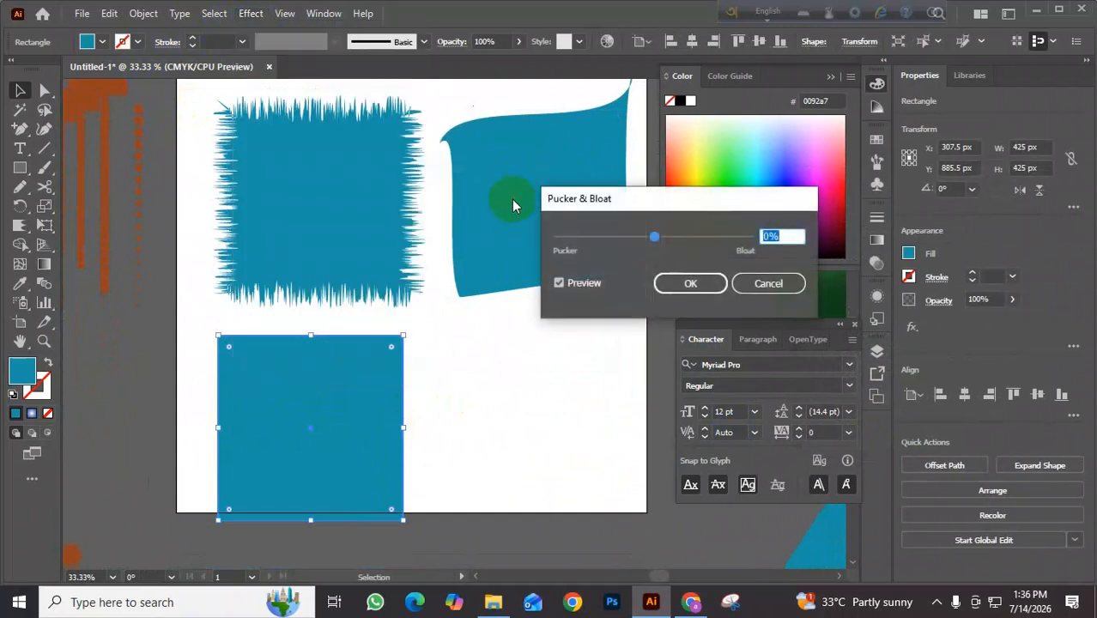
left_click_drag(657, 243, 727, 238)
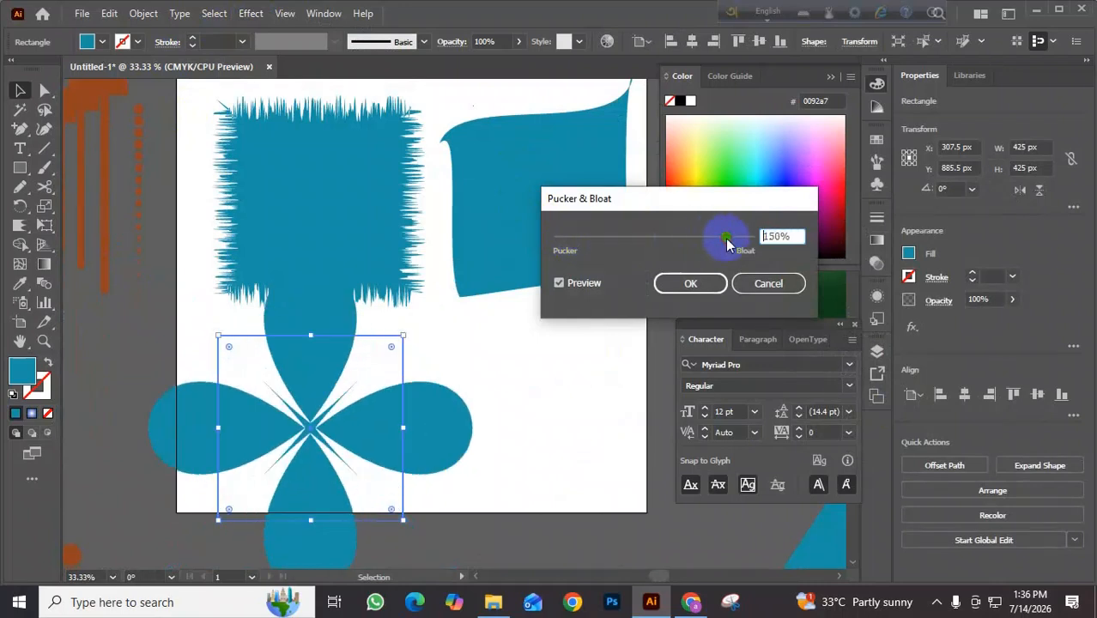
left_click(689, 292)
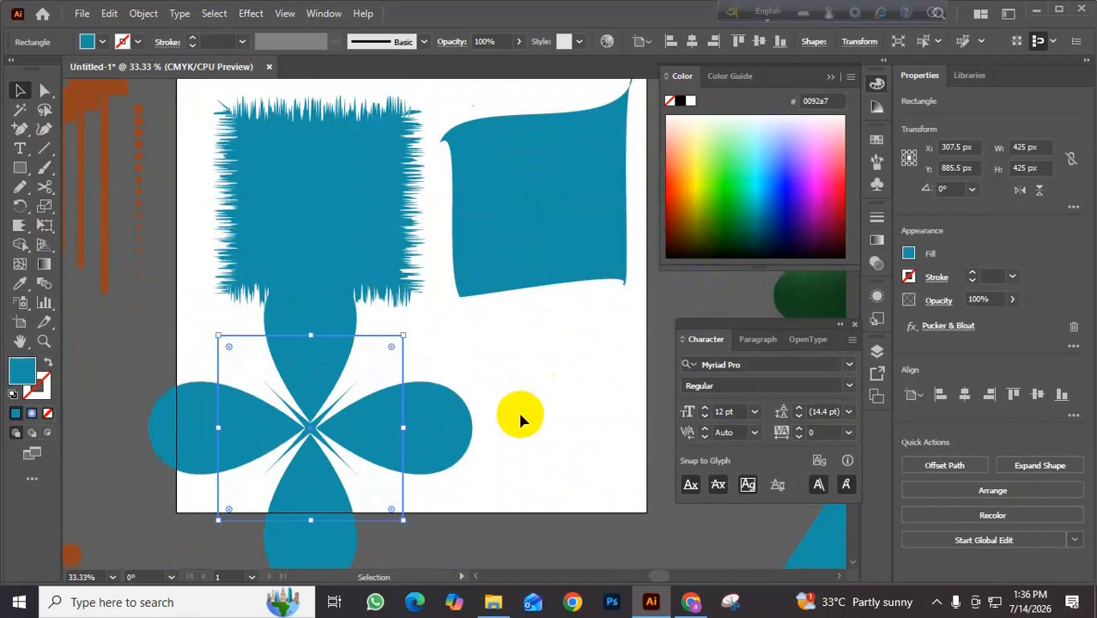
- Scale the flower's base square down to about 269 px and place the flower in the artboard's lower left
left_click(511, 406)
scroll(485, 393, "down", 1)
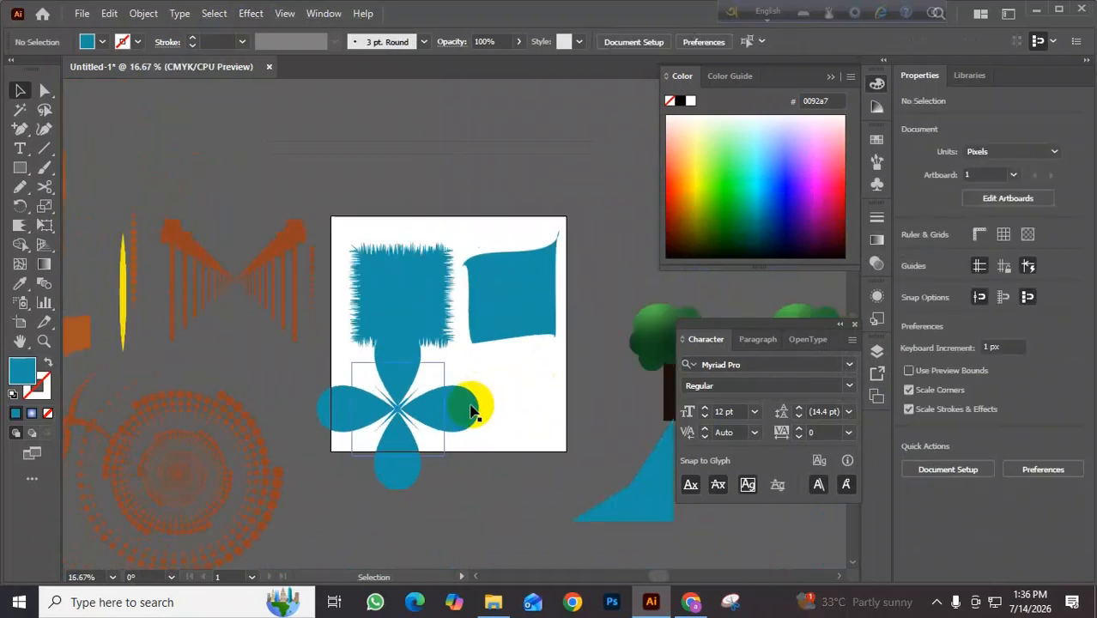
left_click(521, 391)
left_click_drag(504, 350, 410, 396)
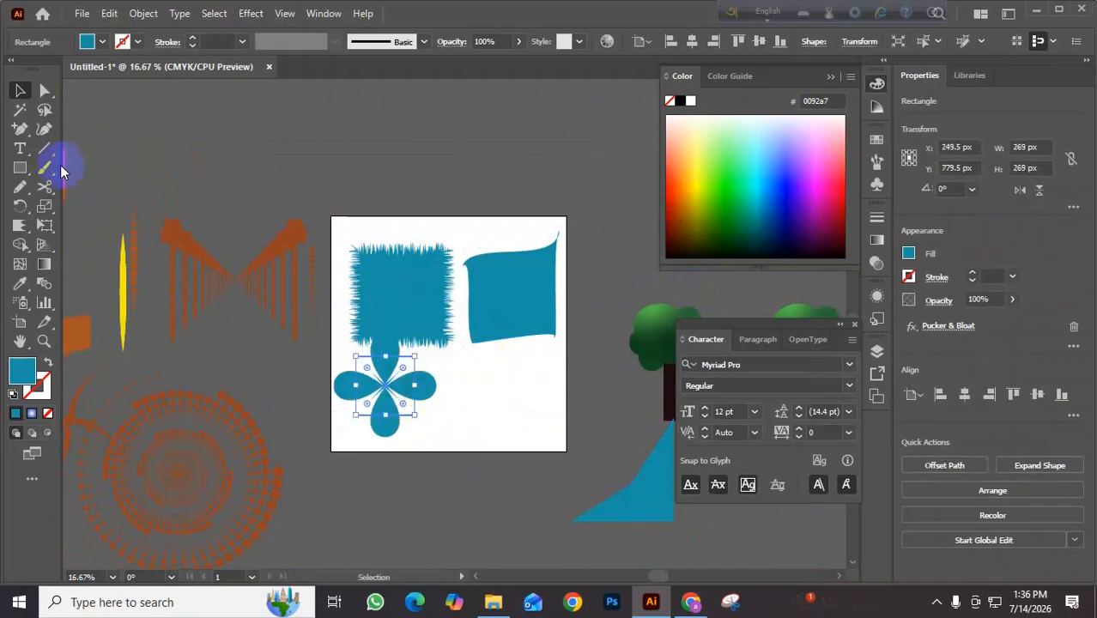
- Draw a blue rectangle about 382 by 127 px in the artboard's lower right, beneath the tweaked square
left_click(24, 168)
left_click_drag(474, 374, 558, 400)
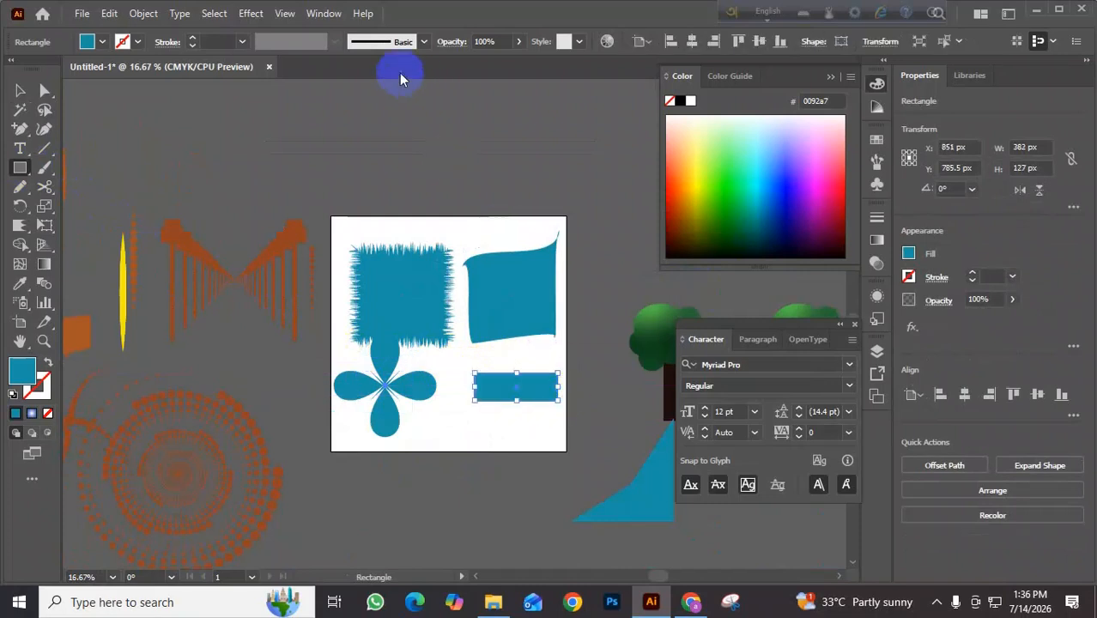
scroll(585, 394, "up", 2)
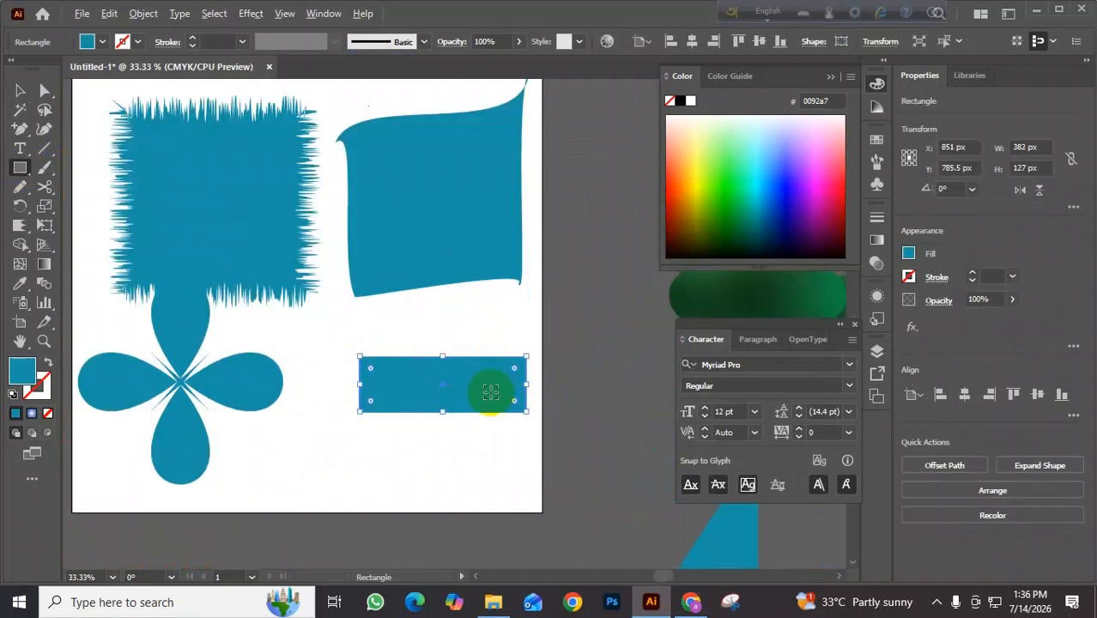
scroll(490, 391, "up", 2)
left_click_drag(543, 375, 494, 367)
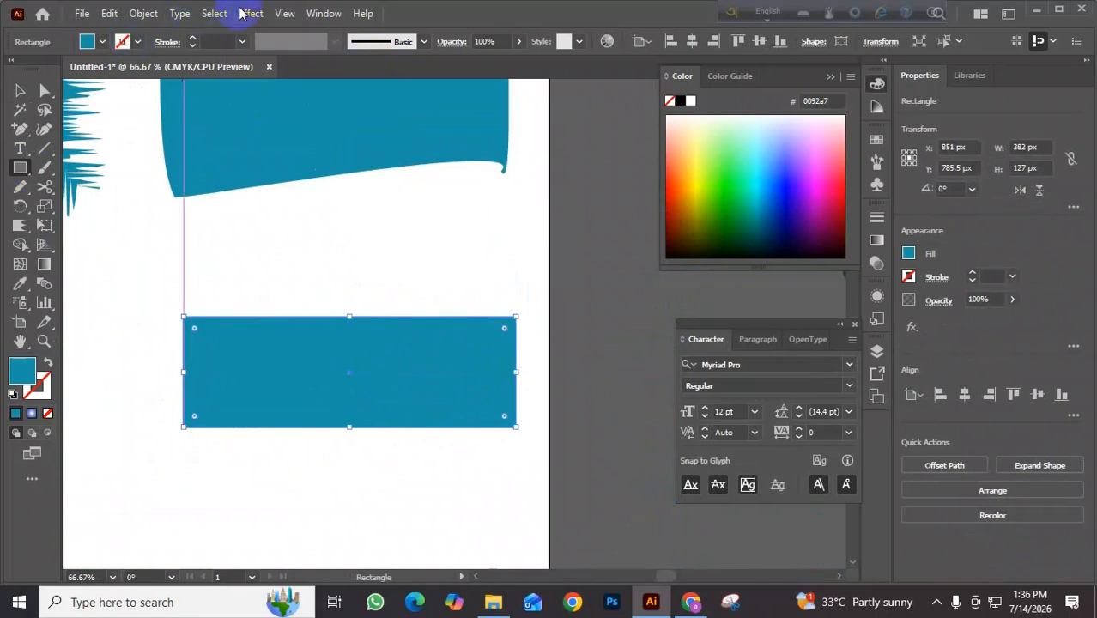
- Start a Stylize Scribble effect on the new rectangle, keeping its options clear of the previewed artwork
left_click(251, 17)
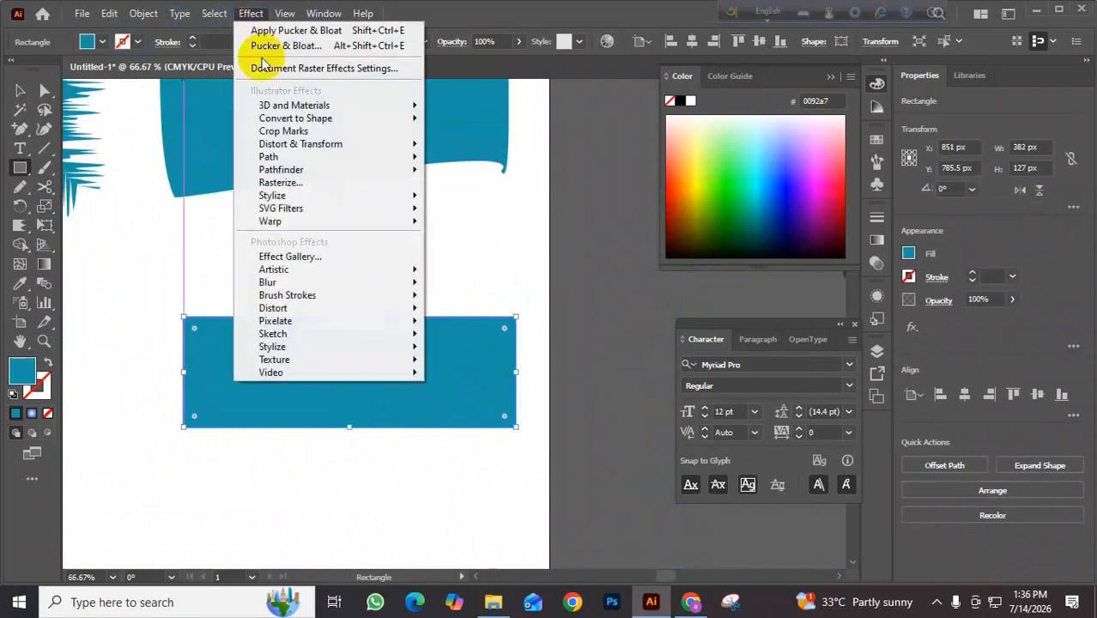
mouse_move(283, 197)
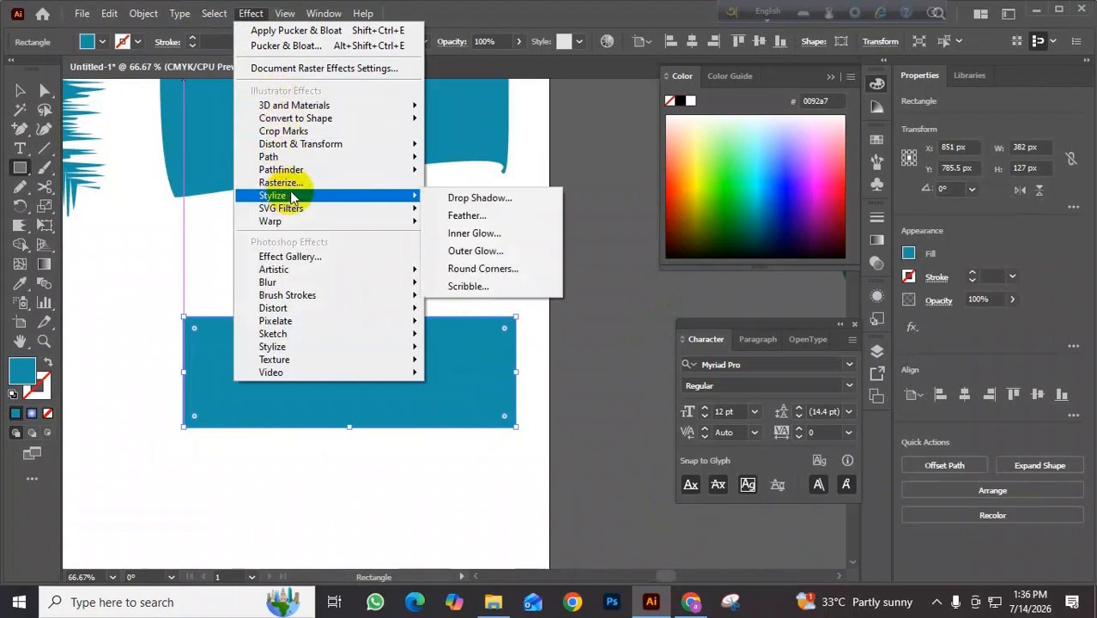
left_click(464, 285)
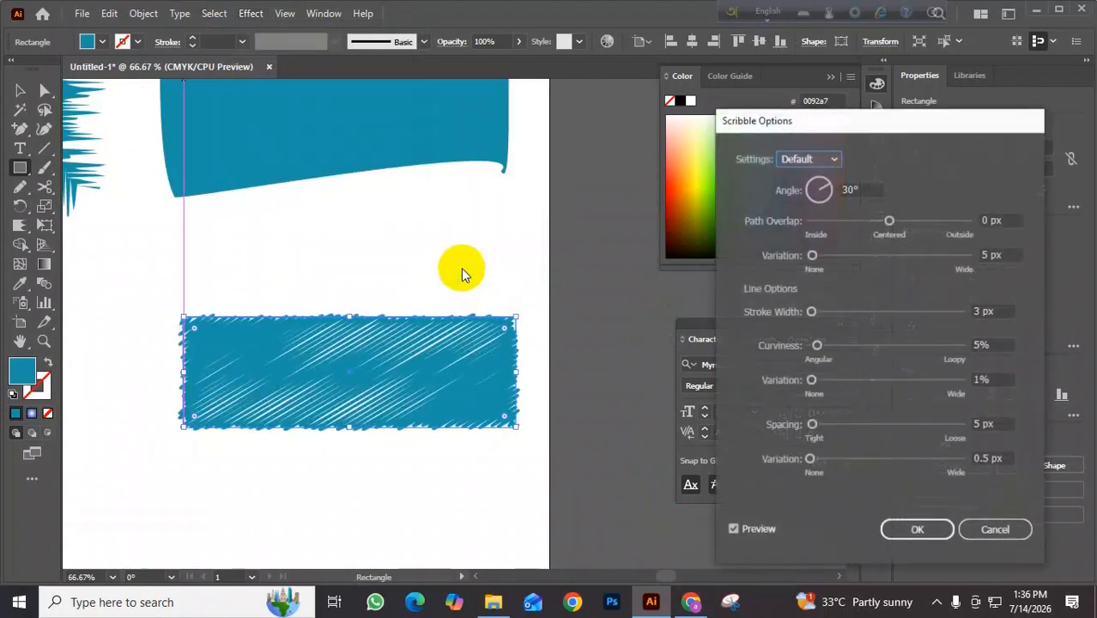
left_click_drag(856, 126, 829, 112)
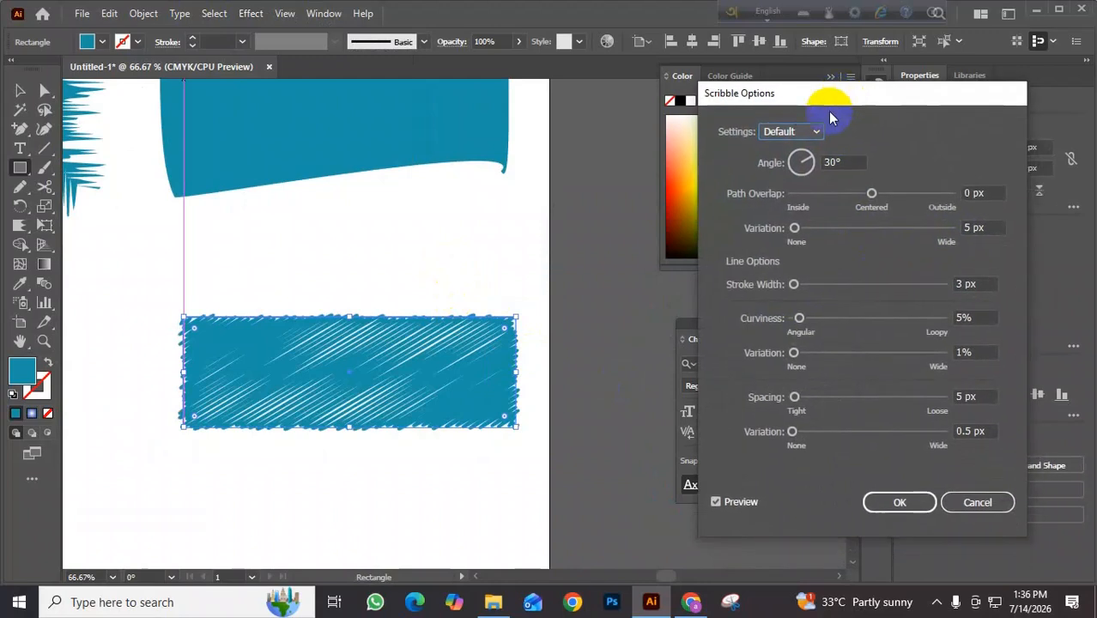
- Try Scribble with 146 px path overlap, 19 px variation, 15% curviness, 29% curviness variation, 20 px spacing and 29 px spacing variation
mouse_move(869, 194)
left_mouse_down()
mouse_move(898, 197)
mouse_move(874, 196)
left_mouse_up()
left_click_drag(794, 229, 820, 229)
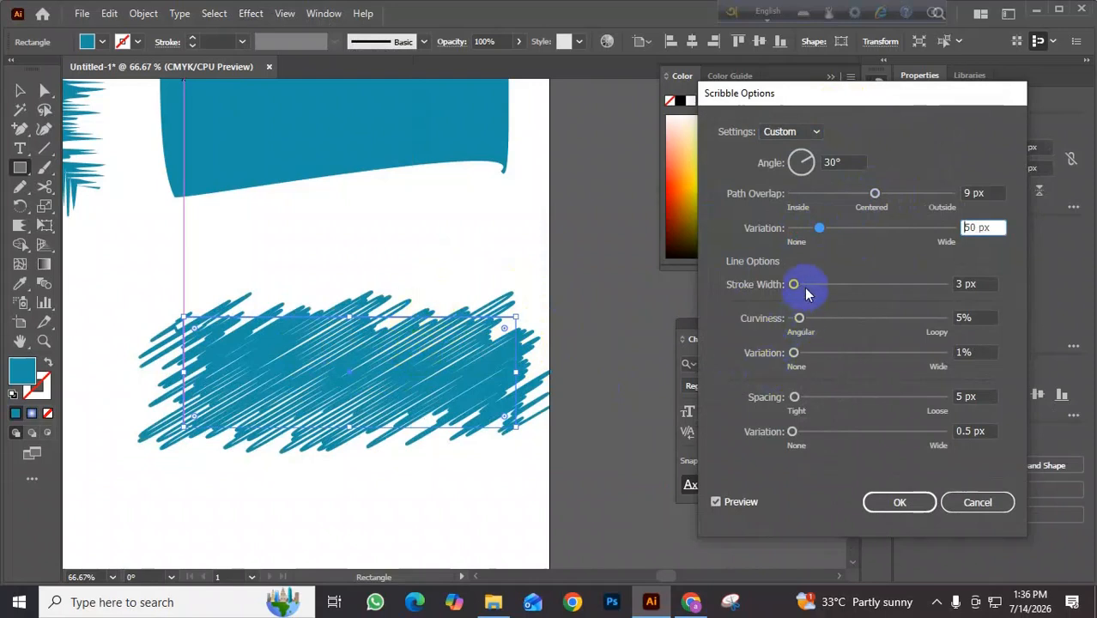
mouse_move(793, 288)
left_mouse_down()
mouse_move(820, 285)
mouse_move(797, 287)
mouse_move(831, 318)
mouse_move(794, 296)
mouse_move(827, 318)
mouse_move(816, 354)
mouse_move(837, 353)
left_mouse_up()
mouse_move(794, 398)
left_mouse_down()
mouse_move(830, 390)
mouse_move(807, 400)
mouse_move(803, 434)
mouse_move(844, 433)
mouse_move(808, 432)
left_mouse_up()
mouse_move(875, 194)
left_mouse_down()
mouse_move(851, 197)
mouse_move(911, 194)
left_mouse_up()
left_click_drag(820, 227, 804, 227)
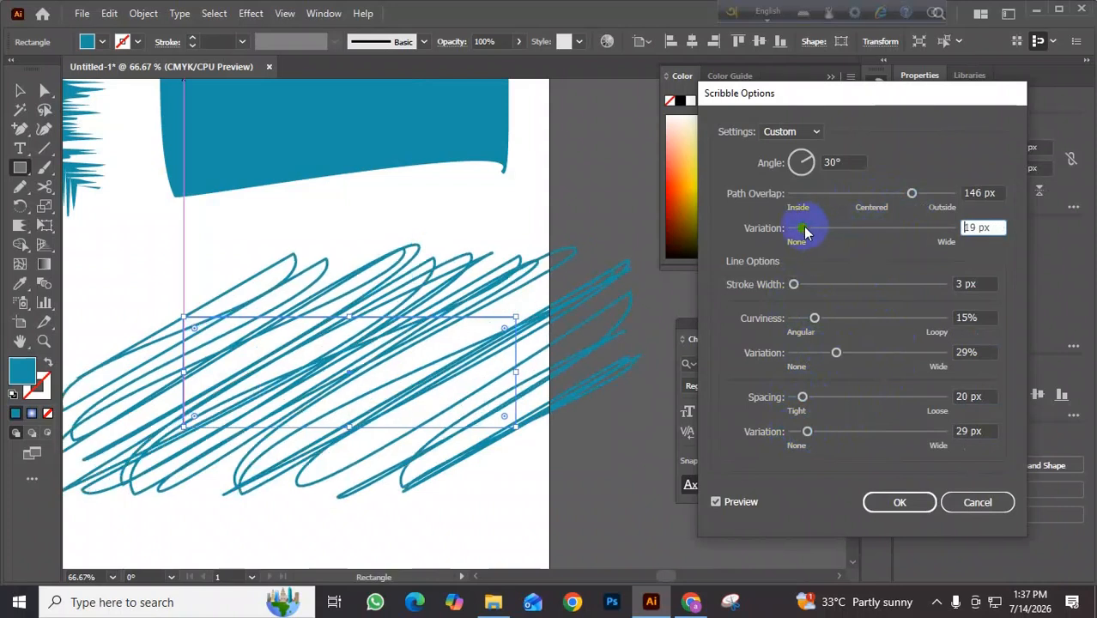
- Try the Scribble with 9 px stroke width, 6% curviness, 22% curviness variation, -13 px path overlap and 46 px overlap variation
mouse_move(796, 292)
left_mouse_down()
mouse_move(787, 284)
mouse_move(800, 319)
left_mouse_up()
mouse_move(837, 353)
left_mouse_down()
mouse_move(815, 350)
mouse_move(825, 353)
left_mouse_up()
left_click_drag(793, 286, 798, 285)
mouse_move(805, 228)
left_mouse_down()
mouse_move(869, 201)
mouse_move(852, 221)
mouse_move(796, 228)
mouse_move(803, 237)
mouse_move(816, 229)
left_mouse_up()
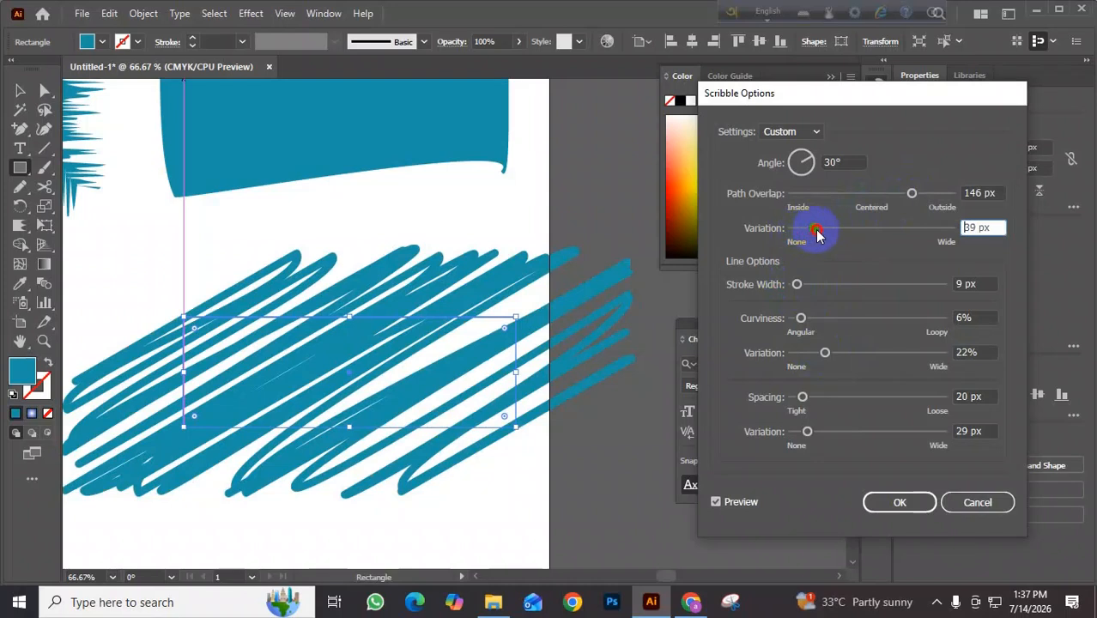
mouse_move(915, 197)
left_mouse_down()
mouse_move(811, 208)
mouse_move(832, 191)
mouse_move(867, 195)
left_mouse_up()
- Try the Default, Childlike, Dense and Loose Scribble presets on the rectangle one after another
left_click(817, 133)
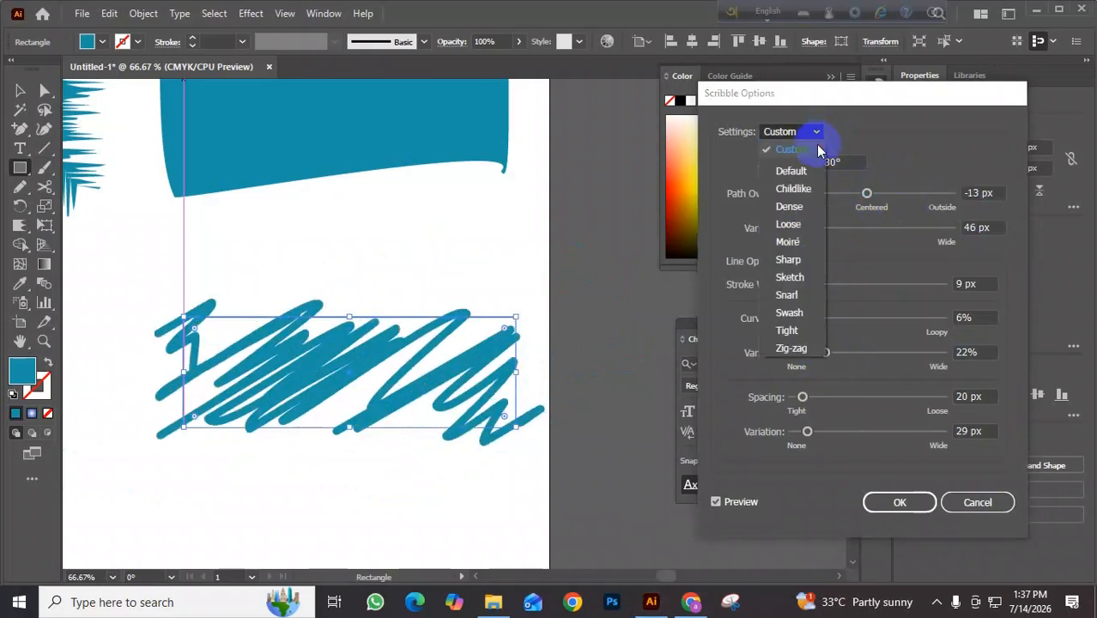
left_click(800, 168)
left_click(817, 131)
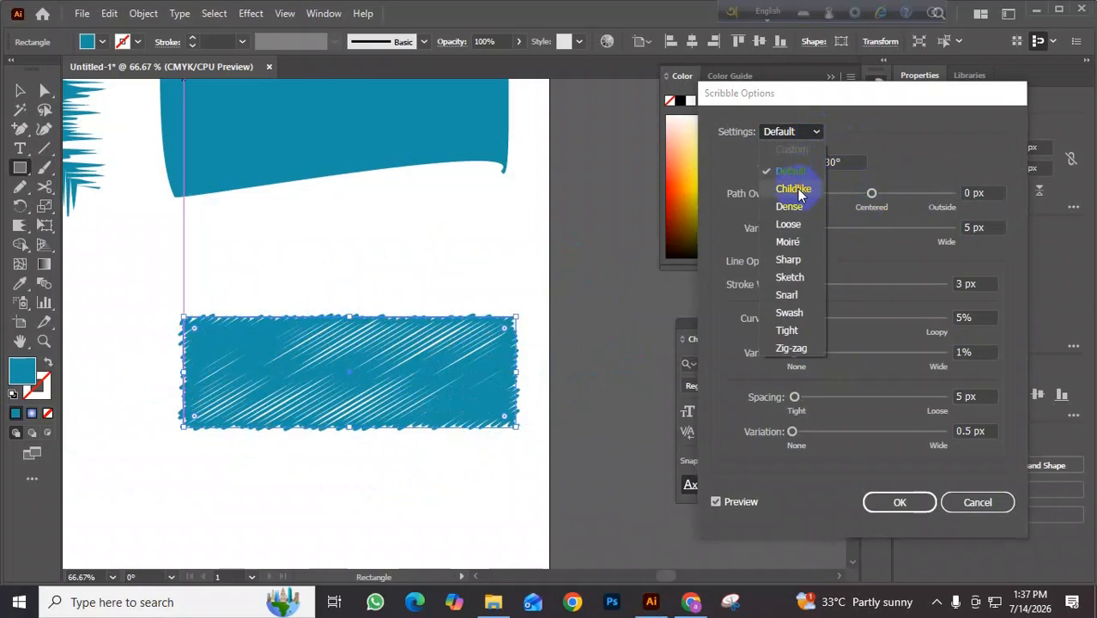
left_click(794, 187)
left_click(814, 133)
left_click(790, 206)
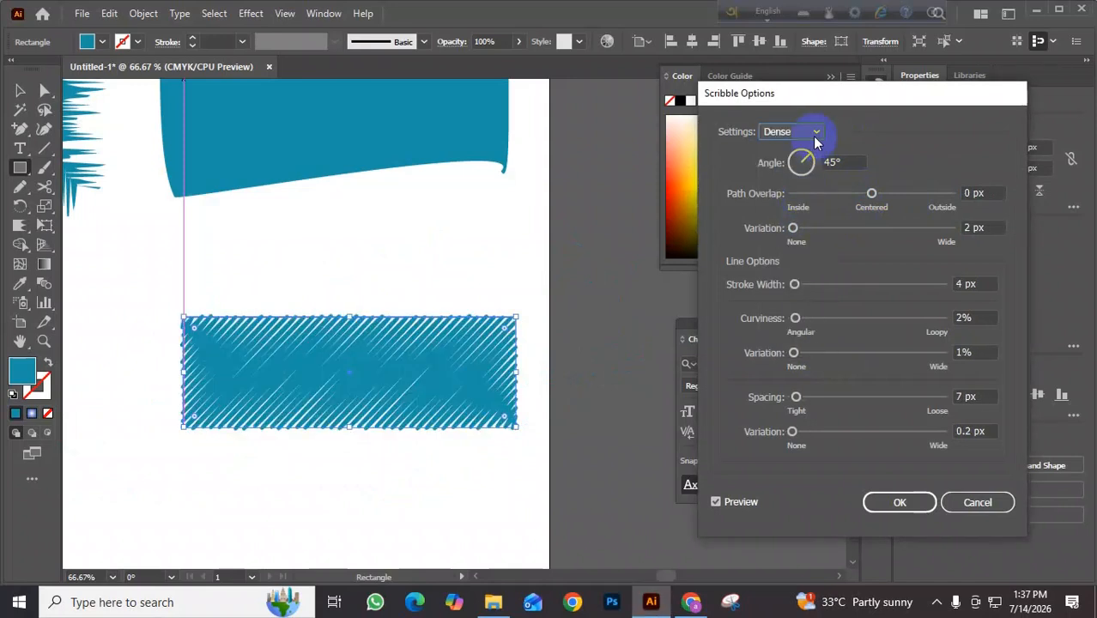
left_click(817, 133)
left_click(790, 207)
- Try the Moiré, Sketch, Snarl and Swash Scribble presets on the rectangle one after another
left_click(818, 134)
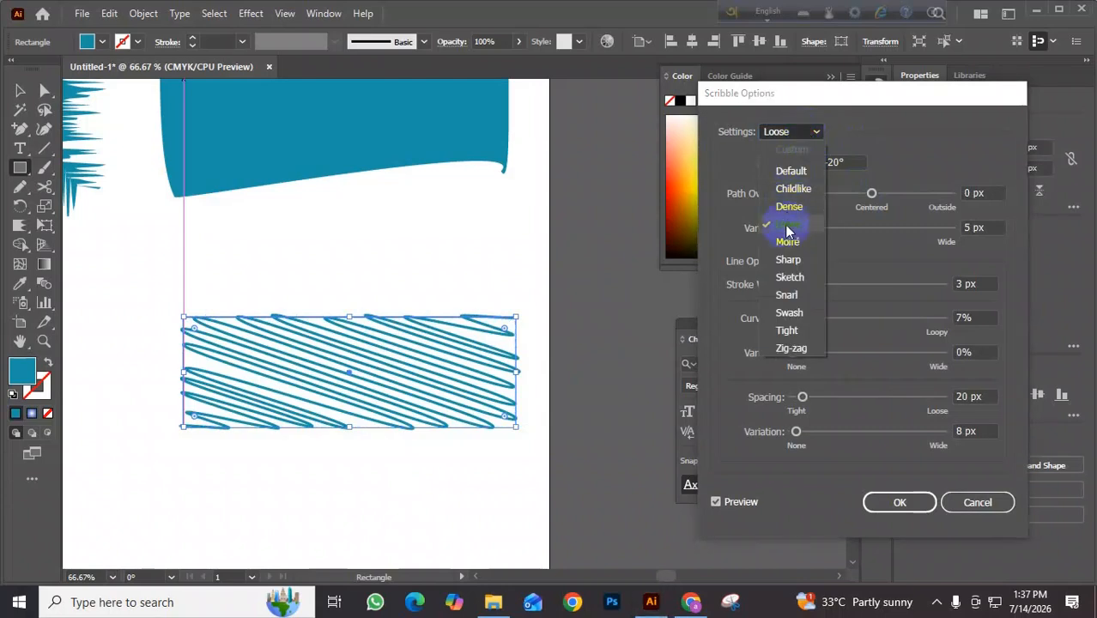
left_click(785, 238)
left_click(808, 133)
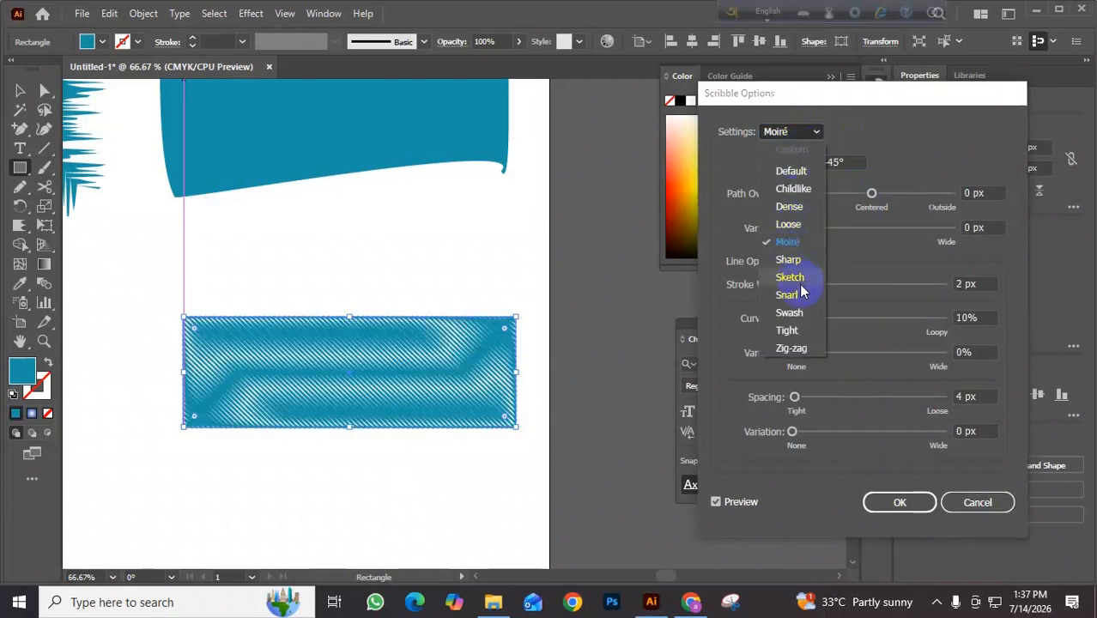
left_click(793, 275)
left_click(808, 135)
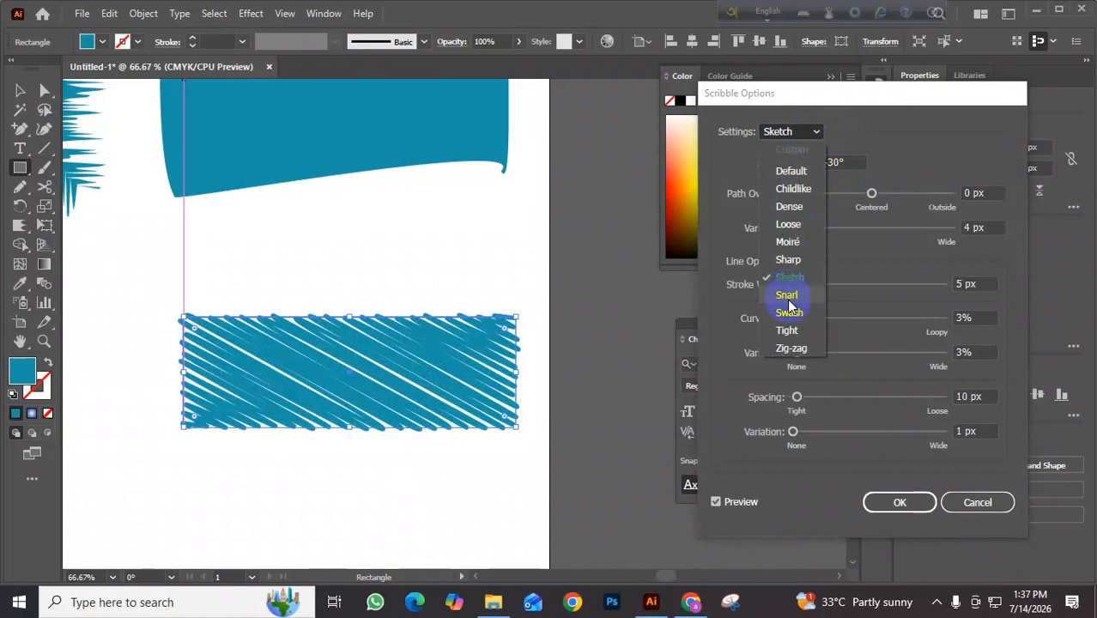
left_click(789, 297)
left_click(809, 135)
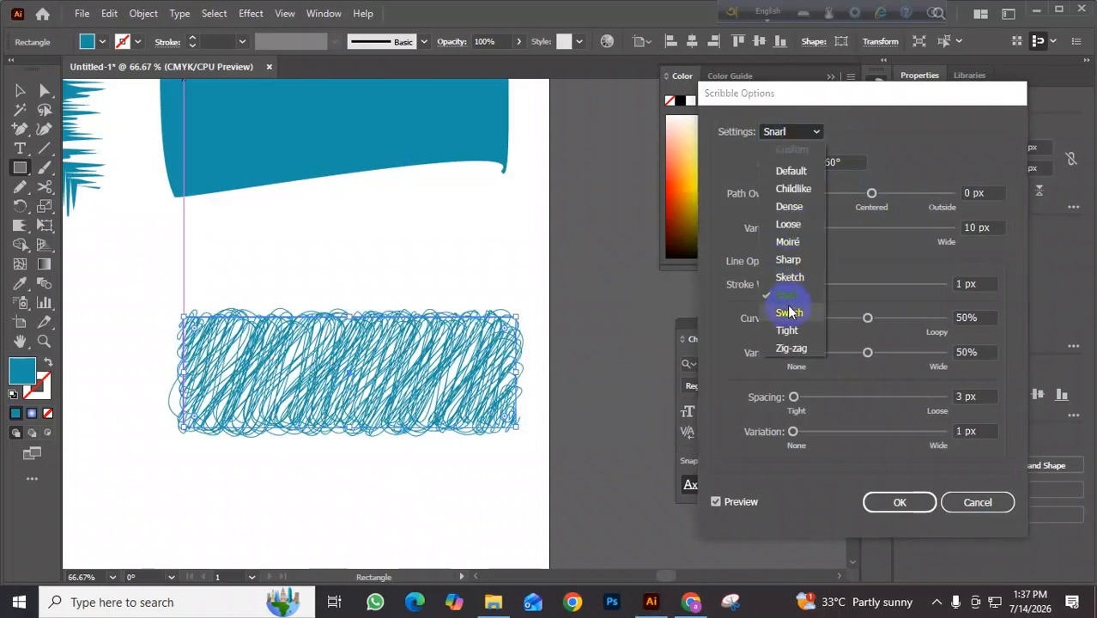
left_click(789, 315)
- Choose the Zig-zag Scribble preset for the rectangle and apply the effect
left_click(814, 132)
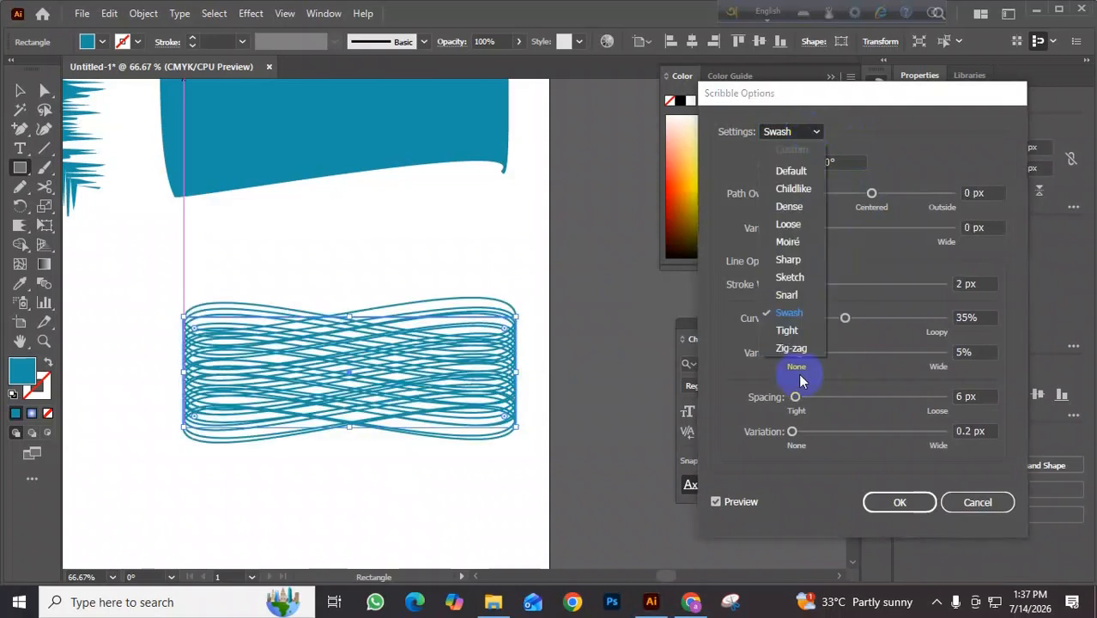
left_click(792, 348)
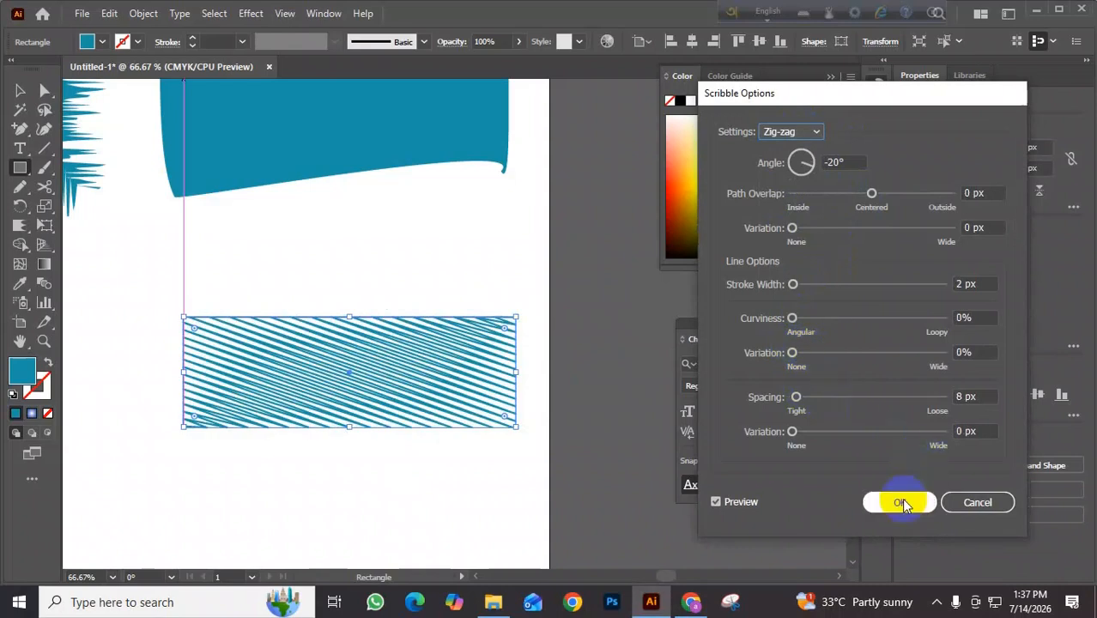
left_click(899, 502)
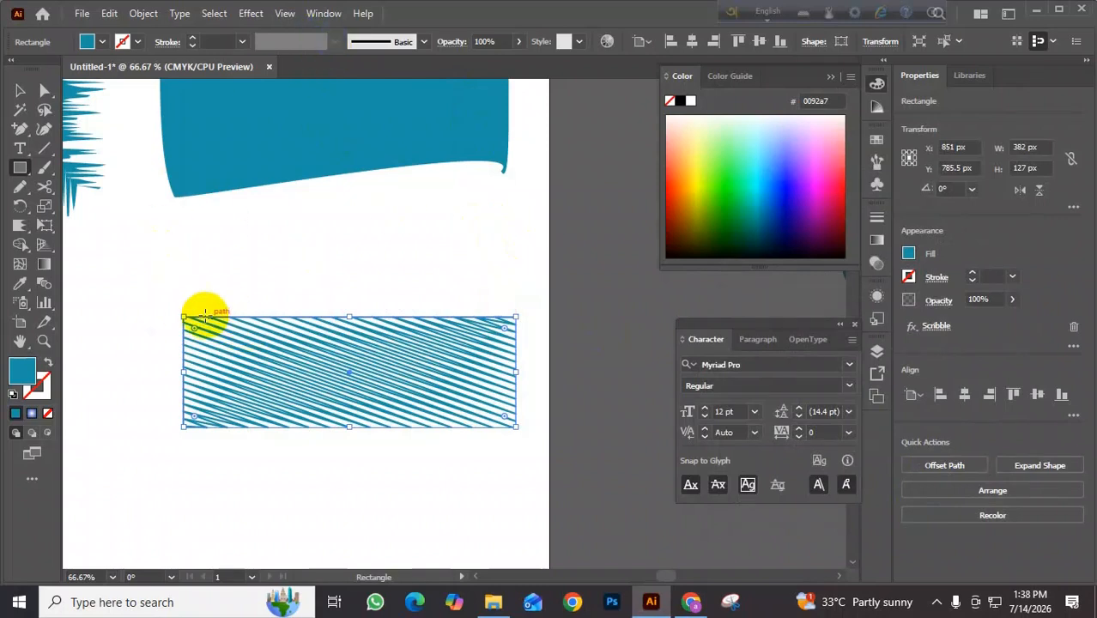
- Move the scribbled rectangle off the artboard, onto the empty canvas to its right
left_click(20, 90)
mouse_move(358, 390)
left_mouse_down()
mouse_move(385, 325)
mouse_move(448, 272)
left_mouse_up()
scroll(485, 335, "down", 1)
mouse_move(482, 317)
left_mouse_down()
mouse_move(478, 368)
mouse_move(644, 305)
mouse_move(631, 295)
mouse_move(709, 295)
left_mouse_up()
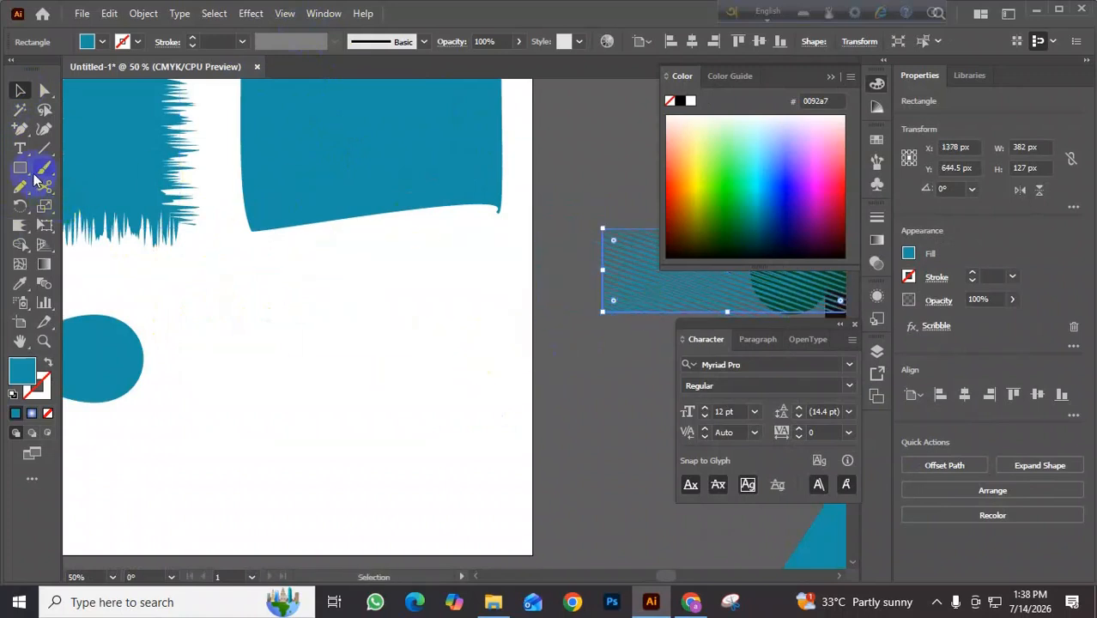
- Draw a horizontal line about 437 px long below the tweaked square and give it a blue 8 pt stroke
left_click(45, 147)
left_click_drag(205, 299, 490, 299)
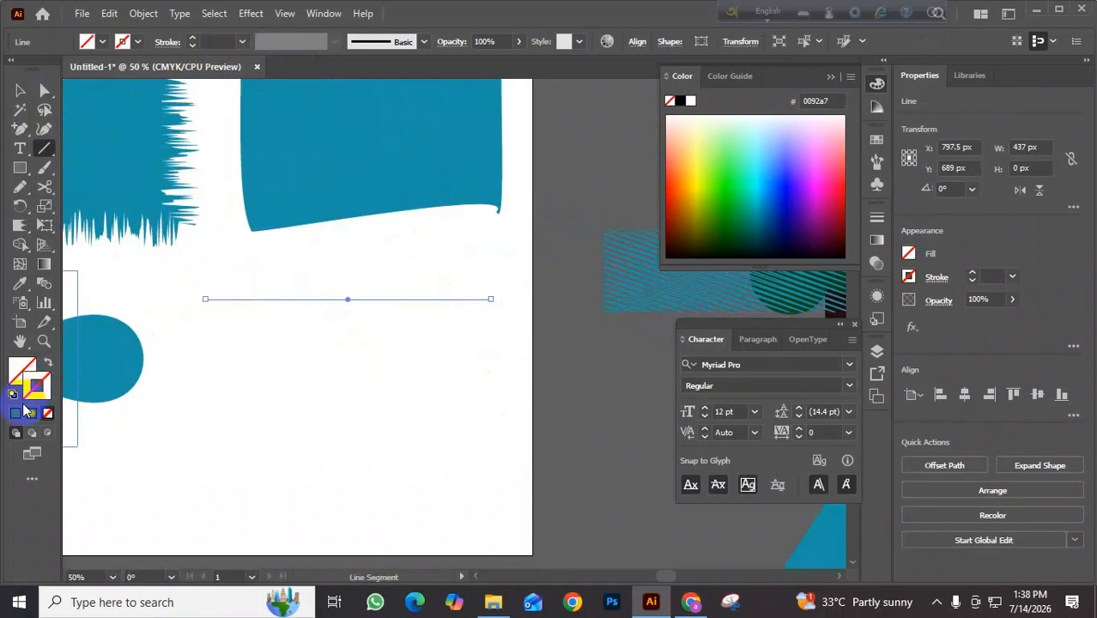
left_click(21, 413)
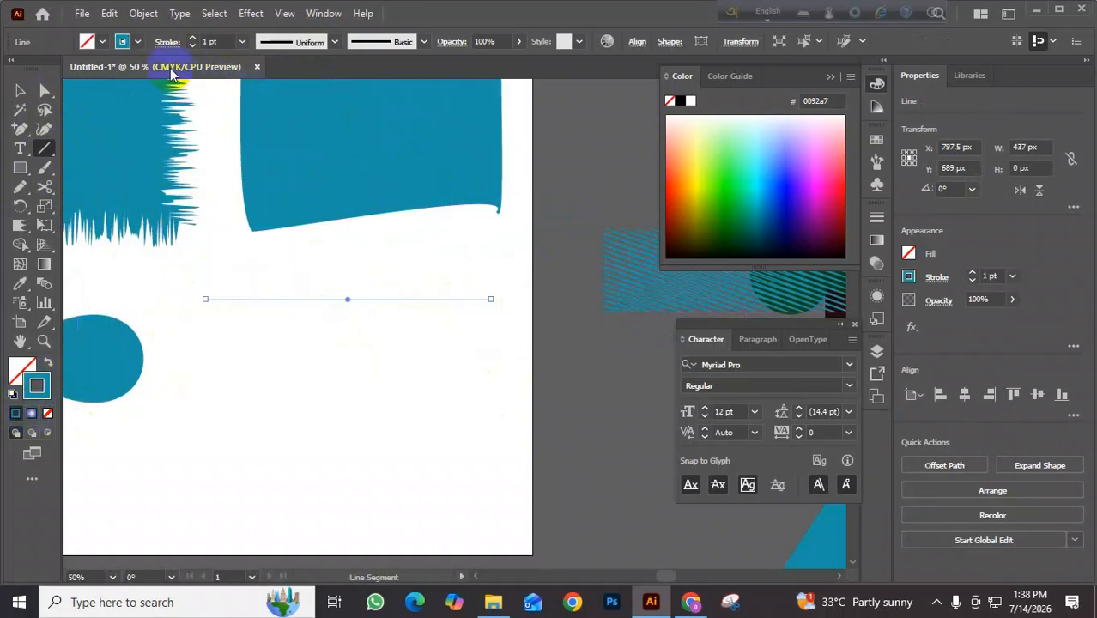
left_click(190, 38)
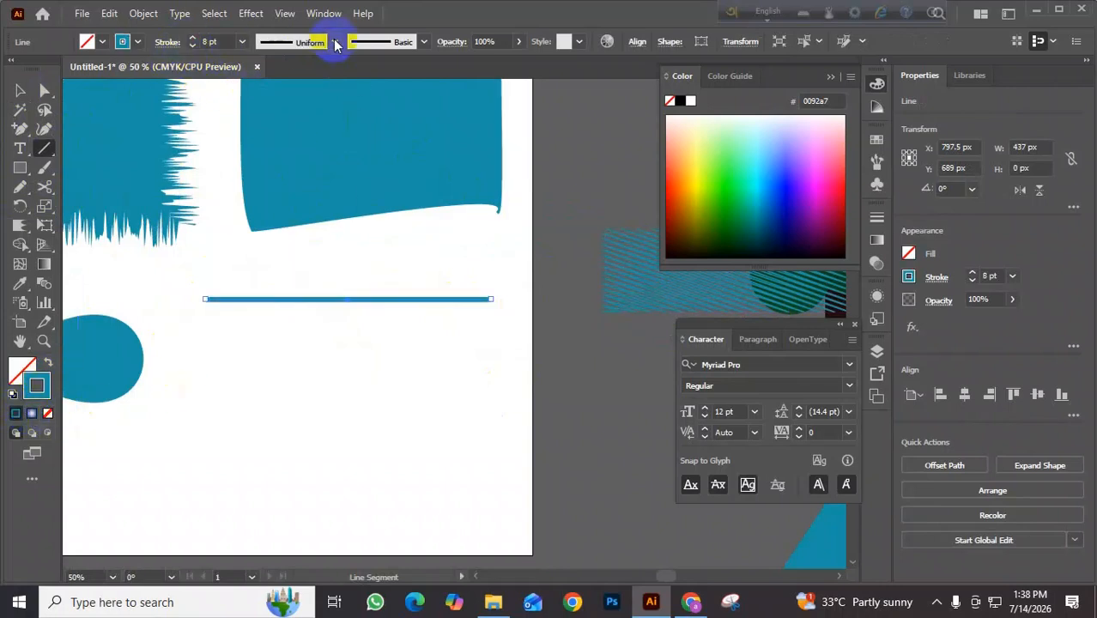
- Start a Zig Zag effect on the line with a 24 px size, comparing relative sizing before returning to absolute
left_click(251, 13)
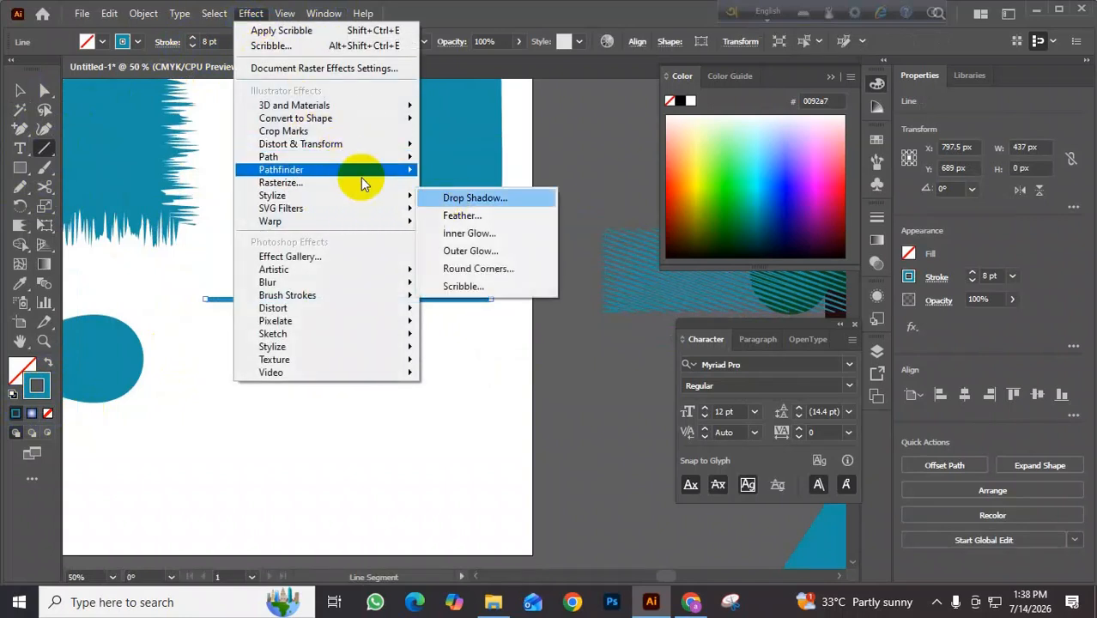
mouse_move(306, 144)
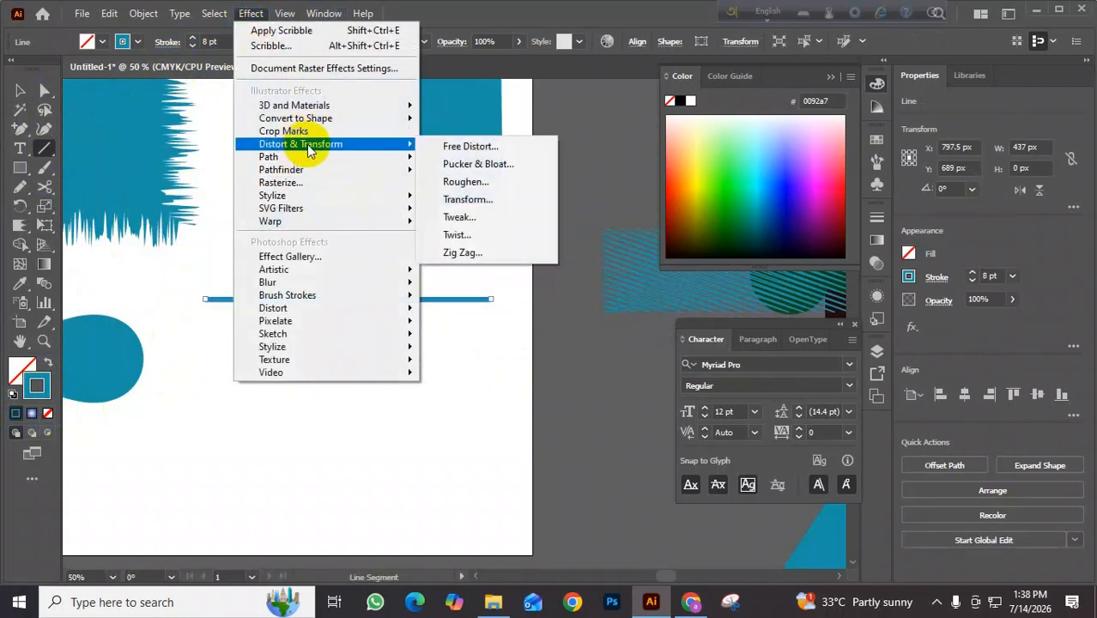
left_click(462, 252)
left_click_drag(739, 226, 766, 249)
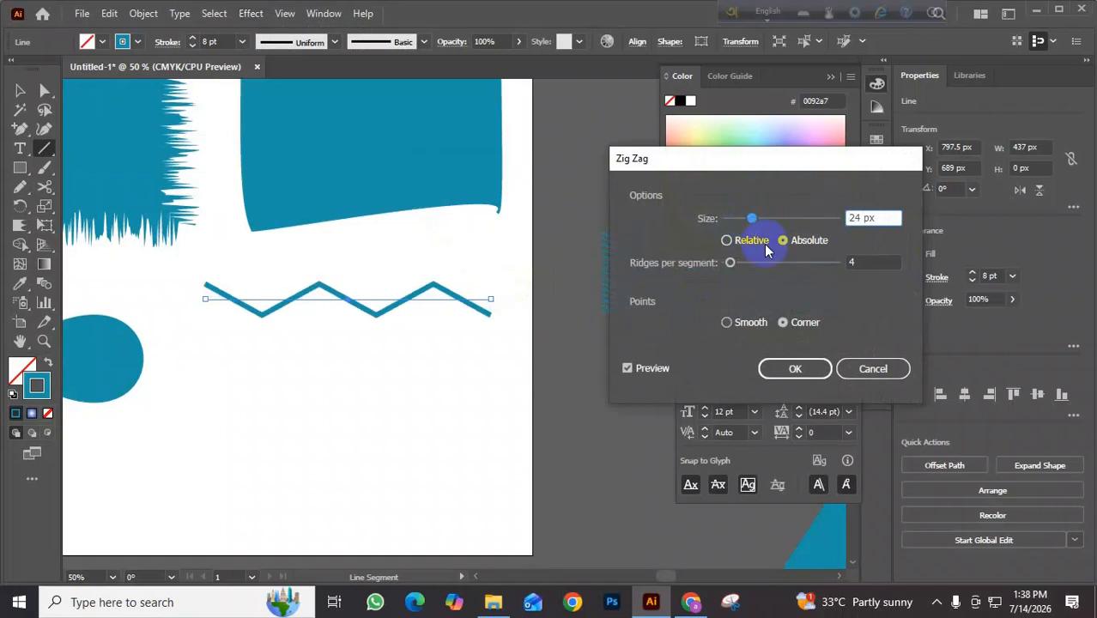
left_click(727, 240)
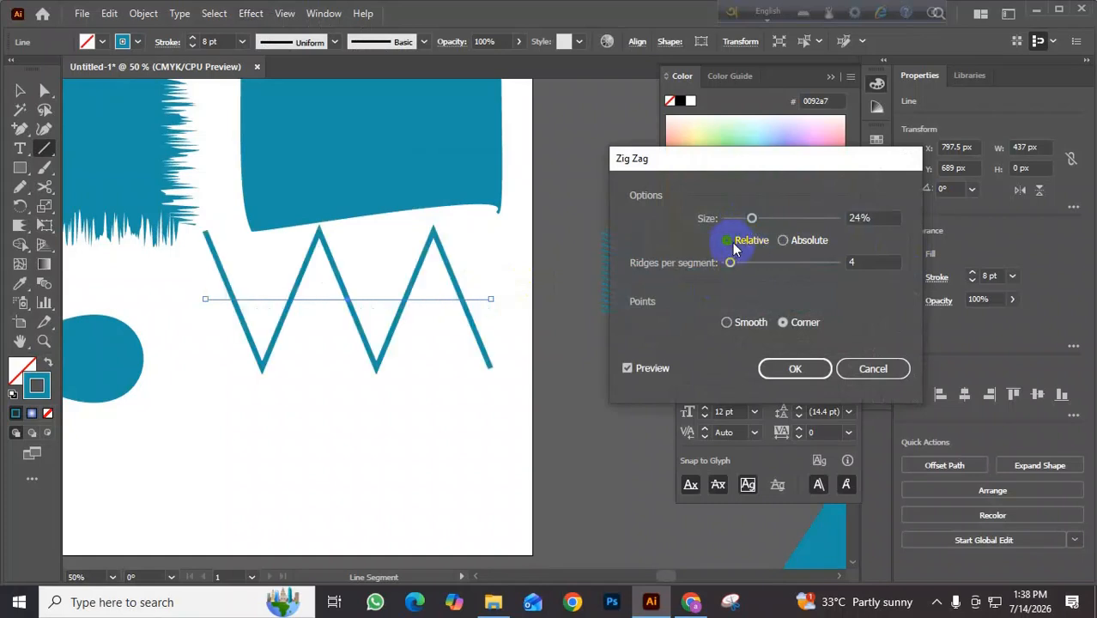
left_click(783, 241)
- Set the Zig Zag's size to 12 px with smooth points and 24 ridges per segment
left_click(737, 261)
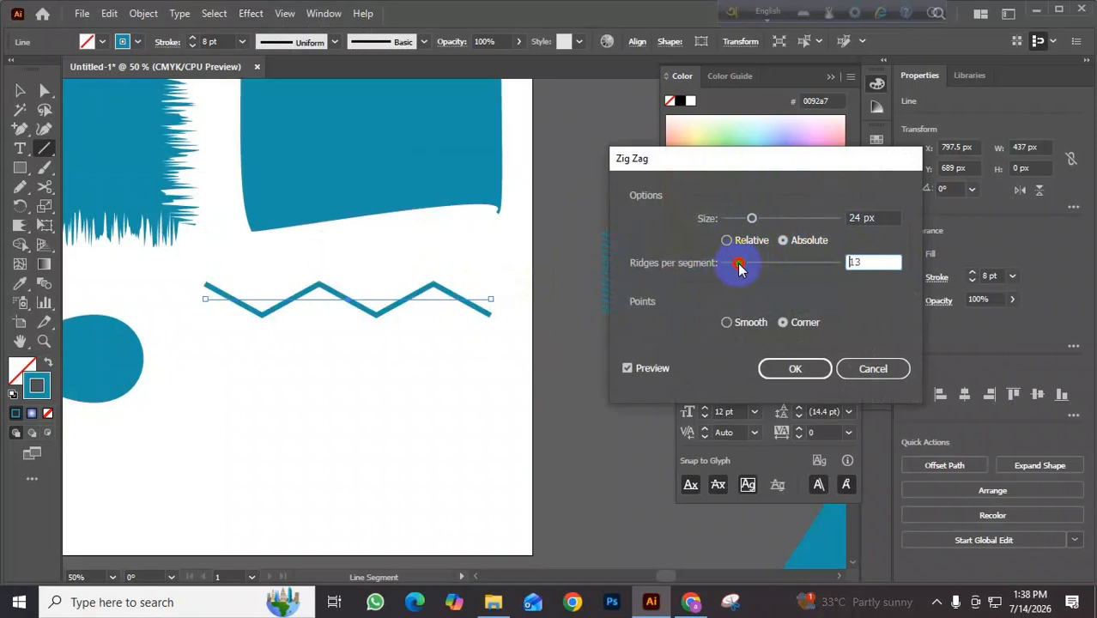
mouse_move(737, 263)
left_mouse_down()
mouse_move(767, 263)
mouse_move(737, 264)
left_mouse_up()
mouse_move(752, 218)
left_mouse_down()
mouse_move(763, 224)
mouse_move(740, 222)
left_mouse_up()
left_click(727, 323)
mouse_move(736, 263)
left_mouse_down()
mouse_move(778, 254)
mouse_move(757, 268)
mouse_move(829, 276)
mouse_move(801, 264)
mouse_move(755, 269)
left_mouse_up()
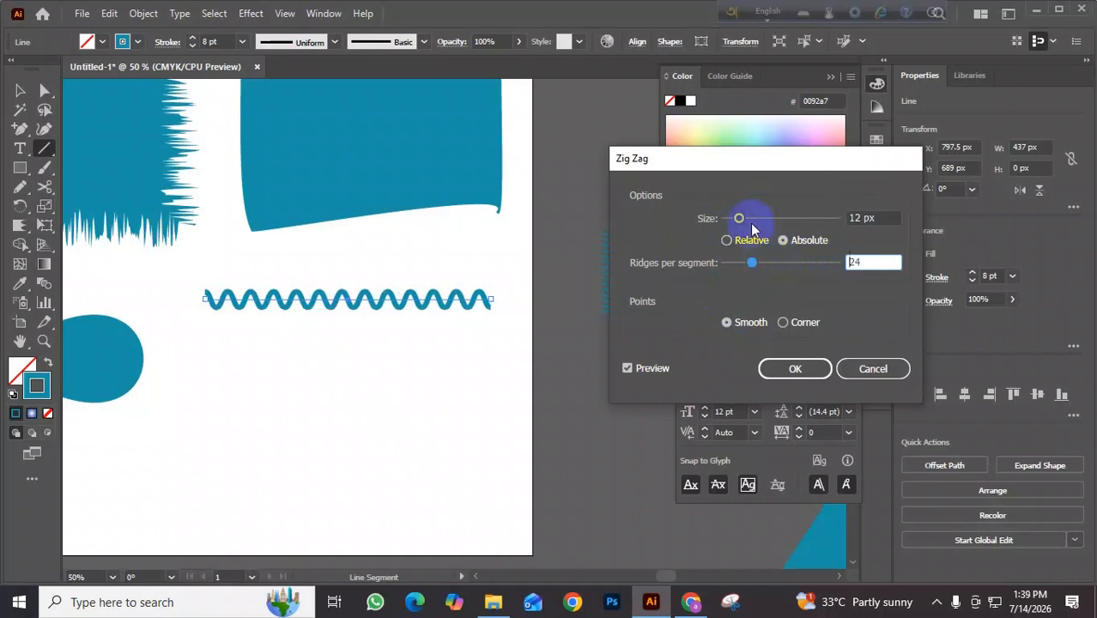
- Set the Zig Zag to 7 px size and 14 ridges per segment, compare corner points, and apply it with smooth points
left_click_drag(742, 219, 740, 225)
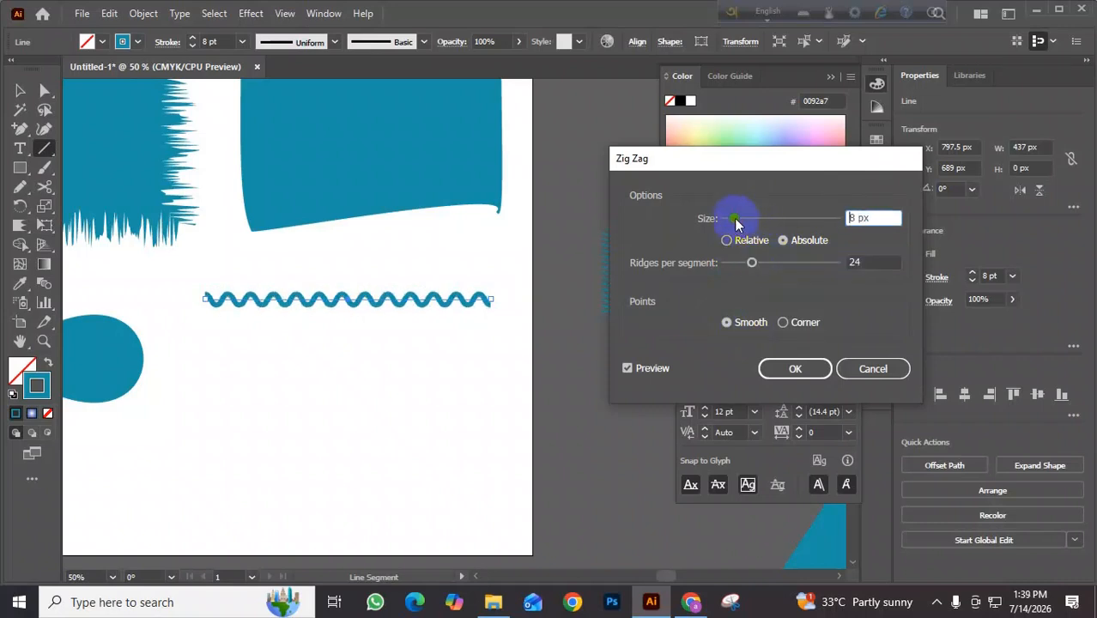
left_click(754, 268)
left_click_drag(754, 269, 743, 267)
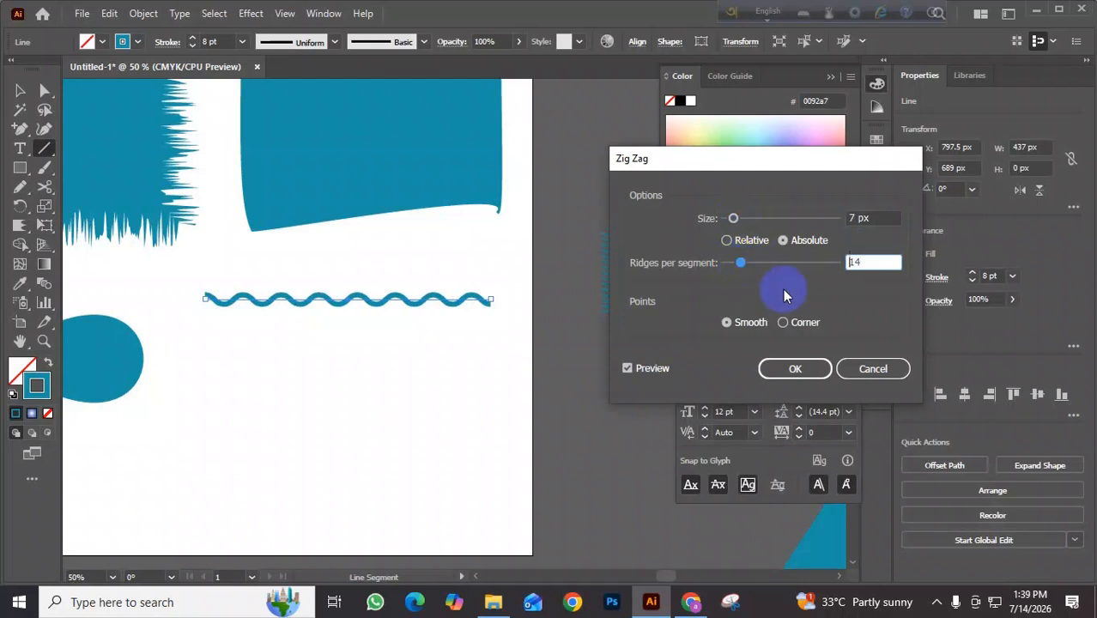
left_click(786, 322)
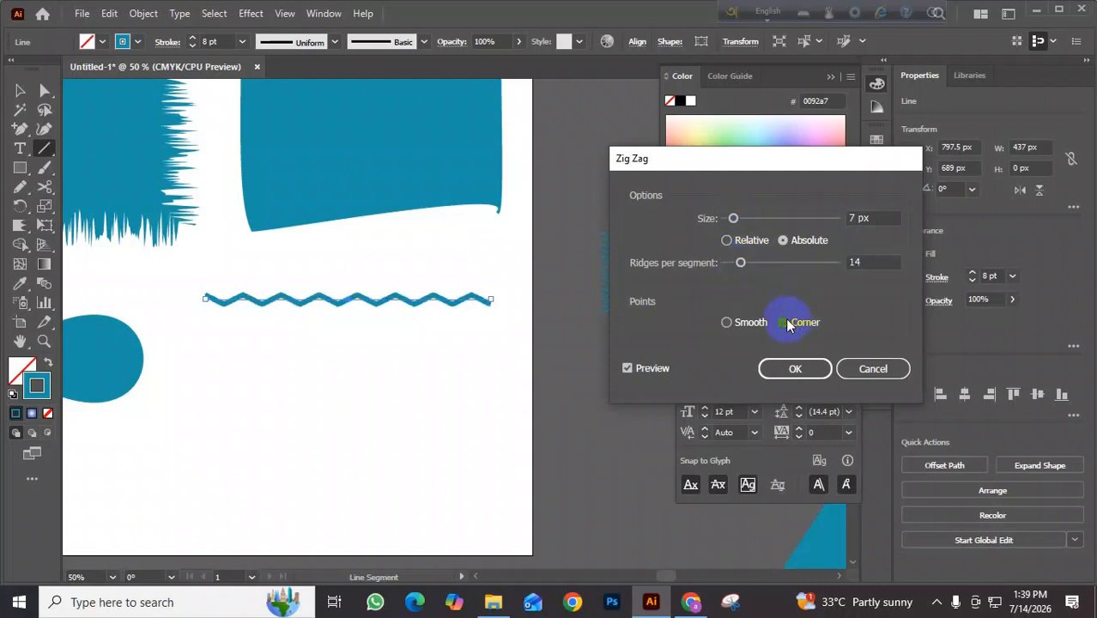
left_click(727, 322)
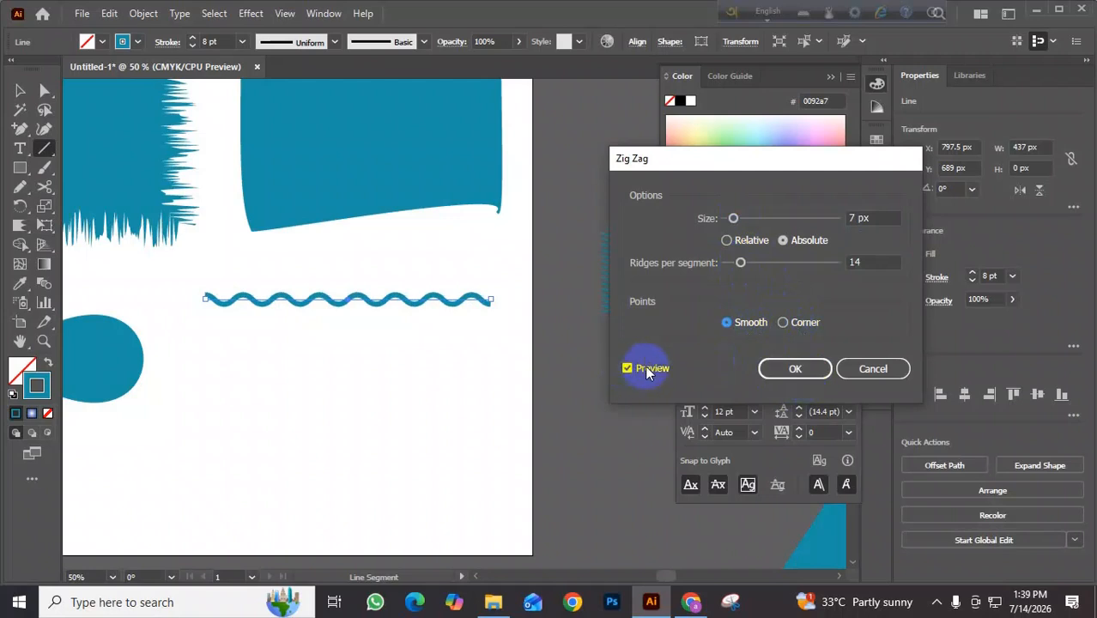
left_click(796, 370)
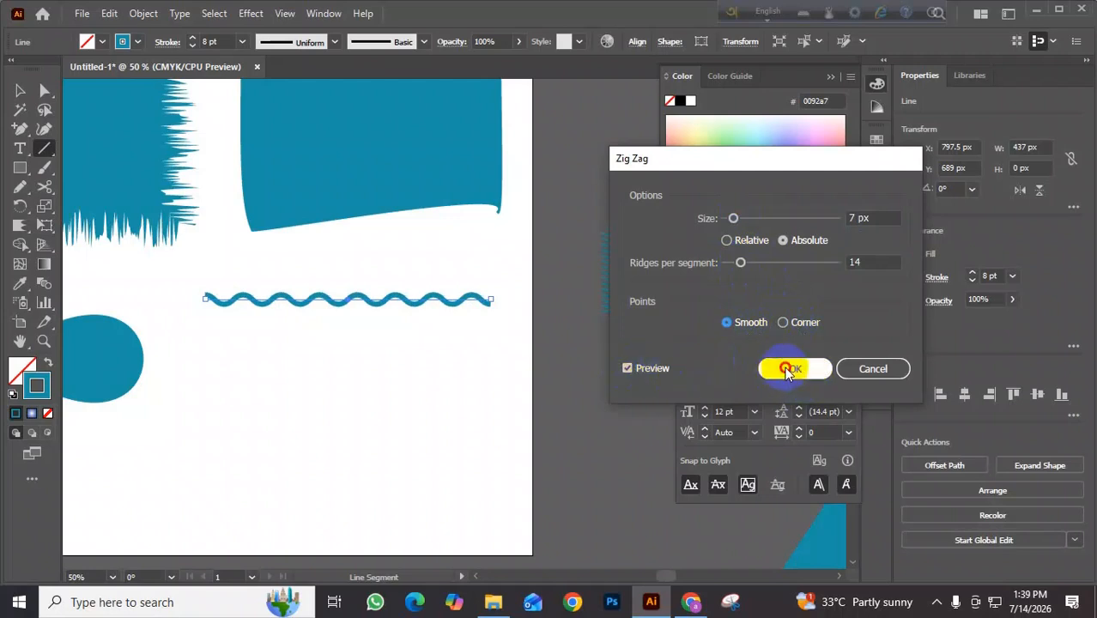
left_click_drag(602, 230, 601, 343)
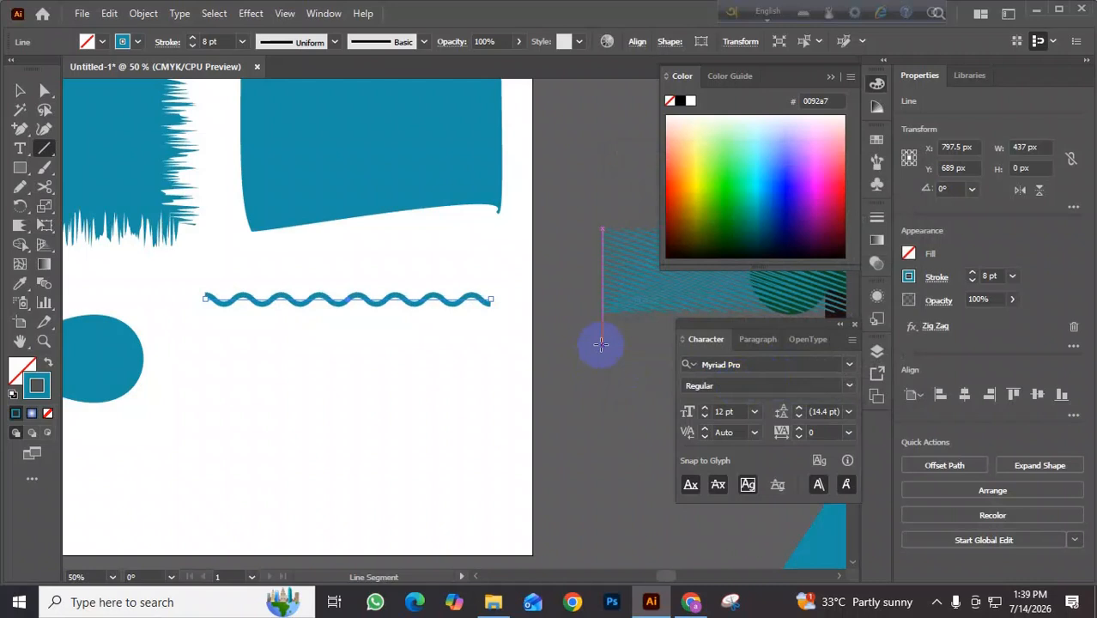